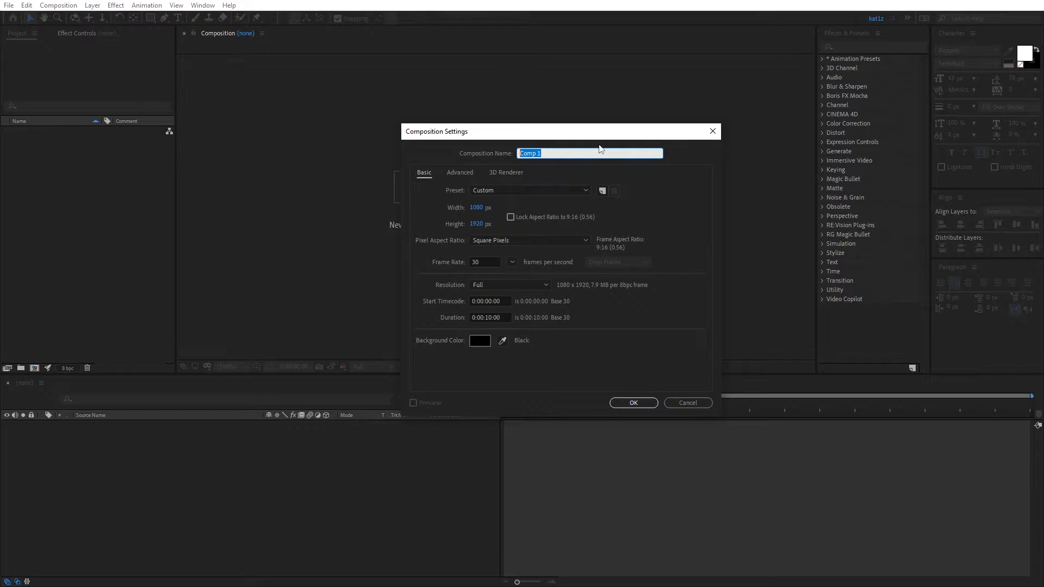
- Create a composition named InstagramStoryAnimation at 1080 × 1920 px, 30 fps, with a duration of 10 seconds
{"action": "type", "text": "yAnimation"}
{"action": "left_click", "coordinate": [477, 207]}
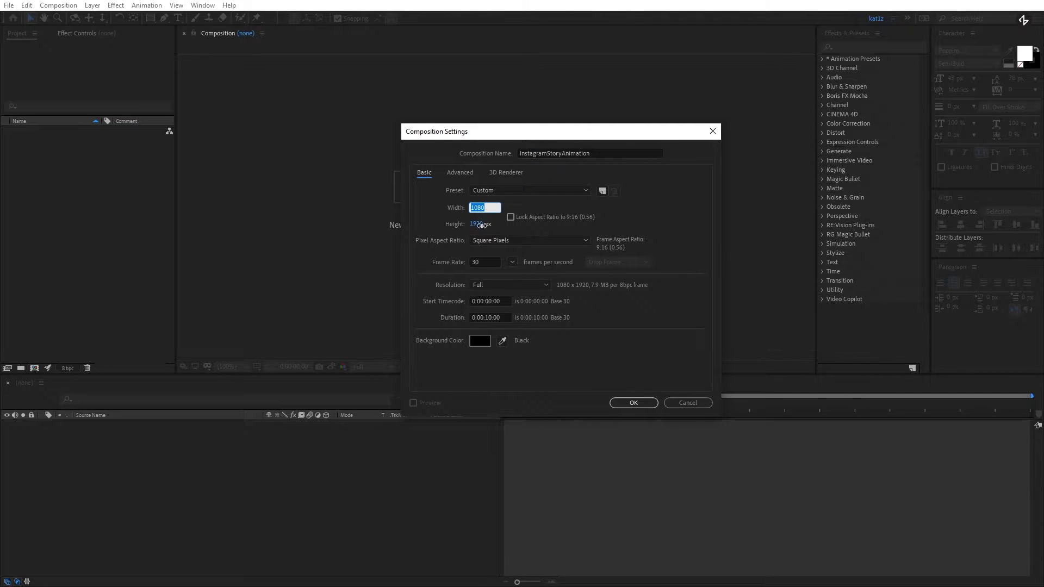
{"action": "left_click", "coordinate": [492, 317]}
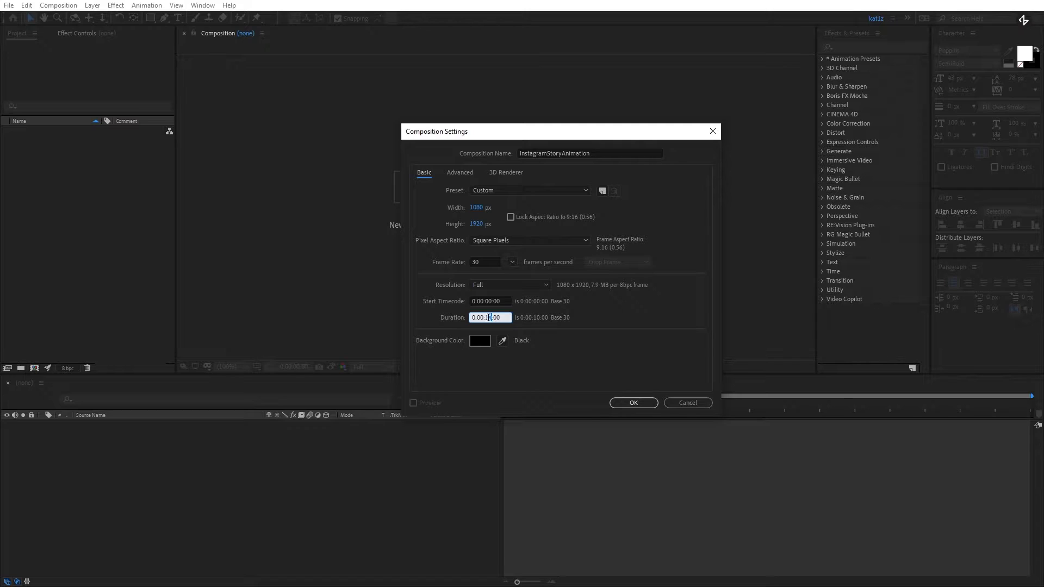
{"action": "left_click", "coordinate": [633, 403]}
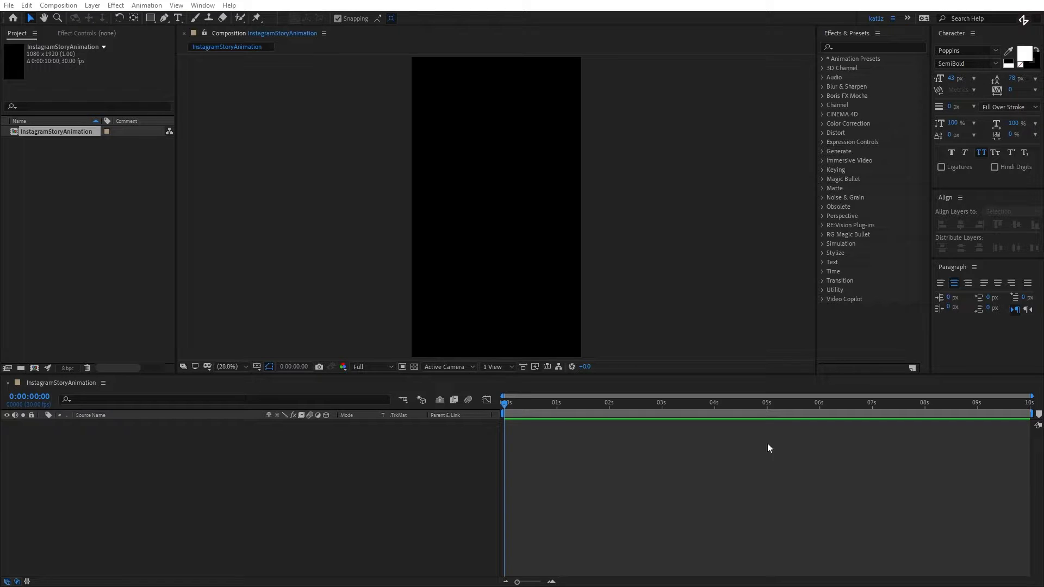
- Create a project folder named Pictures and import Cola.png, FruitSalad.png, Hamburger.png and Juice.png into it
{"action": "right_click", "coordinate": [121, 229]}
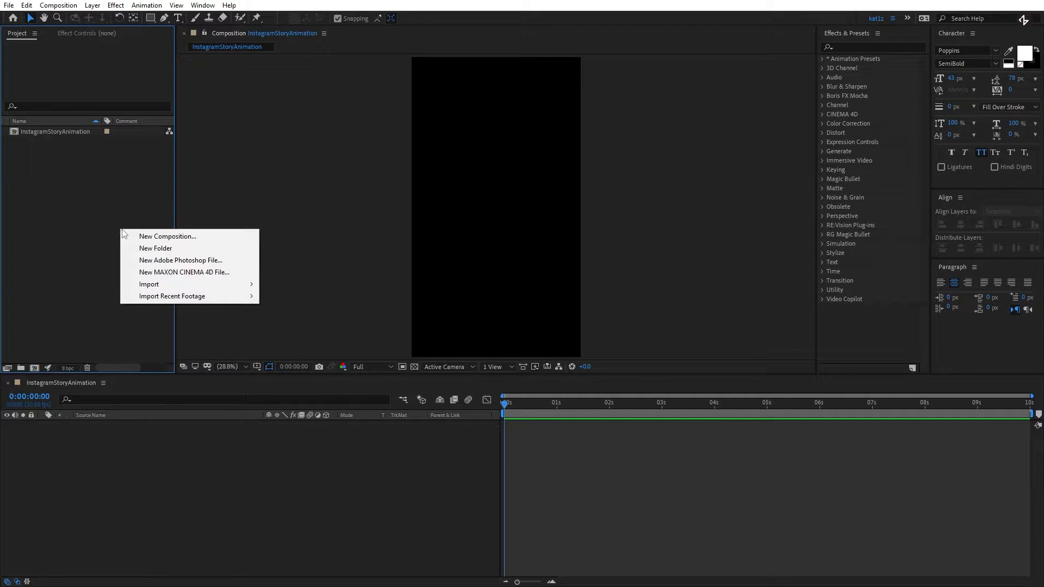
{"action": "left_click", "coordinate": [143, 248]}
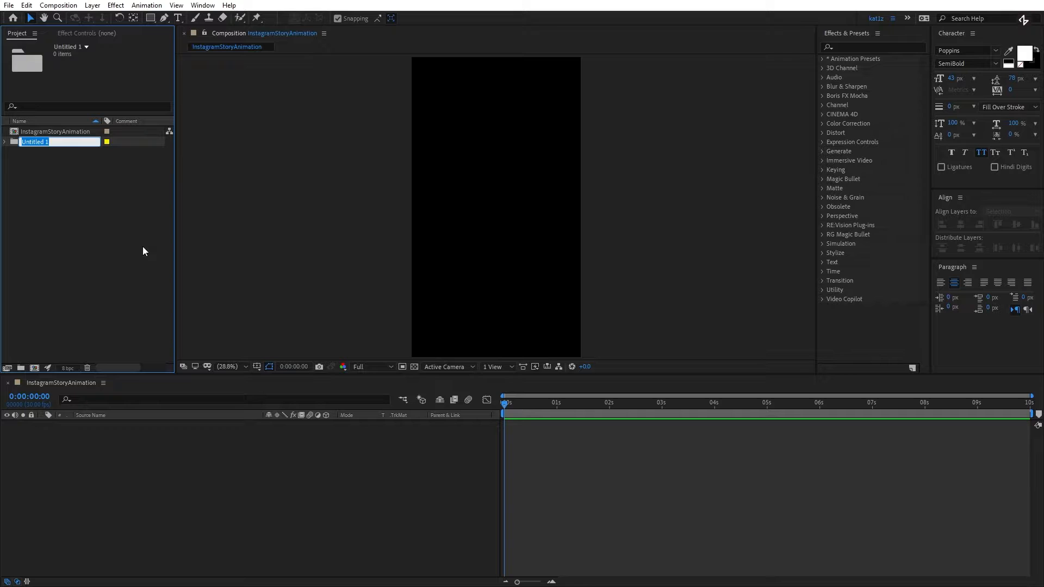
{"action": "type", "text": "Pictures"}
{"action": "key", "text": "Return"}
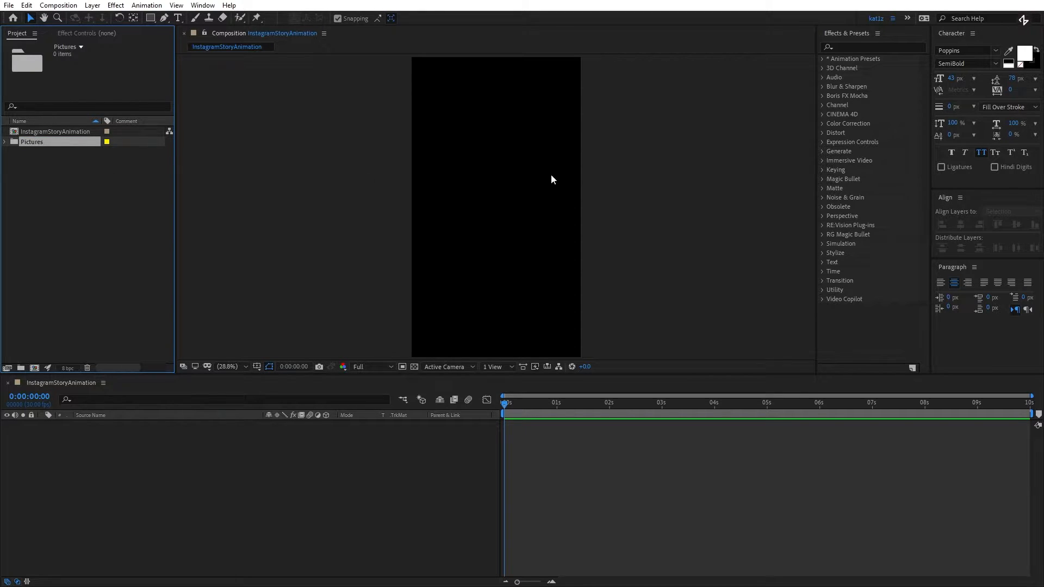
{"action": "left_click_drag", "start_coordinate": [630, 267], "coordinate": [41, 141]}
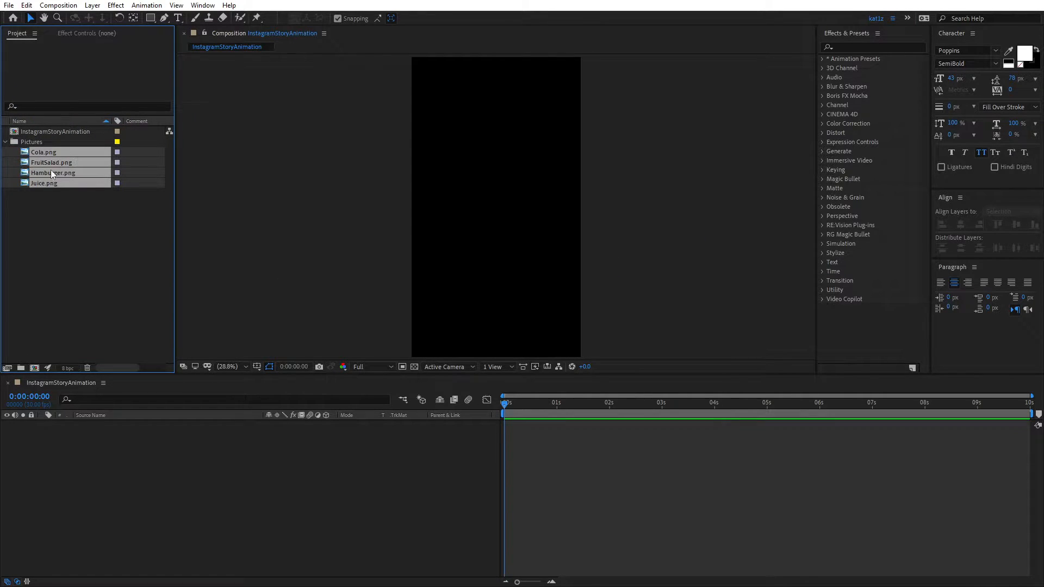
{"action": "left_click", "coordinate": [63, 197]}
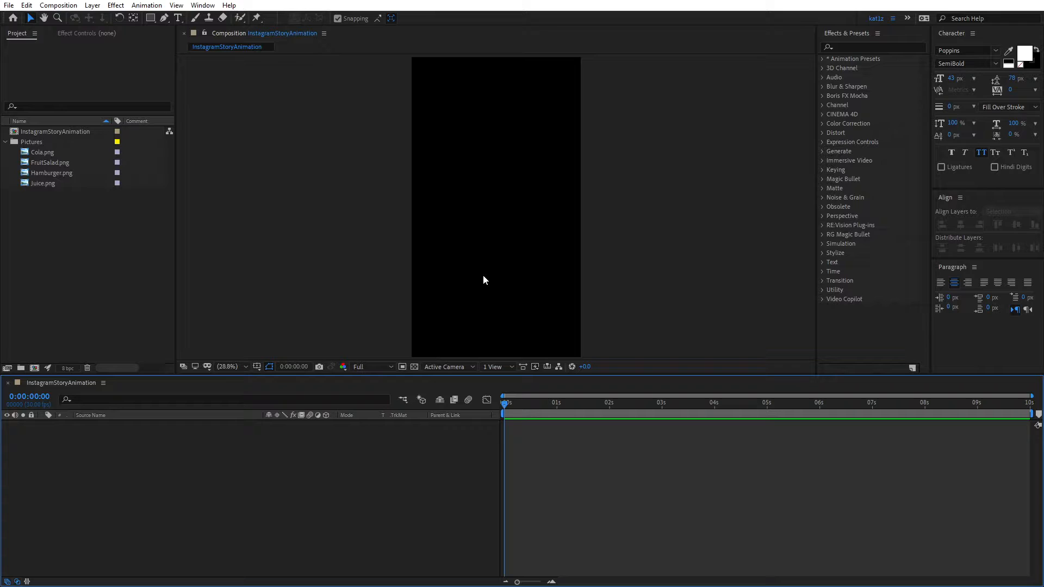
- Show the rulers and place a horizontal guide exactly on the composition's top edge
{"action": "left_click", "coordinate": [483, 274]}
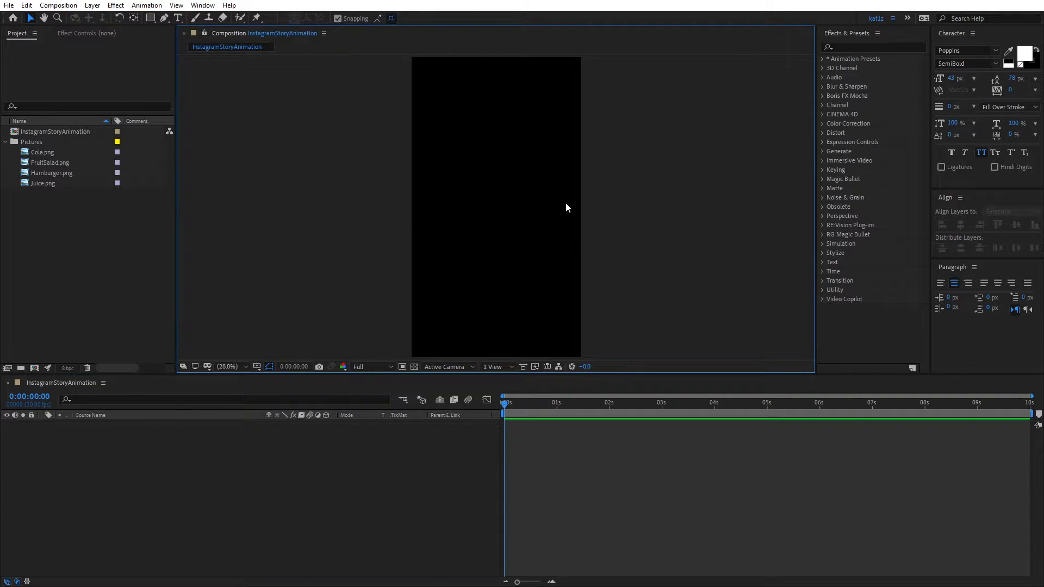
{"action": "key", "text": "ctrl+r"}
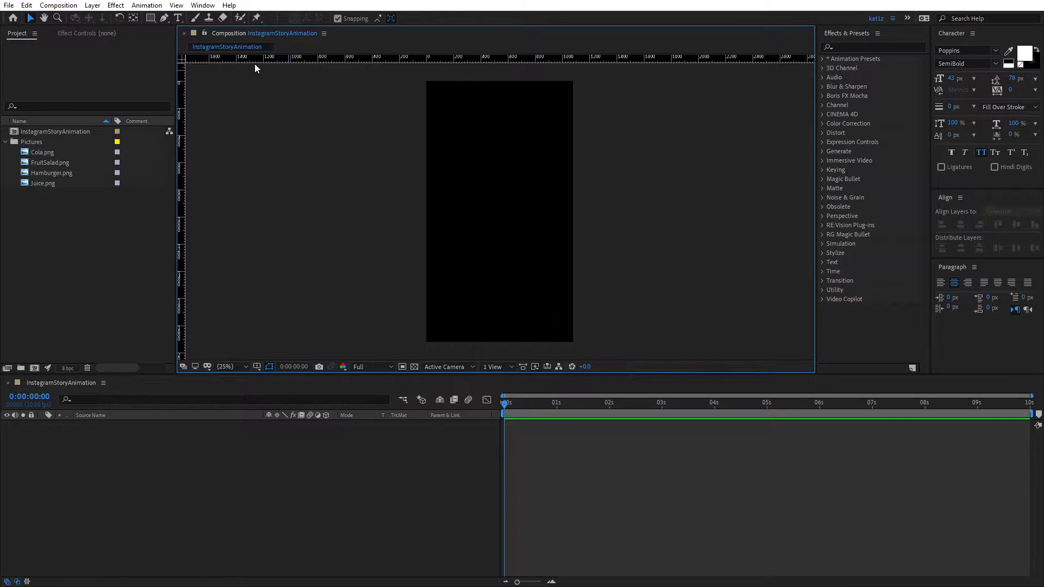
{"action": "left_click_drag", "start_coordinate": [479, 59], "coordinate": [464, 162]}
{"action": "scroll", "coordinate": [446, 80], "scroll_direction": "up", "scroll_amount": 6}
{"action": "left_click_drag", "start_coordinate": [468, 115], "coordinate": [466, 154]}
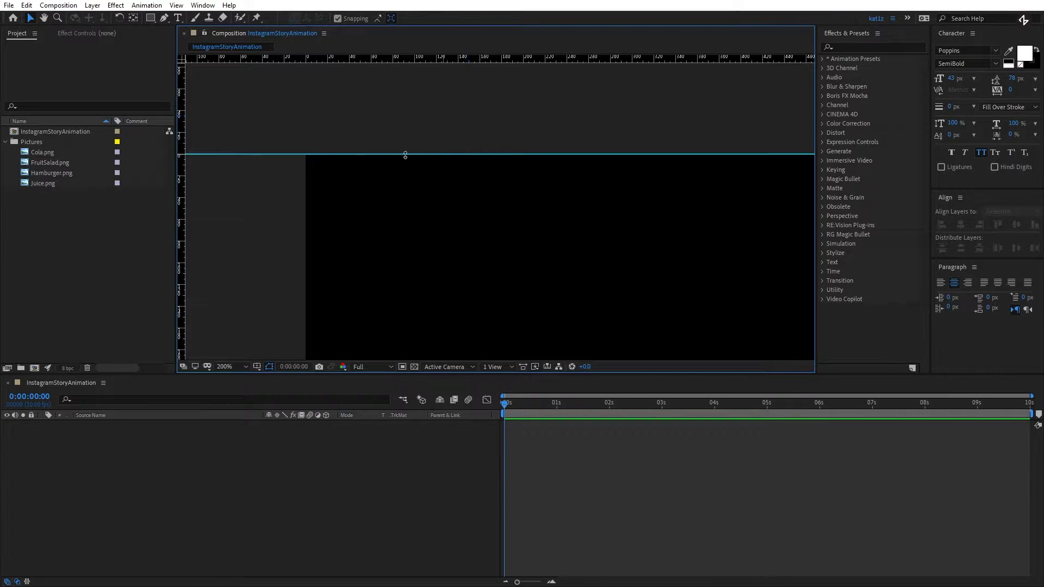
- Place a vertical guide exactly on the composition's left edge
{"action": "left_click_drag", "start_coordinate": [181, 174], "coordinate": [333, 167]}
{"action": "scroll", "coordinate": [300, 180], "scroll_direction": "up", "scroll_amount": 4}
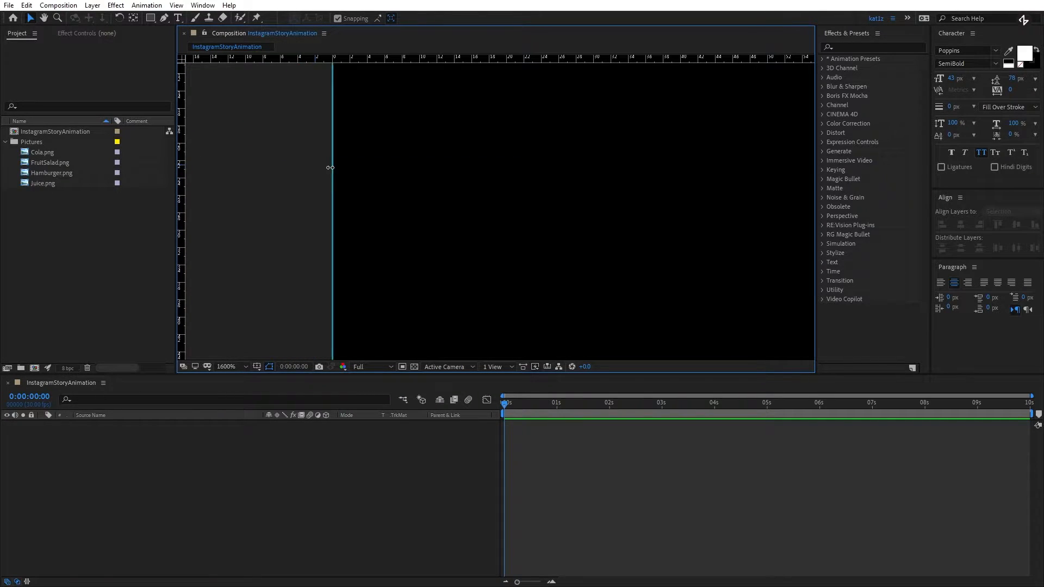
{"action": "left_click_drag", "start_coordinate": [361, 113], "coordinate": [351, 247]}
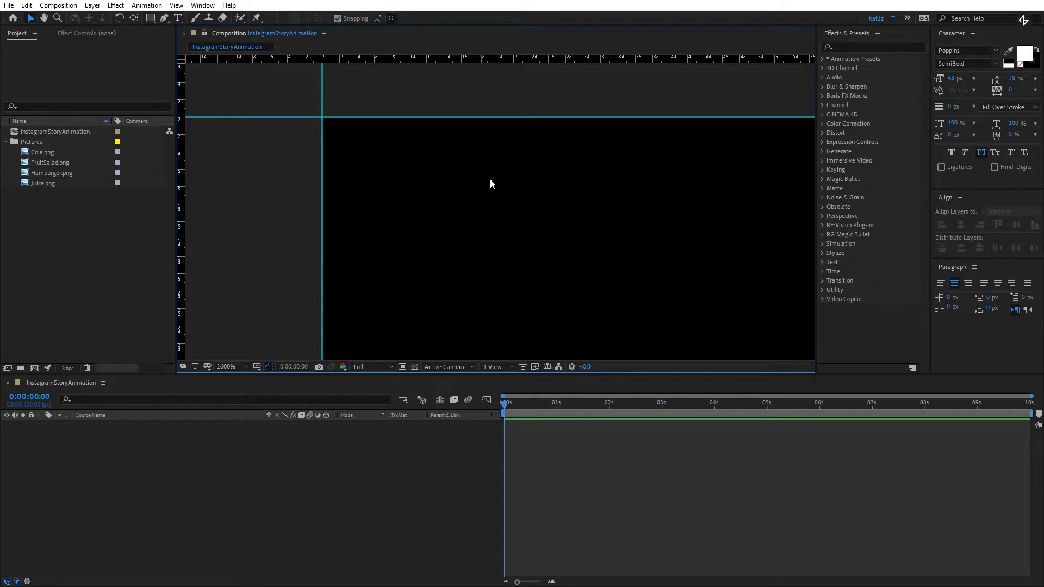
- Place a second vertical guide exactly on the composition's right edge
{"action": "scroll", "coordinate": [493, 178], "scroll_direction": "down", "scroll_amount": 4}
{"action": "left_click_drag", "start_coordinate": [698, 224], "coordinate": [356, 159]}
{"action": "left_click_drag", "start_coordinate": [639, 159], "coordinate": [278, 140]}
{"action": "scroll", "coordinate": [279, 140], "scroll_direction": "down", "scroll_amount": 1}
{"action": "scroll", "coordinate": [594, 186], "scroll_direction": "down", "scroll_amount": 1}
{"action": "left_click_drag", "start_coordinate": [636, 188], "coordinate": [301, 130]}
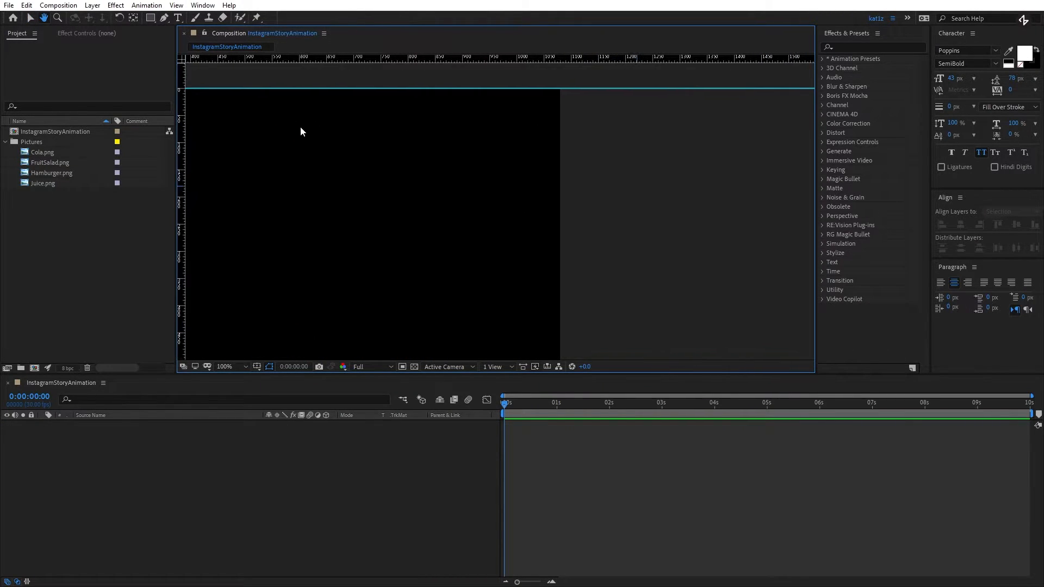
{"action": "left_click_drag", "start_coordinate": [181, 120], "coordinate": [549, 154]}
{"action": "scroll", "coordinate": [561, 151], "scroll_direction": "up", "scroll_amount": 3}
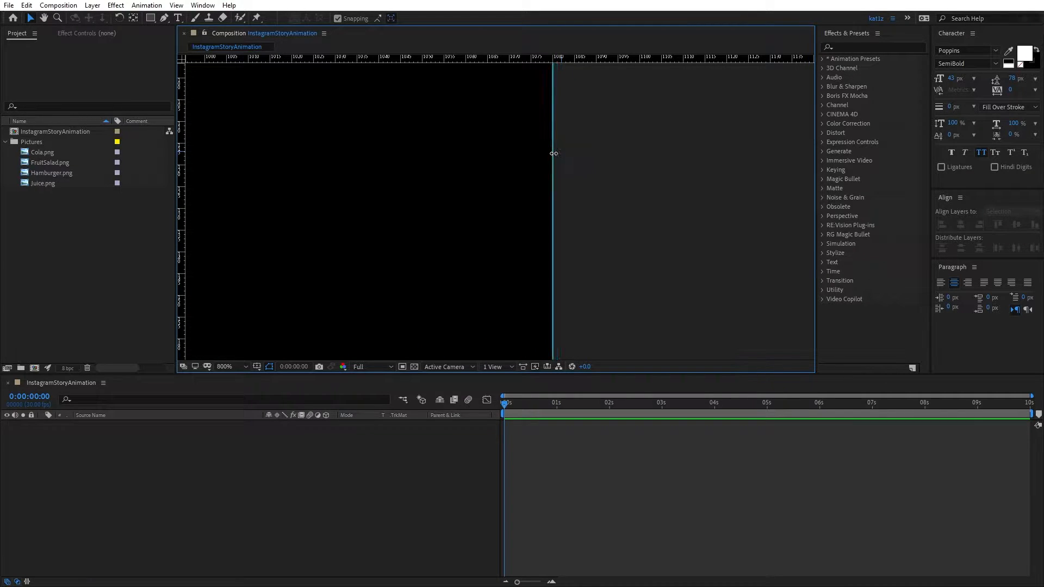
- Hide the rulers and lock the guides in place
{"action": "scroll", "coordinate": [515, 206], "scroll_direction": "down", "scroll_amount": 4}
{"action": "left_click_drag", "start_coordinate": [285, 209], "coordinate": [471, 136]}
{"action": "key", "text": "ctrl+r"}
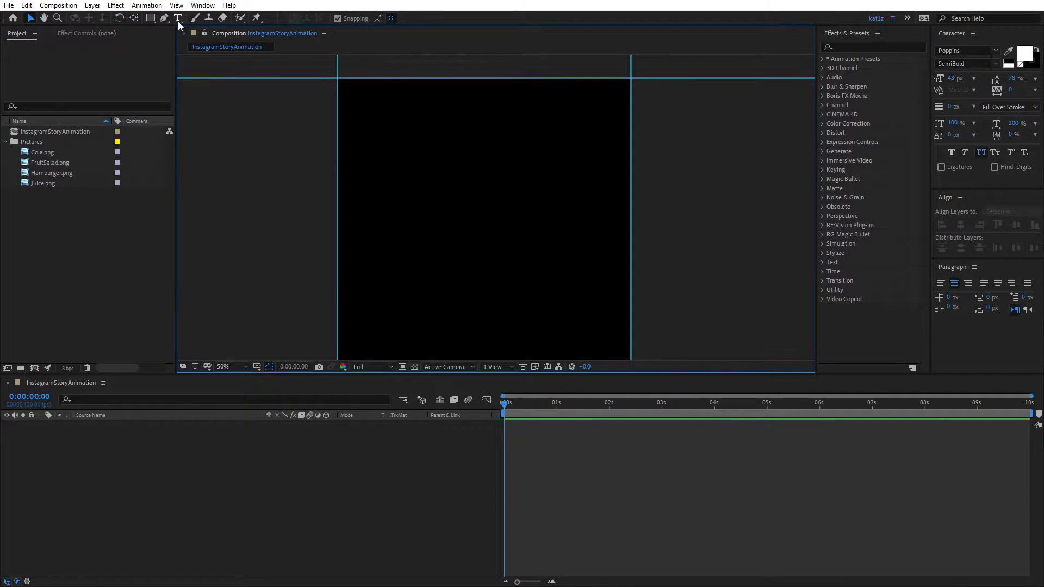
{"action": "left_click", "coordinate": [177, 5]}
{"action": "left_click", "coordinate": [176, 5]}
{"action": "left_click", "coordinate": [202, 5]}
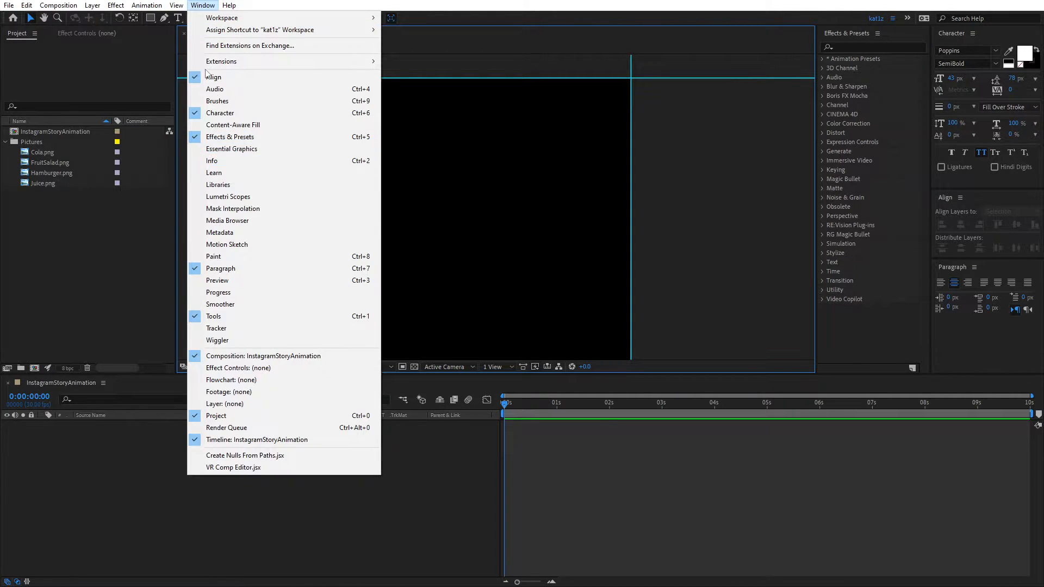
{"action": "mouse_move", "coordinate": [176, 5]}
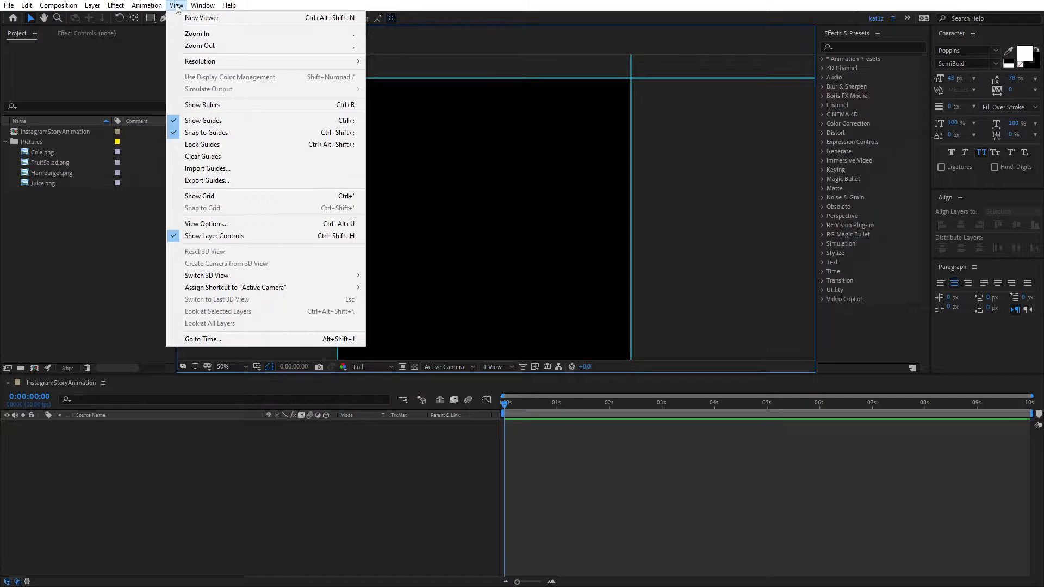
{"action": "left_click", "coordinate": [207, 147]}
{"action": "left_click", "coordinate": [243, 365]}
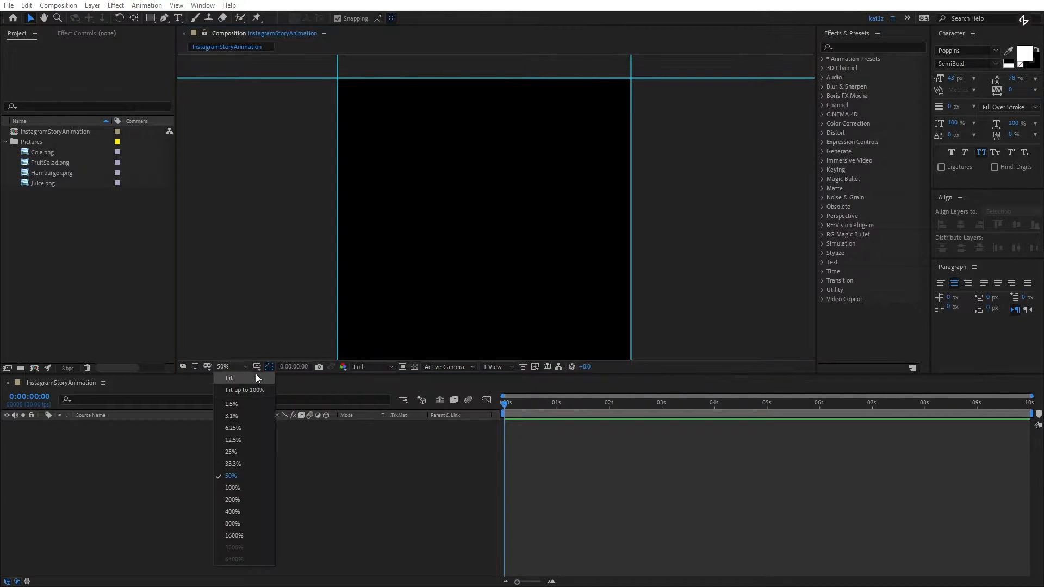
{"action": "left_click", "coordinate": [256, 385]}
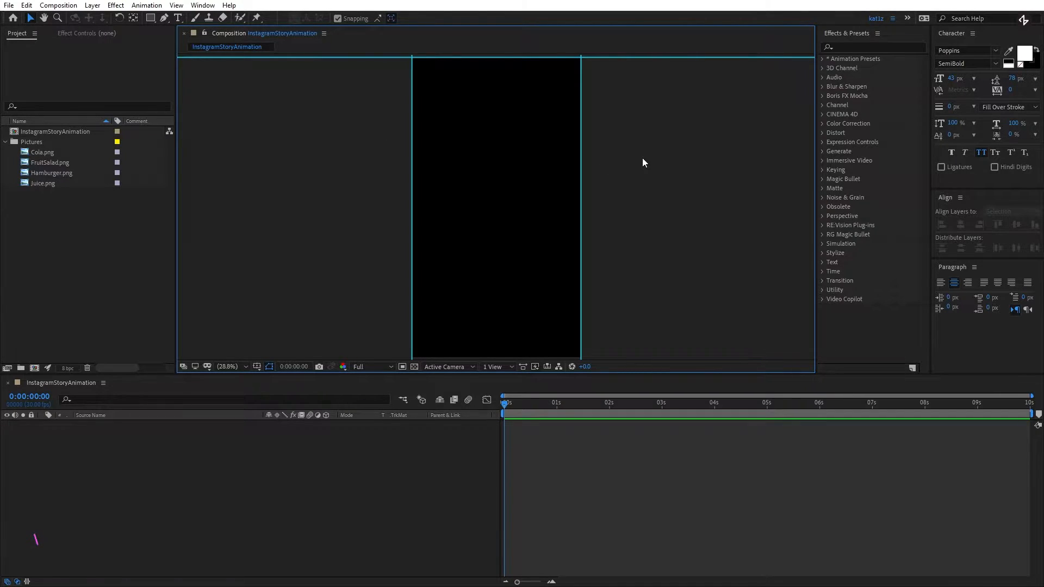
- Hide the guides and draw a white rectangle of about 340 × 479 px in the composition's upper left area
{"action": "left_click", "coordinate": [176, 5]}
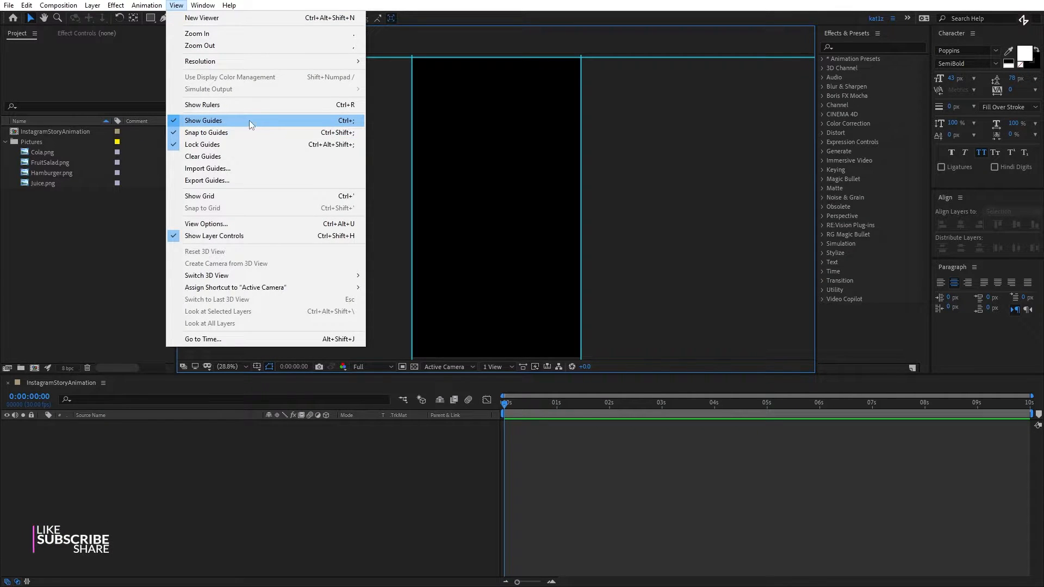
{"action": "left_click", "coordinate": [220, 125]}
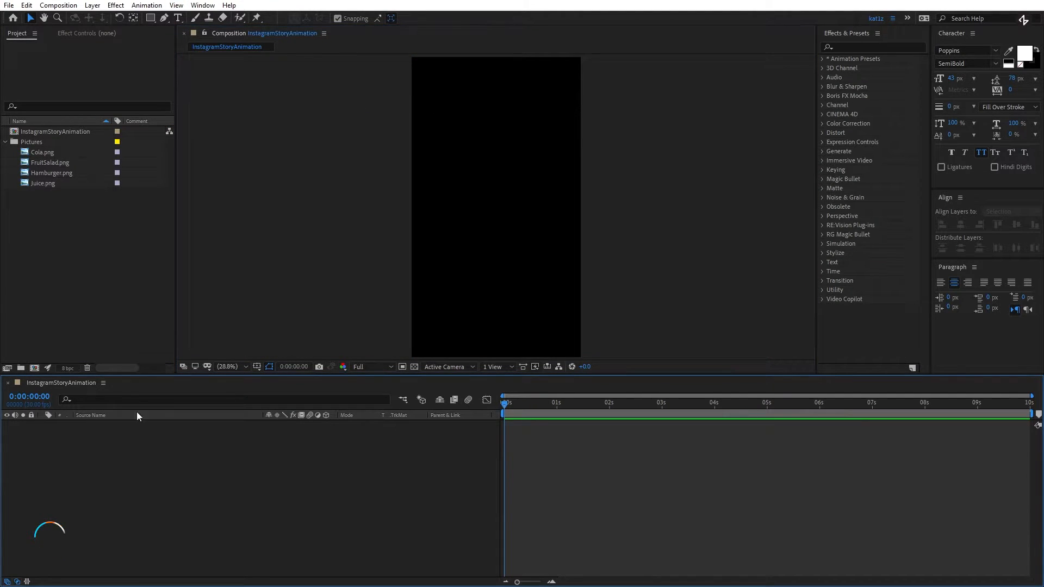
{"action": "left_click", "coordinate": [150, 18]}
{"action": "left_click", "coordinate": [422, 81]}
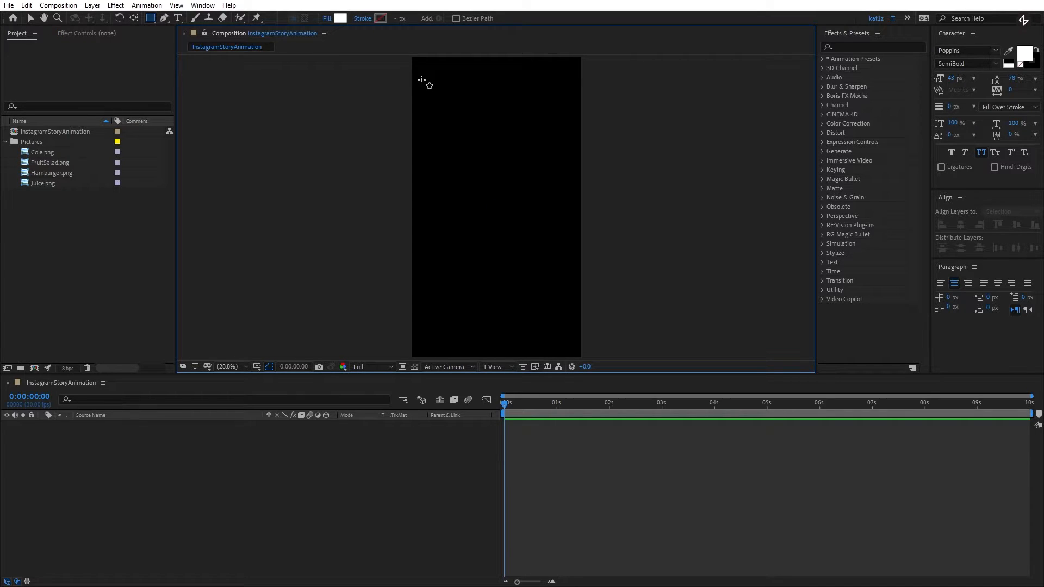
{"action": "left_click_drag", "start_coordinate": [423, 82], "coordinate": [477, 158]}
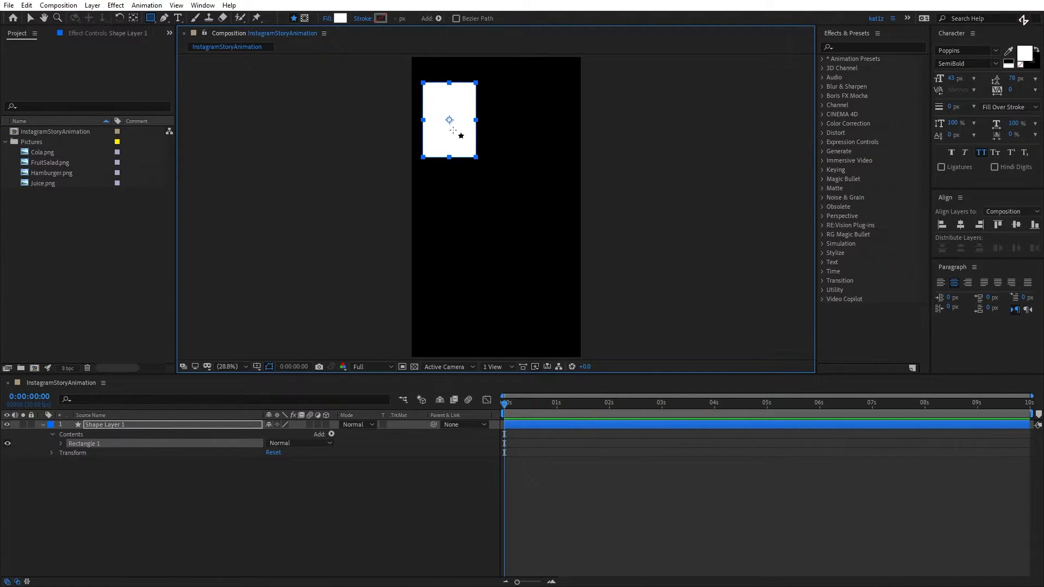
- Unlink the rectangle path's size proportions and set its size to 540 × 1520 px, using 1080/2 and 1920-400
{"action": "left_click", "coordinate": [60, 444]}
{"action": "left_click", "coordinate": [70, 454]}
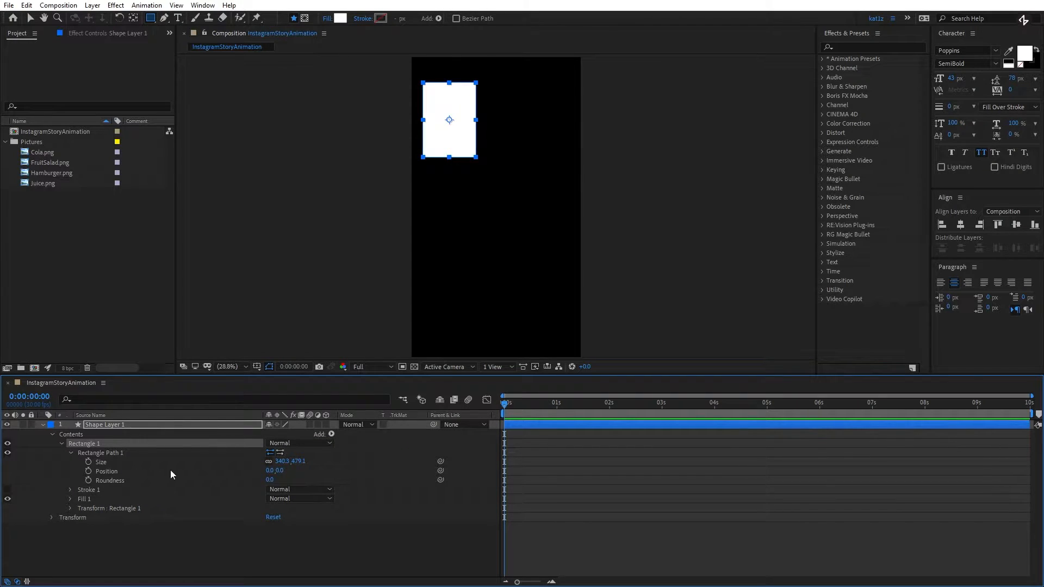
{"action": "left_click", "coordinate": [270, 462]}
{"action": "left_click", "coordinate": [281, 462]}
{"action": "type", "text": "1080/22"}
{"action": "key", "text": "Return"}
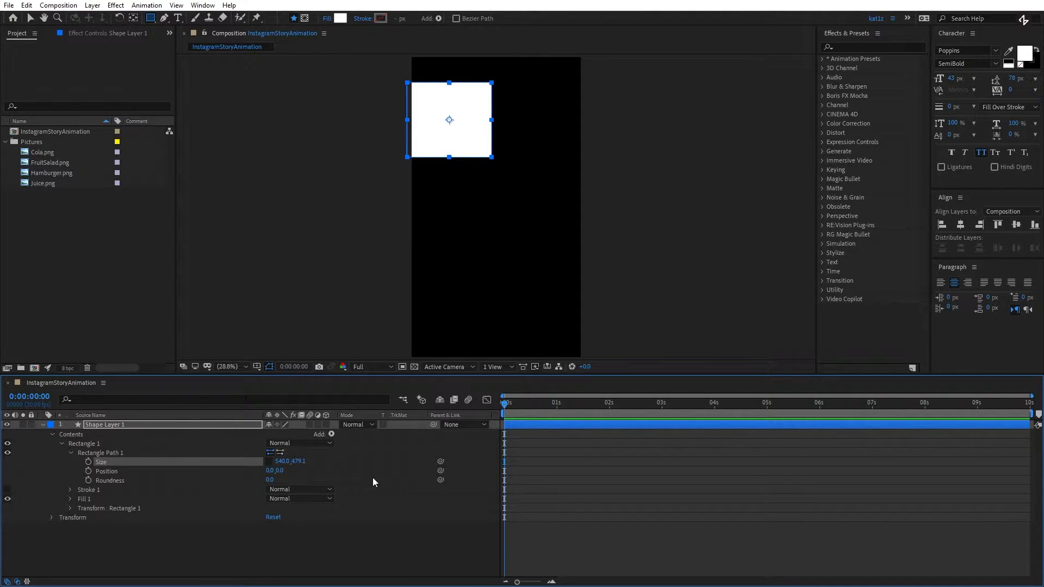
{"action": "left_click", "coordinate": [303, 461]}
{"action": "type", "text": "1920"}
{"action": "type", "text": "-400"}
{"action": "key", "text": "Return"}
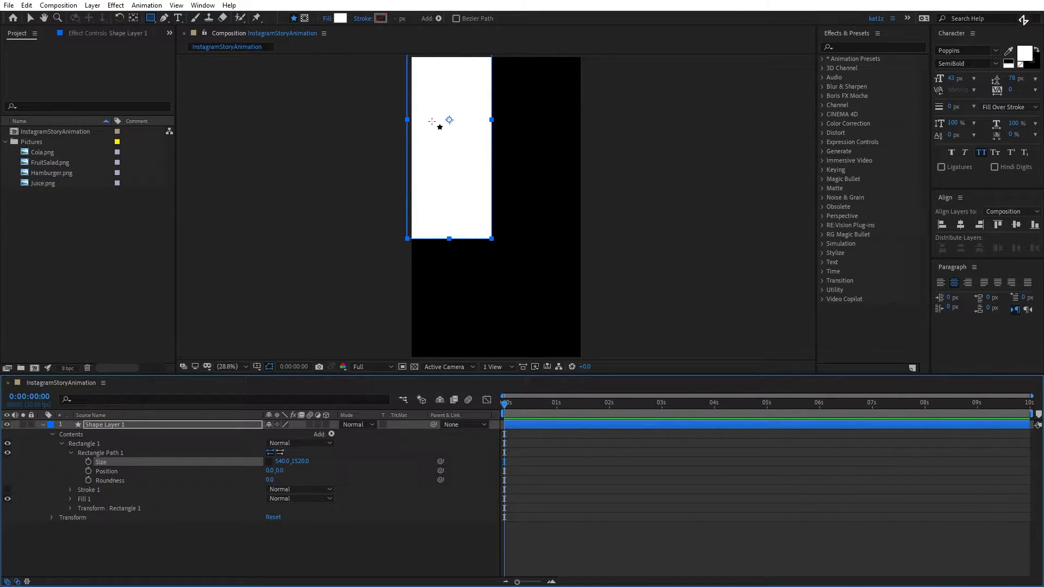
- Show the guides, align the rectangle with the composition's top-left corner and centre its anchor point
{"action": "left_click", "coordinate": [31, 18]}
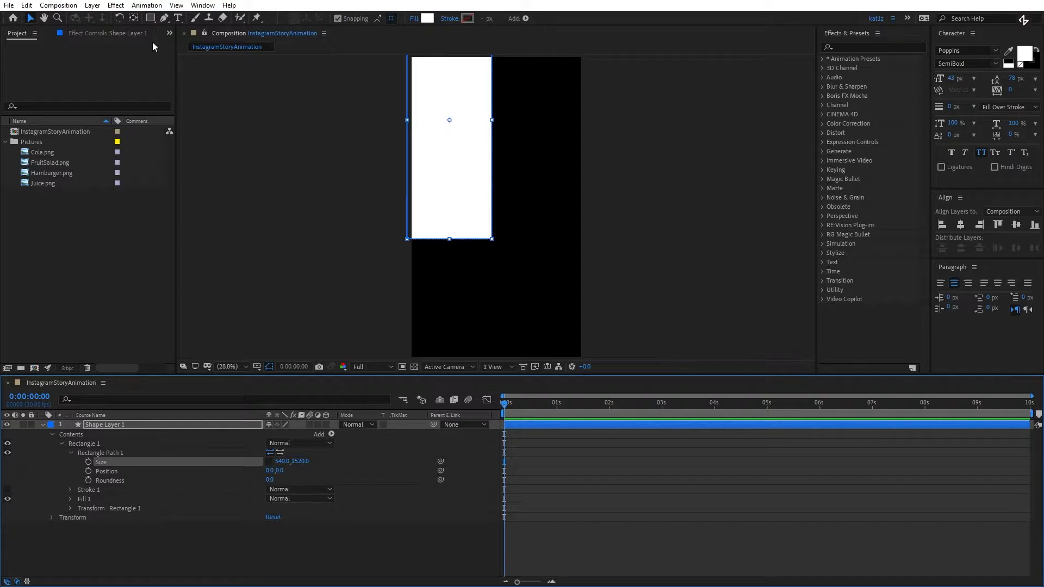
{"action": "left_click_drag", "start_coordinate": [451, 170], "coordinate": [457, 224]}
{"action": "left_click", "coordinate": [176, 5]}
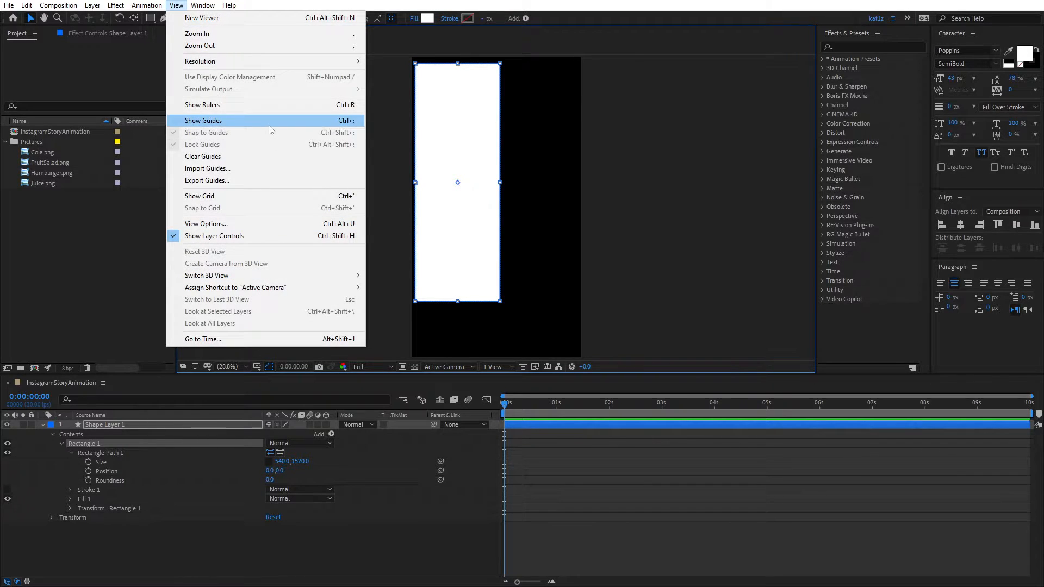
{"action": "left_click", "coordinate": [269, 126]}
{"action": "left_click_drag", "start_coordinate": [469, 124], "coordinate": [464, 115]}
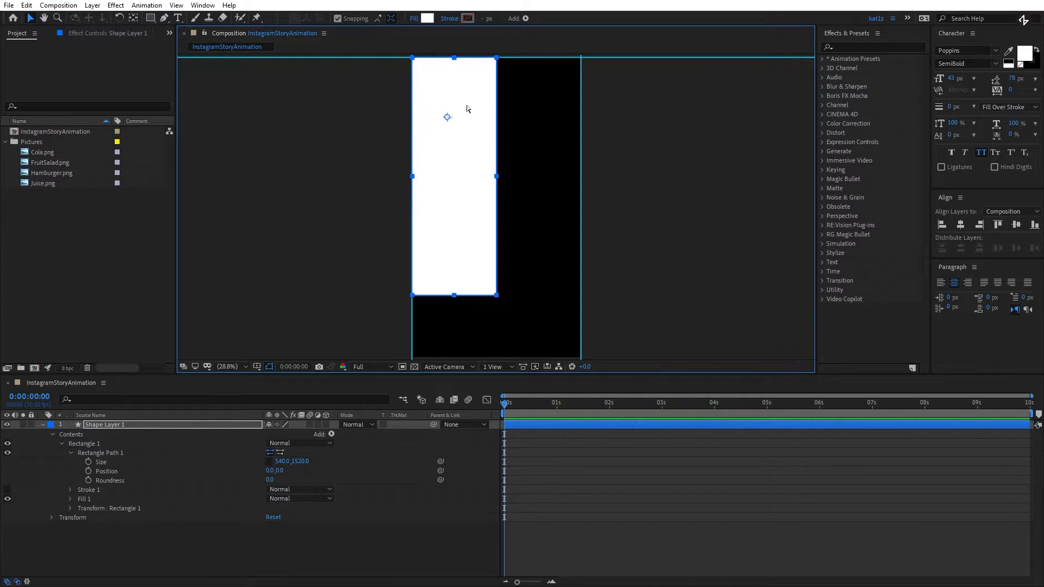
{"action": "key", "text": "ctrl+alt+Home"}
- Collapse the shape layer's properties and rename the layer LeftRectangle
{"action": "left_click", "coordinate": [43, 424]}
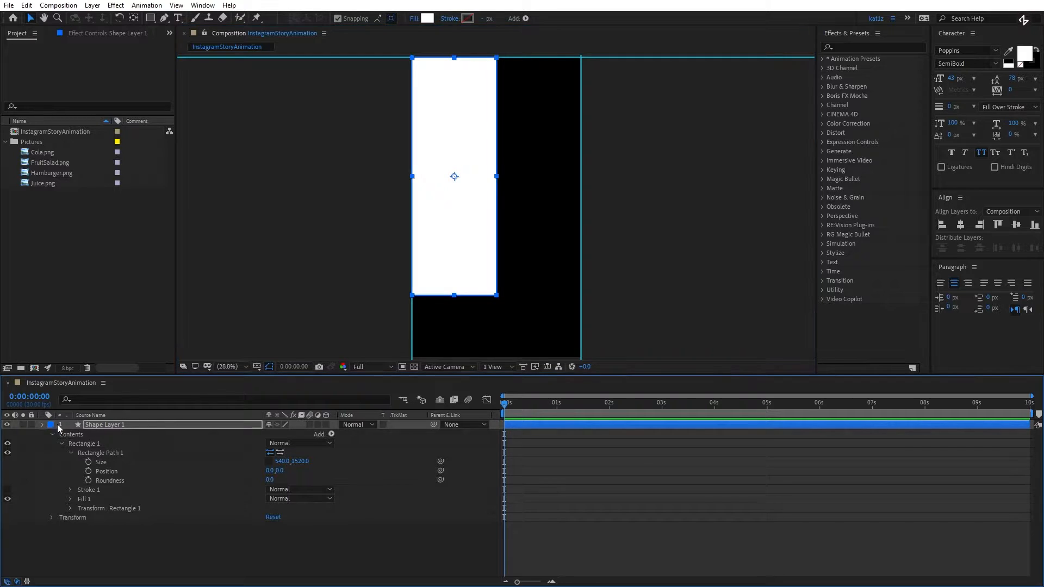
{"action": "left_click", "coordinate": [106, 425]}
{"action": "key", "text": "Return"}
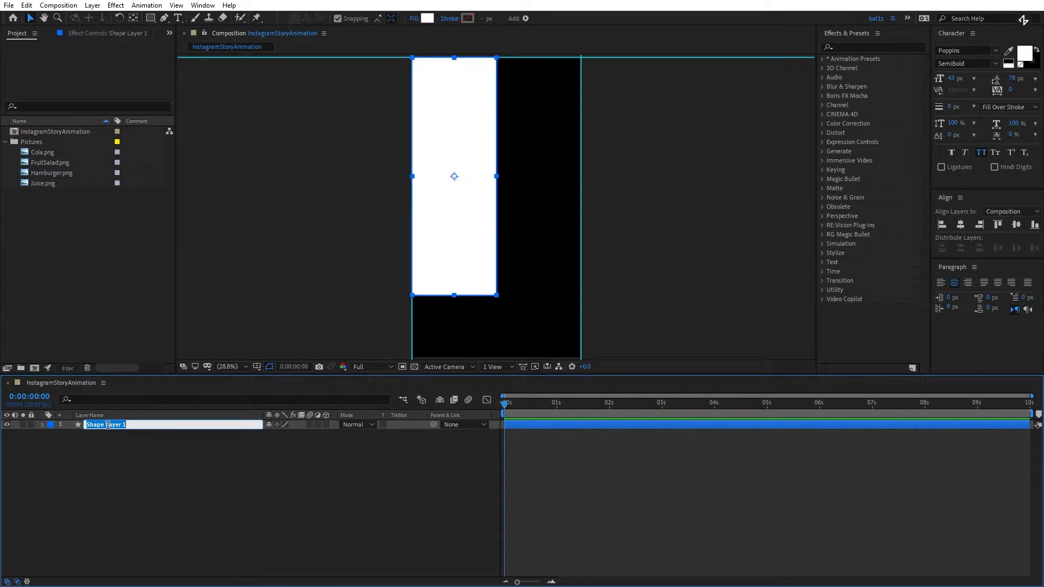
{"action": "type", "text": "LeftRectangle"}
{"action": "key", "text": "Return"}
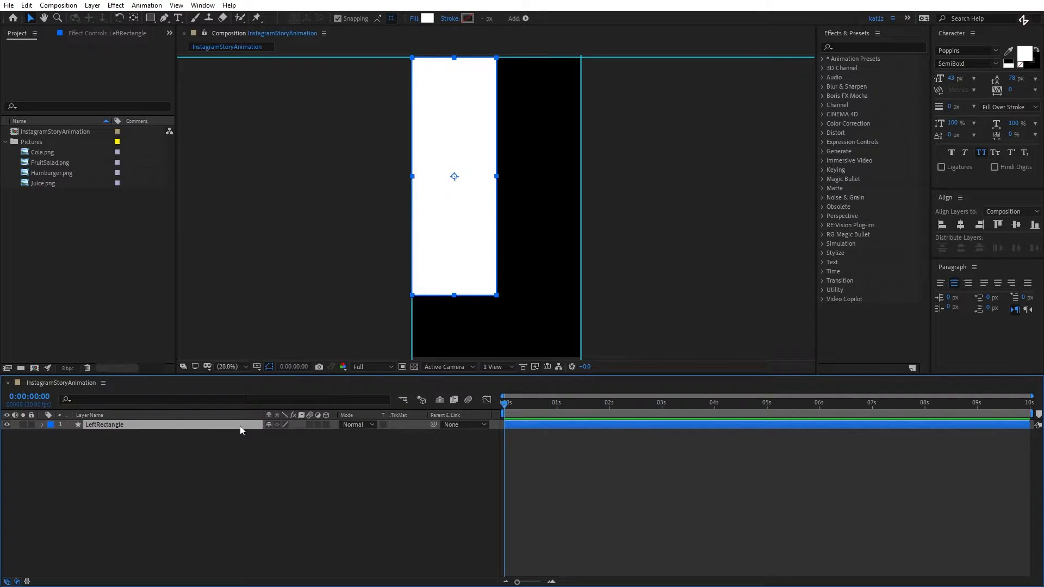
- Apply the Fill effect to LeftRectangle and set its colour to white (FFFFFF)
{"action": "left_click", "coordinate": [870, 46]}
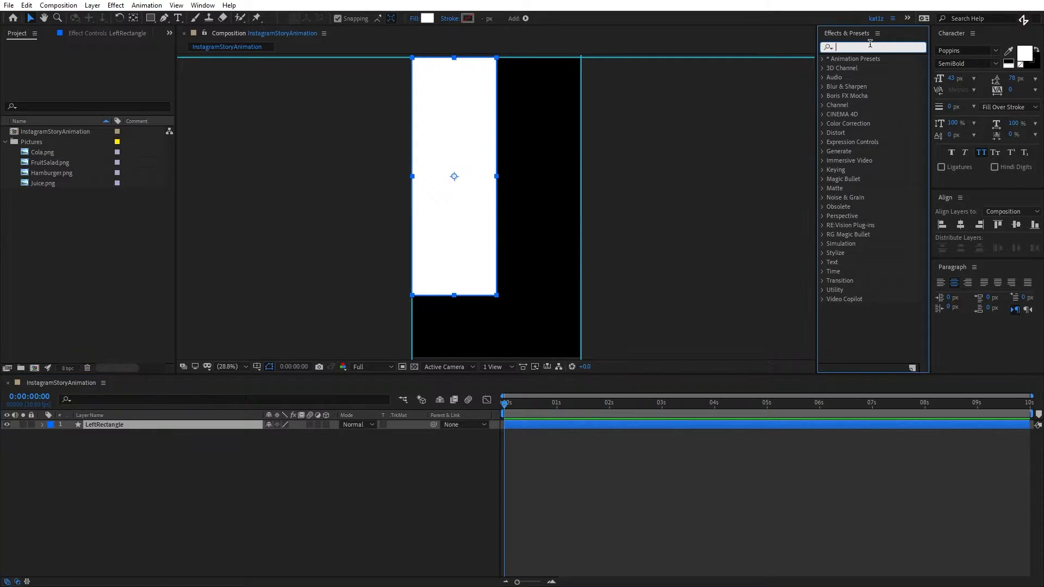
{"action": "type", "text": "Fill"}
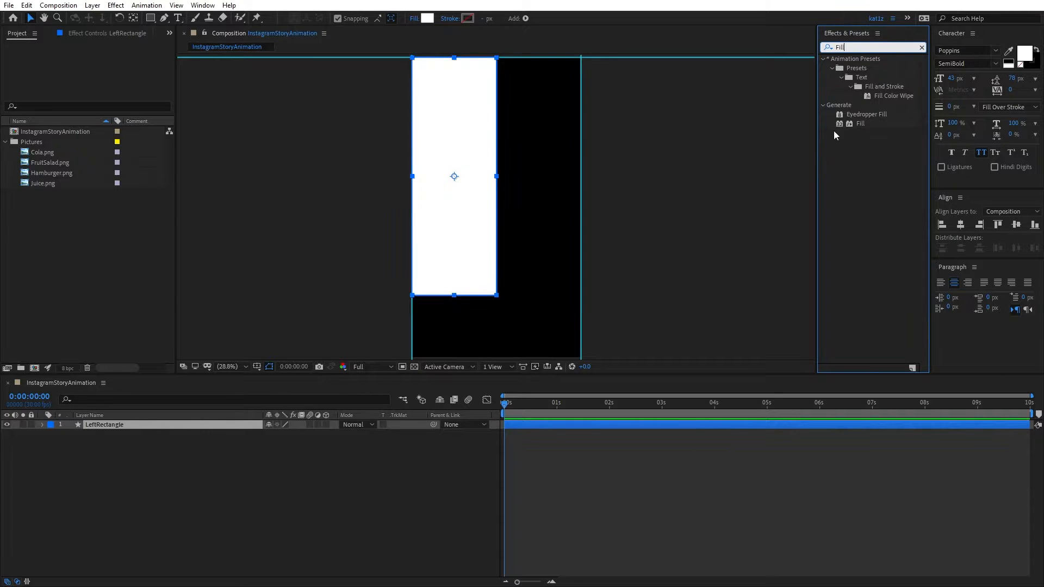
{"action": "double_click", "coordinate": [861, 125]}
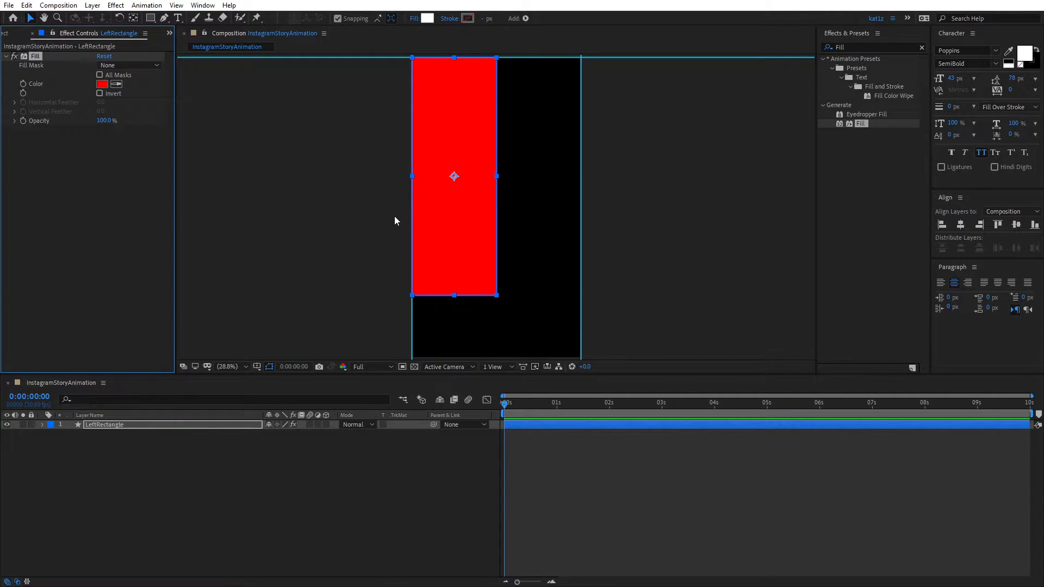
{"action": "left_click", "coordinate": [102, 84]}
{"action": "left_click_drag", "start_coordinate": [315, 332], "coordinate": [269, 297]}
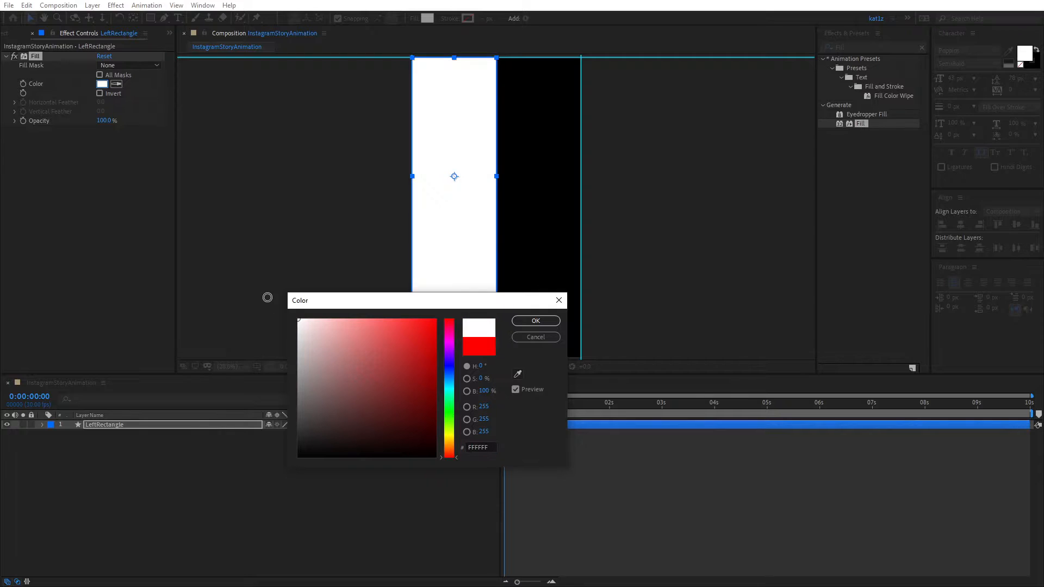
{"action": "left_click", "coordinate": [546, 321]}
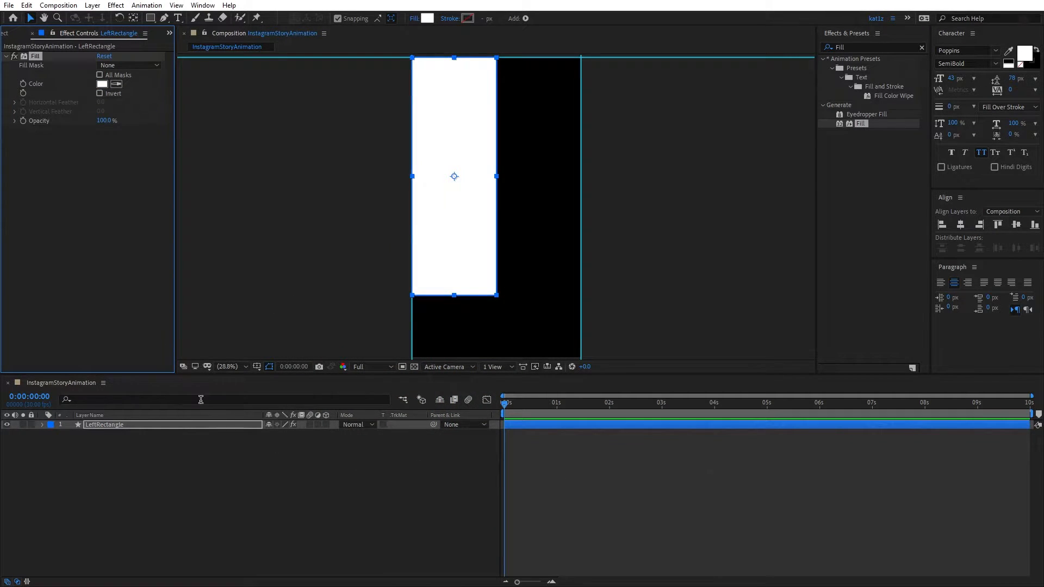
- Enable keyframing for LeftRectangle's fill colour and place the white keyframe at 0:00:02:09
{"action": "left_click", "coordinate": [23, 84]}
{"action": "left_click", "coordinate": [556, 426]}
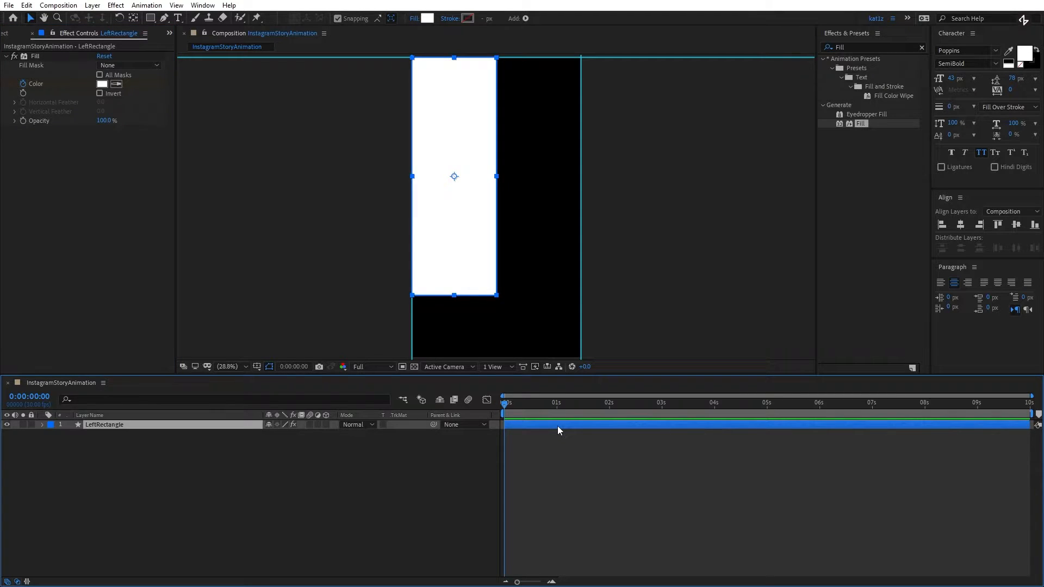
{"action": "key", "text": "u"}
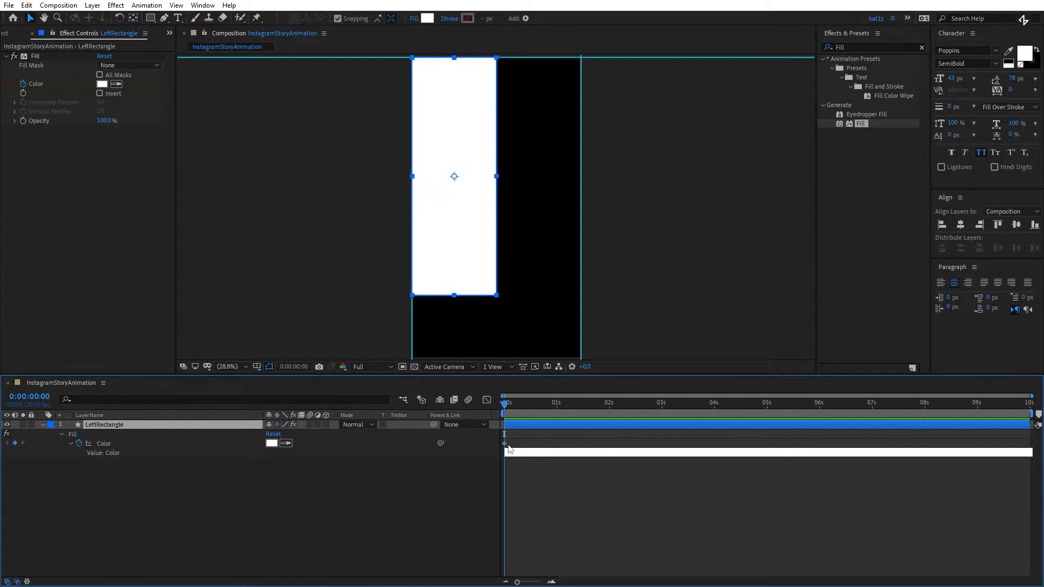
{"action": "left_click_drag", "start_coordinate": [505, 404], "coordinate": [626, 413]}
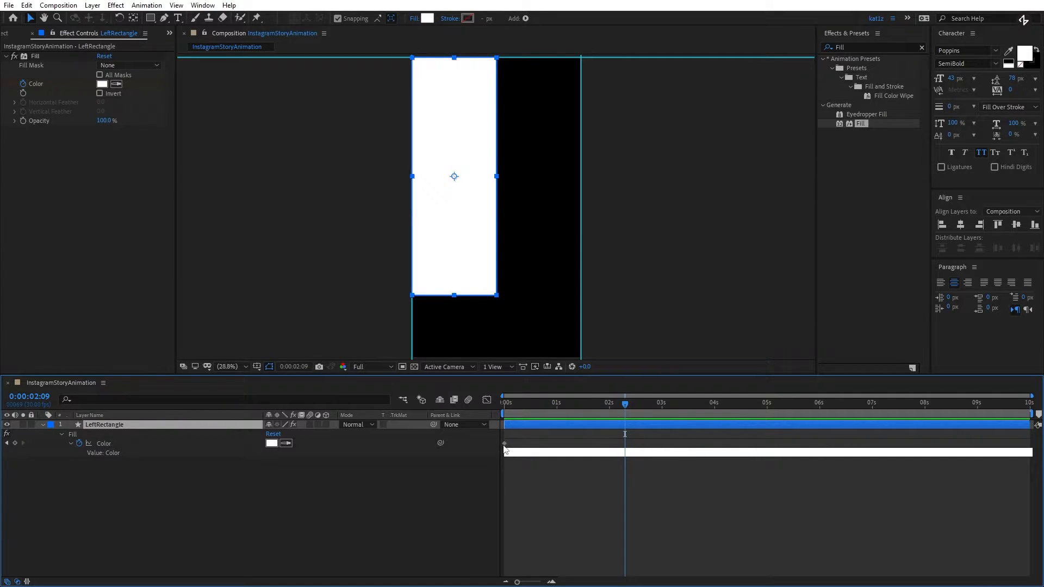
{"action": "left_click_drag", "start_coordinate": [505, 445], "coordinate": [629, 457]}
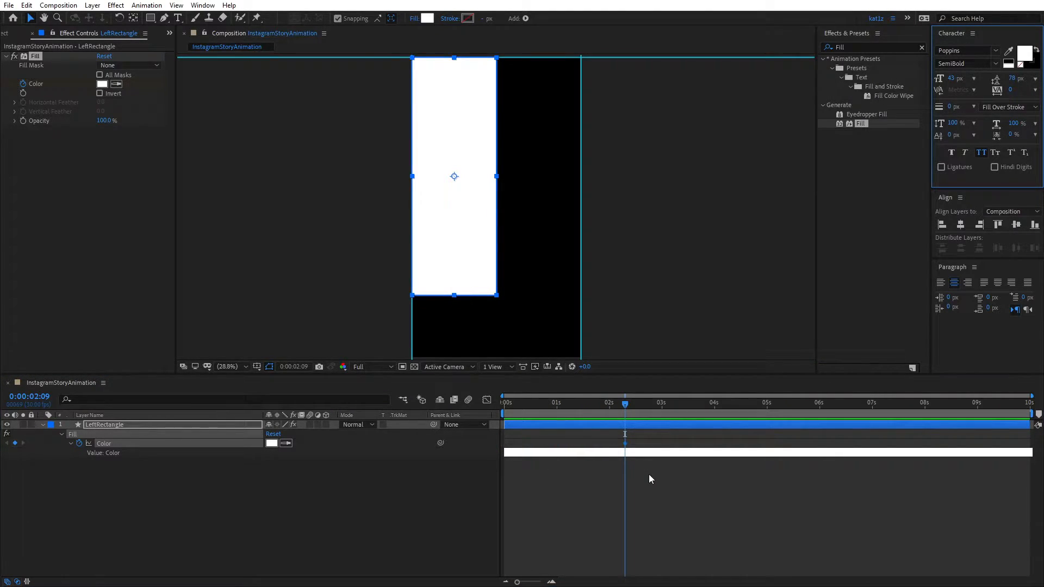
- Set LeftRectangle's fill colour to EE801F one frame after the white keyframe, at 0:00:02:10, and collapse the layer
{"action": "key", "text": "Page_Down"}
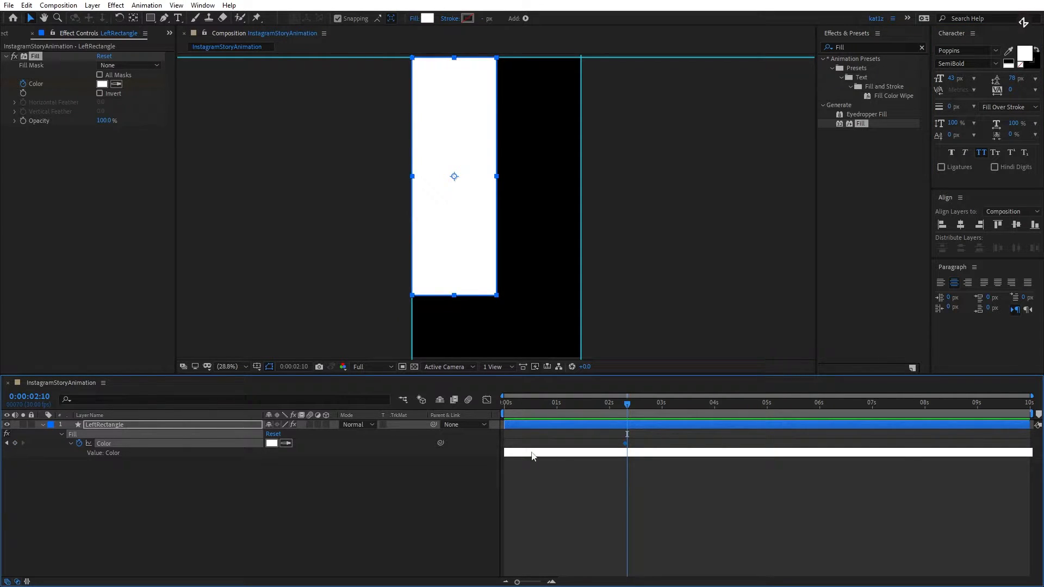
{"action": "left_click", "coordinate": [272, 446]}
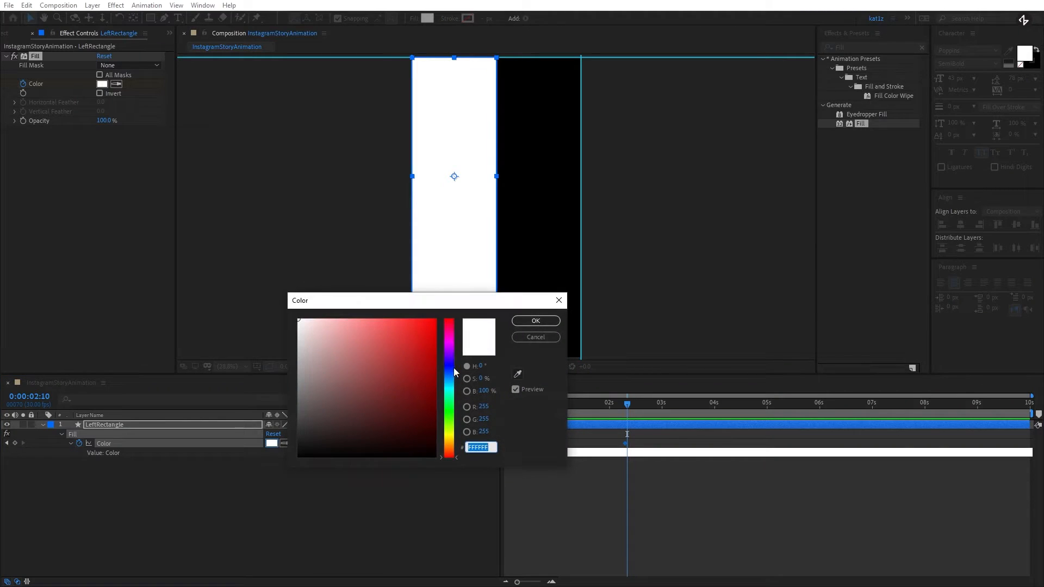
{"action": "type", "text": "EE801F"}
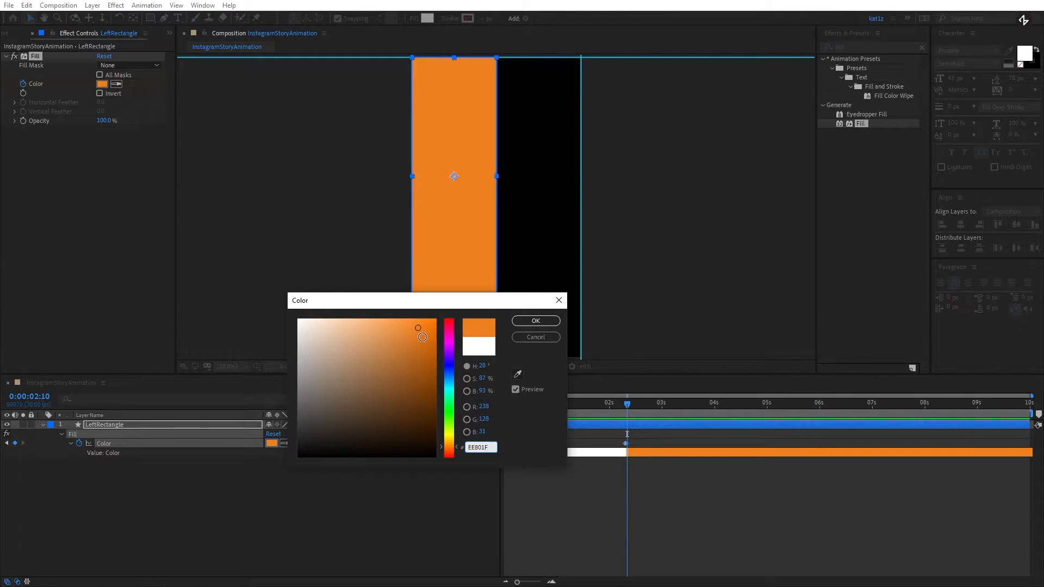
{"action": "left_click", "coordinate": [526, 322]}
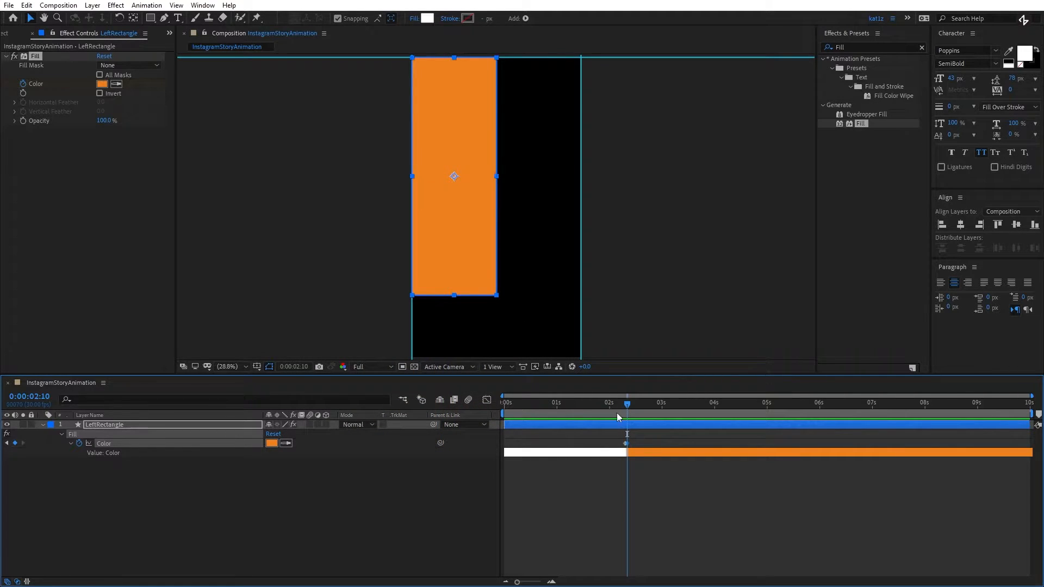
{"action": "left_click", "coordinate": [528, 425]}
{"action": "key", "text": "u"}
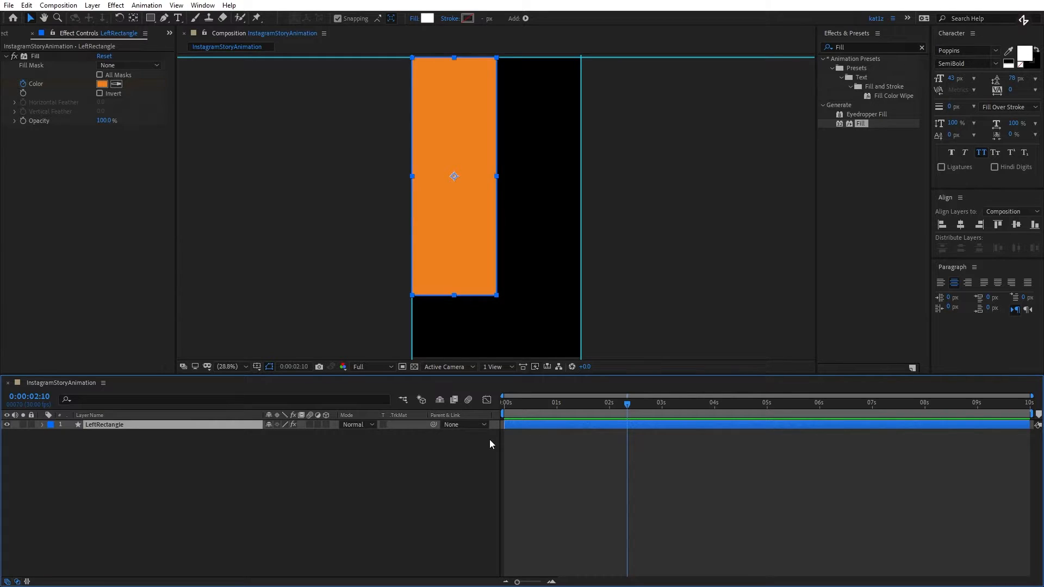
- Duplicate the LeftRectangle layer and rename the copy RightRectangle
{"action": "key", "text": "ctrl+d"}
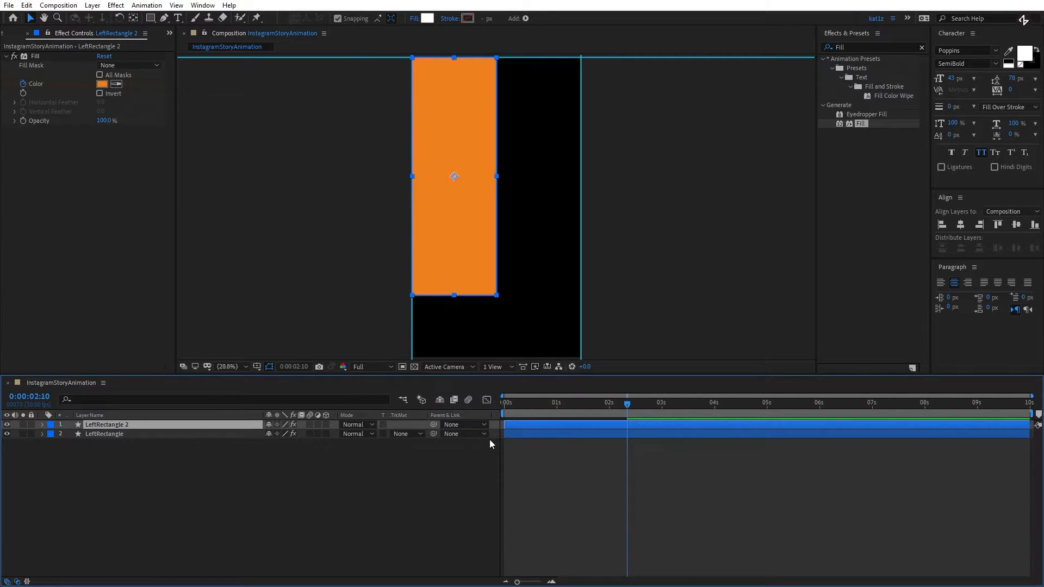
{"action": "key", "text": "Return"}
{"action": "type", "text": "R"}
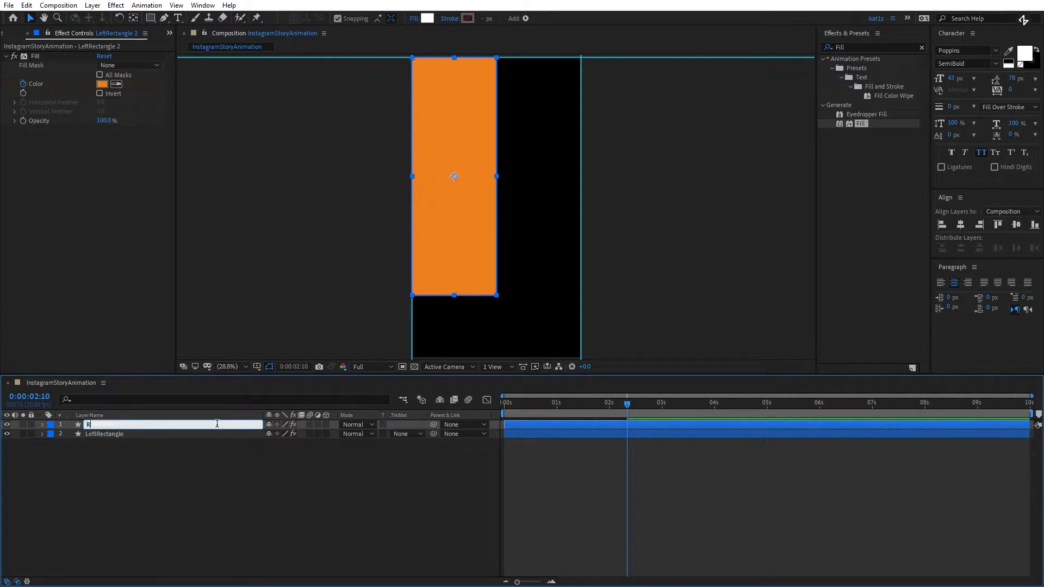
{"action": "type", "text": "ightRectangle"}
{"action": "key", "text": "Return"}
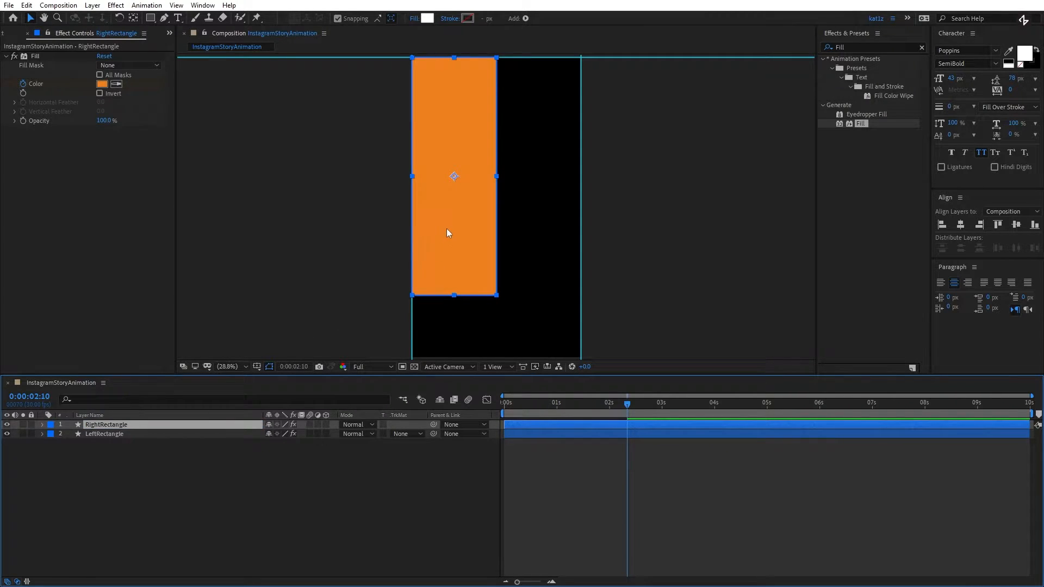
- Snap RightRectangle to the right half of the composition, flush beside LeftRectangle, and hide the guides
{"action": "left_click_drag", "start_coordinate": [450, 243], "coordinate": [519, 238]}
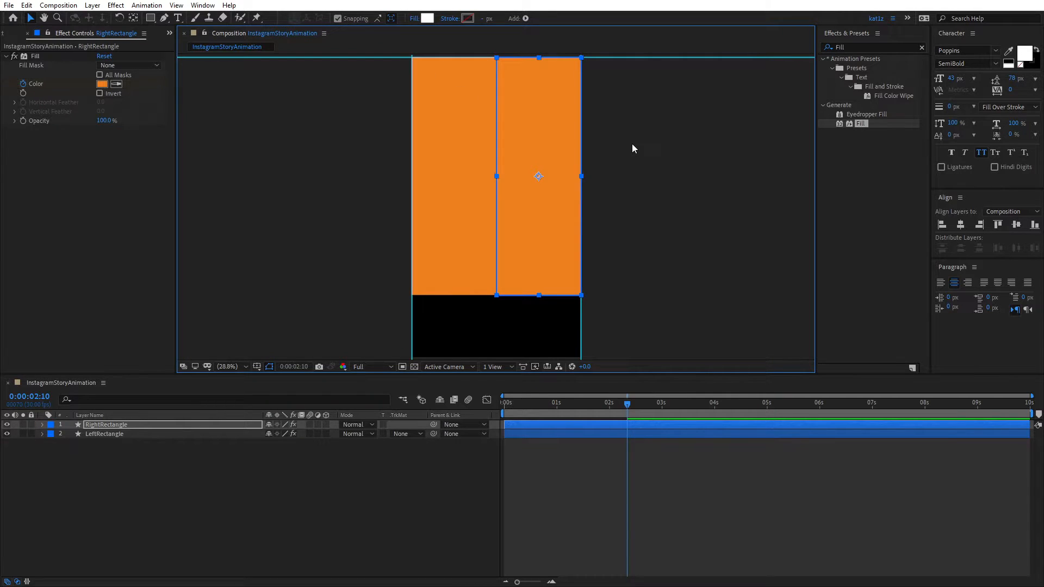
{"action": "left_click", "coordinate": [615, 155]}
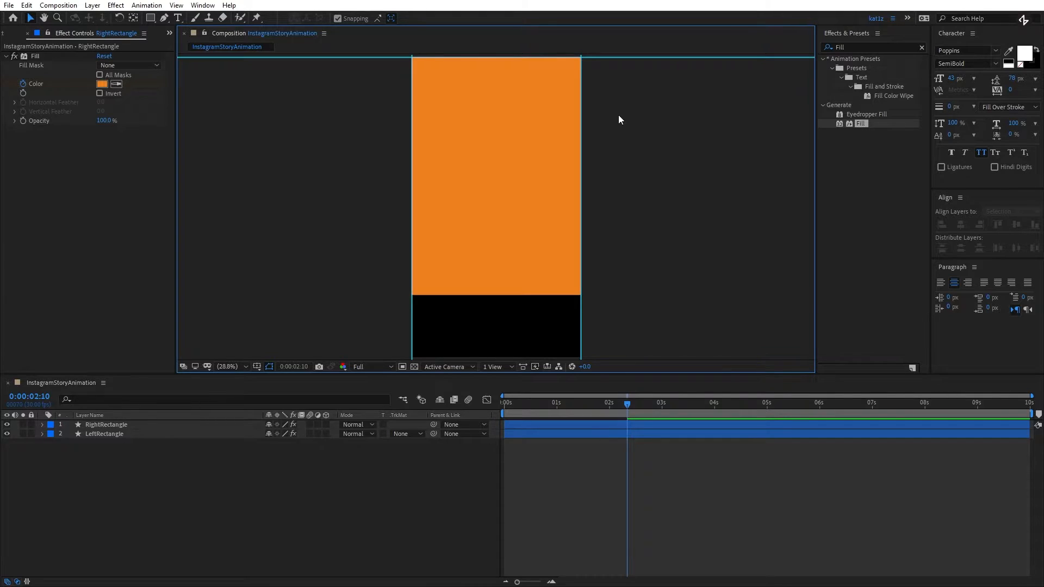
- Show RightRectangle's colour keyframes and change the one at 0:00:02:09 to orange sampled from its colour bar
{"action": "left_click", "coordinate": [556, 177]}
{"action": "left_click", "coordinate": [535, 404]}
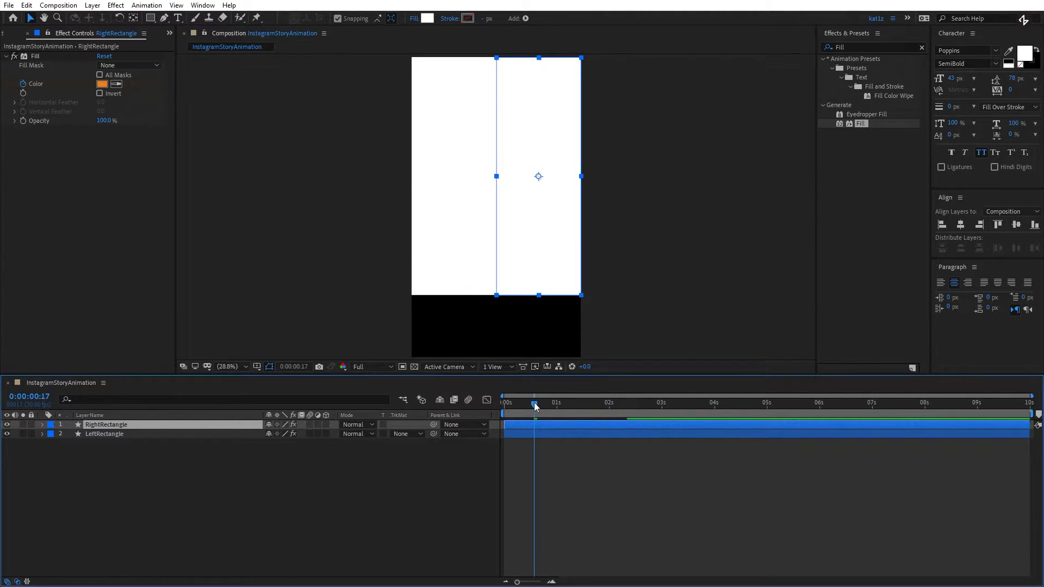
{"action": "left_click_drag", "start_coordinate": [536, 403], "coordinate": [505, 403]}
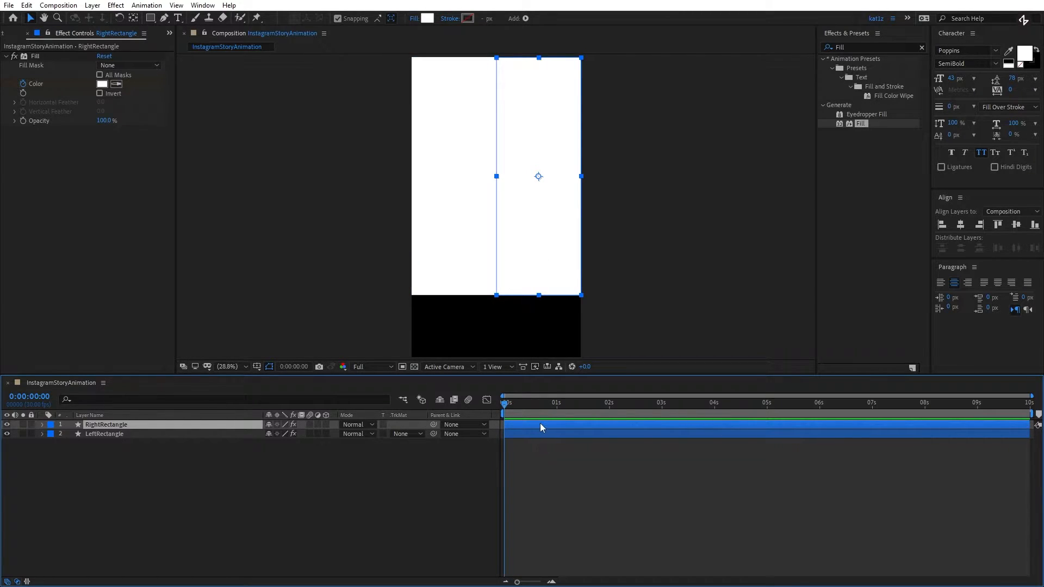
{"action": "key", "text": "u"}
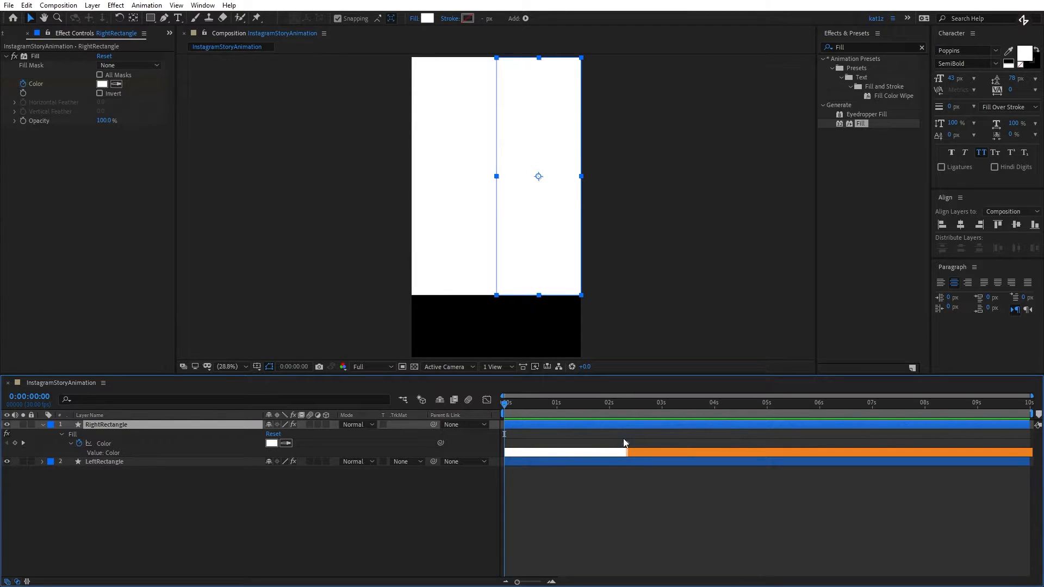
{"action": "left_click_drag", "start_coordinate": [504, 406], "coordinate": [625, 407]}
{"action": "left_click", "coordinate": [669, 453]}
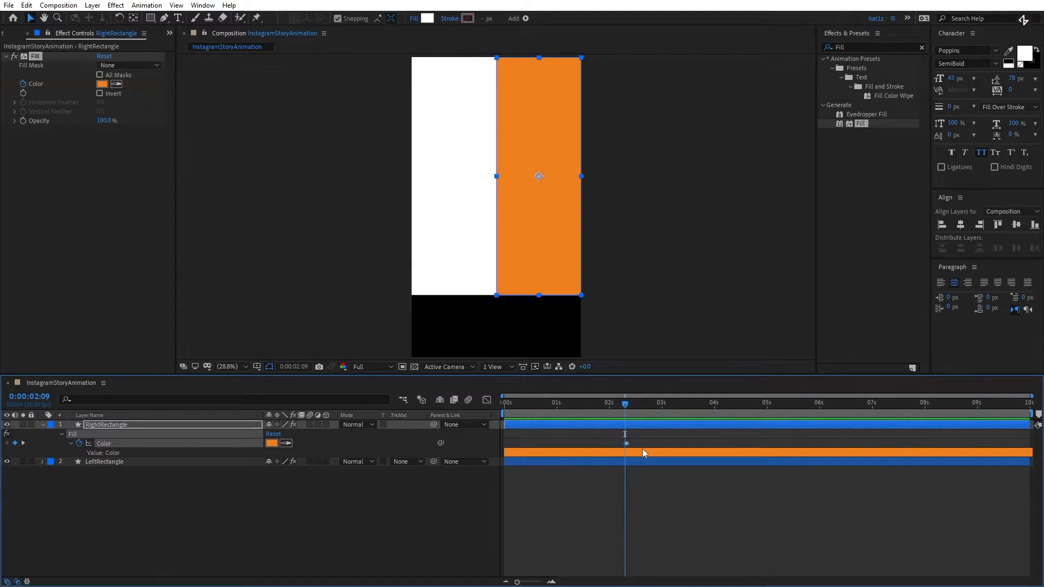
- Change RightRectangle's fill colour at 0:00:02:10 to sampled white and preview the colour swap from 0:00:02:00
{"action": "left_click_drag", "start_coordinate": [625, 406], "coordinate": [628, 406]}
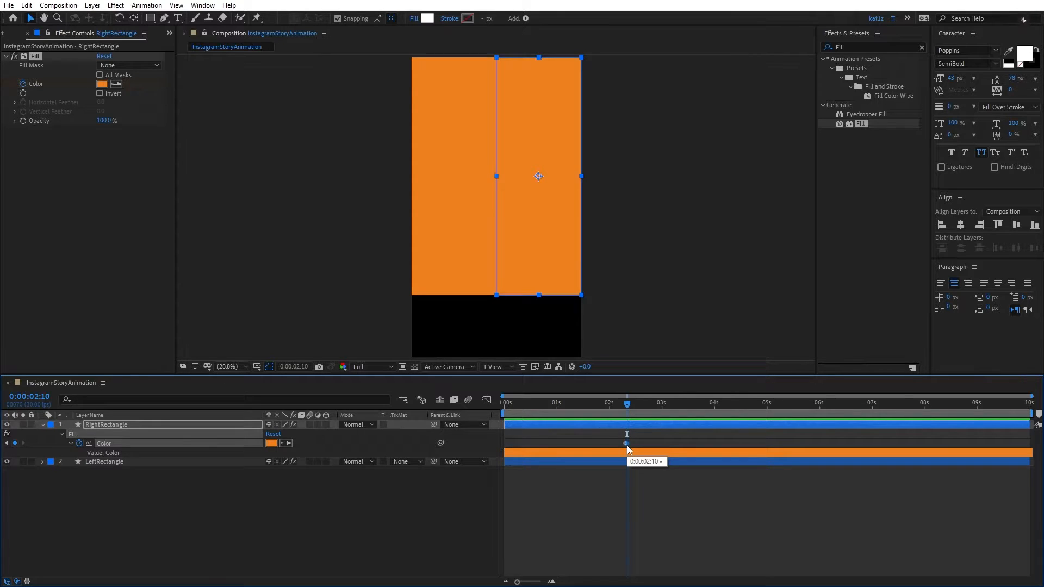
{"action": "left_click", "coordinate": [286, 443]}
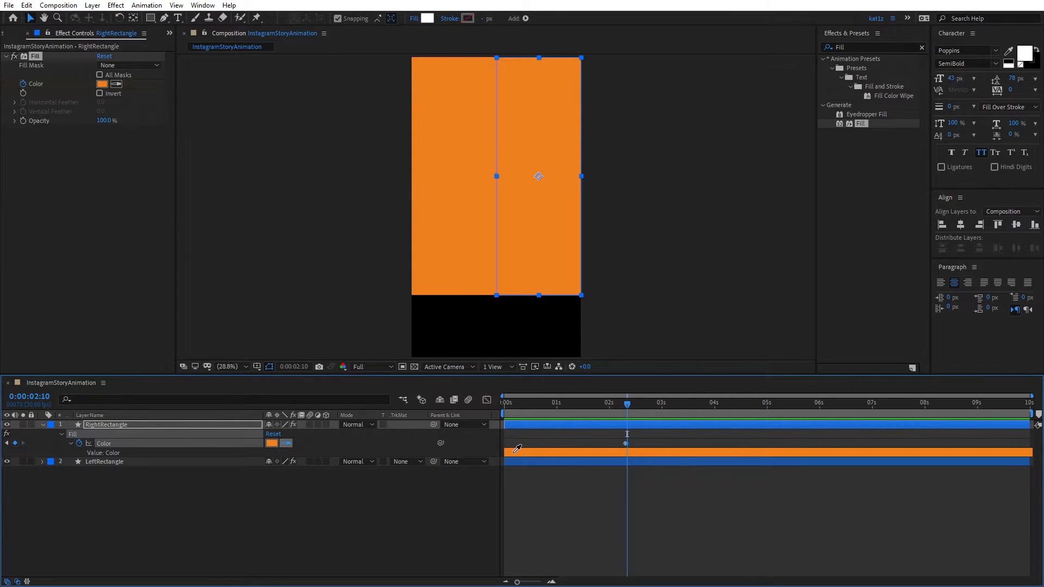
{"action": "left_click", "coordinate": [1023, 54]}
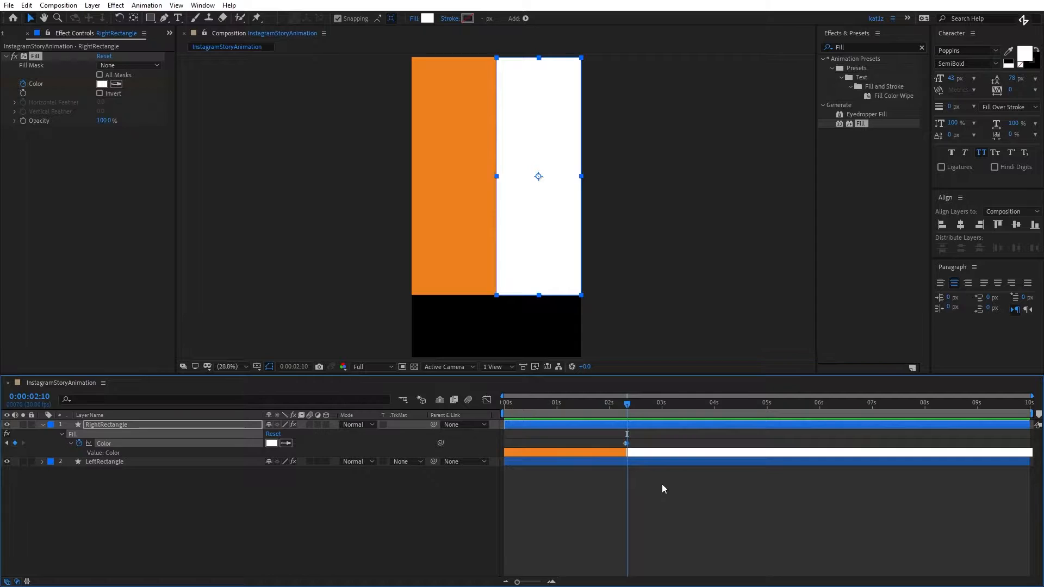
{"action": "key", "text": "u"}
{"action": "left_click_drag", "start_coordinate": [620, 403], "coordinate": [610, 410]}
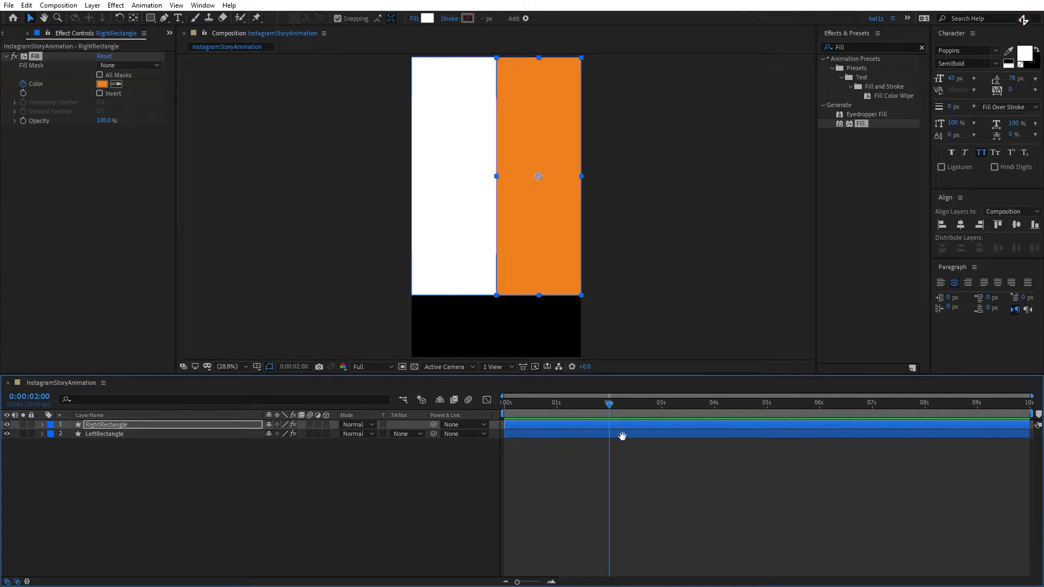
{"action": "key", "text": "space"}
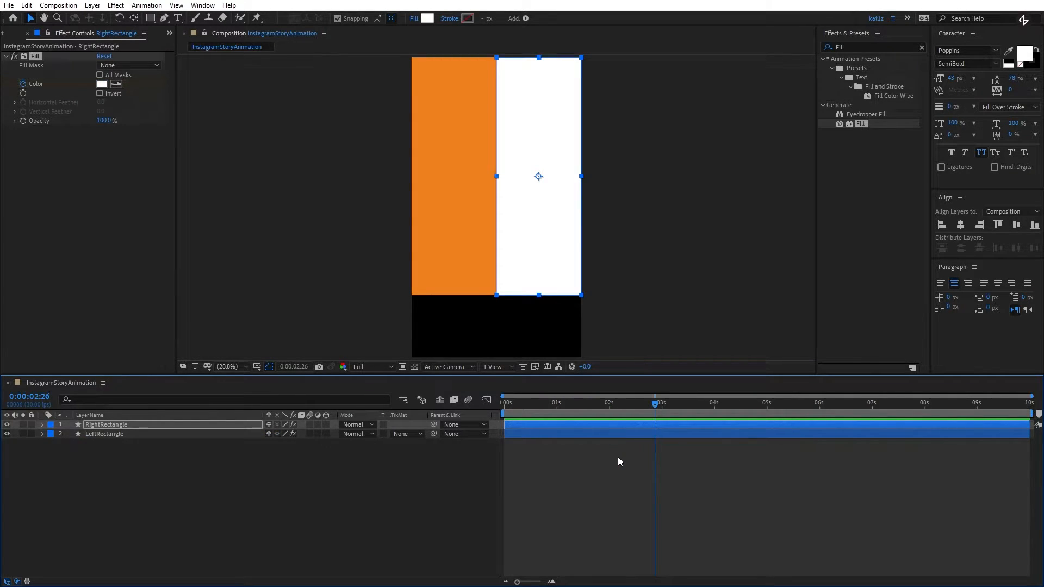
{"action": "left_click_drag", "start_coordinate": [546, 407], "coordinate": [482, 412]}
{"action": "left_click", "coordinate": [482, 510]}
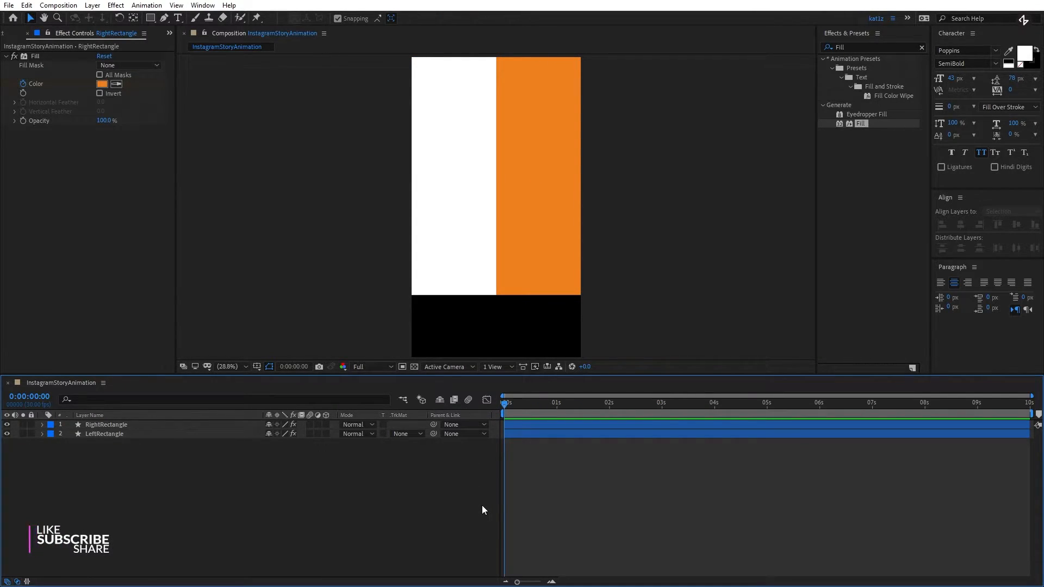
- Add Hamburger.png between the RightRectangle and LeftRectangle layers and centre it on the left rectangle
{"action": "left_click", "coordinate": [44, 33]}
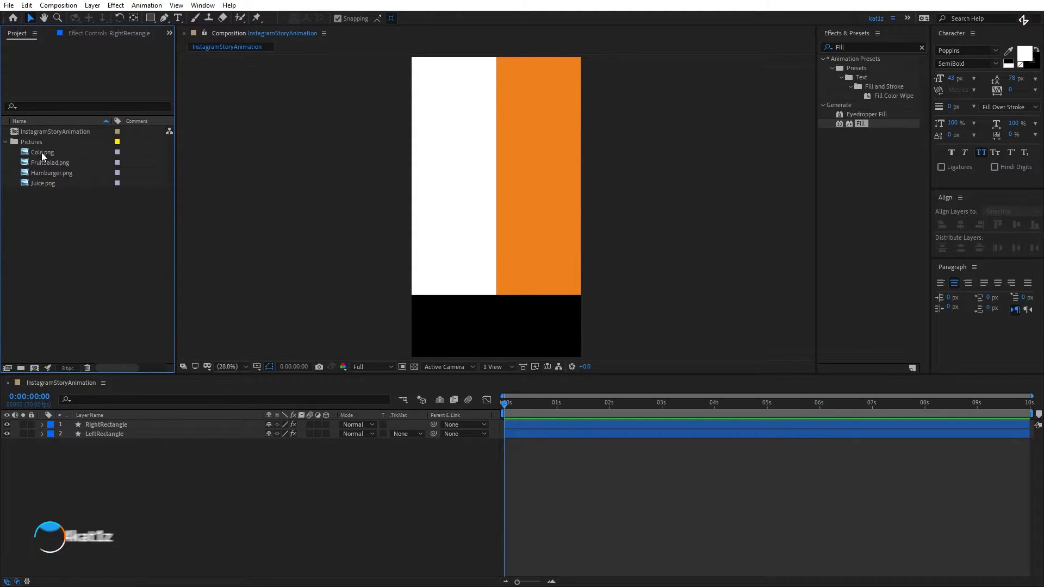
{"action": "left_click_drag", "start_coordinate": [44, 172], "coordinate": [111, 429]}
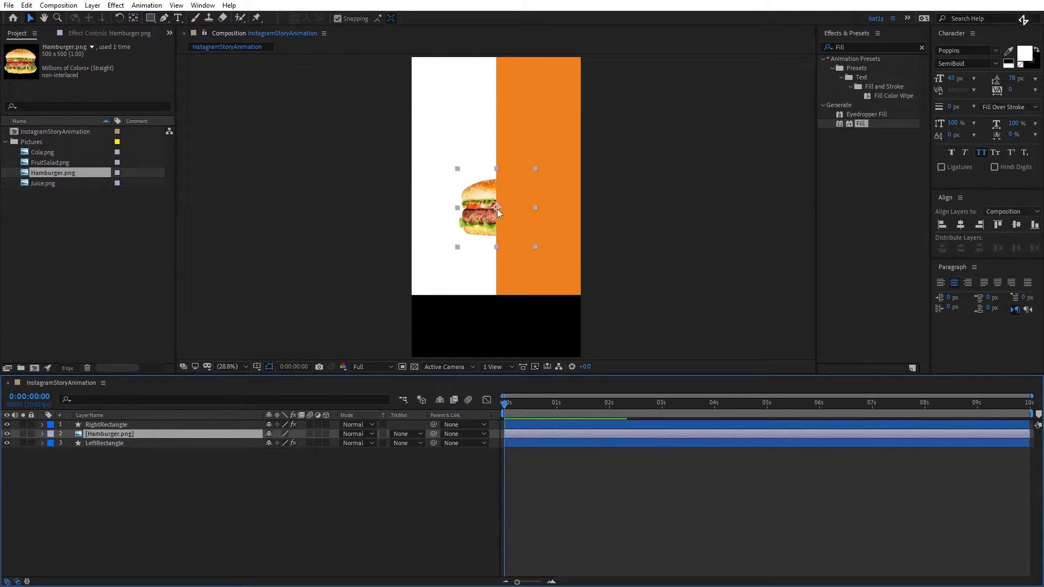
{"action": "left_click_drag", "start_coordinate": [497, 209], "coordinate": [457, 190]}
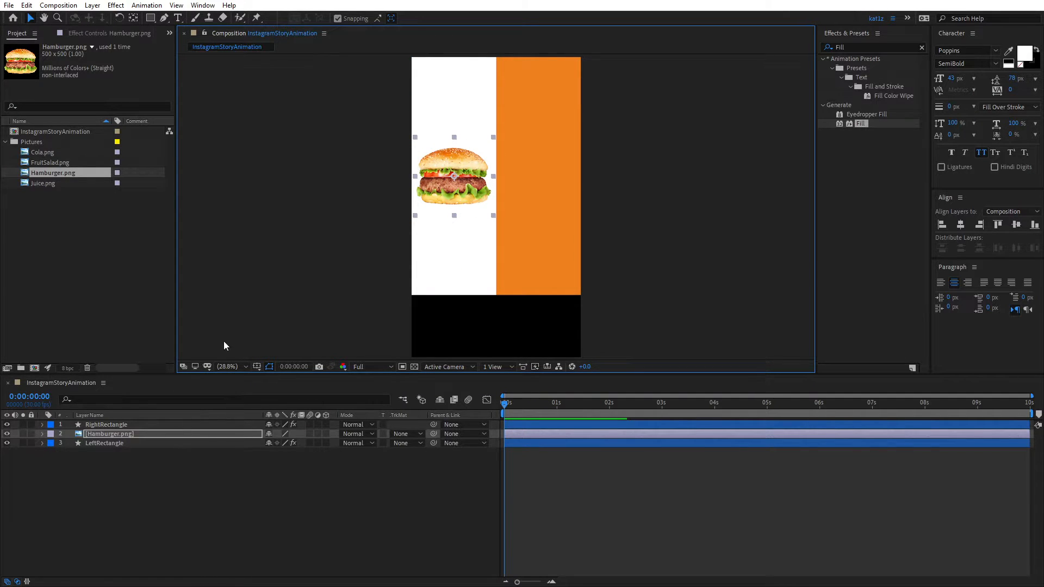
{"action": "right_click", "coordinate": [123, 433]}
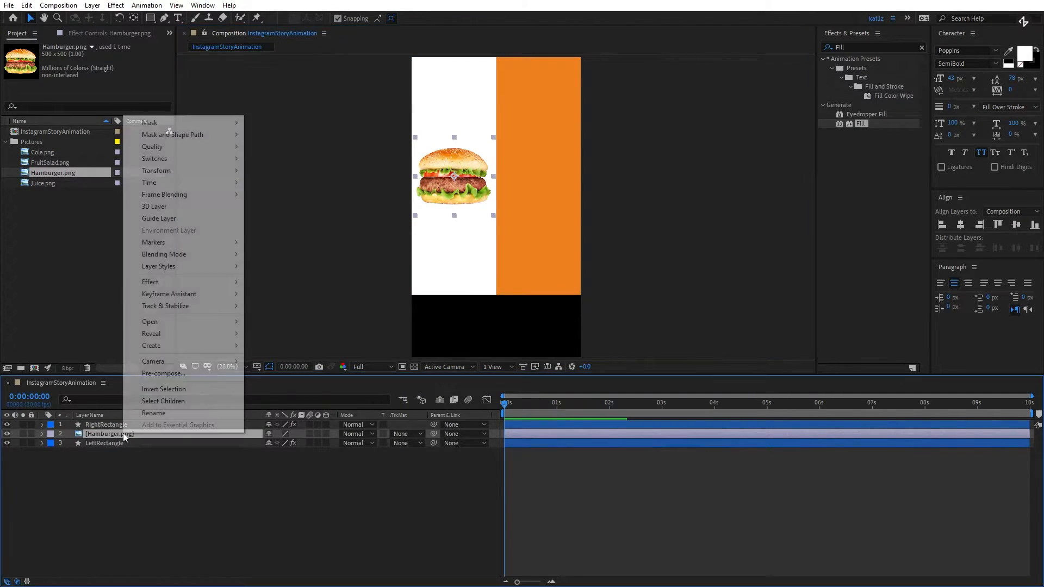
{"action": "left_click", "coordinate": [120, 436]}
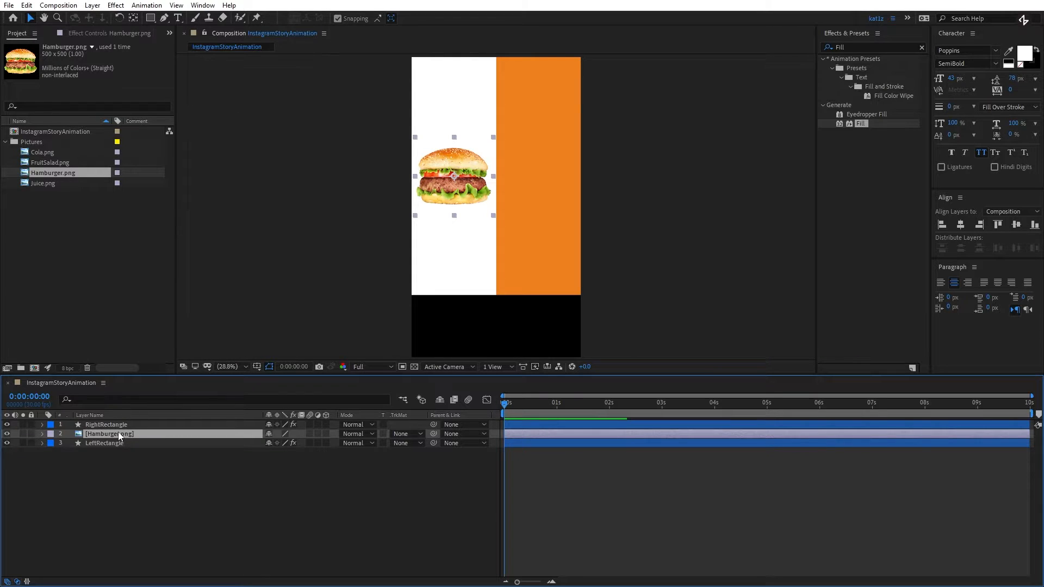
- Pre-compose the Hamburger.png layer as "Picture 1", leaving its attributes in the main composition
{"action": "key", "text": "ctrl+shift+c"}
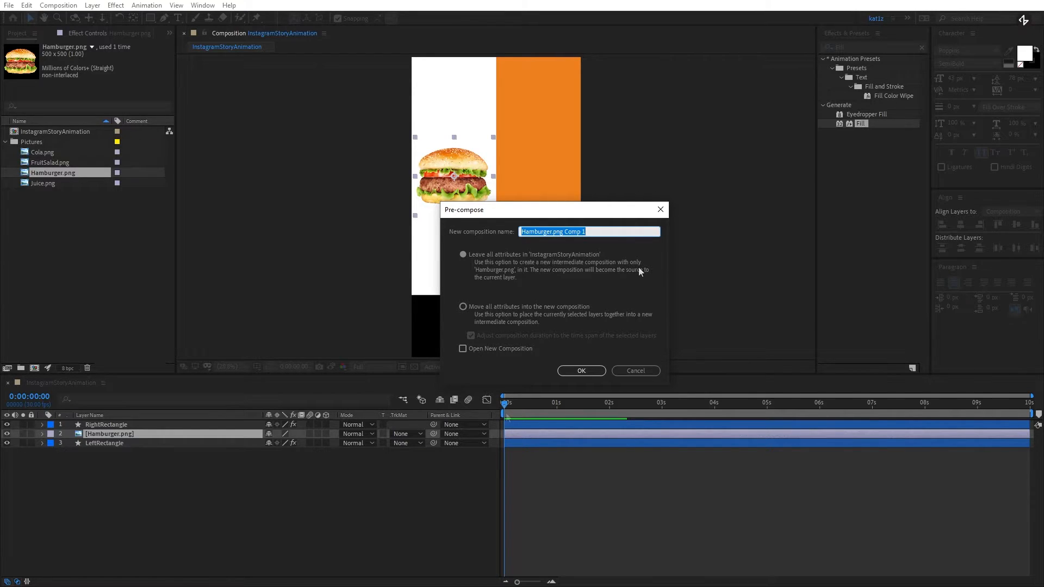
{"action": "type", "text": "Picture 1"}
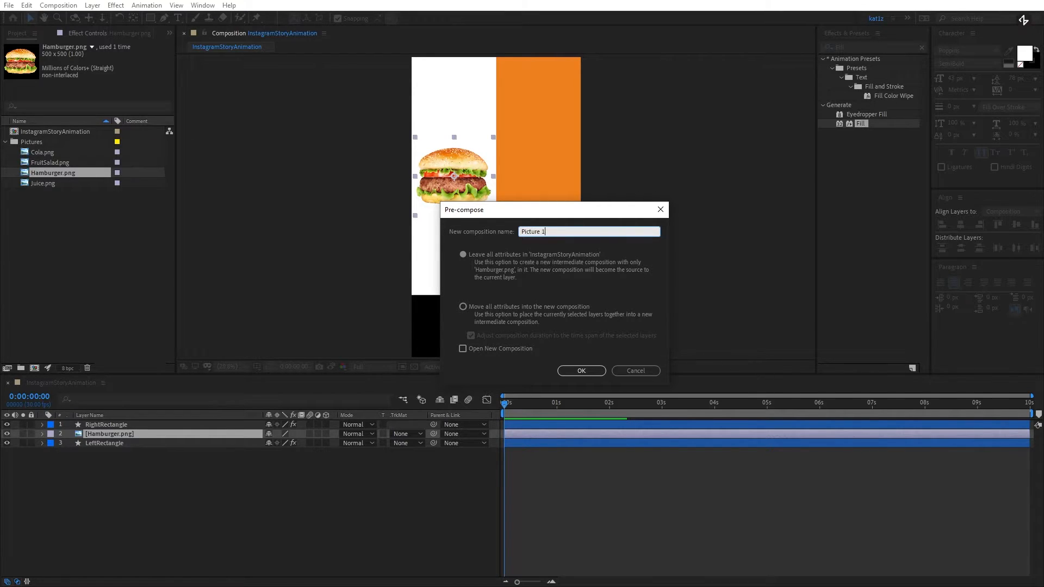
{"action": "left_click", "coordinate": [585, 370]}
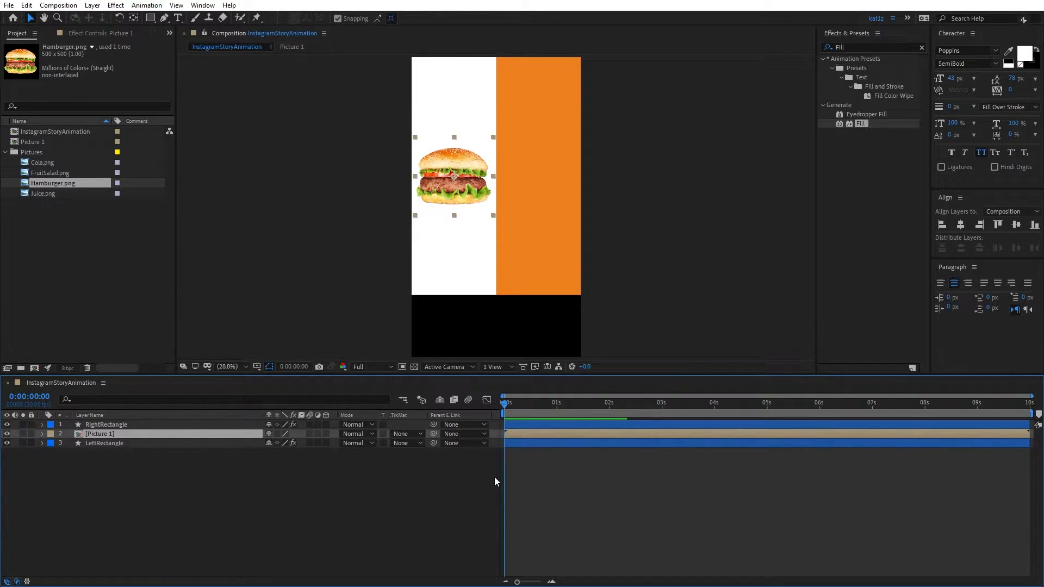
- Reveal LeftRectangle's colour keyframes and Picture 1's position, and add a Picture 1 position keyframe at 0:00:02:00
{"action": "left_click", "coordinate": [566, 443]}
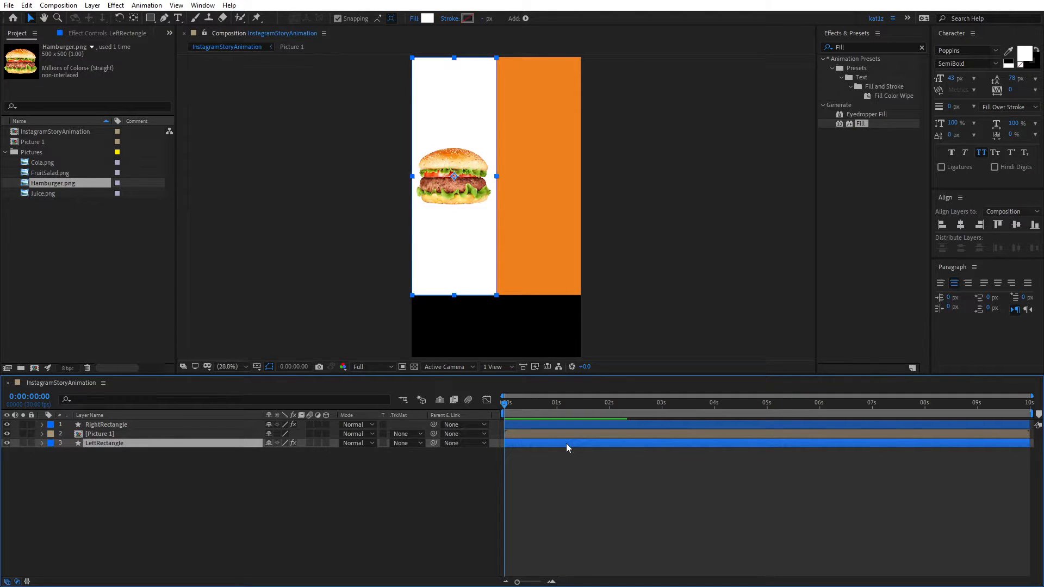
{"action": "key", "text": "u"}
{"action": "left_click", "coordinate": [567, 435]}
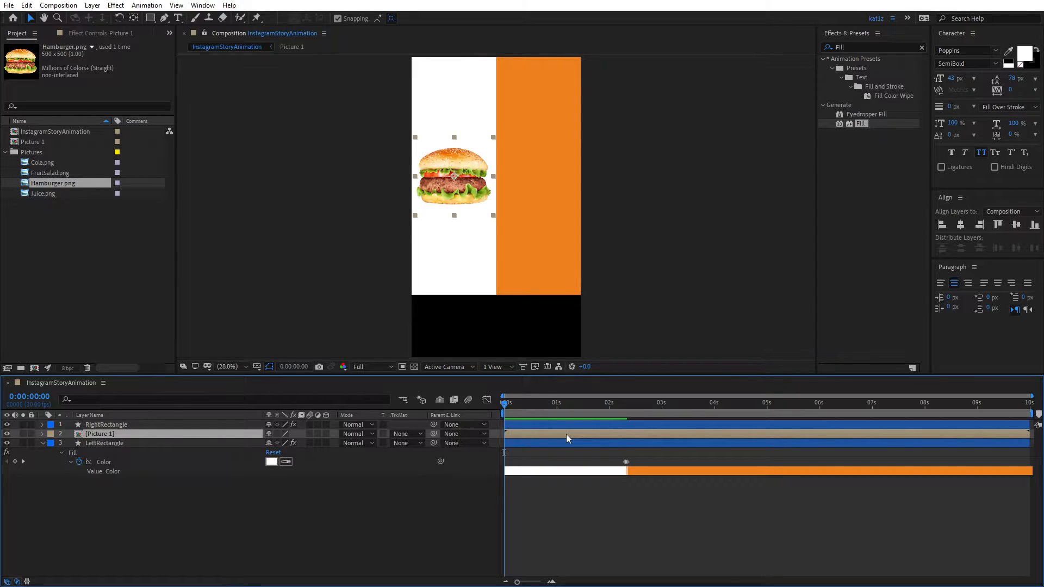
{"action": "key", "text": "p"}
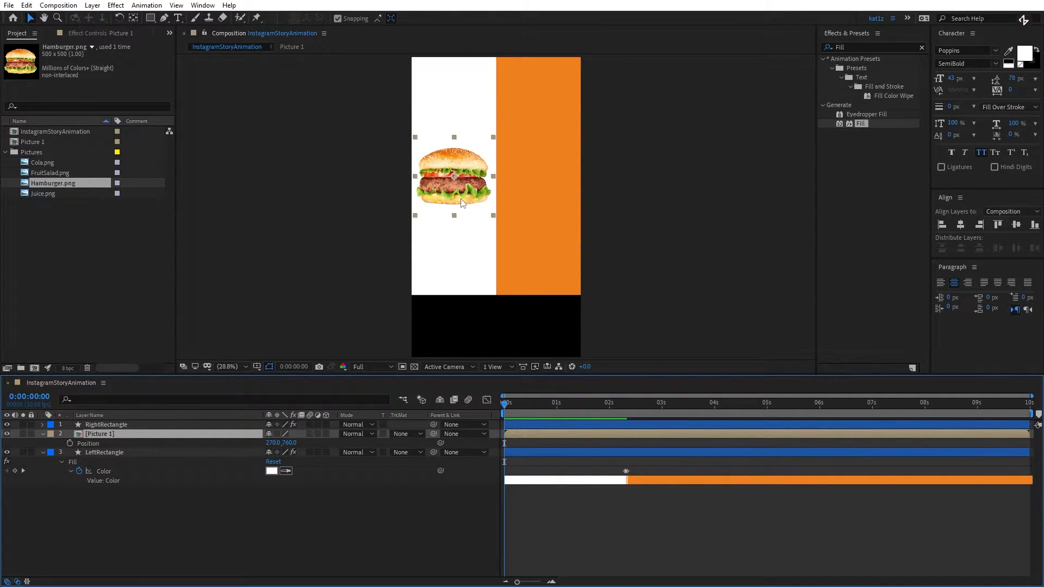
{"action": "left_click", "coordinate": [509, 404]}
{"action": "left_click_drag", "start_coordinate": [510, 403], "coordinate": [630, 420]}
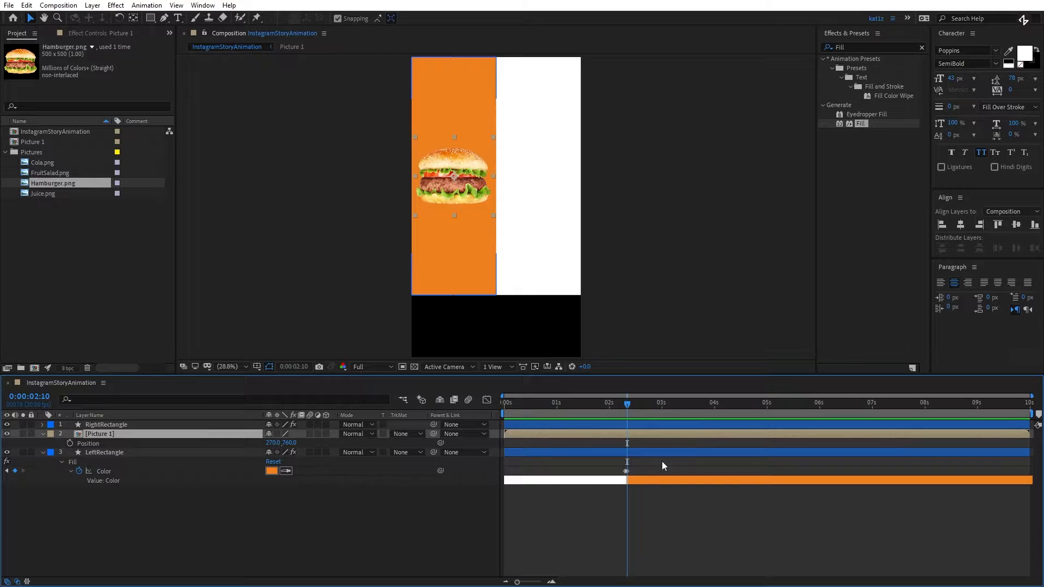
{"action": "key", "text": "shift+Page_Up"}
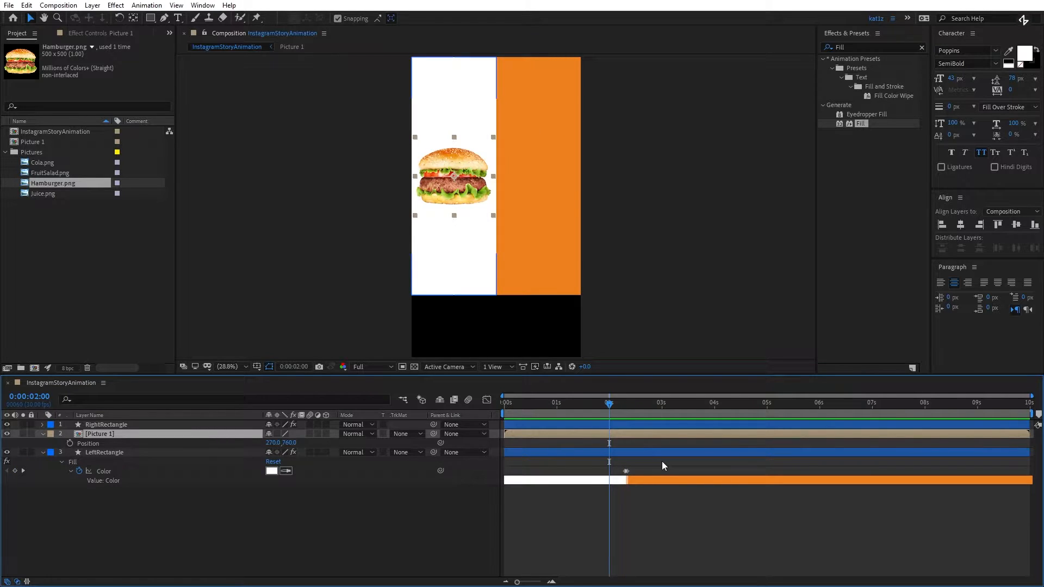
{"action": "left_click", "coordinate": [69, 444]}
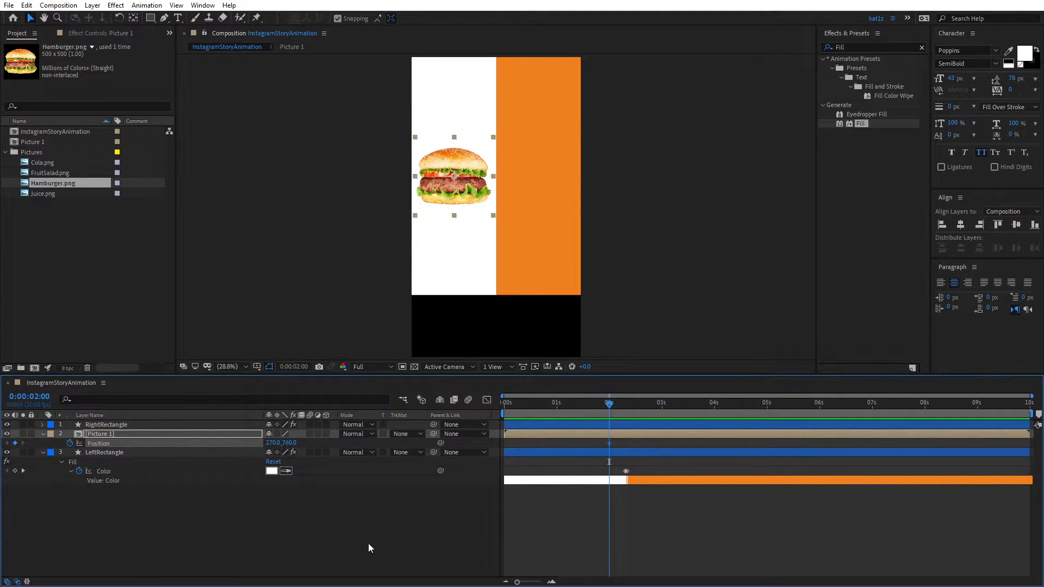
- At 0:00:02:20, move Picture 1 horizontally to the centre of the right rectangle and check its position at 0:00:02:10
{"action": "key", "text": "k"}
{"action": "key", "text": "shift+Page_Down"}
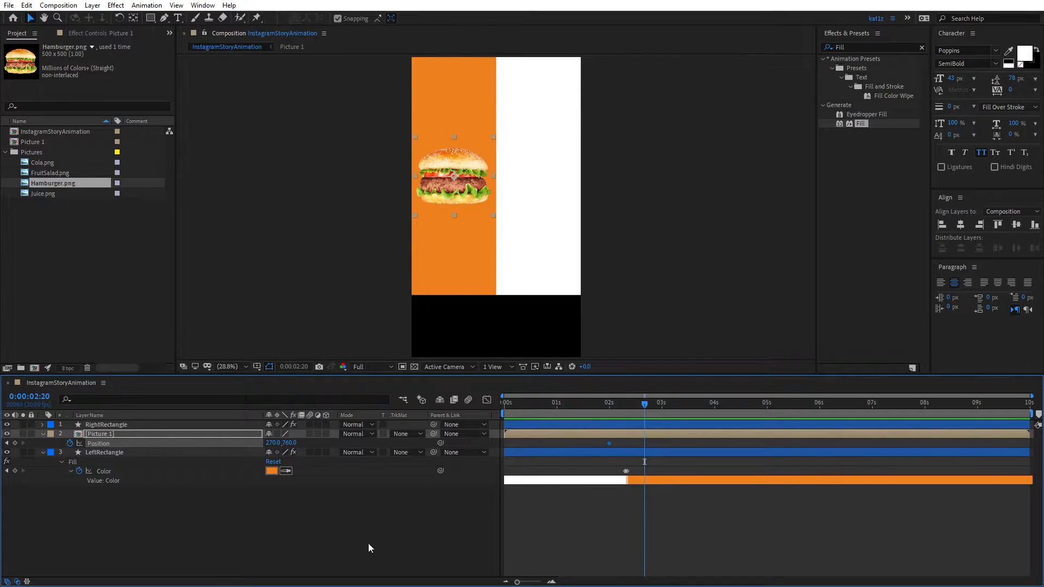
{"action": "left_click", "coordinate": [457, 191]}
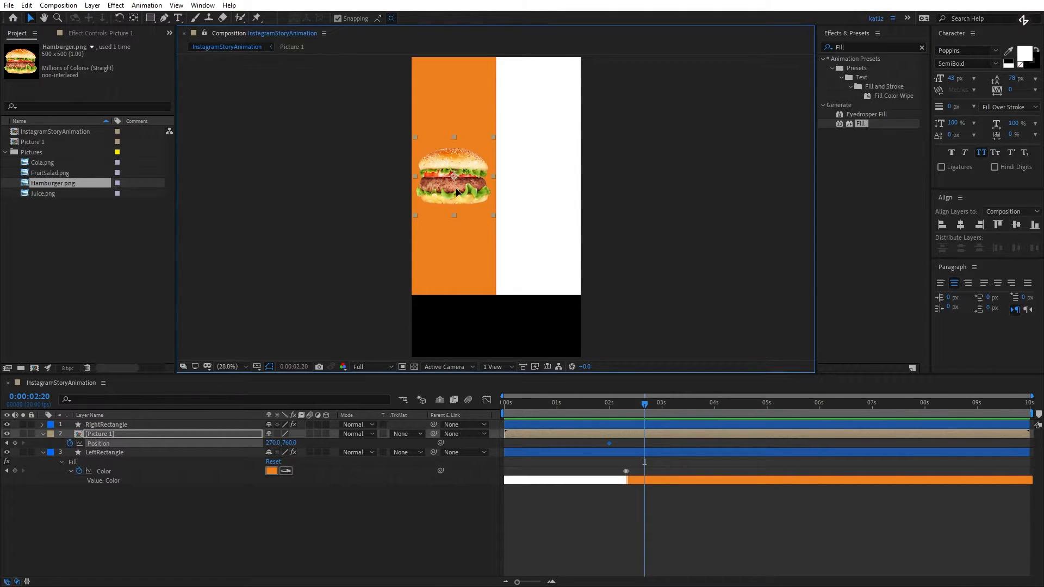
{"action": "left_click_drag", "start_coordinate": [458, 193], "coordinate": [540, 191]}
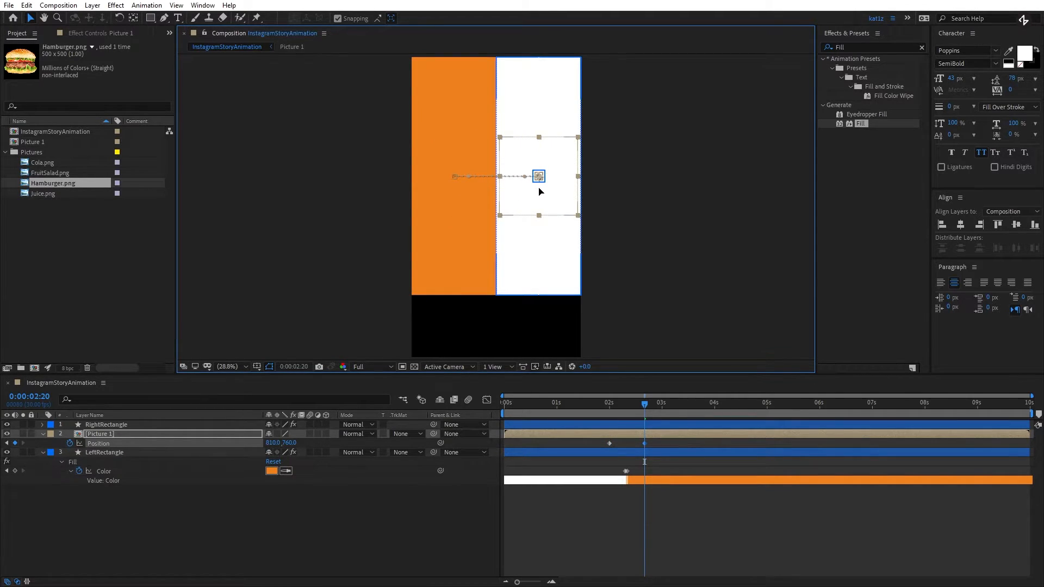
{"action": "left_click_drag", "start_coordinate": [621, 405], "coordinate": [628, 405]}
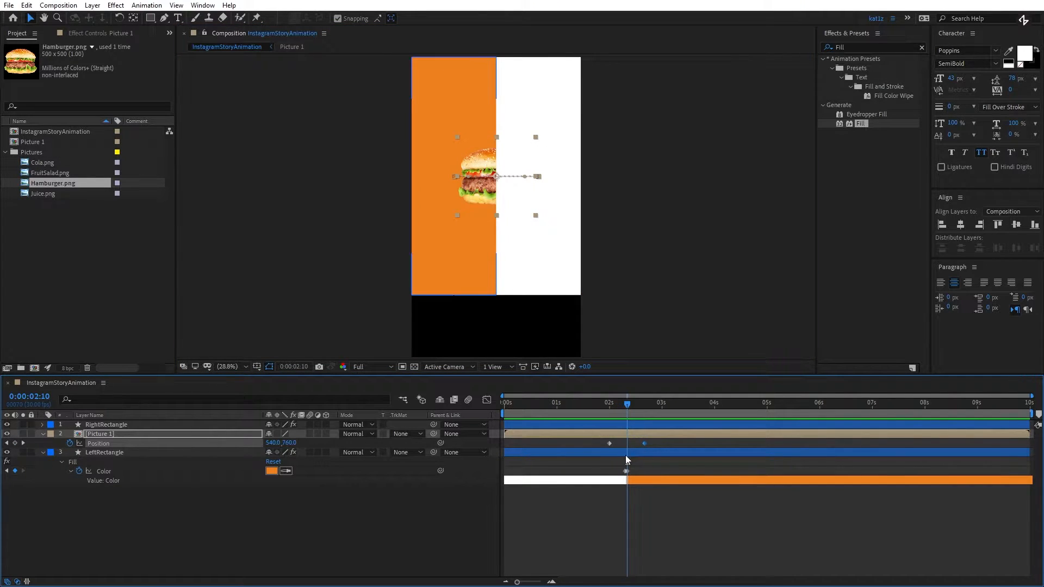
- Easy-ease both Picture 1 position keyframes and shape their speed graph into a narrow peak at 0:00:02:10
{"action": "left_click_drag", "start_coordinate": [657, 441], "coordinate": [612, 448]}
{"action": "key", "text": "F9"}
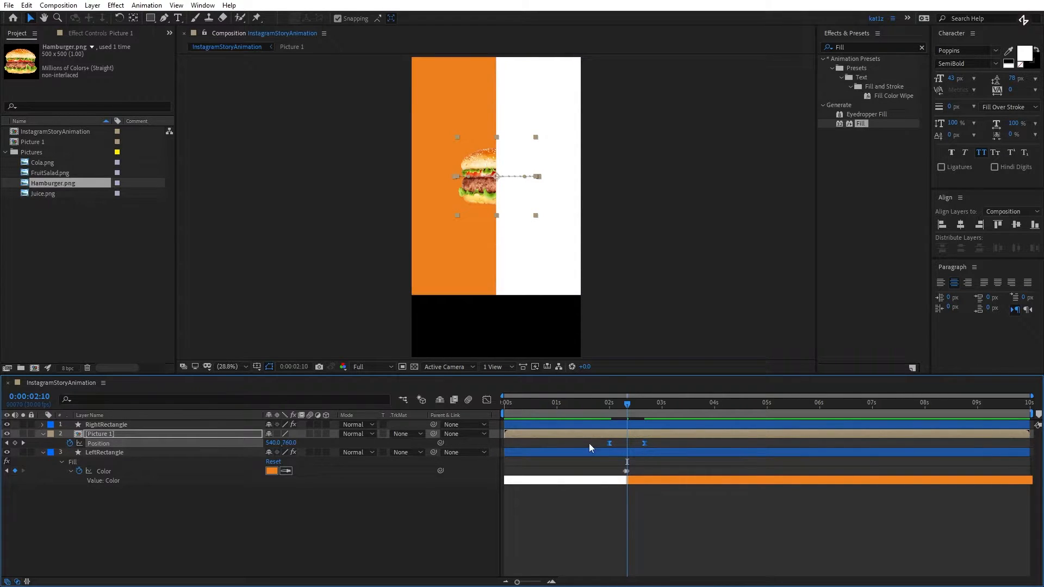
{"action": "left_click", "coordinate": [488, 400]}
{"action": "scroll", "coordinate": [626, 507], "scroll_direction": "up", "scroll_amount": 3, "text": "alt"}
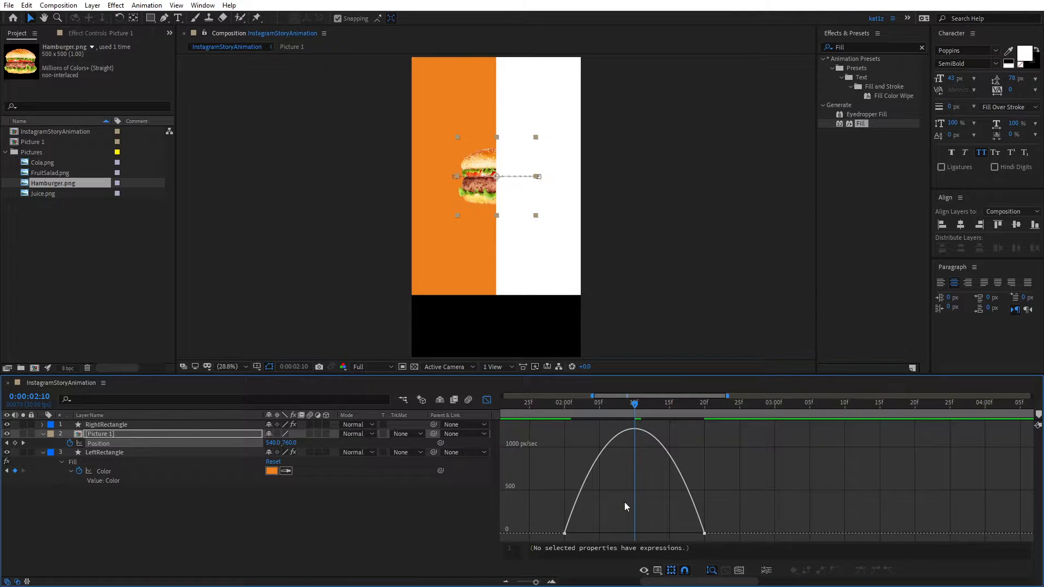
{"action": "right_click", "coordinate": [717, 465]}
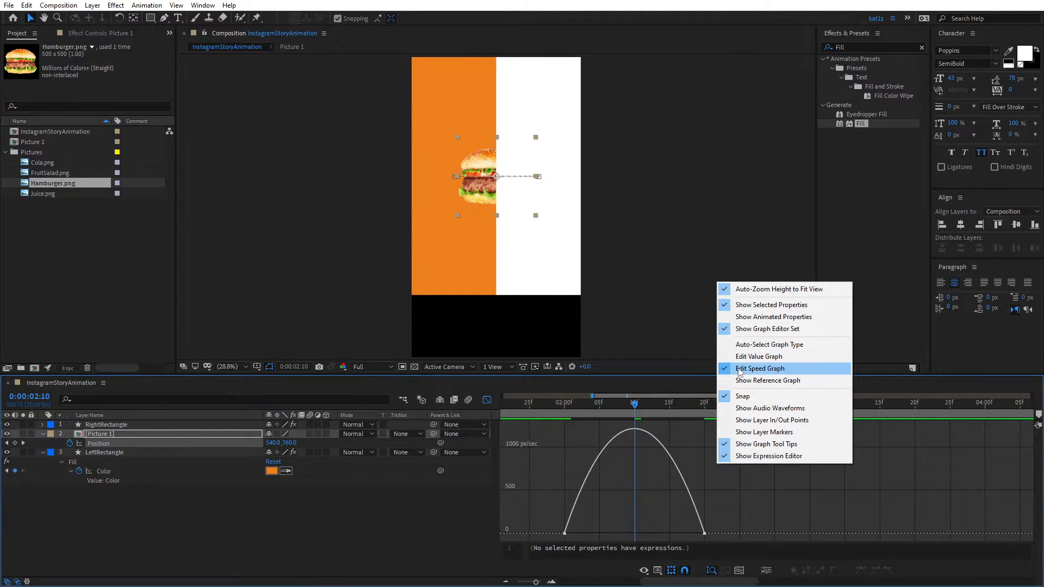
{"action": "left_click", "coordinate": [713, 484]}
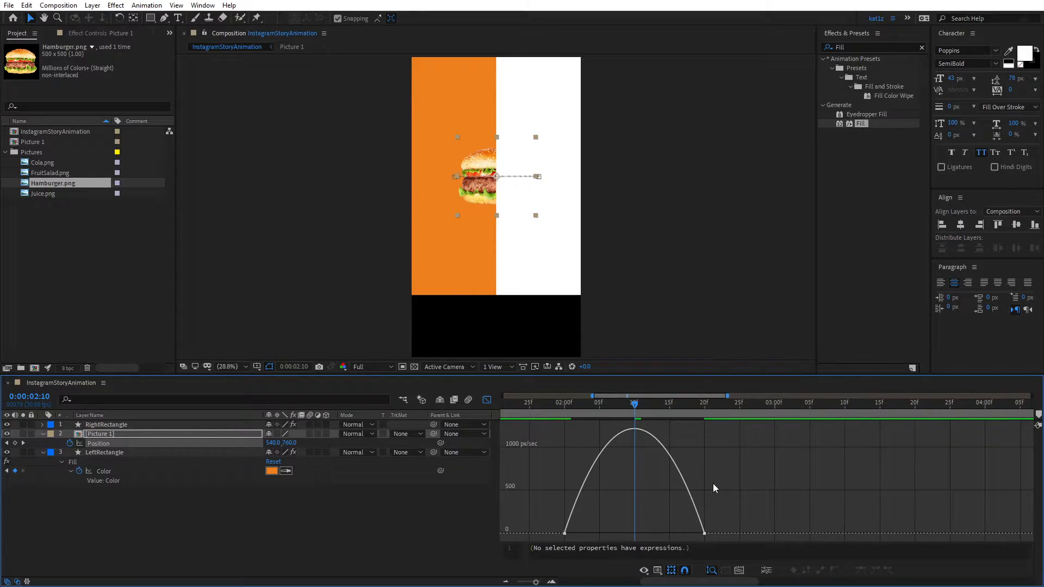
{"action": "left_click_drag", "start_coordinate": [736, 514], "coordinate": [642, 534]}
{"action": "mouse_move", "coordinate": [597, 433]}
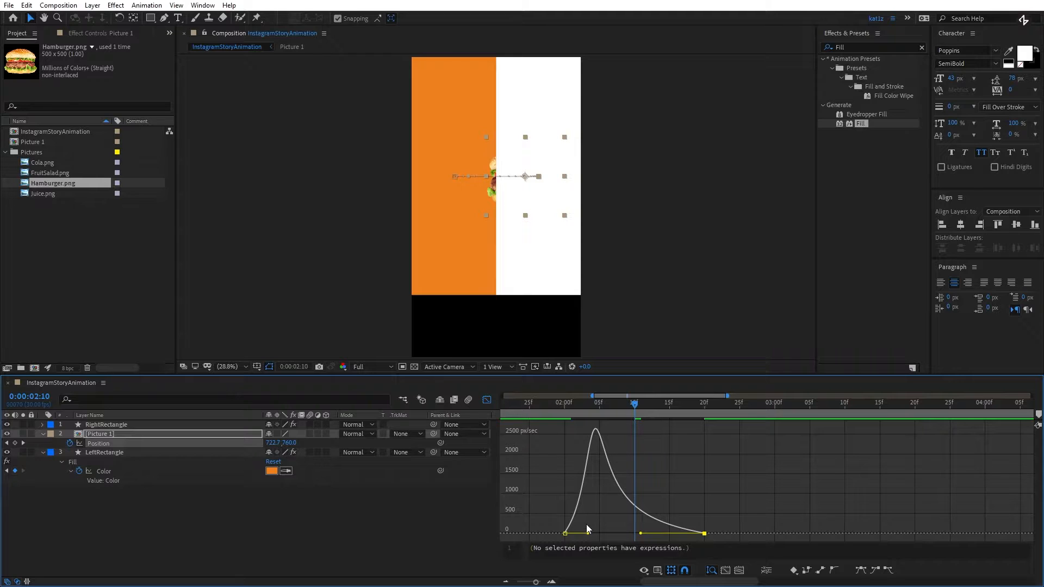
{"action": "left_click_drag", "start_coordinate": [601, 519], "coordinate": [630, 536]}
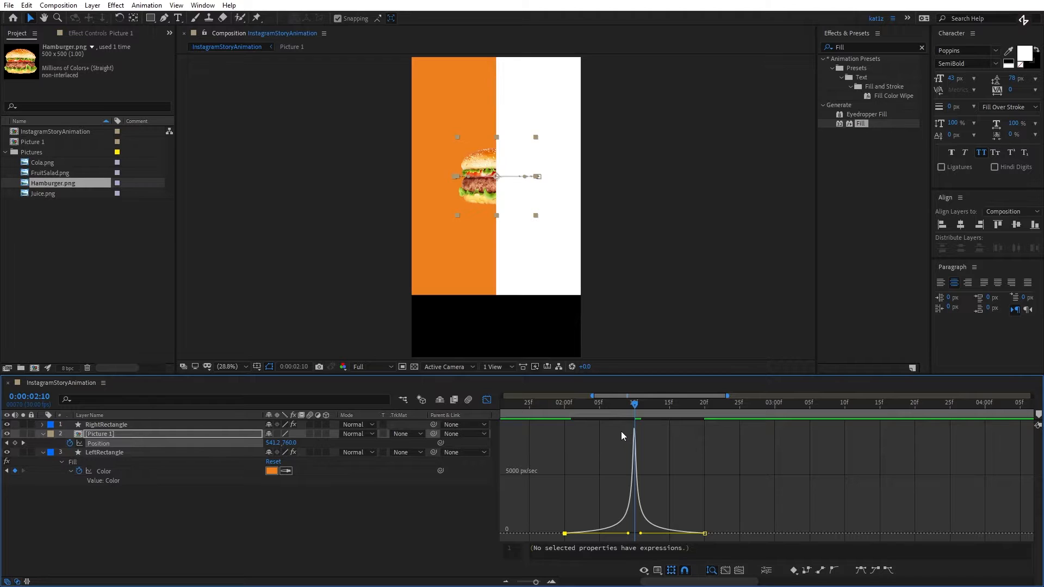
{"action": "left_click", "coordinate": [487, 400]}
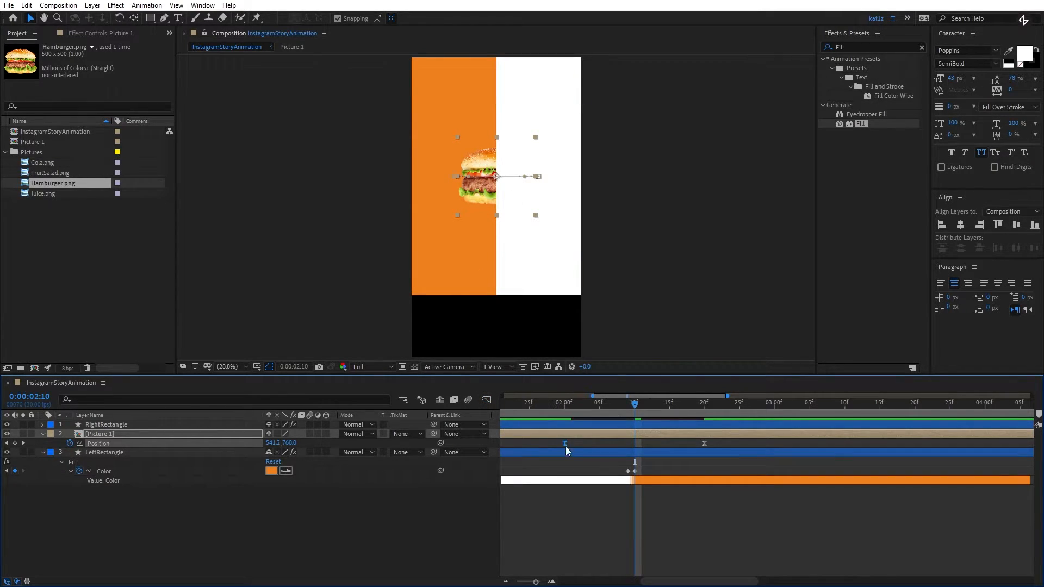
- Preview Picture 1's eased slide across the colour swap and collapse its position keyframes
{"action": "scroll", "coordinate": [567, 449], "scroll_direction": "down", "scroll_amount": 5}
{"action": "mouse_move", "coordinate": [569, 406]}
{"action": "left_mouse_down"}
{"action": "mouse_move", "coordinate": [578, 407]}
{"action": "mouse_move", "coordinate": [569, 407]}
{"action": "left_mouse_up"}
{"action": "key", "text": "space"}
{"action": "key", "text": "space"}
{"action": "left_click", "coordinate": [600, 403]}
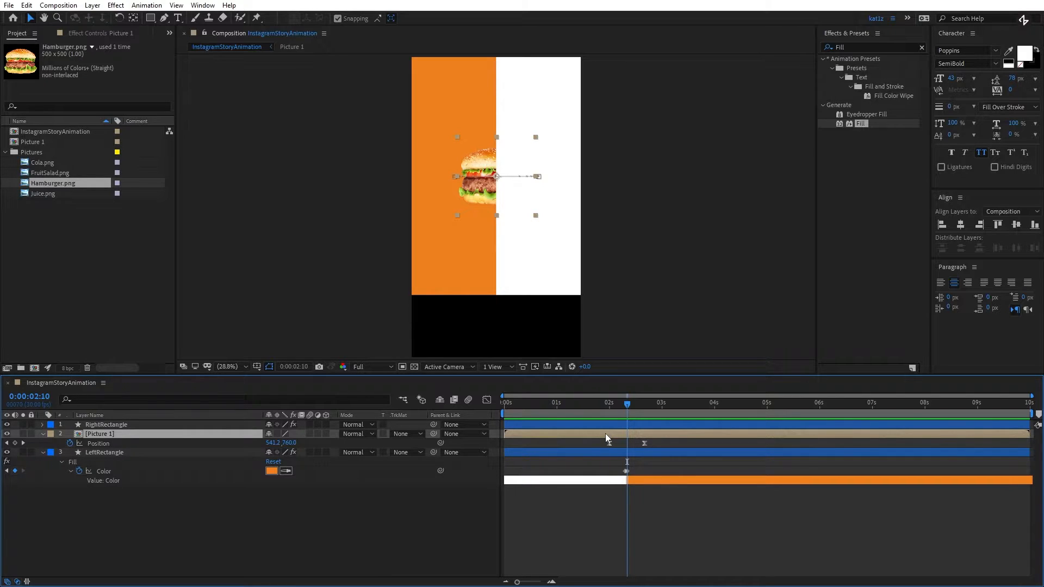
{"action": "key", "text": "u"}
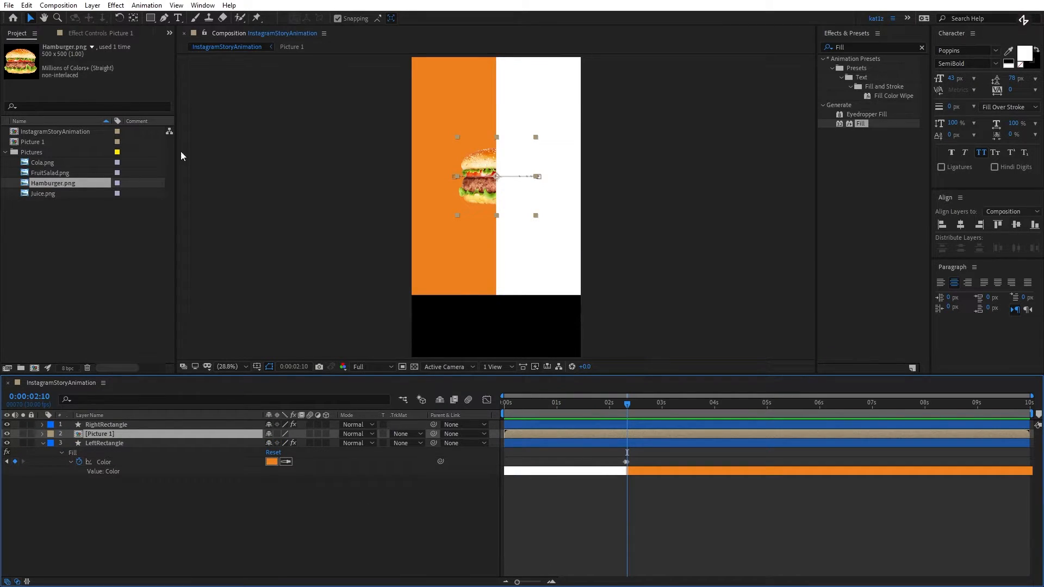
- Add a text layer reading "FOOD, DRINKS & FRUITS DELIVERED IN UNDER 60 MINUTES" and place it above RightRectangle in the layer order
{"action": "left_click", "coordinate": [177, 19]}
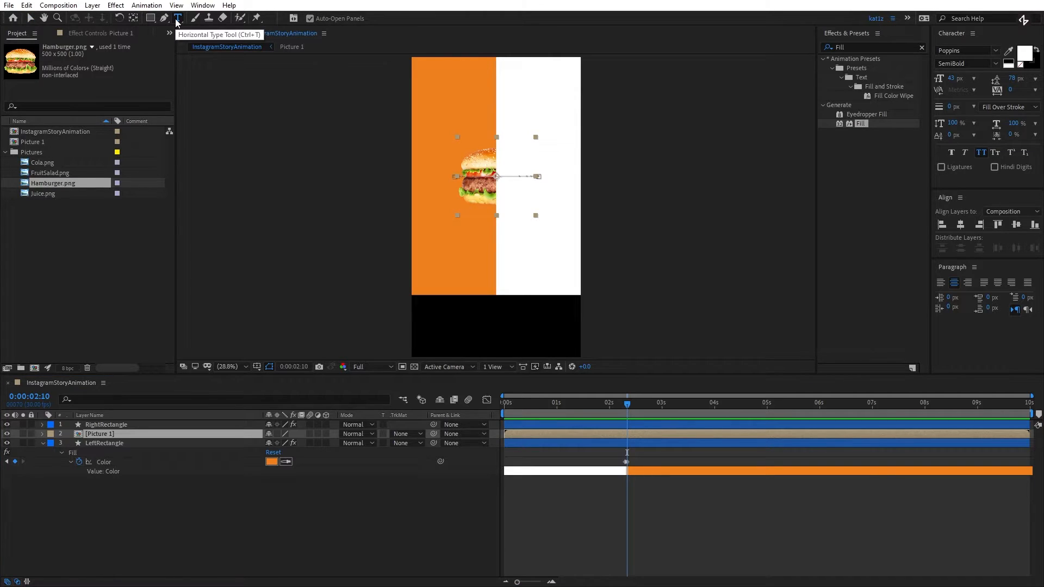
{"action": "right_click", "coordinate": [278, 528]}
{"action": "mouse_move", "coordinate": [327, 415]}
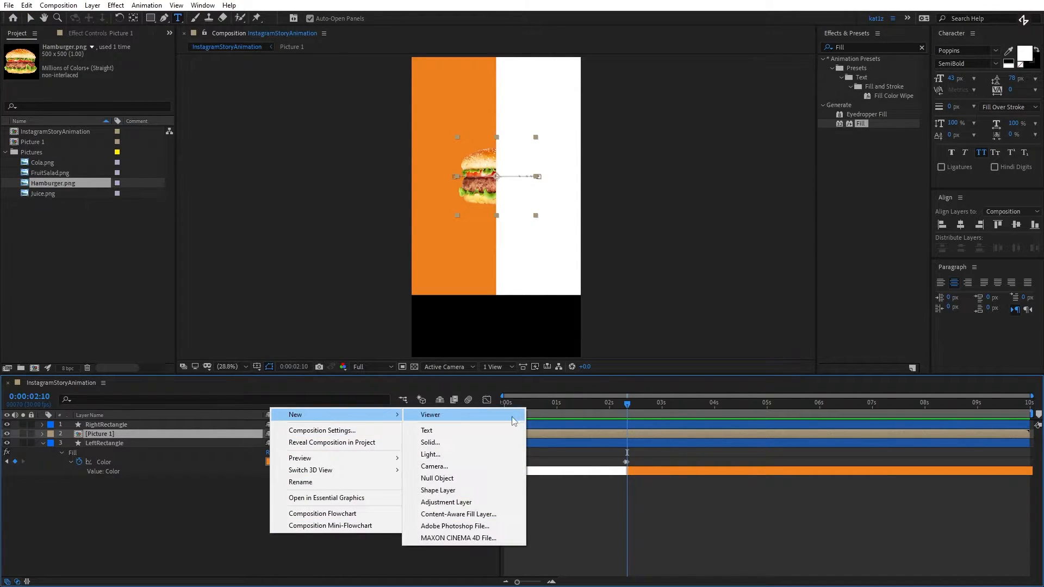
{"action": "left_click", "coordinate": [484, 432]}
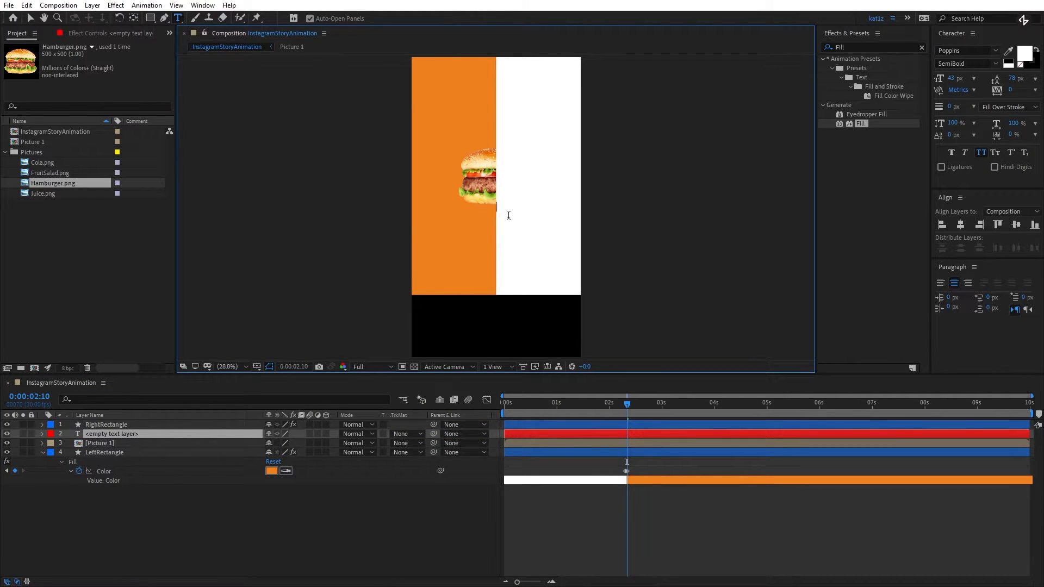
{"action": "type", "text": "FOOD, DRINKS & FRUITS DELIVERED IN UNDER 60 MINUTES"}
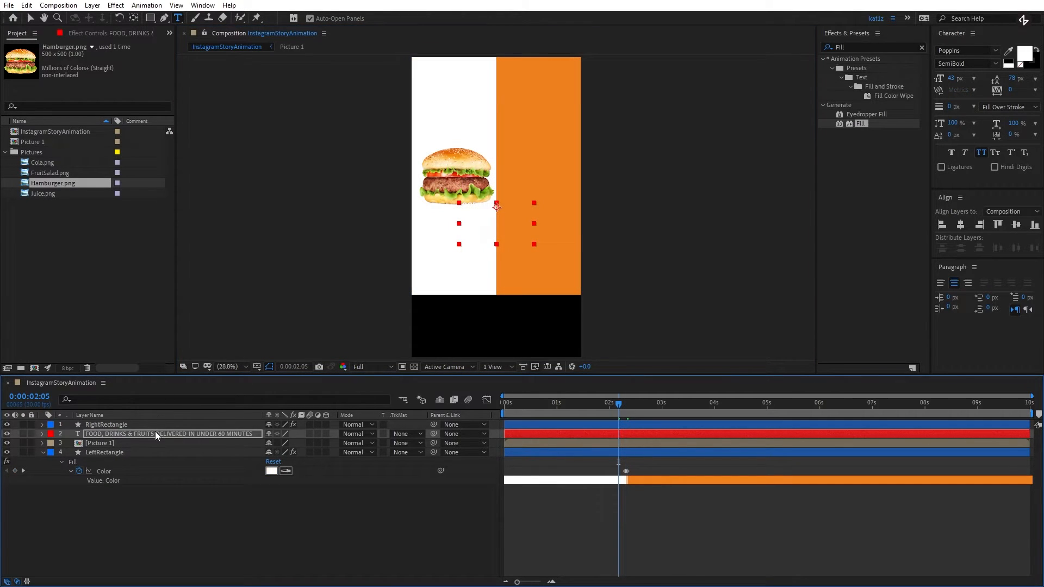
{"action": "left_click_drag", "start_coordinate": [155, 432], "coordinate": [158, 422]}
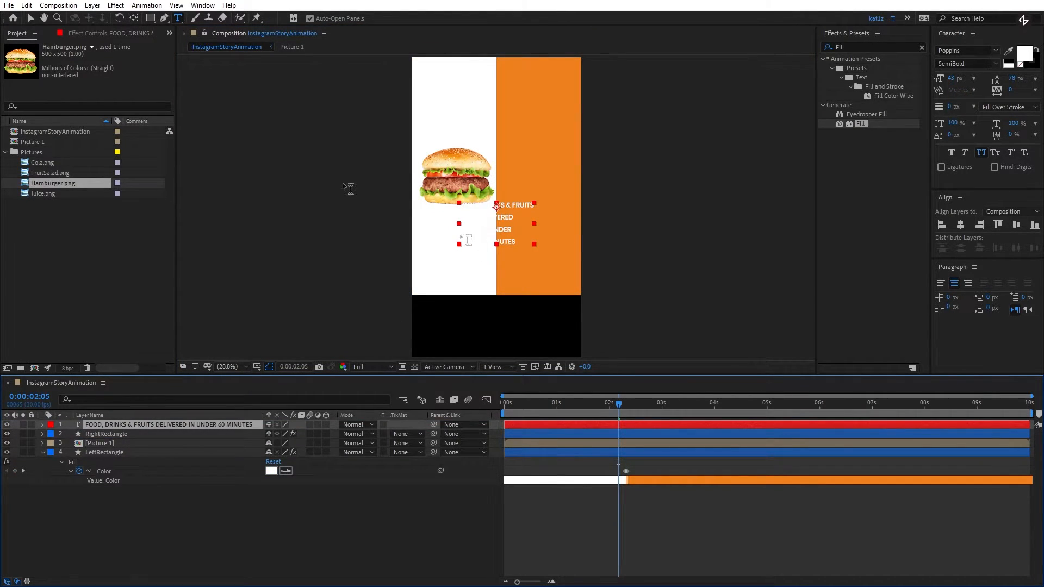
- Centre the text layer's anchor point and snap the text to the centre of the right rectangle
{"action": "key", "text": "ctrl+alt+Home"}
{"action": "key", "text": "v"}
{"action": "left_click", "coordinate": [505, 233]}
{"action": "left_click_drag", "start_coordinate": [507, 229], "coordinate": [541, 190]}
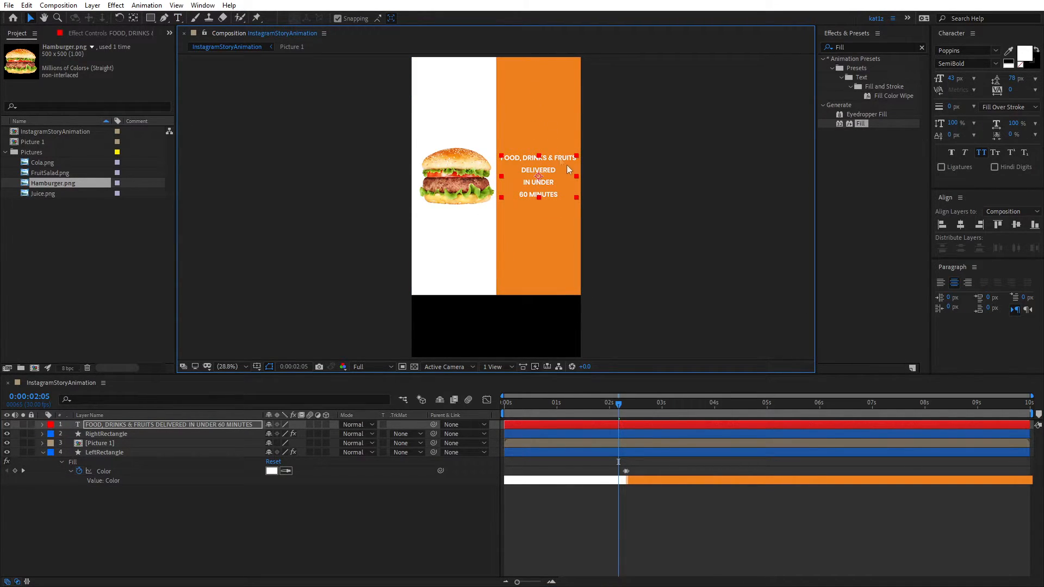
- Set the font size and leading of the "DELIVERED" line to 90 px
{"action": "double_click", "coordinate": [548, 169]}
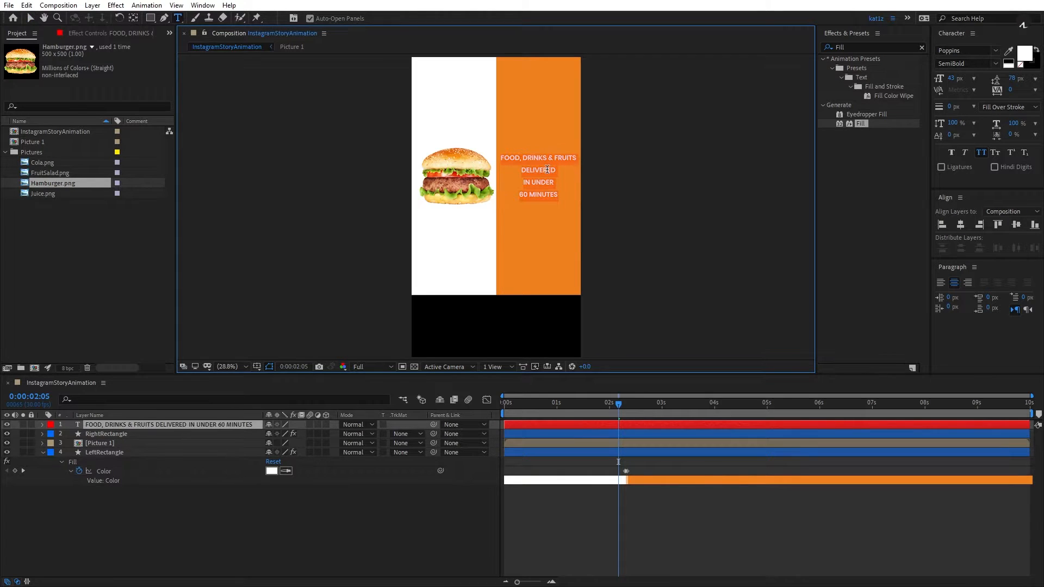
{"action": "left_click", "coordinate": [551, 214]}
{"action": "left_click_drag", "start_coordinate": [524, 172], "coordinate": [565, 172]}
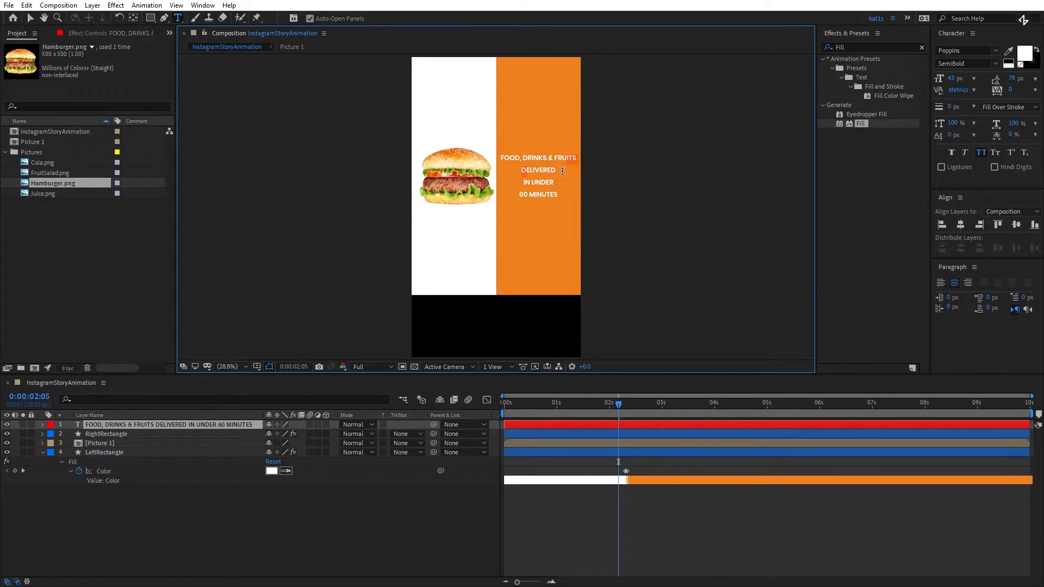
{"action": "double_click", "coordinate": [539, 172]}
{"action": "left_click", "coordinate": [956, 78]}
{"action": "type", "text": "90"}
{"action": "key", "text": "Tab"}
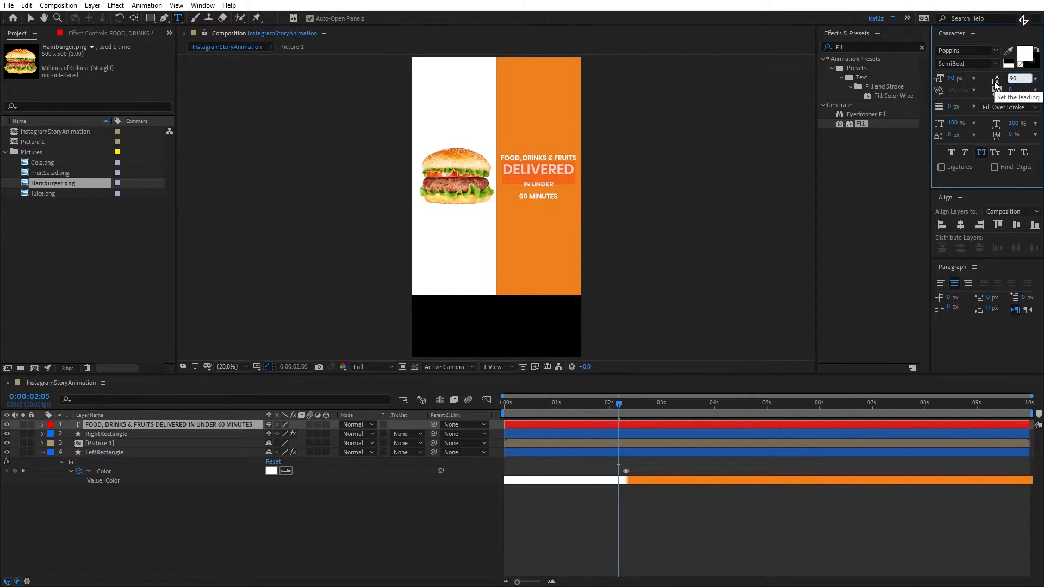
- Set the font size and leading of the "IN UNDER" and "60 MINUTES" lines to 90 px
{"action": "triple_click", "coordinate": [537, 186]}
{"action": "left_click", "coordinate": [954, 78]}
{"action": "type", "text": "90"}
{"action": "key", "text": "Tab"}
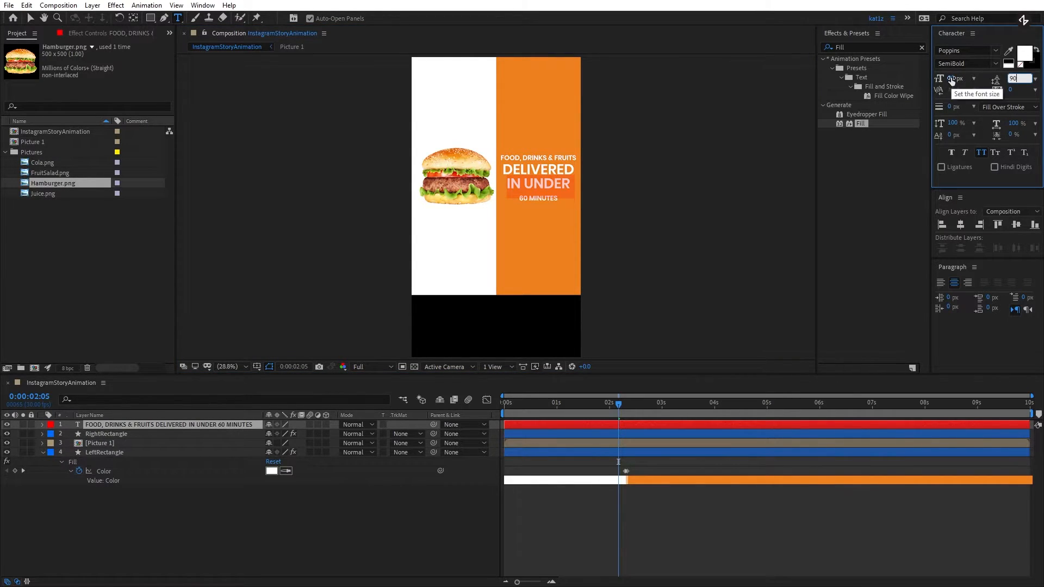
{"action": "triple_click", "coordinate": [544, 203]}
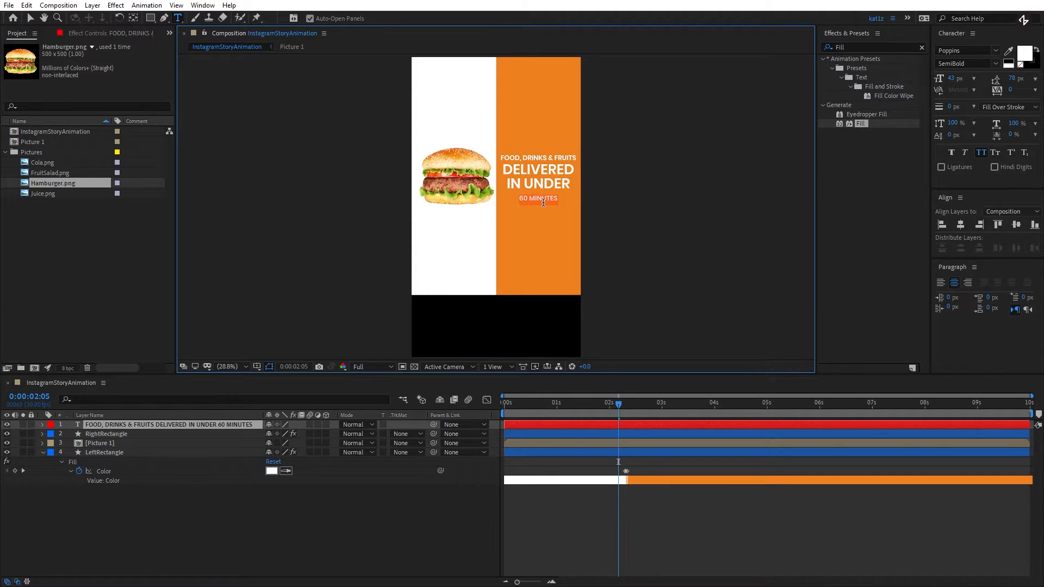
{"action": "left_click", "coordinate": [954, 78]}
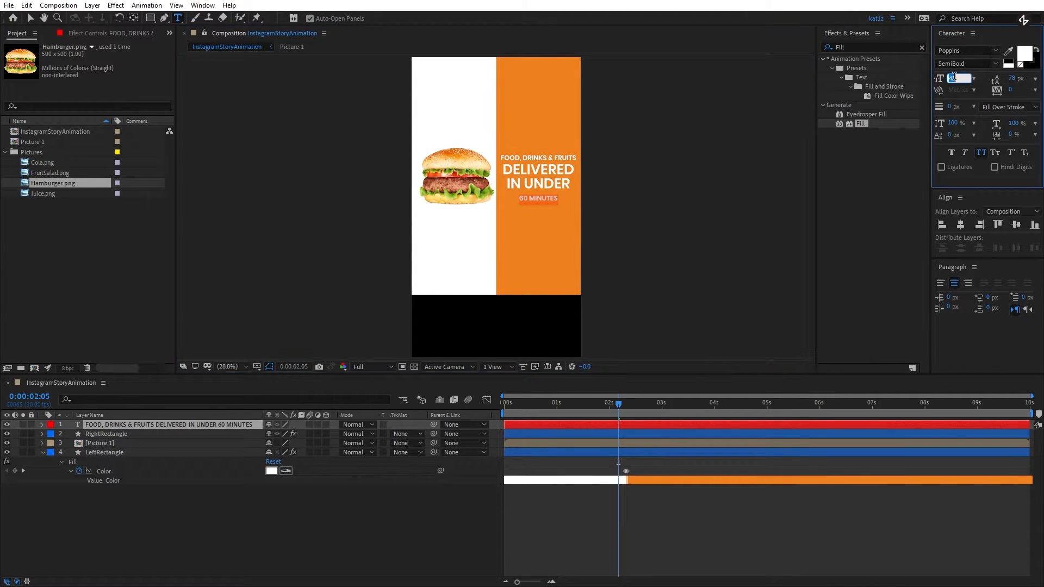
{"action": "type", "text": "90"}
{"action": "key", "text": "Tab"}
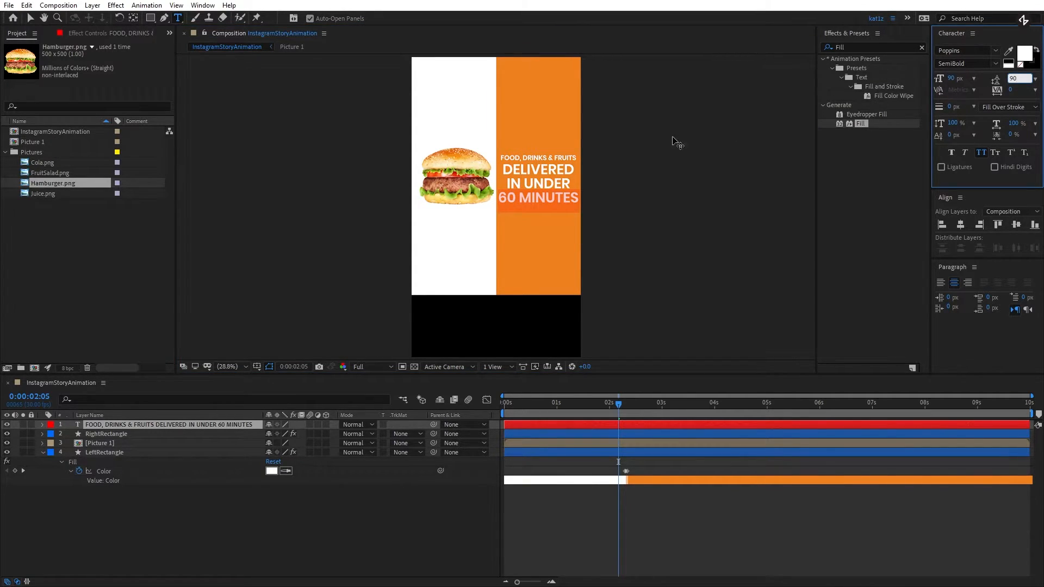
- Finish the text edit, centre the text layer's anchor point and snap the text to the centre of the right rectangle
{"action": "key", "text": "Return"}
{"action": "left_click", "coordinate": [537, 199]}
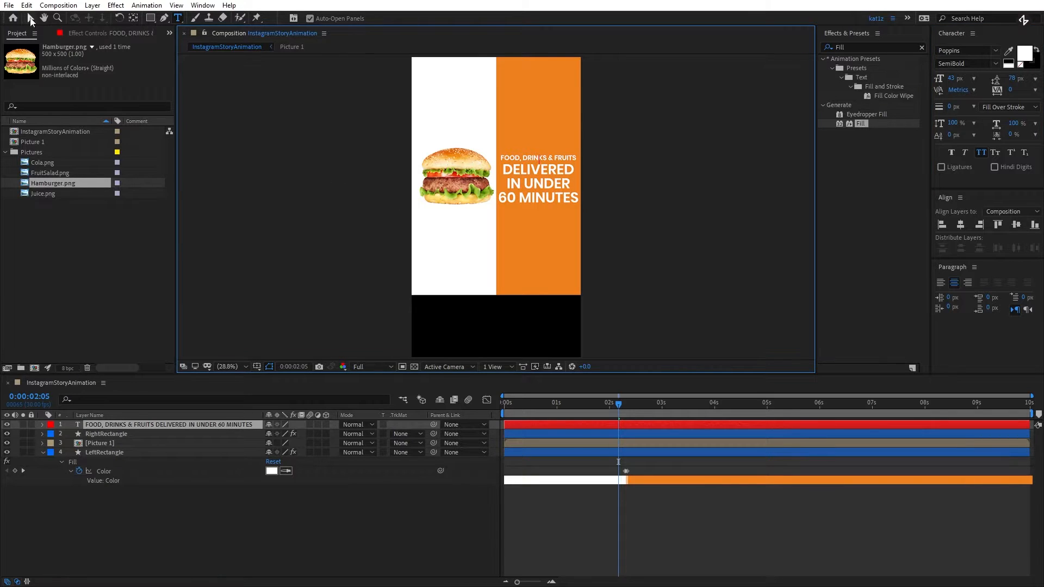
{"action": "left_click", "coordinate": [31, 19]}
{"action": "left_click_drag", "start_coordinate": [555, 192], "coordinate": [556, 189]}
{"action": "key", "text": "ctrl+alt+Home"}
{"action": "mouse_move", "coordinate": [550, 177]}
{"action": "left_mouse_down"}
{"action": "mouse_move", "coordinate": [552, 193]}
{"action": "mouse_move", "coordinate": [552, 180]}
{"action": "left_mouse_up"}
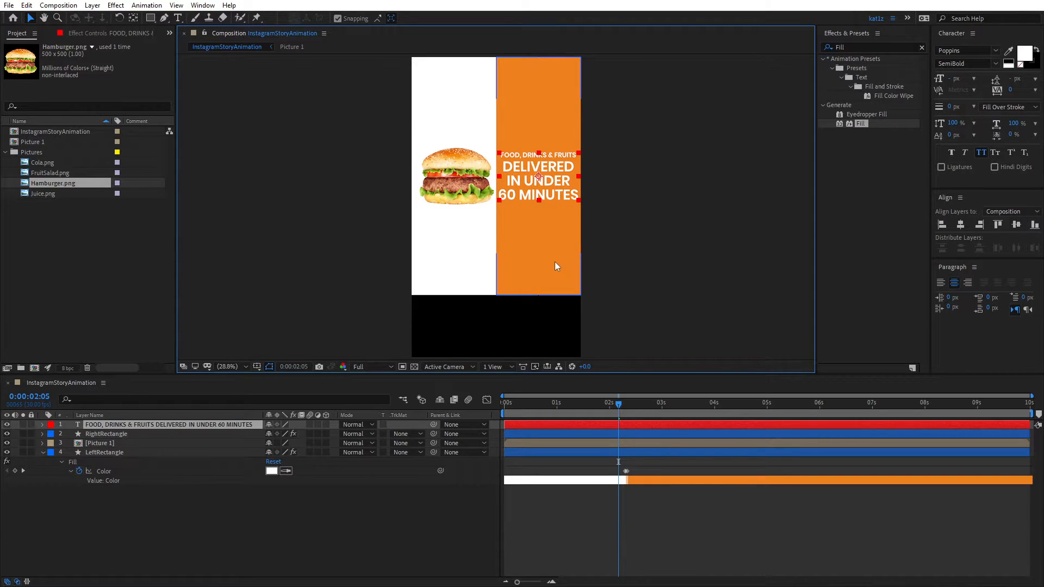
- Scale the text layer to 92%
{"action": "key", "text": "s"}
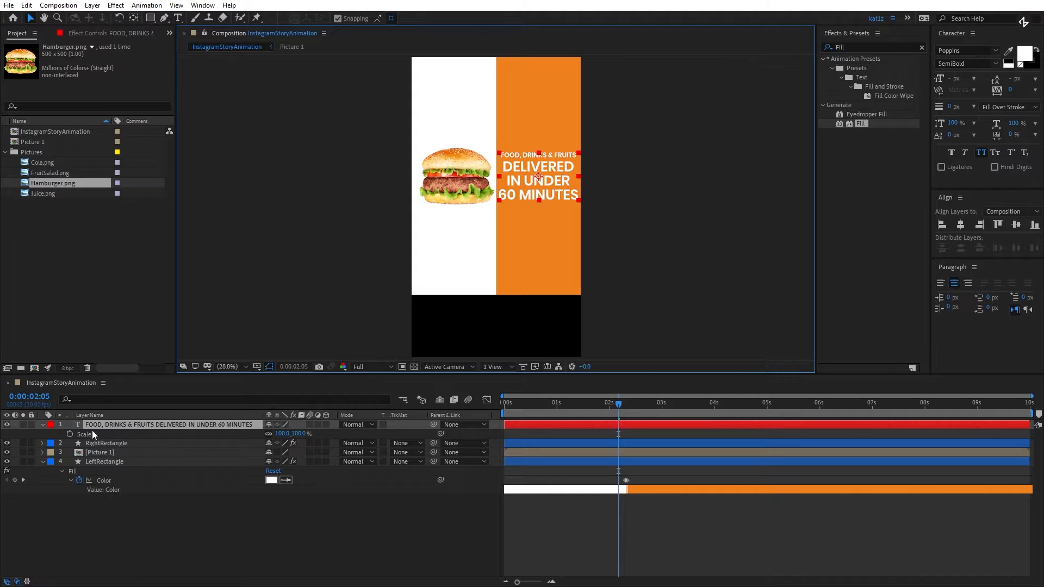
{"action": "left_click", "coordinate": [283, 433]}
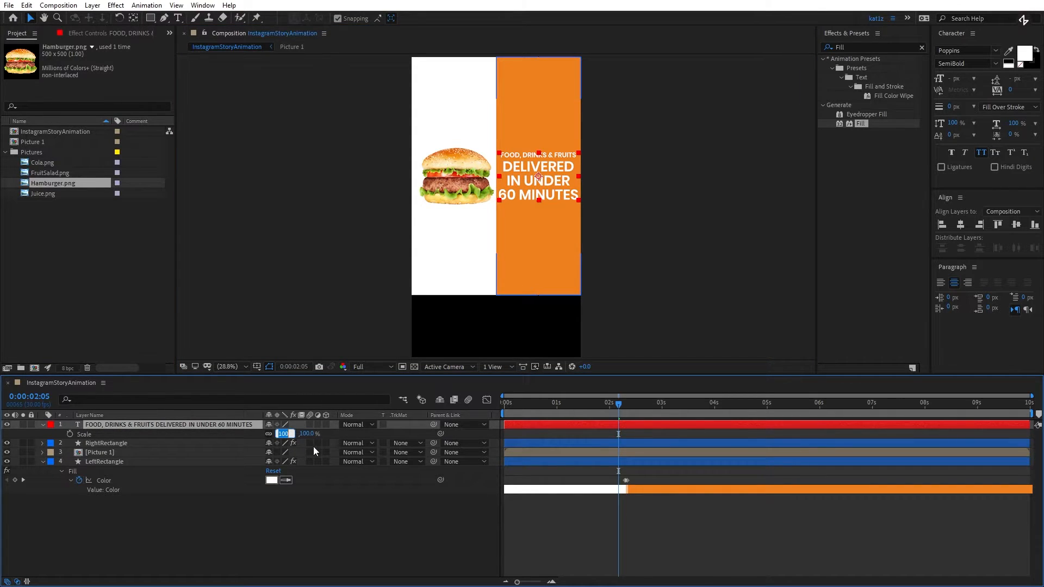
{"action": "type", "text": "92"}
{"action": "key", "text": "Tab"}
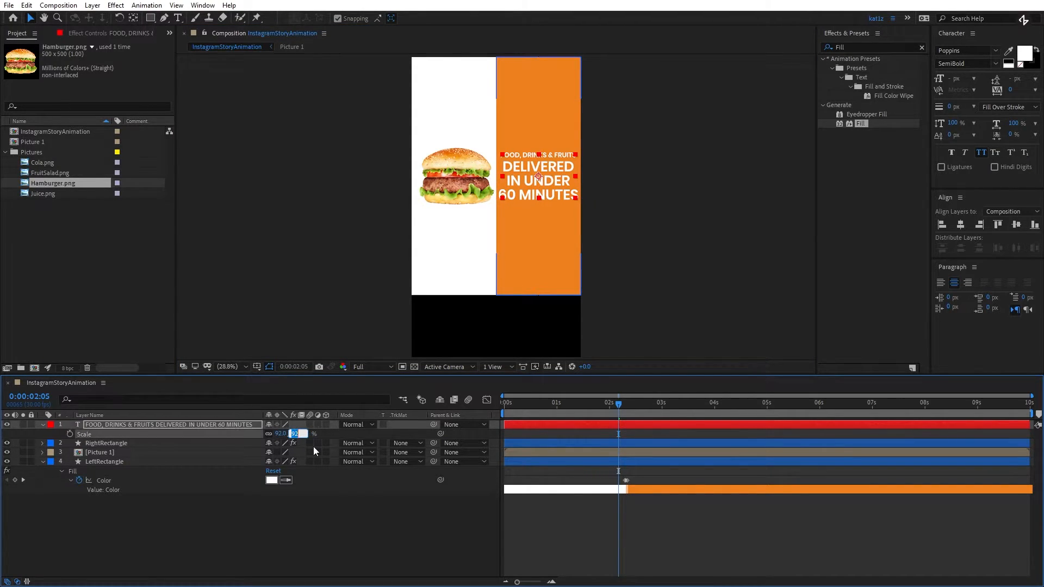
{"action": "left_click", "coordinate": [314, 517]}
{"action": "left_click", "coordinate": [548, 179]}
{"action": "left_click", "coordinate": [551, 194]}
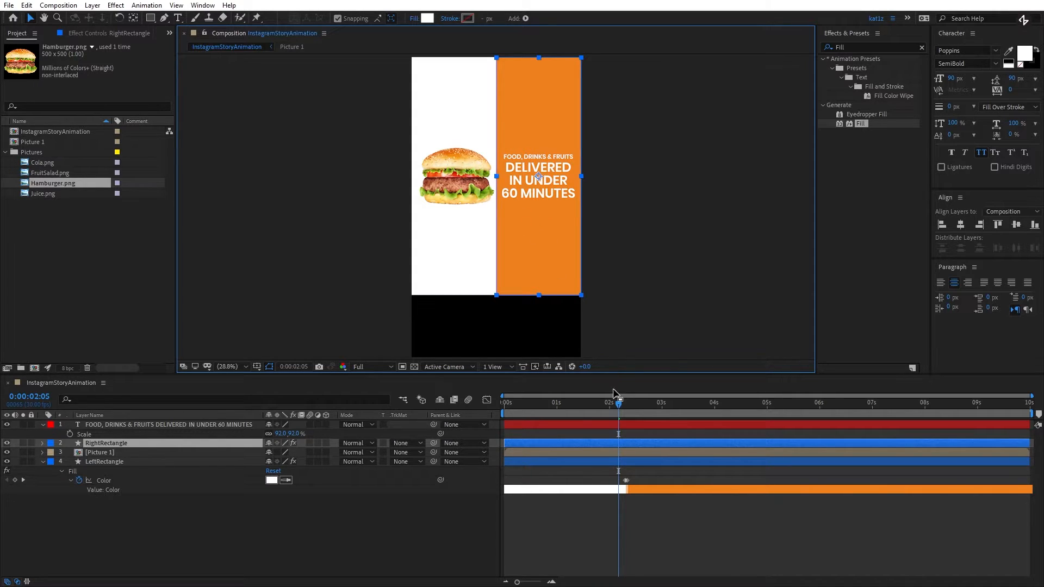
- Split the text layer at 0:00:02:10, where the rectangles swap colours, and delete the part after the split
{"action": "left_click", "coordinate": [629, 403]}
{"action": "key", "text": "Page_Up"}
{"action": "key", "text": "Page_Down"}
{"action": "left_click", "coordinate": [628, 425]}
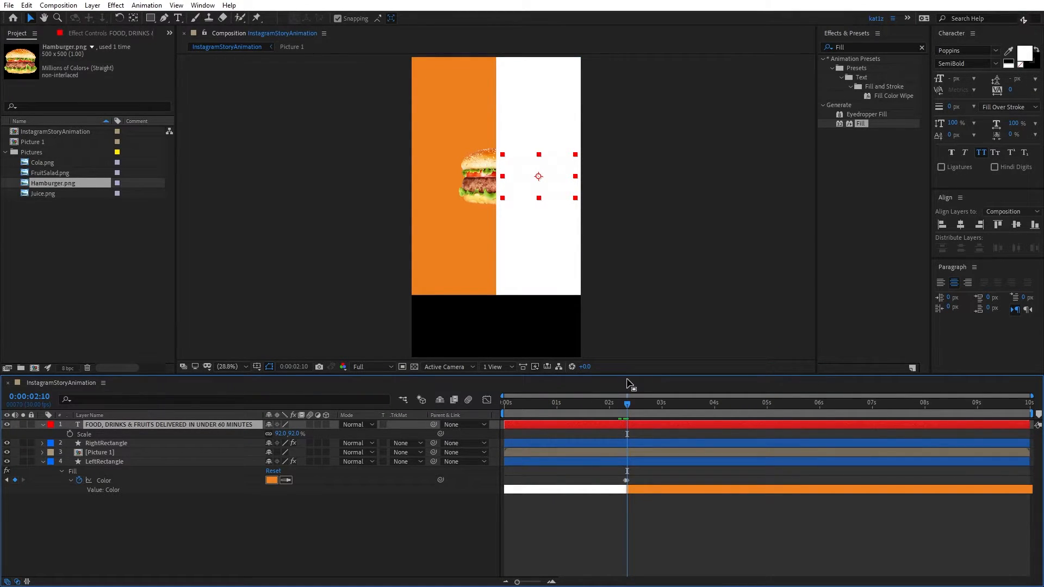
{"action": "key", "text": "ctrl+shift+d"}
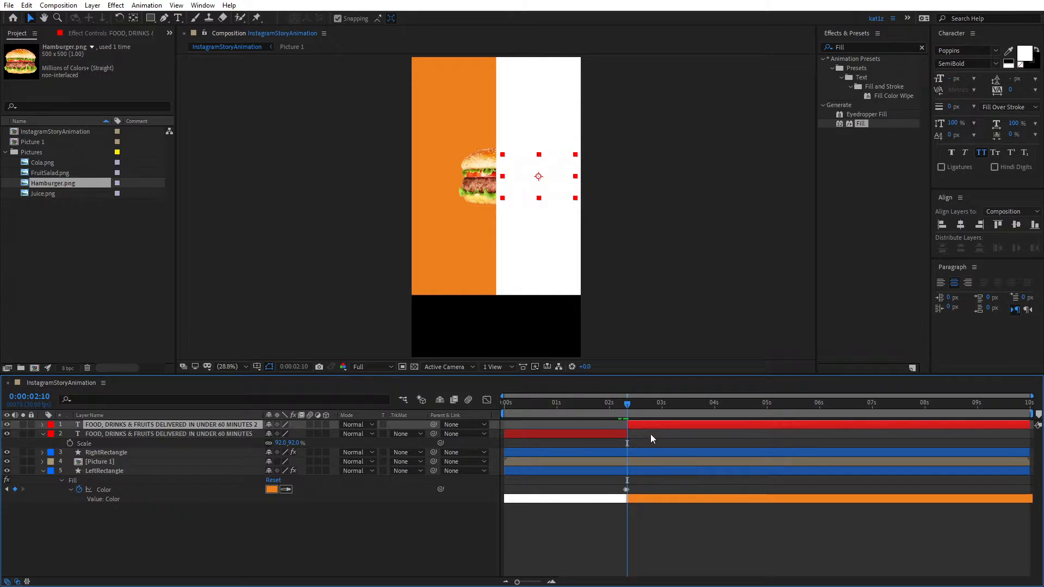
{"action": "key", "text": "Delete"}
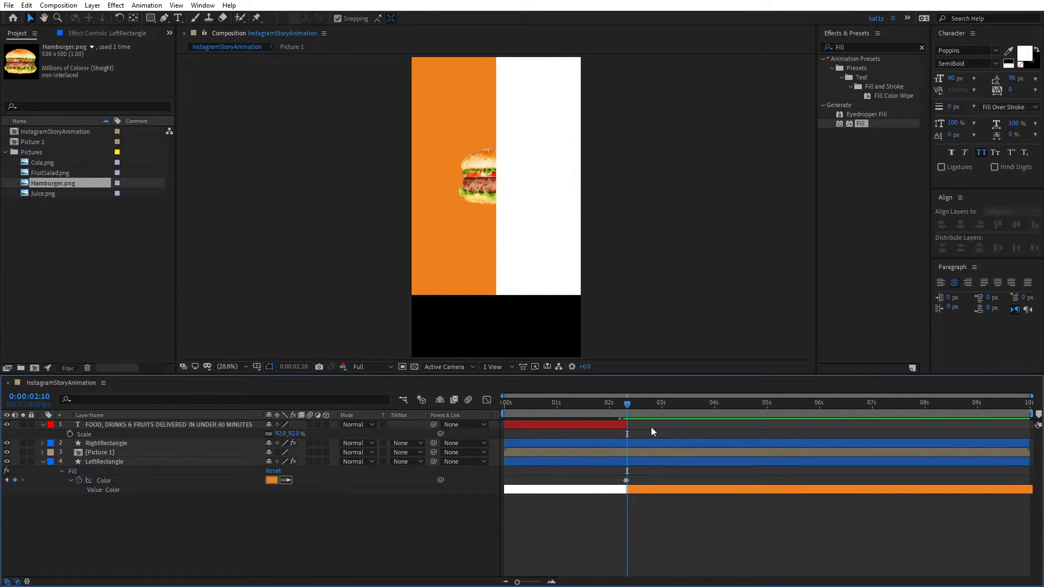
{"action": "left_click", "coordinate": [44, 425]}
{"action": "left_click", "coordinate": [624, 403]}
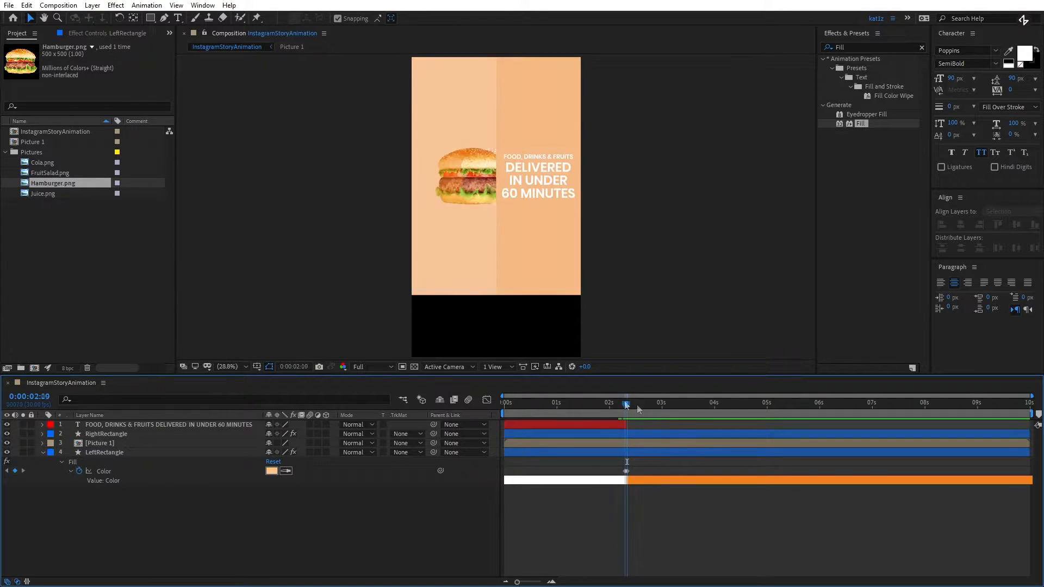
{"action": "left_click_drag", "start_coordinate": [622, 402], "coordinate": [627, 402]}
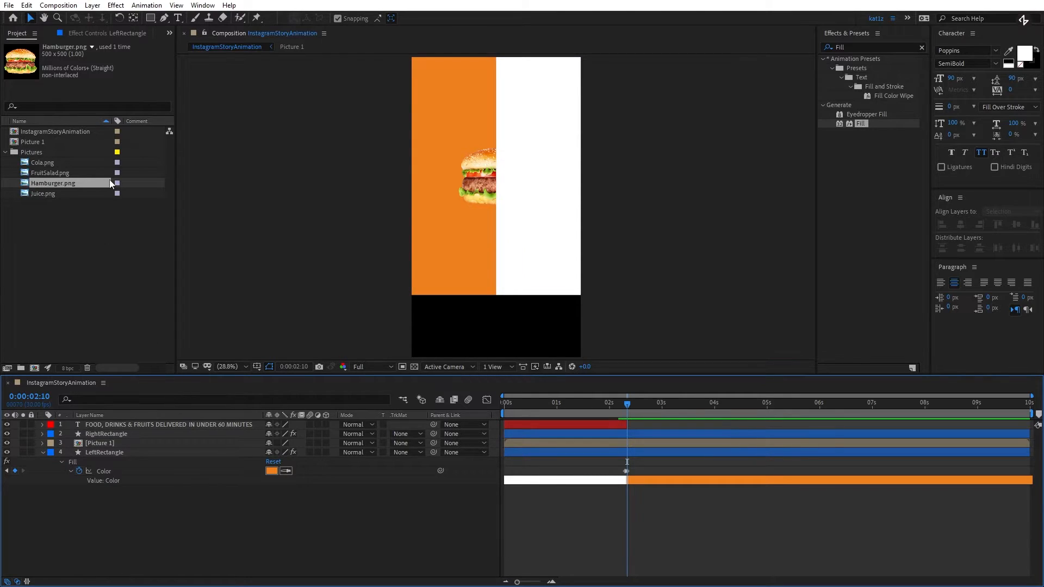
- Add FruitSalad.png as a layer between the text and RightRectangle and move it over the left rectangle
{"action": "left_click", "coordinate": [33, 173]}
{"action": "left_click_drag", "start_coordinate": [33, 173], "coordinate": [121, 433]}
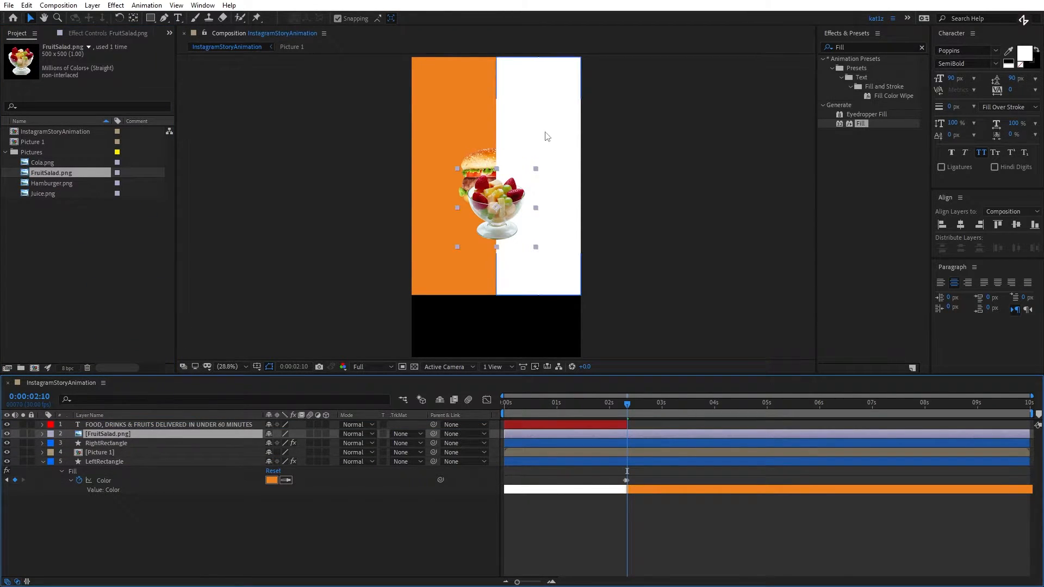
{"action": "left_click_drag", "start_coordinate": [497, 220], "coordinate": [460, 175]}
- Pre-compose the FruitSalad.png layer as "Picture 2"
{"action": "left_click", "coordinate": [125, 430]}
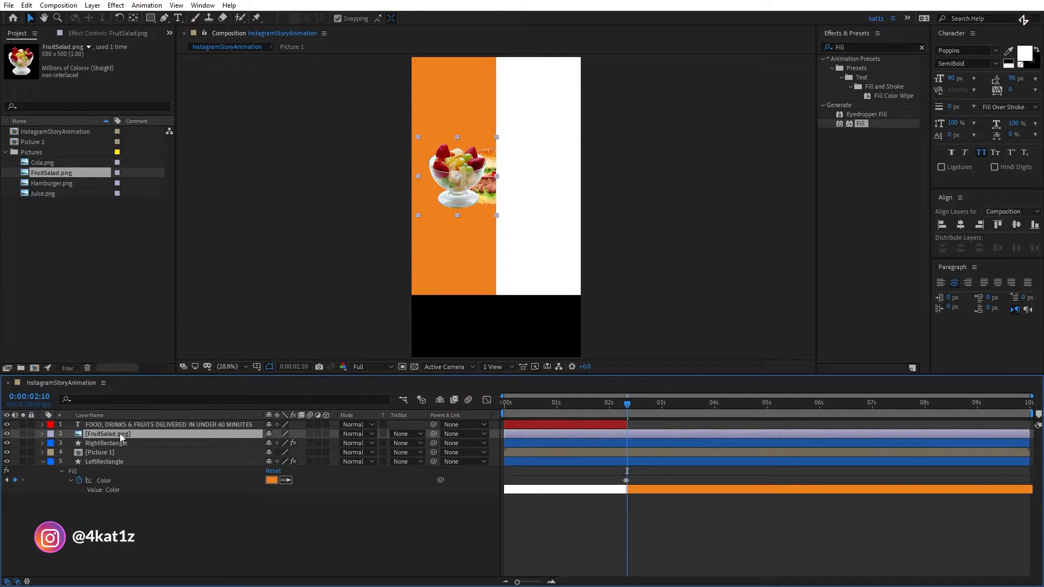
{"action": "key", "text": "ctrl+shift+c"}
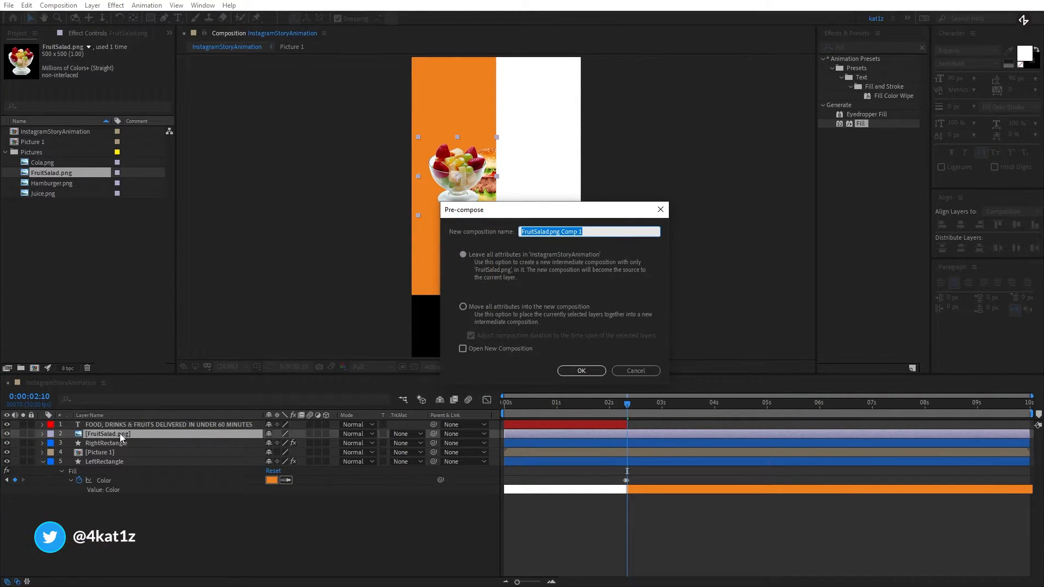
{"action": "type", "text": "Picture 2"}
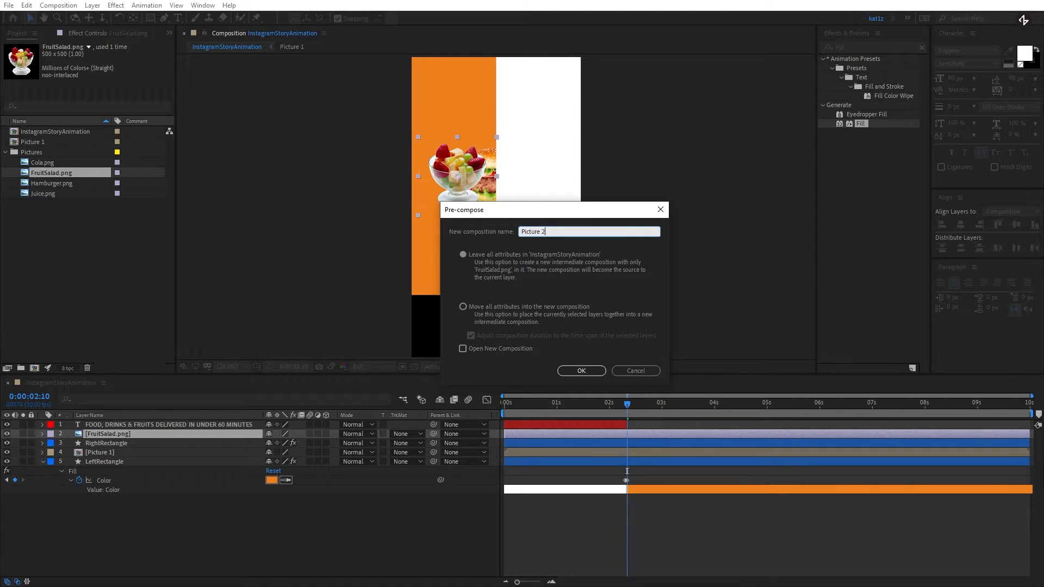
{"action": "key", "text": "Return"}
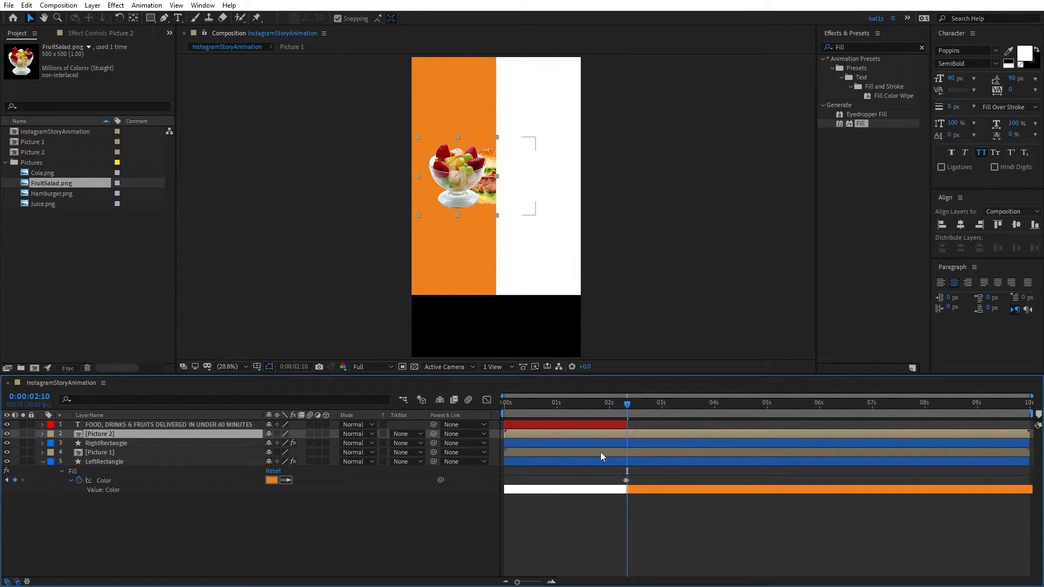
- Reveal the Position keyframes of Picture 1 and move the current time to 0:00:02:00
{"action": "left_click", "coordinate": [601, 453]}
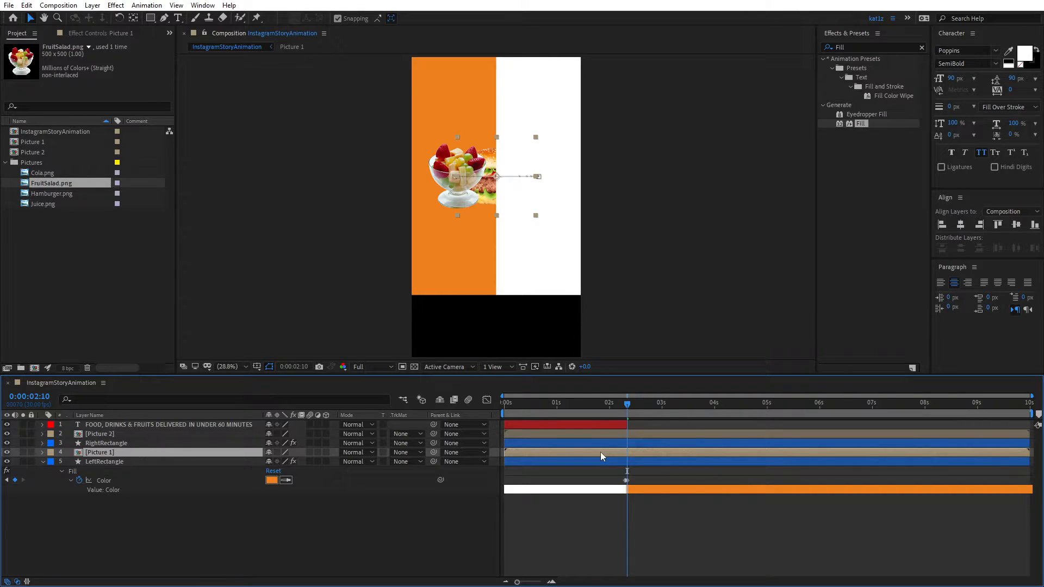
{"action": "key", "text": "p"}
{"action": "left_click_drag", "start_coordinate": [632, 402], "coordinate": [615, 406]}
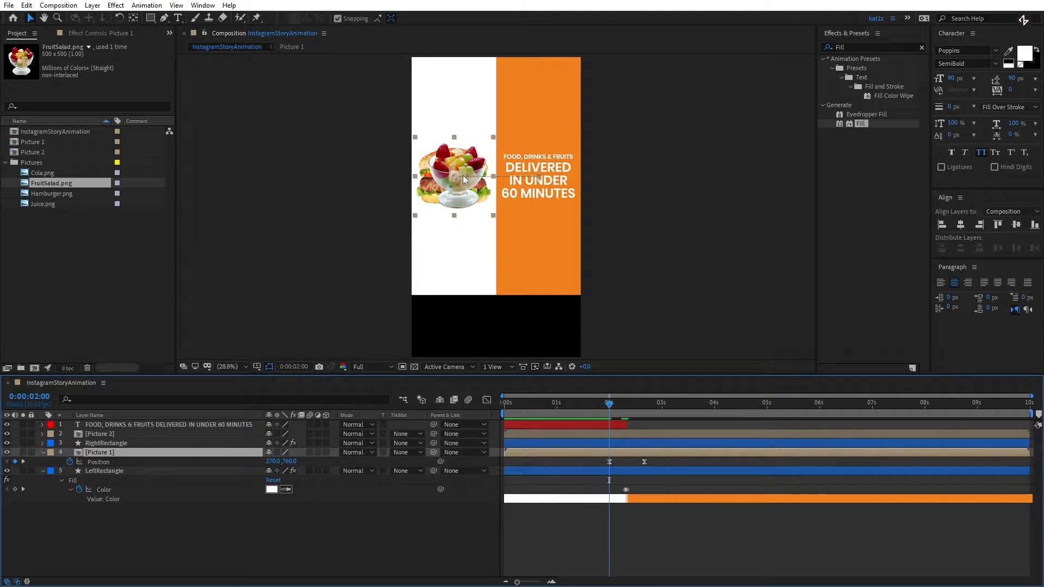
- Scale Picture 2 to 107% and snap it to the centre of the left rectangle
{"action": "left_click", "coordinate": [587, 436]}
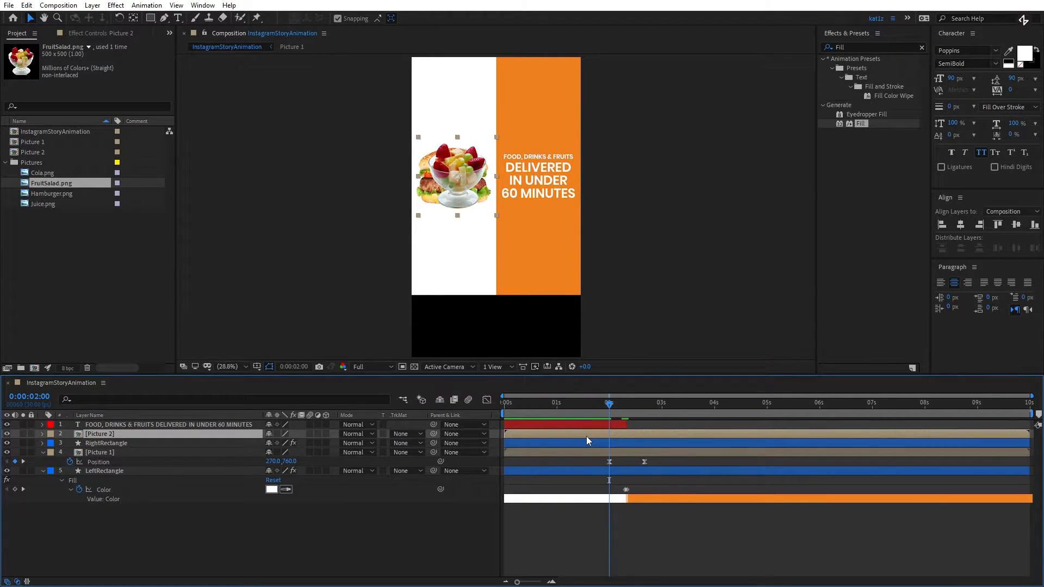
{"action": "key", "text": "s"}
{"action": "left_click", "coordinate": [281, 443]}
{"action": "type", "text": "107"}
{"action": "left_click", "coordinate": [471, 181]}
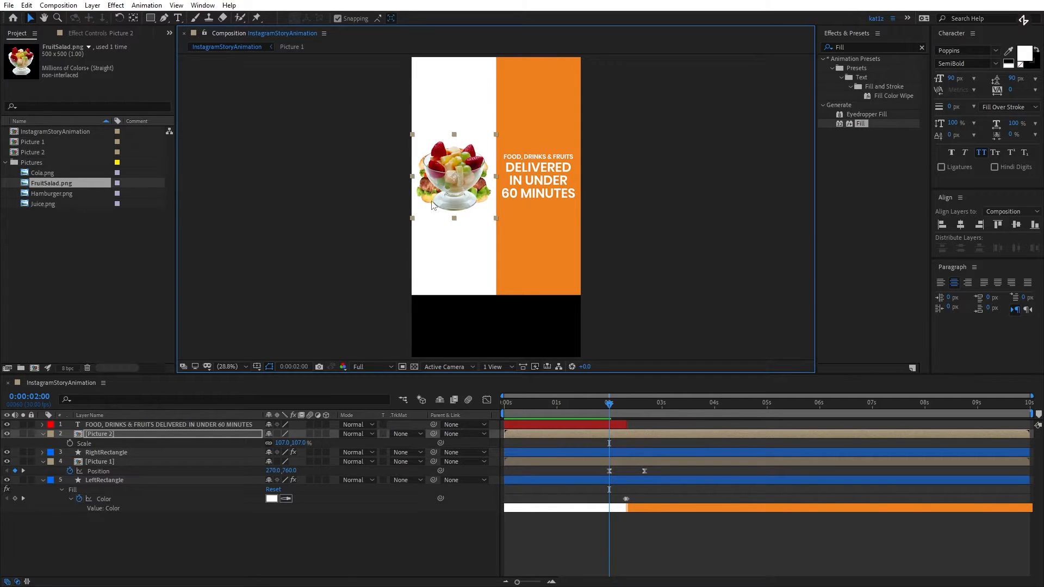
- Shift the Picture 2 layer so that it starts at 0:00:02:00
{"action": "left_click", "coordinate": [610, 434]}
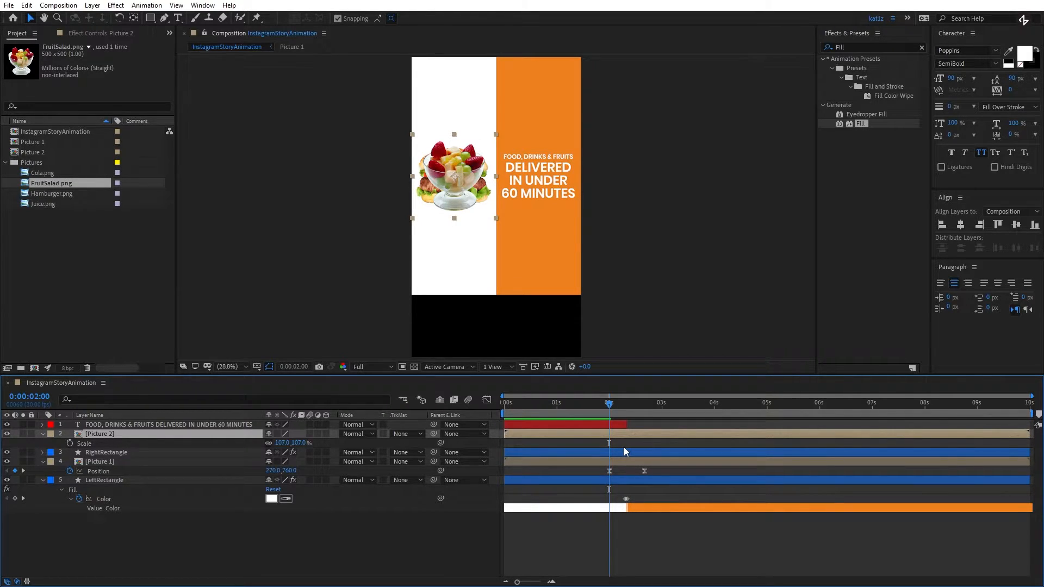
{"action": "key", "text": "bracketleft"}
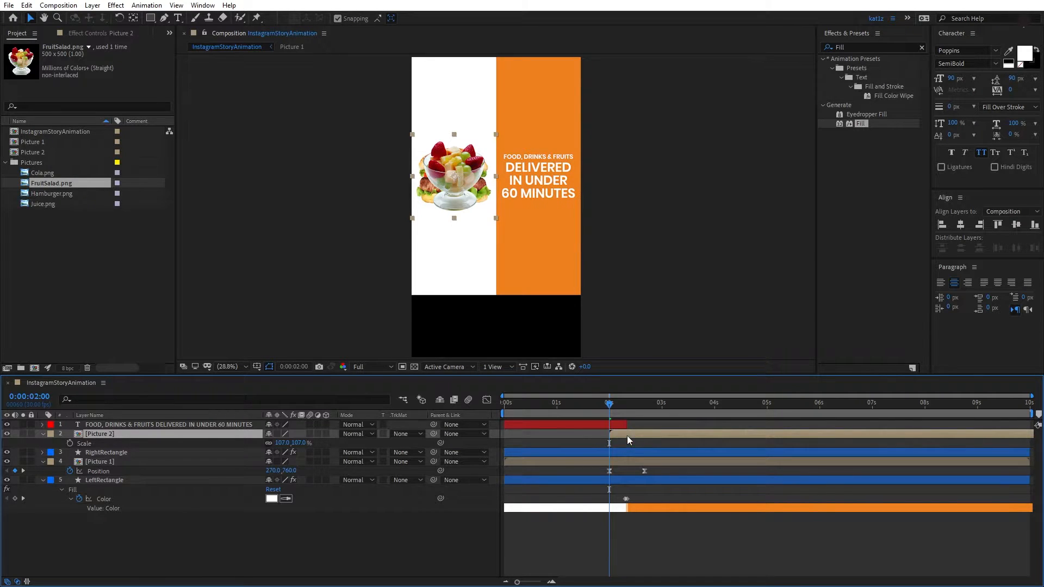
{"action": "left_click_drag", "start_coordinate": [639, 434], "coordinate": [628, 434]}
- Copy both Position keyframes of Picture 1 onto Picture 2, starting at 0:00:02:00
{"action": "left_click_drag", "start_coordinate": [653, 468], "coordinate": [598, 478]}
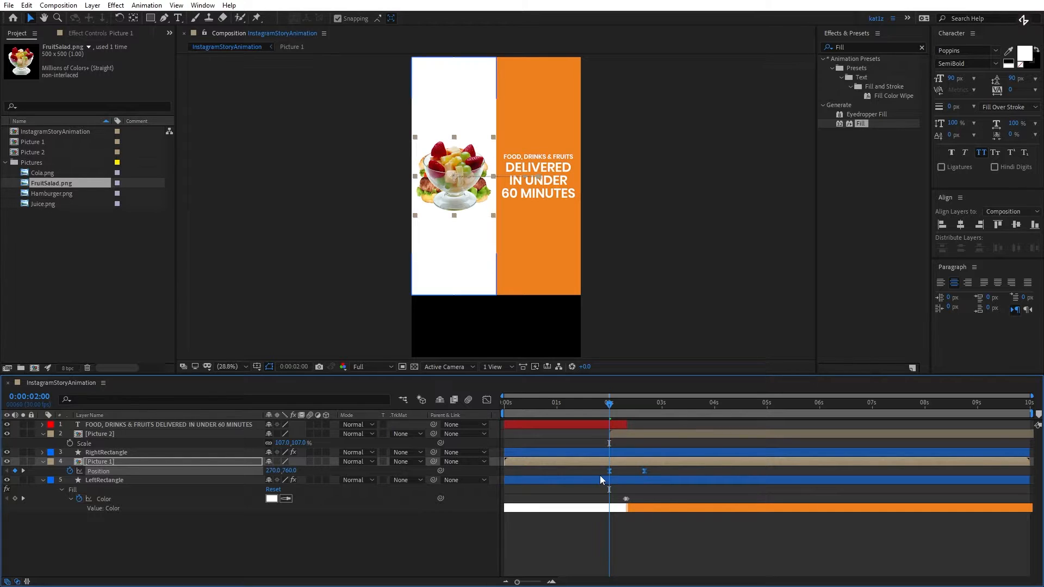
{"action": "left_click", "coordinate": [618, 433]}
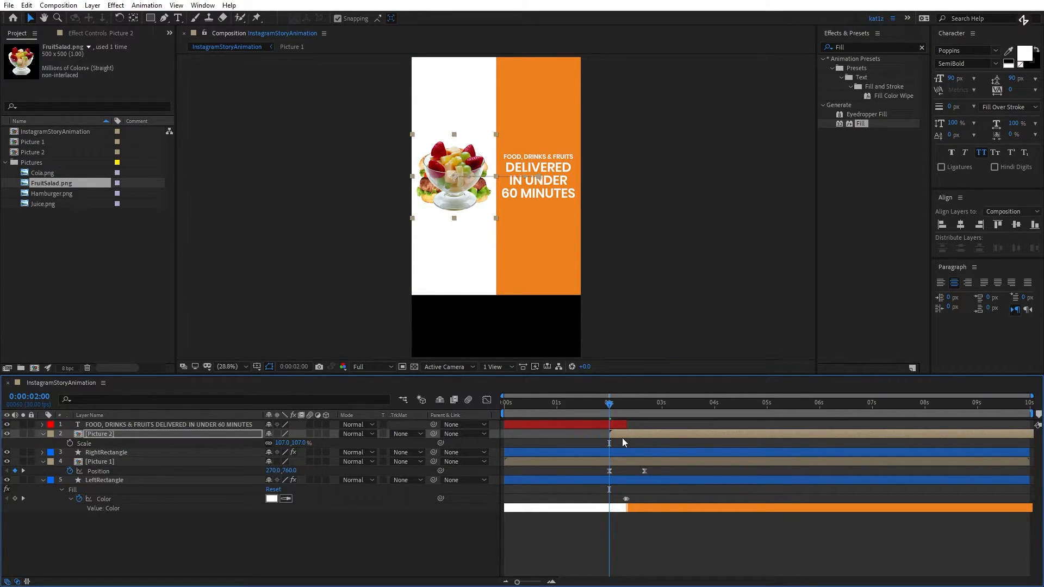
{"action": "key", "text": "ctrl+v"}
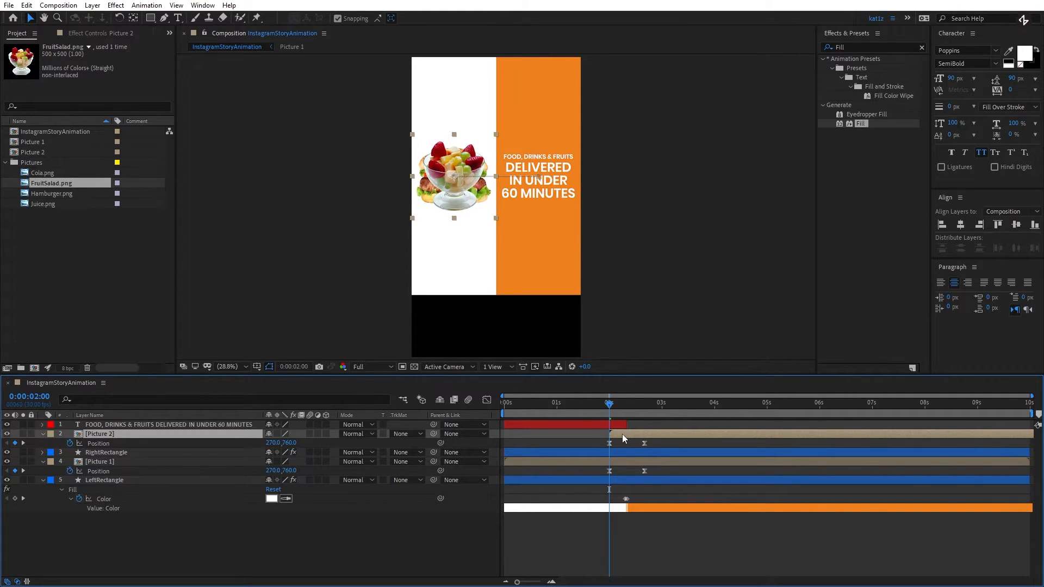
{"action": "mouse_move", "coordinate": [610, 407]}
{"action": "left_mouse_down"}
{"action": "mouse_move", "coordinate": [645, 414]}
{"action": "mouse_move", "coordinate": [609, 418]}
{"action": "left_mouse_up"}
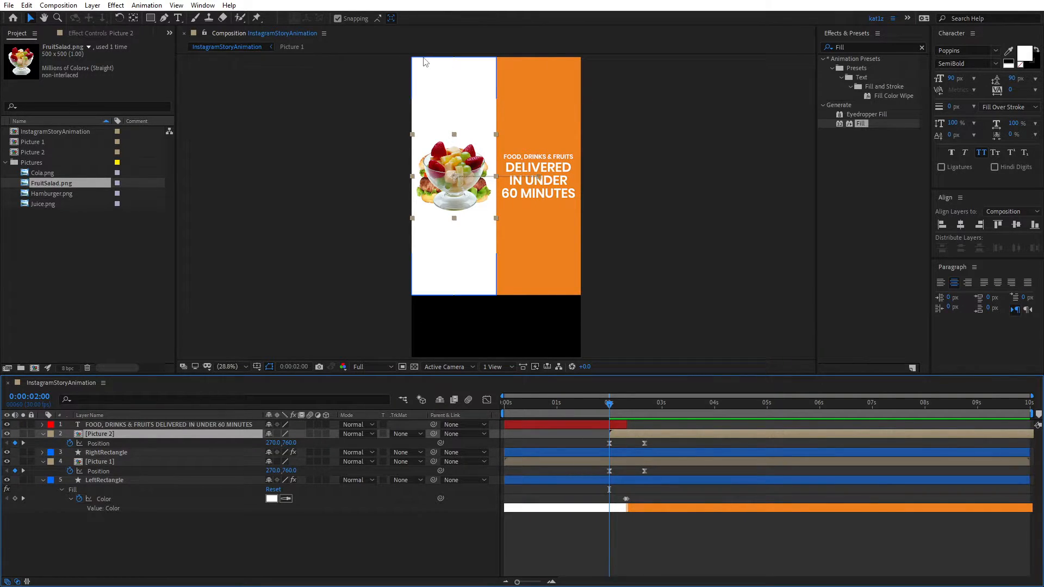
- Duplicate LeftRectangle, name the copy "M_left" and place it directly above Picture 2 in the layer order
{"action": "left_click", "coordinate": [201, 533]}
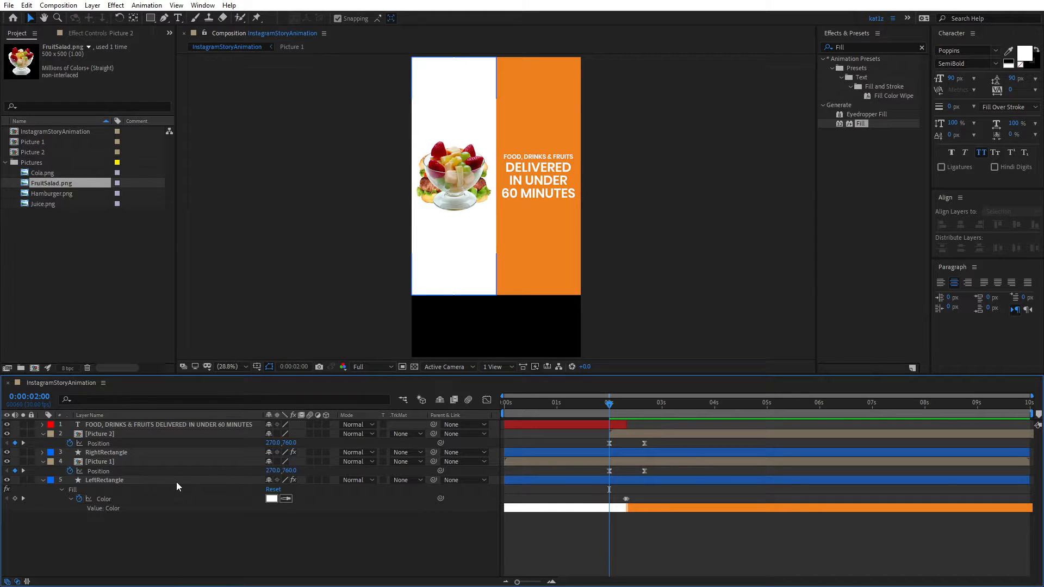
{"action": "left_click", "coordinate": [176, 482]}
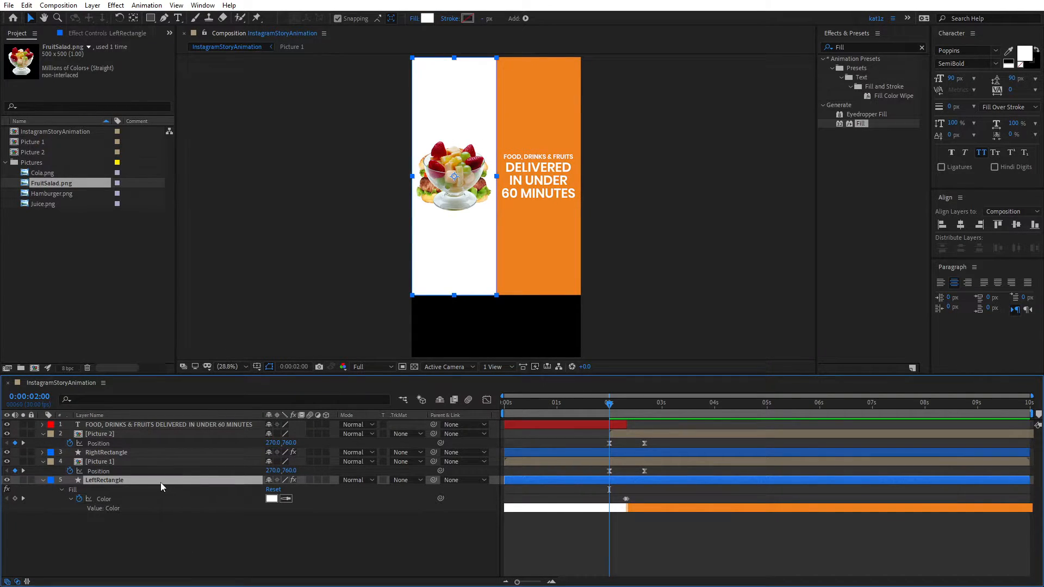
{"action": "key", "text": "ctrl+d"}
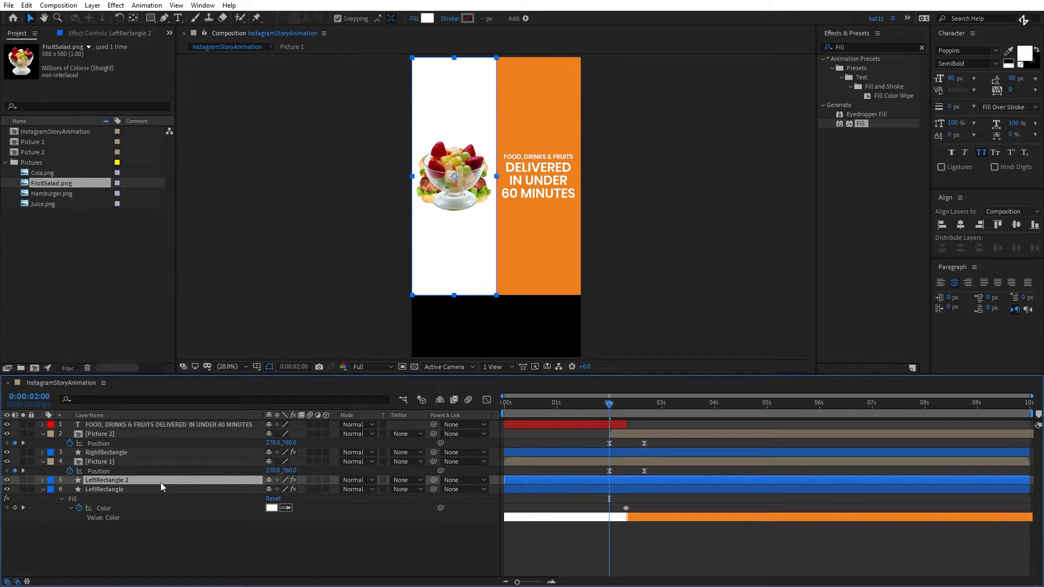
{"action": "key", "text": "Return"}
{"action": "type", "text": "M_left"}
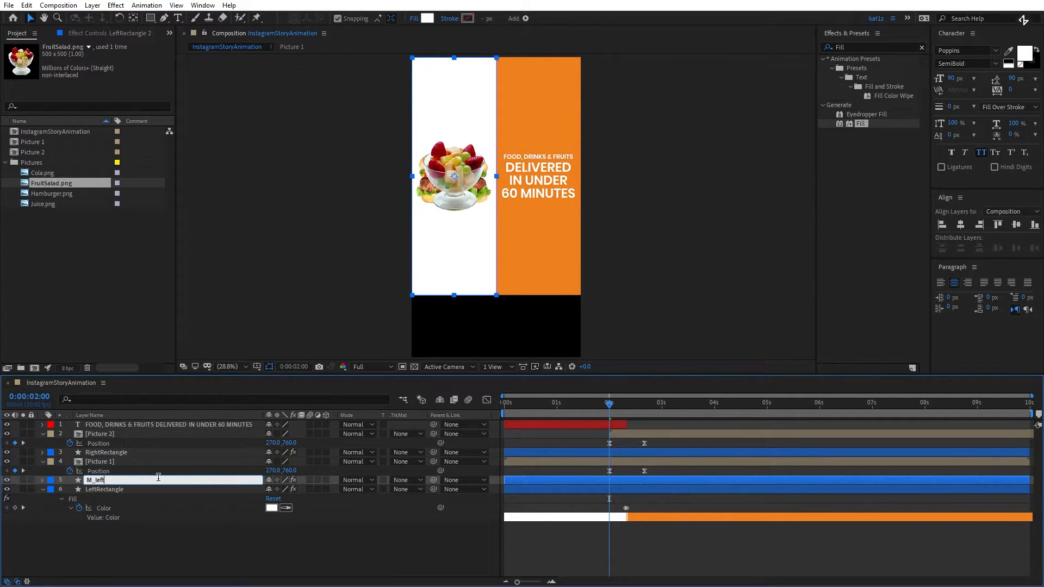
{"action": "left_click", "coordinate": [100, 533]}
{"action": "left_click_drag", "start_coordinate": [102, 481], "coordinate": [116, 432]}
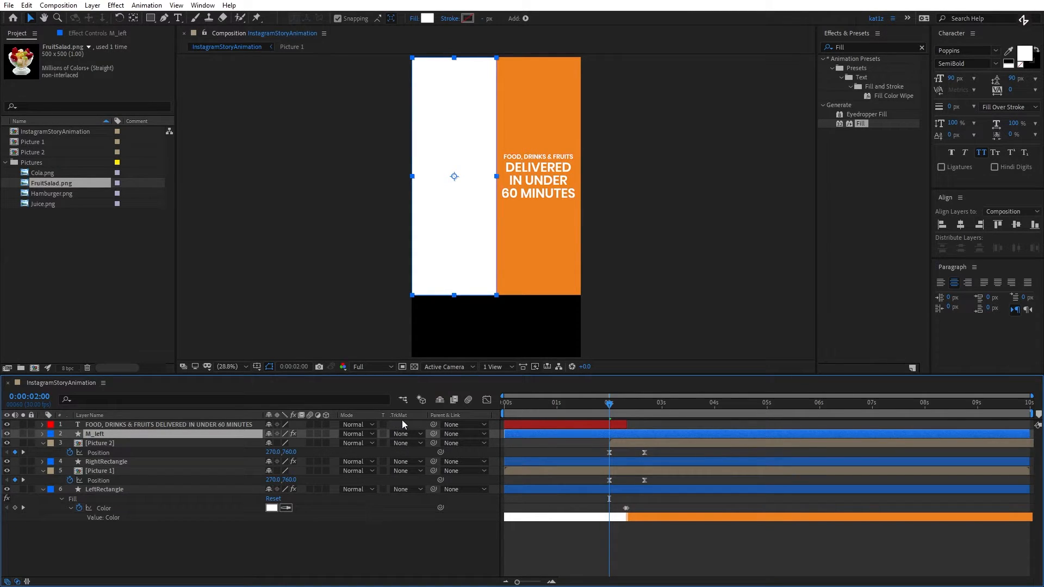
- Toggle the transfer controls off and on, and hide the timeline's Modes column
{"action": "left_click", "coordinate": [17, 582]}
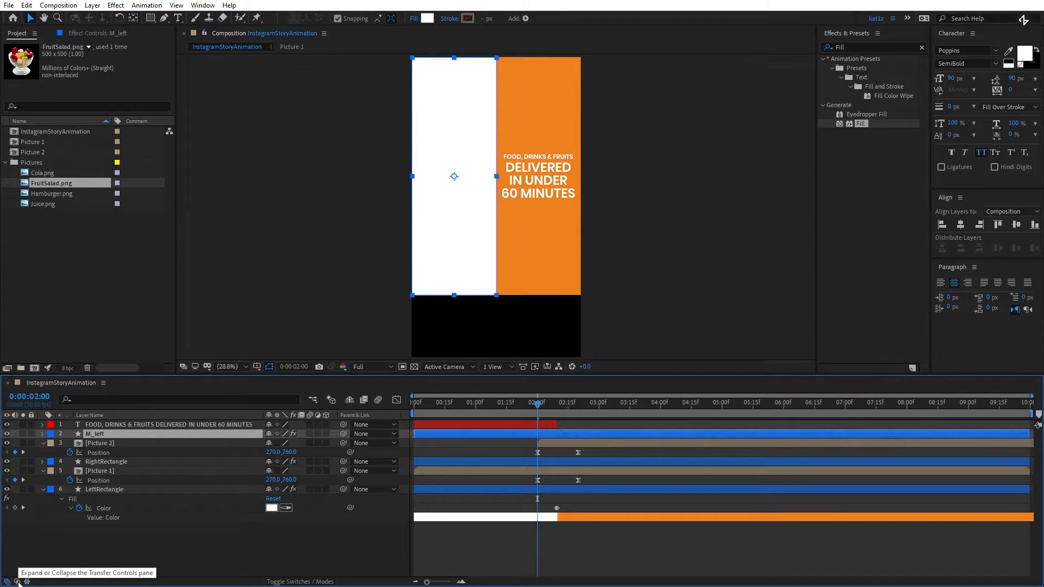
{"action": "left_click", "coordinate": [17, 582]}
{"action": "right_click", "coordinate": [351, 415]}
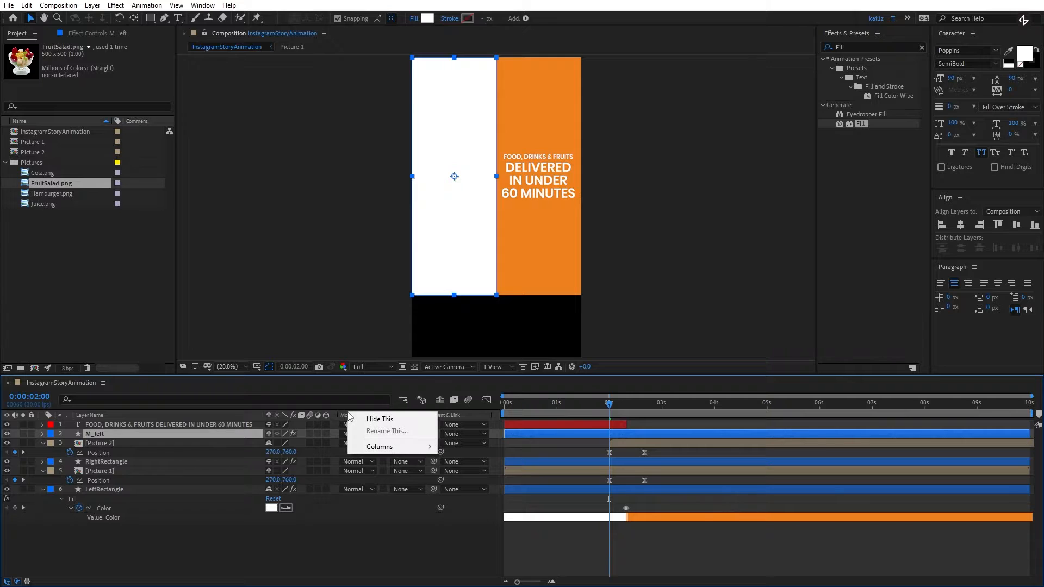
{"action": "mouse_move", "coordinate": [413, 447]}
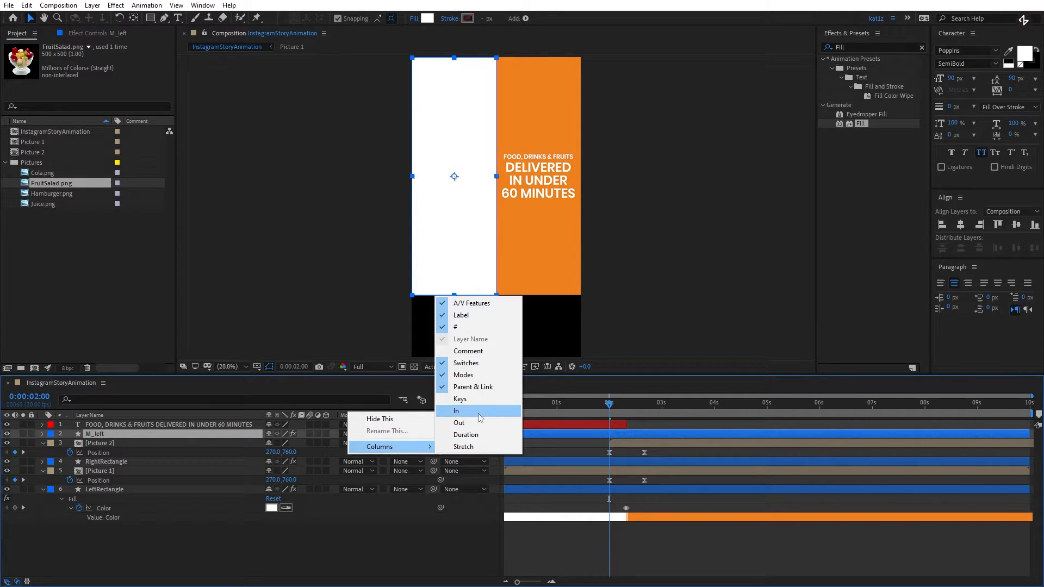
{"action": "left_click", "coordinate": [482, 376]}
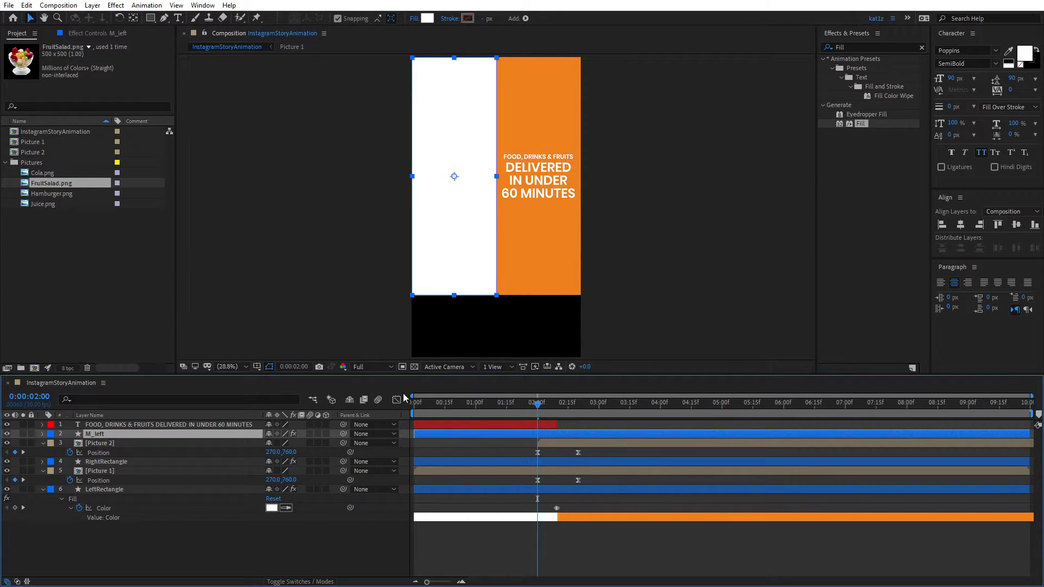
- Show the timeline's Modes column, set Picture 2's track matte to Alpha Inverted Matte "M_left", and preview the slide
{"action": "right_click", "coordinate": [340, 414]}
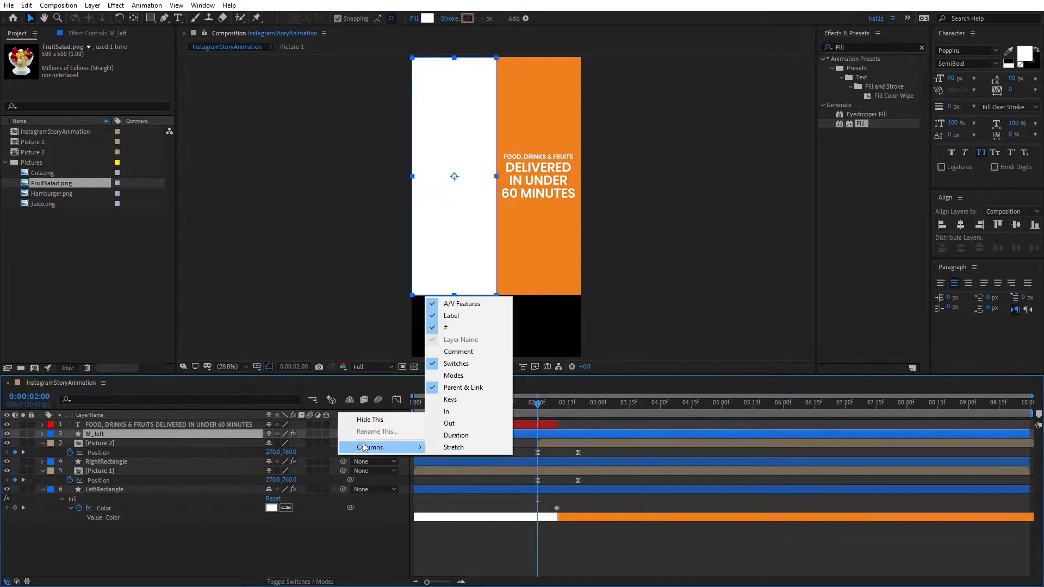
{"action": "left_click", "coordinate": [462, 376]}
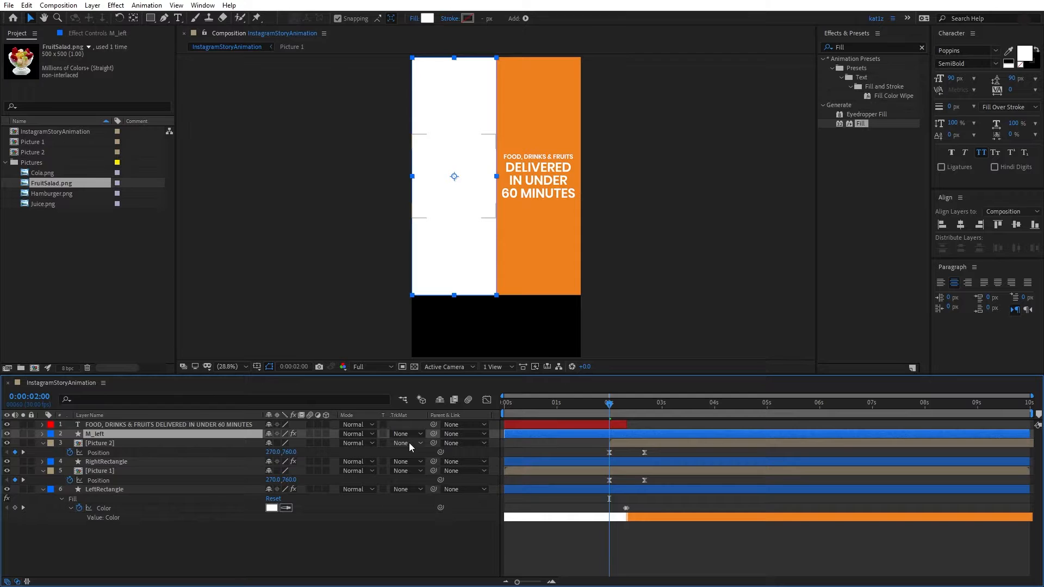
{"action": "left_click", "coordinate": [406, 444]}
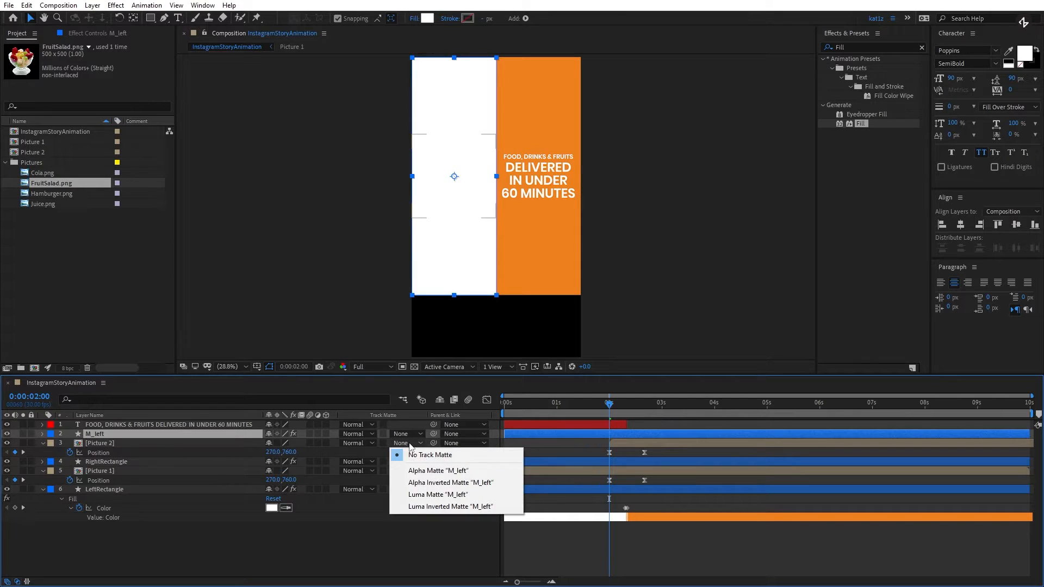
{"action": "left_click", "coordinate": [427, 483]}
{"action": "left_click_drag", "start_coordinate": [610, 403], "coordinate": [642, 422]}
{"action": "key", "text": "space"}
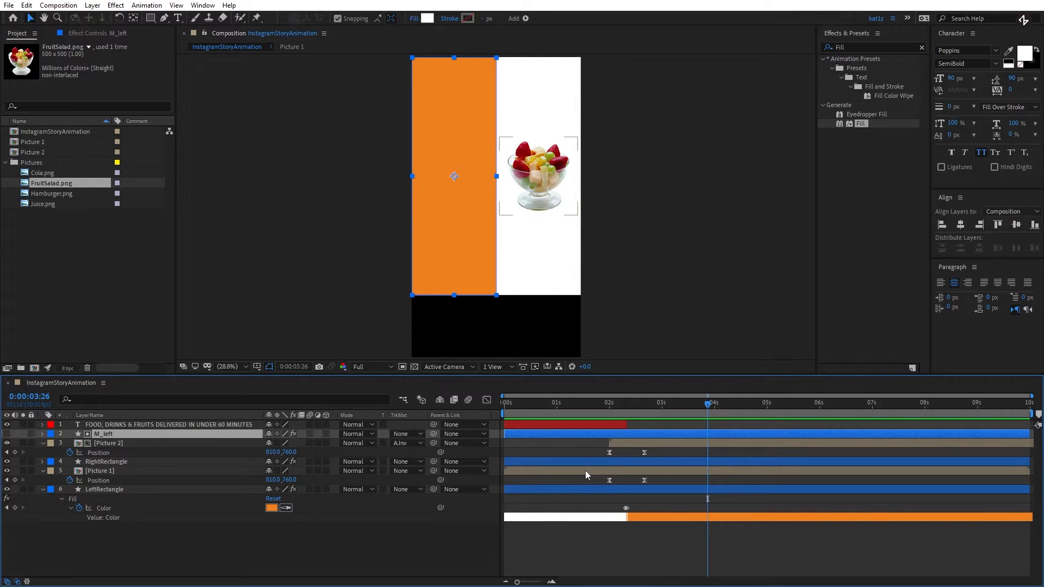
- Reveal RightRectangle's keyframes and copy its pair of Fill Color keyframes to 0:00:04:09
{"action": "left_click", "coordinate": [598, 462]}
{"action": "key", "text": "u"}
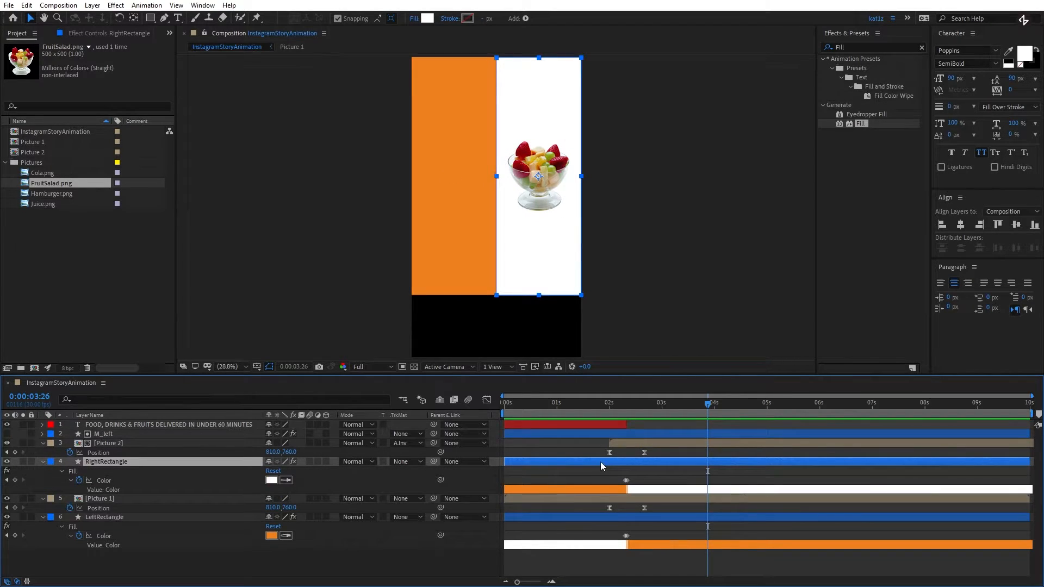
{"action": "key", "text": "j"}
{"action": "key", "text": "j"}
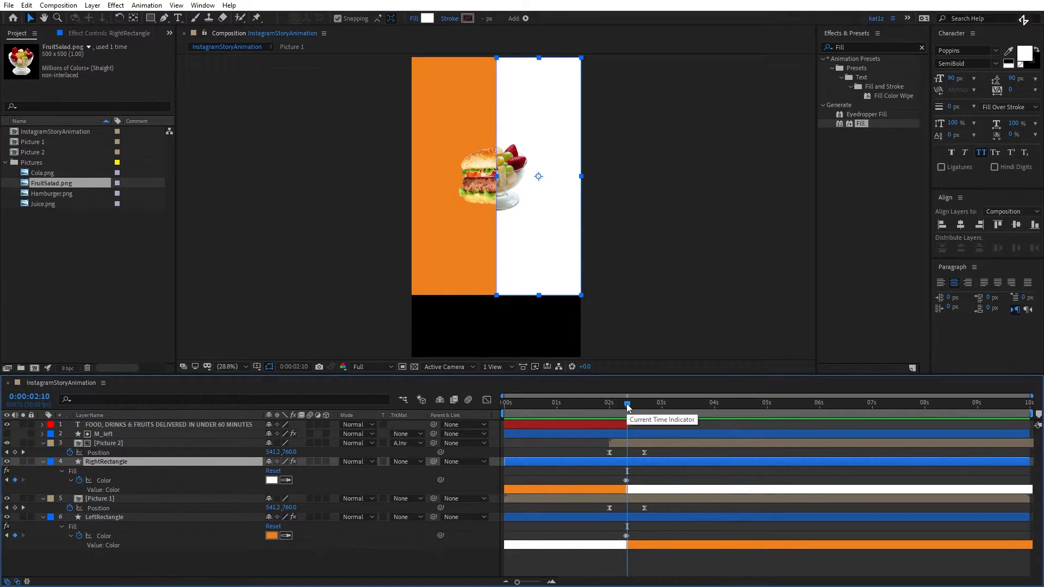
{"action": "left_click_drag", "start_coordinate": [627, 407], "coordinate": [729, 422]}
{"action": "left_click", "coordinate": [634, 483]}
{"action": "left_click", "coordinate": [626, 481]}
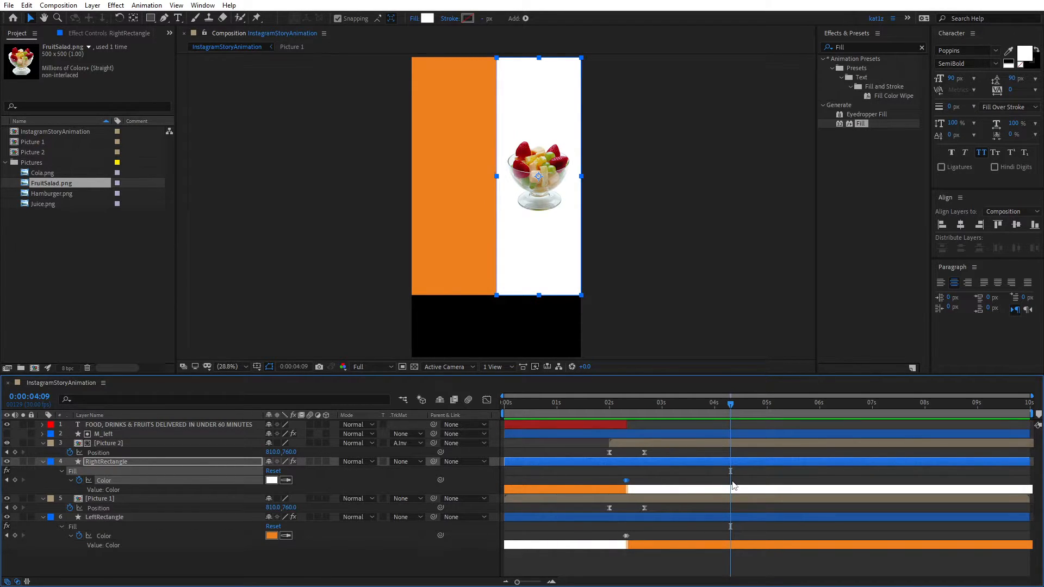
{"action": "key", "text": "ctrl+v"}
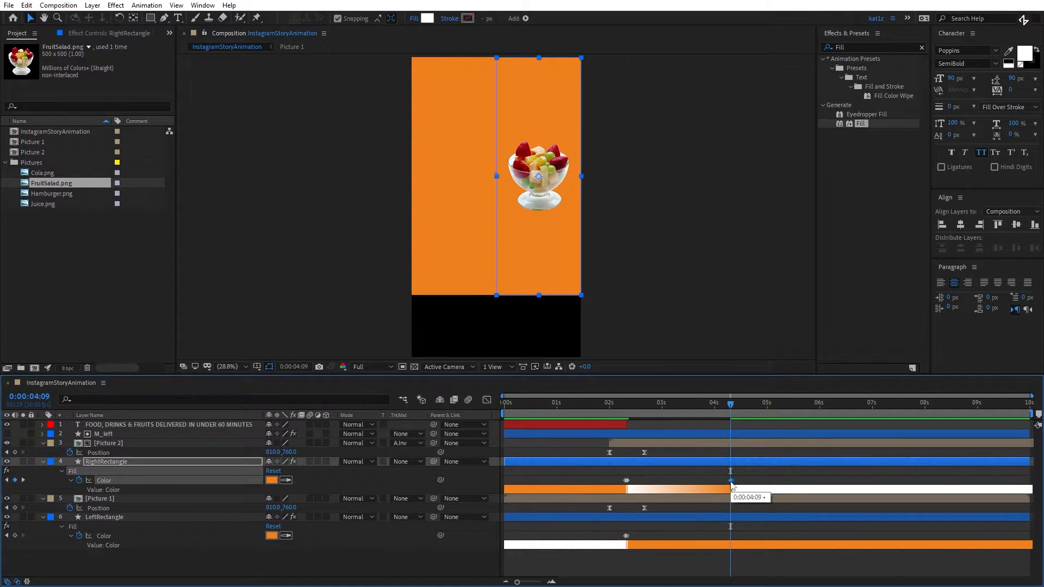
- Time-reverse the pasted Color keyframes of RightRectangle at 0:00:04:09
{"action": "scroll", "coordinate": [731, 486], "scroll_direction": "up", "scroll_amount": 1}
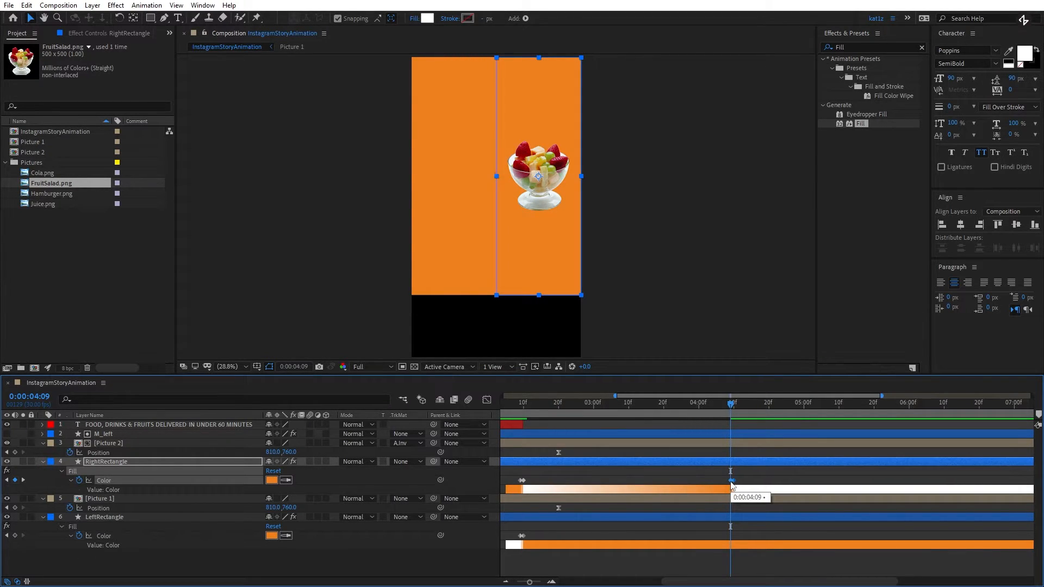
{"action": "right_click", "coordinate": [731, 483]}
{"action": "mouse_move", "coordinate": [770, 478]}
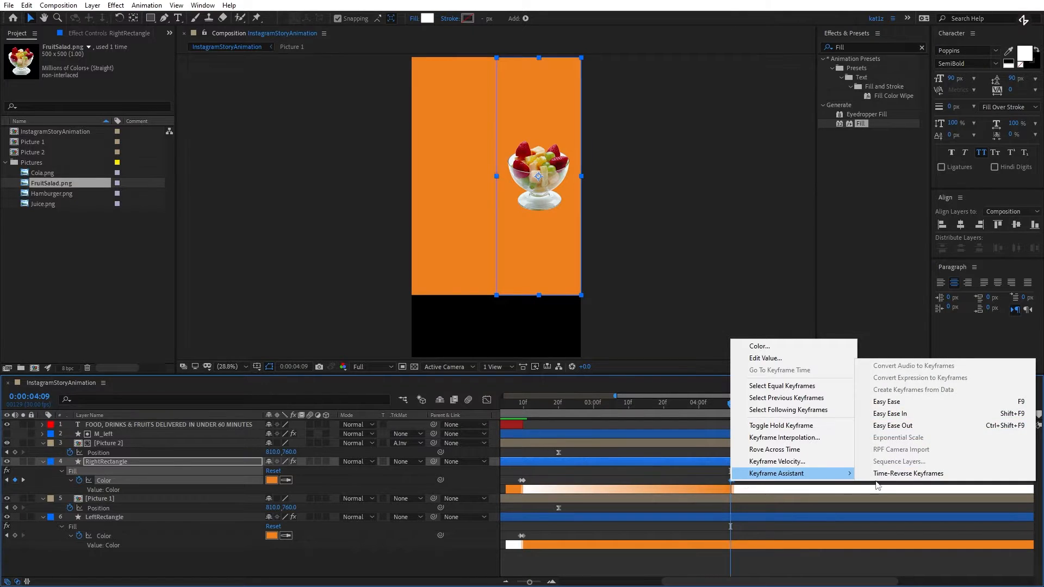
{"action": "left_click", "coordinate": [908, 473]}
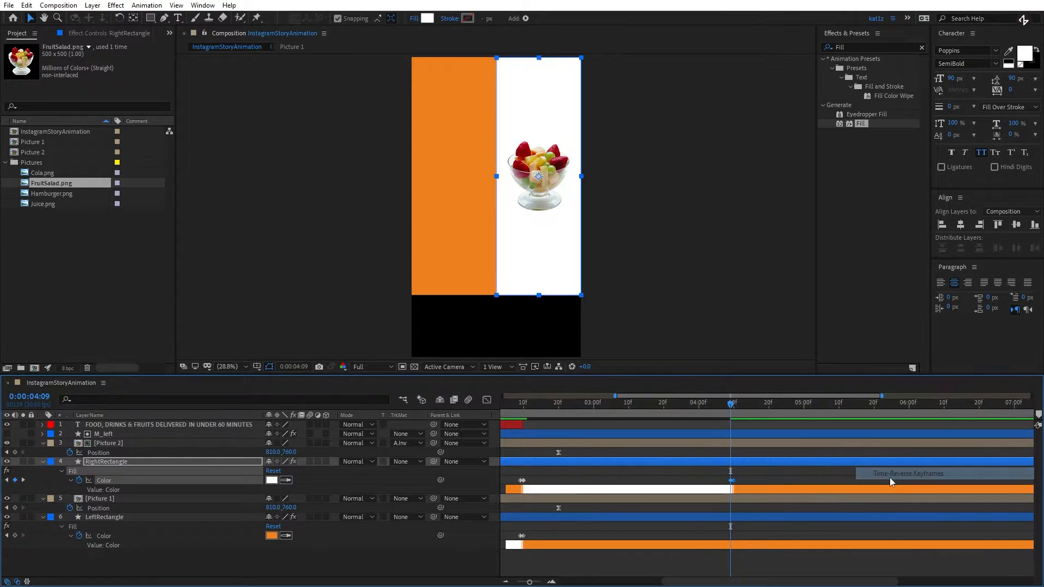
- Copy LeftRectangle's pair of Fill Color keyframes to 0:00:04:09 and time-reverse the copies
{"action": "left_click", "coordinate": [522, 536]}
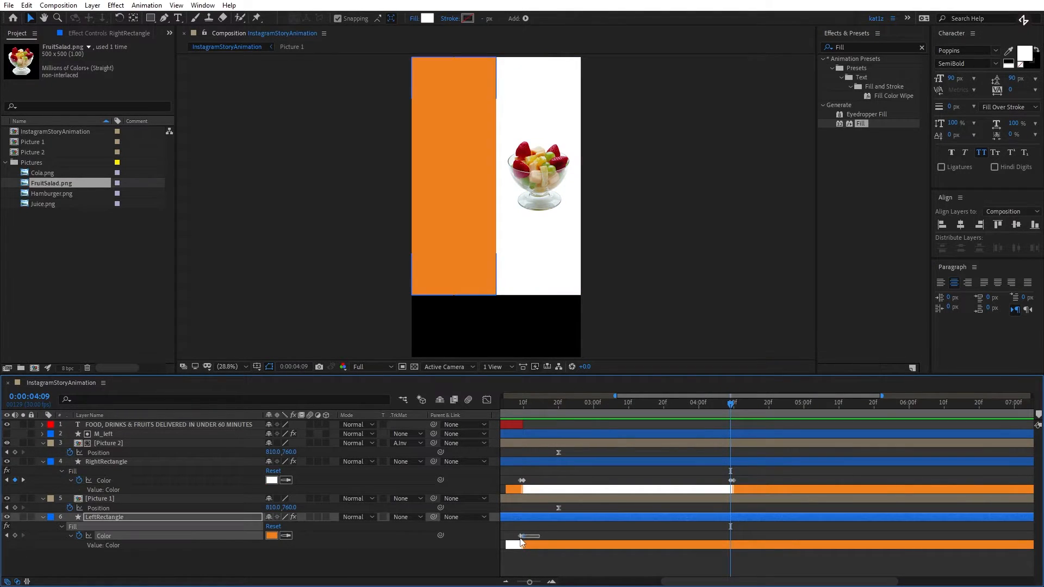
{"action": "key", "text": "ctrl+v"}
{"action": "right_click", "coordinate": [734, 536]}
{"action": "mouse_move", "coordinate": [783, 529]}
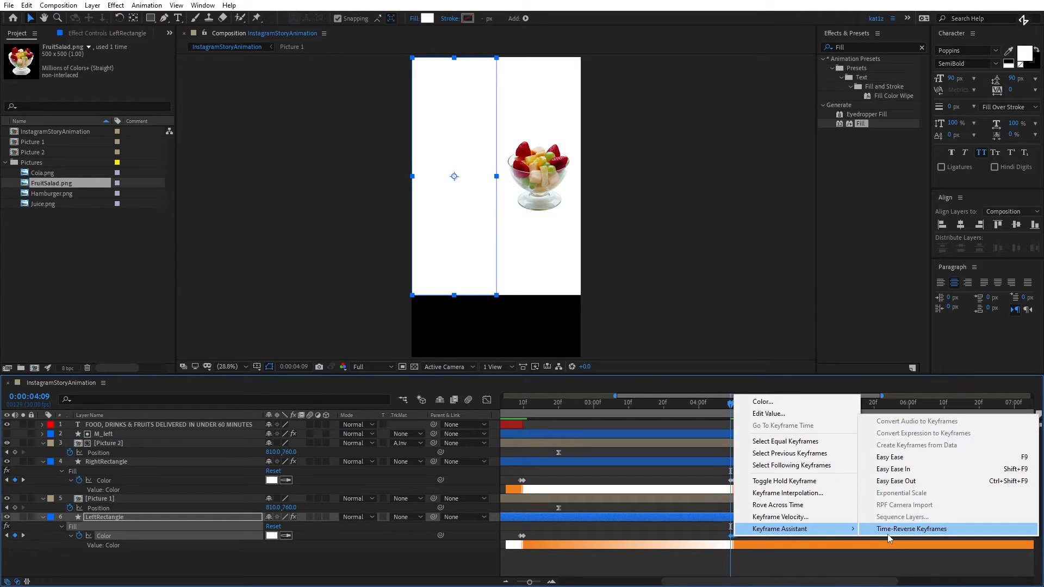
{"action": "left_click", "coordinate": [925, 527]}
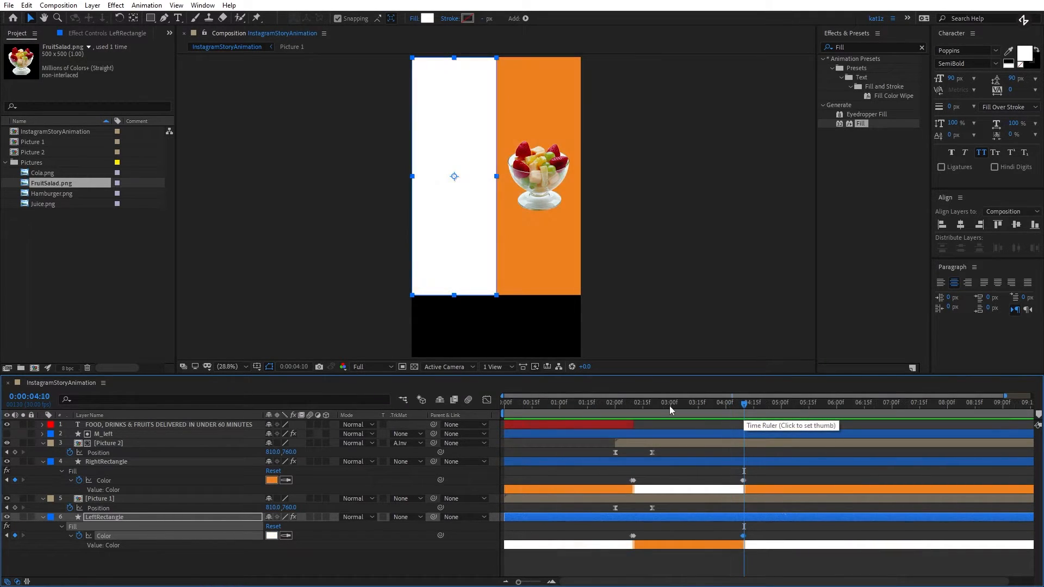
- Trim the end of the Picture 1 layer to 0:00:02:20, at its last Position keyframe
{"action": "left_click_drag", "start_coordinate": [670, 405], "coordinate": [653, 410]}
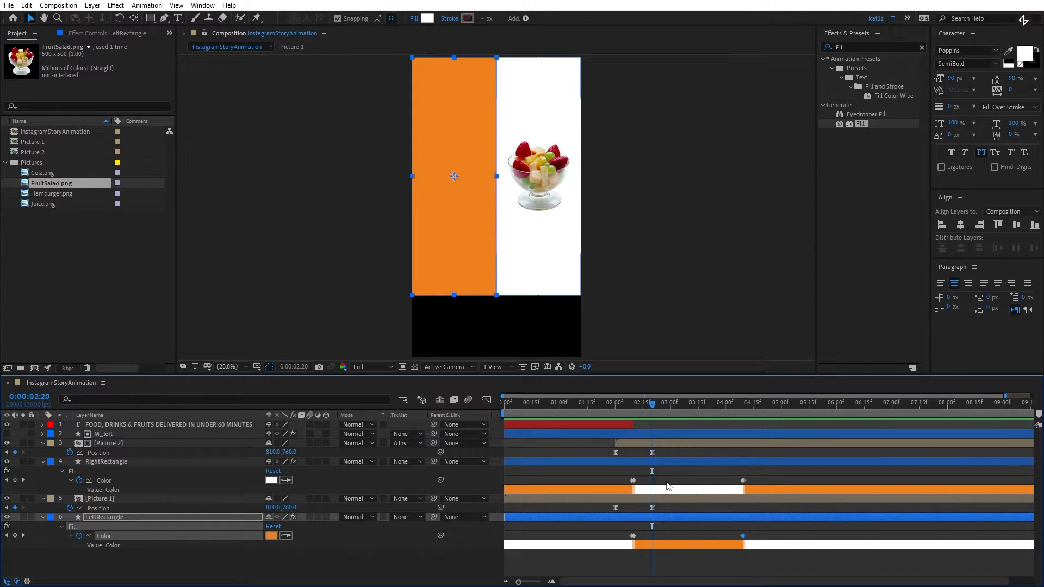
{"action": "key", "text": "ctrl+Up"}
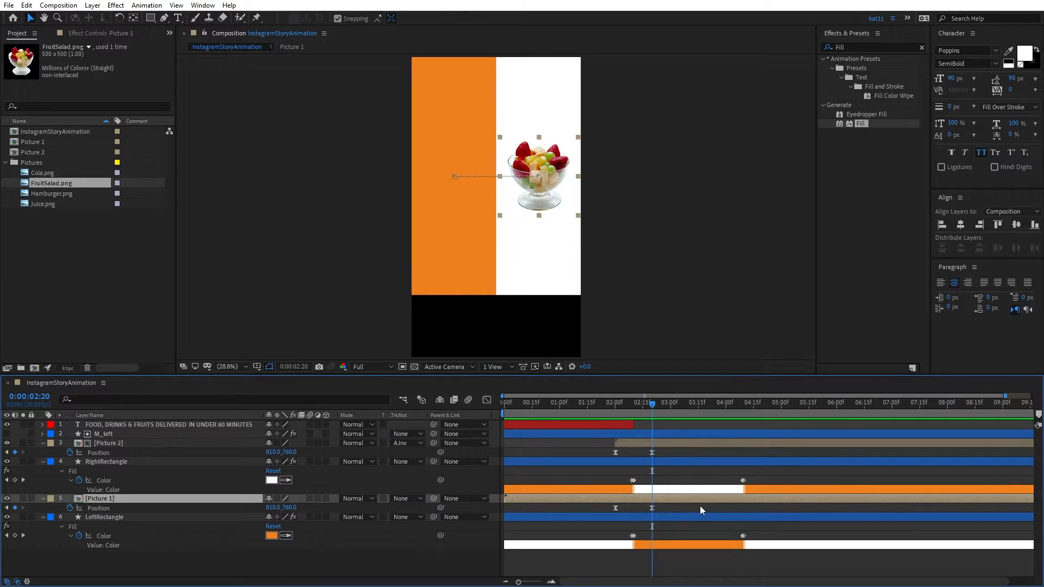
{"action": "key", "text": "alt+bracketright"}
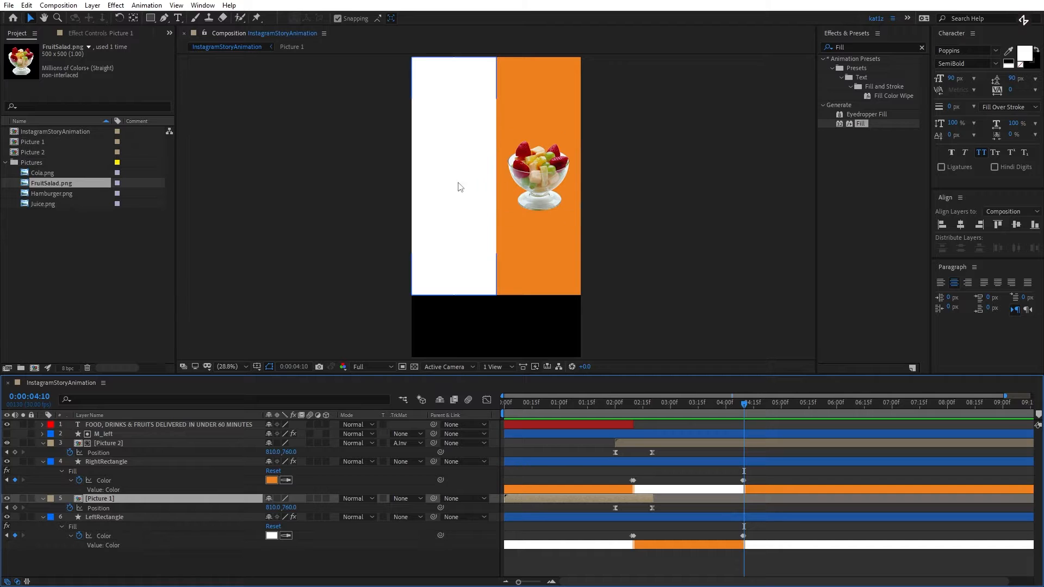
- Copy both Position keyframes of Picture 2 and paste them starting at 0:00:04:00
{"action": "left_click_drag", "start_coordinate": [673, 450], "coordinate": [605, 457]}
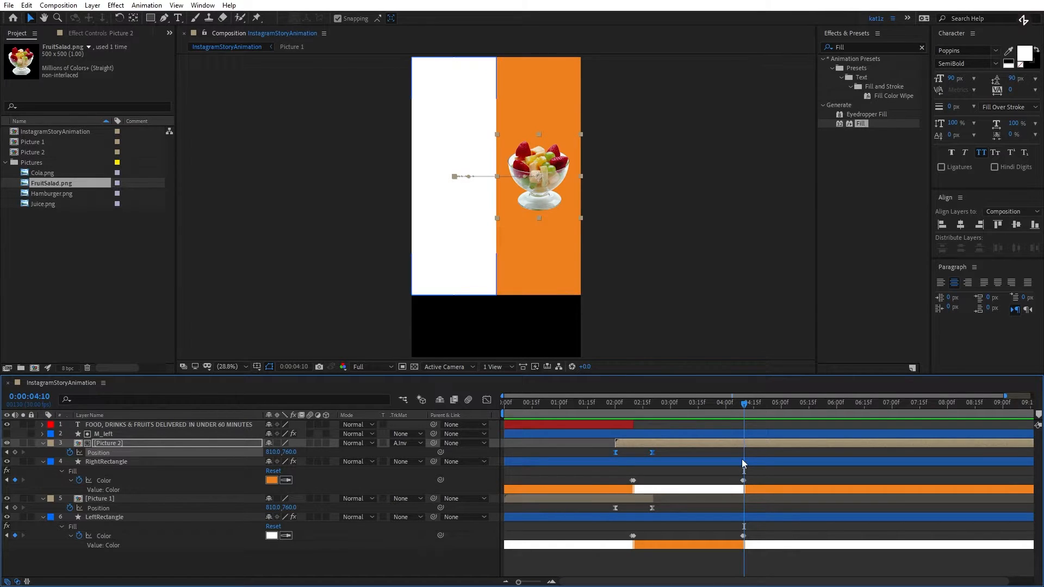
{"action": "key", "text": ";"}
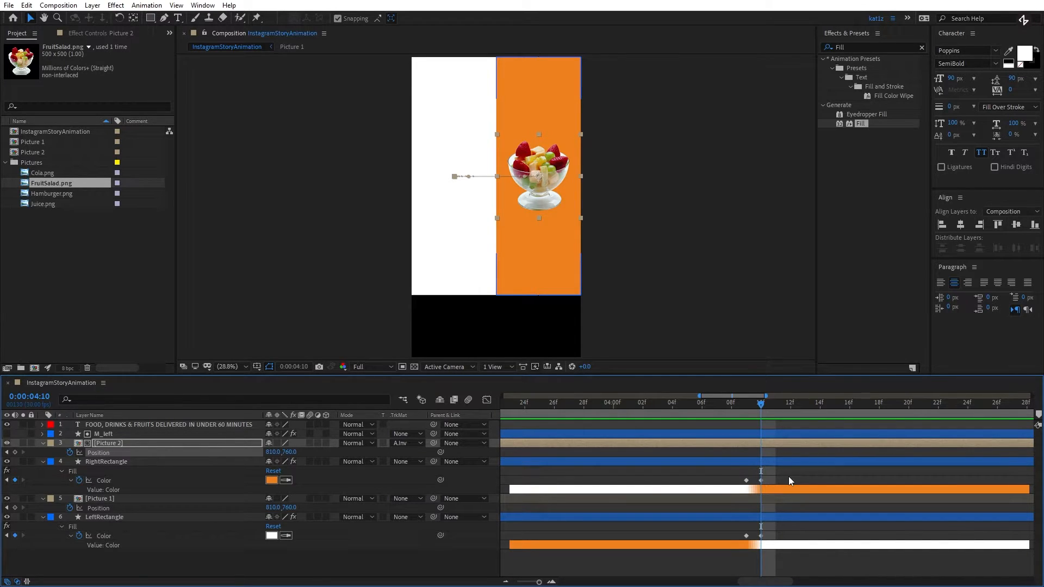
{"action": "key", "text": "shift+Page_Up"}
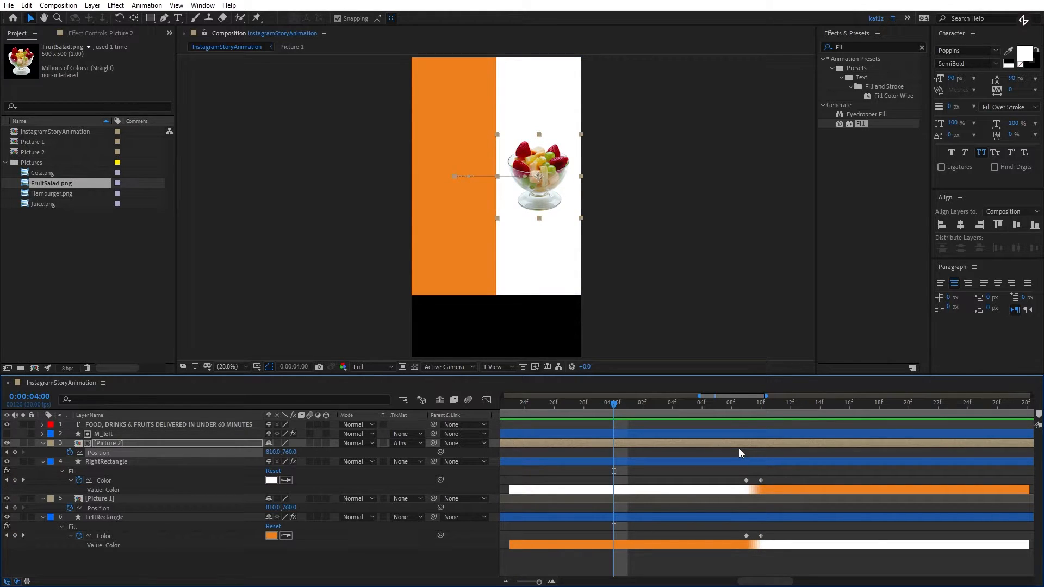
{"action": "key", "text": "ctrl+v"}
{"action": "key", "text": "minus"}
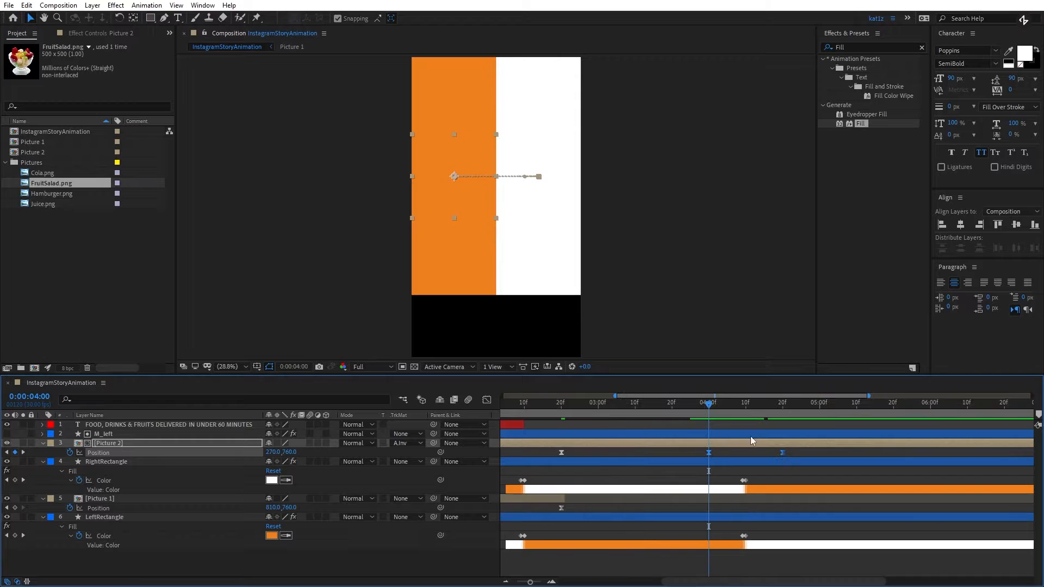
- Time-reverse the pasted Position keyframes of Picture 2 and scrub through the return slide
{"action": "right_click", "coordinate": [786, 452]}
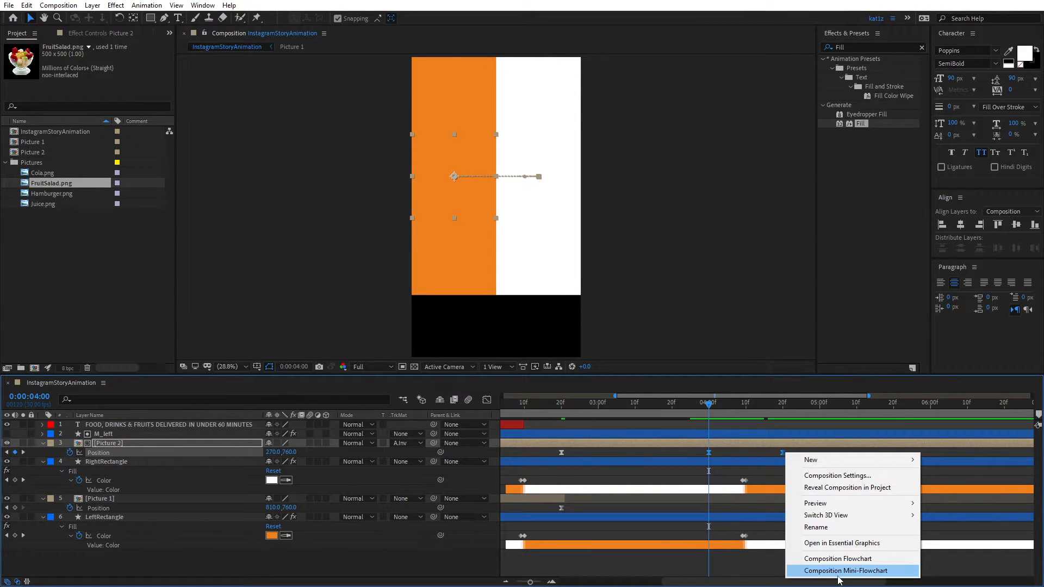
{"action": "left_click", "coordinate": [742, 456]}
{"action": "left_click_drag", "start_coordinate": [794, 454], "coordinate": [710, 452]}
{"action": "right_click", "coordinate": [710, 452]}
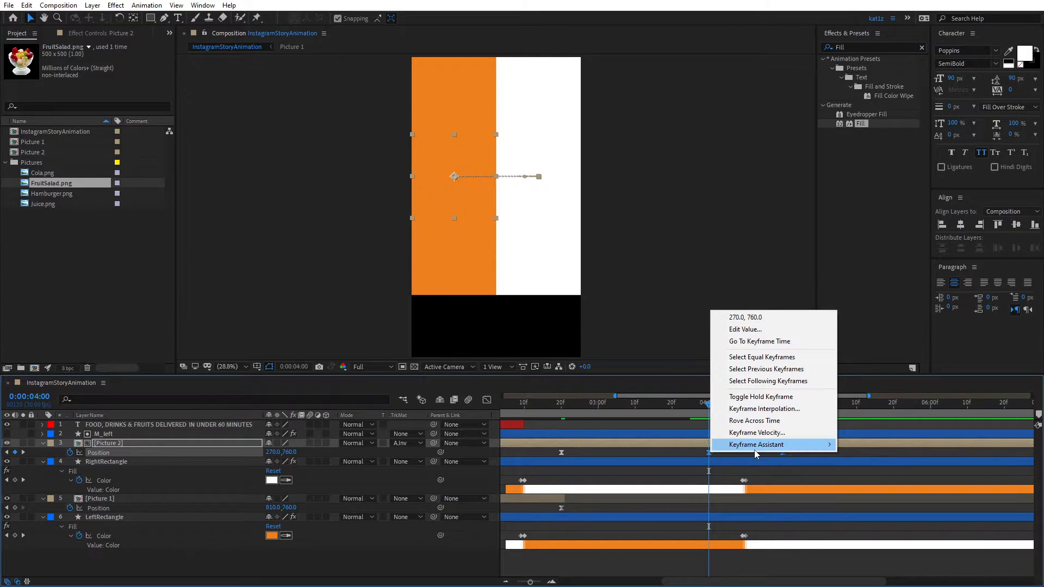
{"action": "mouse_move", "coordinate": [790, 451]}
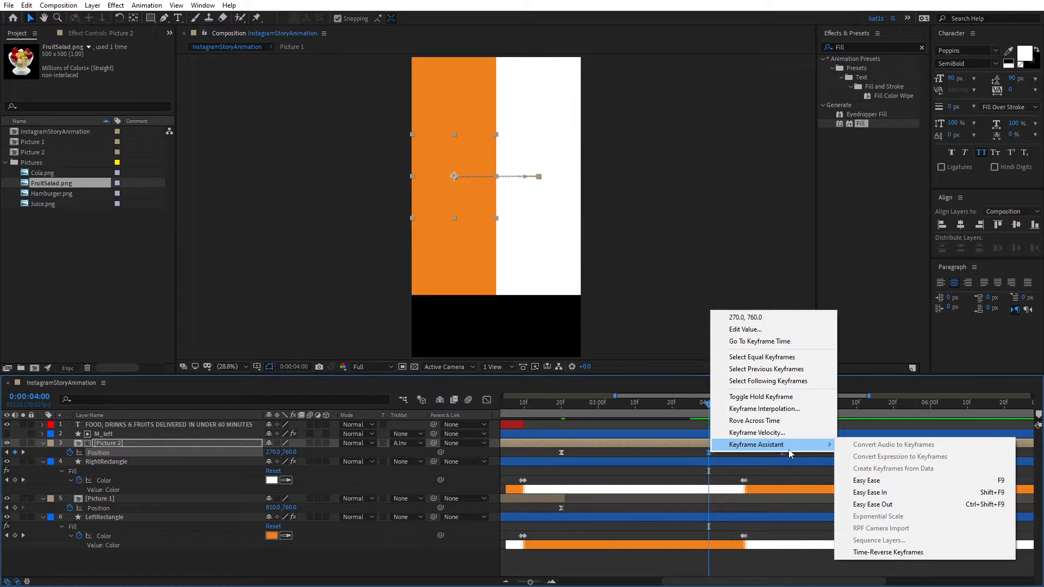
{"action": "left_click", "coordinate": [884, 552]}
{"action": "left_click", "coordinate": [714, 405]}
{"action": "left_click_drag", "start_coordinate": [714, 405], "coordinate": [693, 412]}
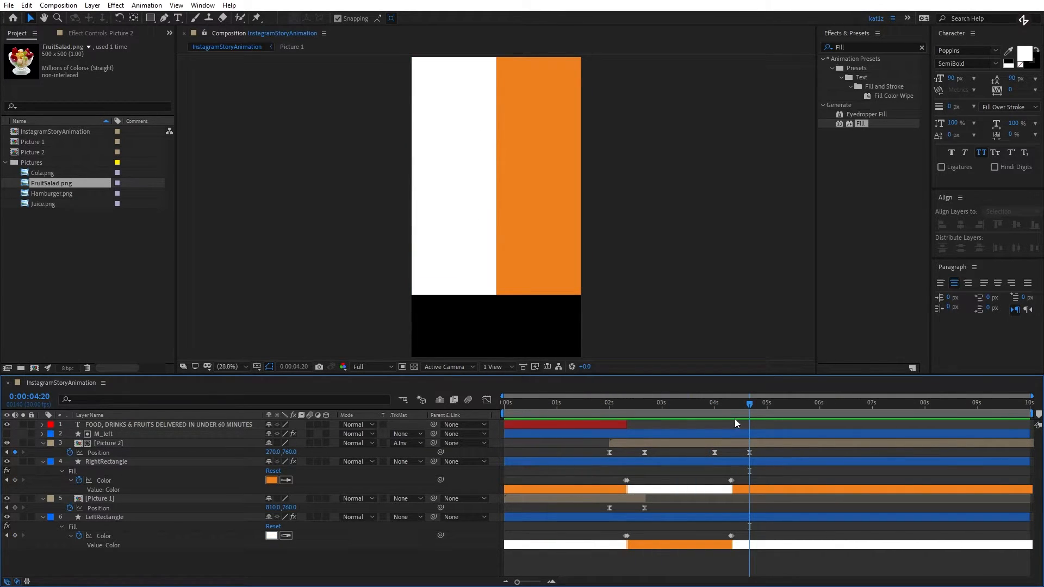
- At 0:00:02:10, add a text layer reading "Free delivery on your first order" and center it on the orange left rectangle
{"action": "left_click_drag", "start_coordinate": [748, 404], "coordinate": [627, 416]}
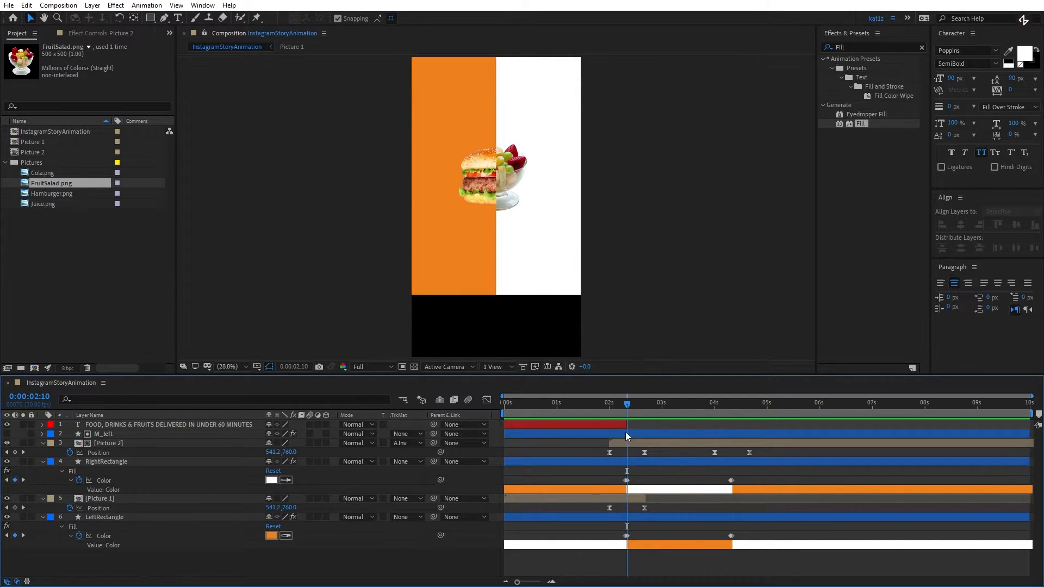
{"action": "right_click", "coordinate": [198, 556]}
{"action": "mouse_move", "coordinate": [273, 439]}
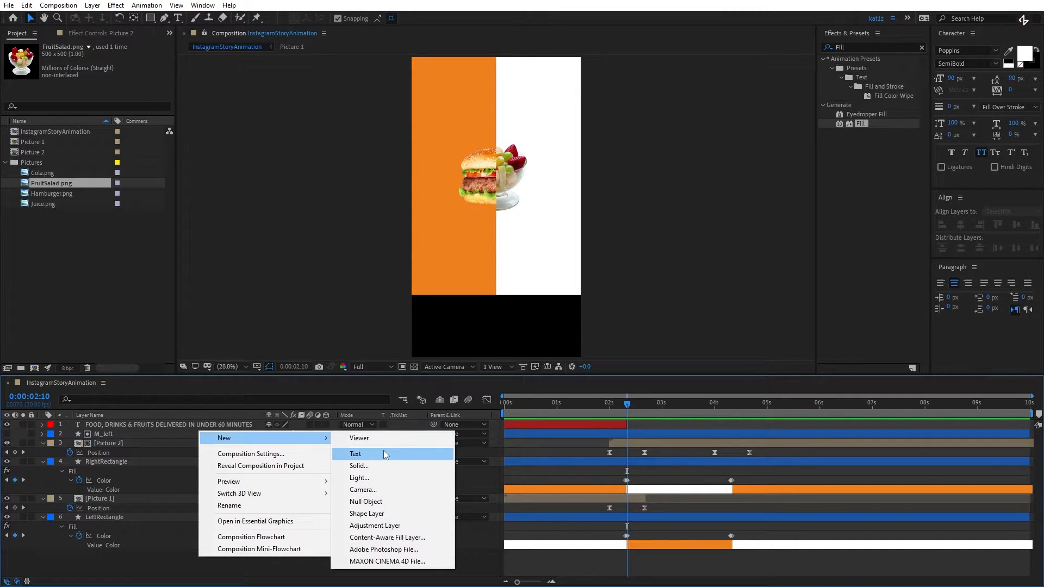
{"action": "left_click", "coordinate": [383, 451]}
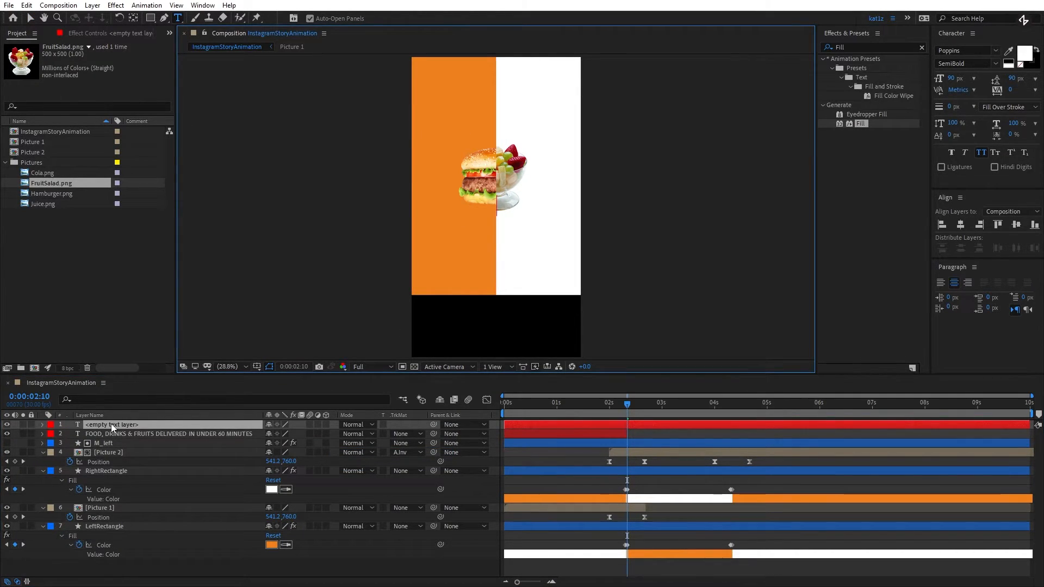
{"action": "type", "text": "Free delivery on your first order"}
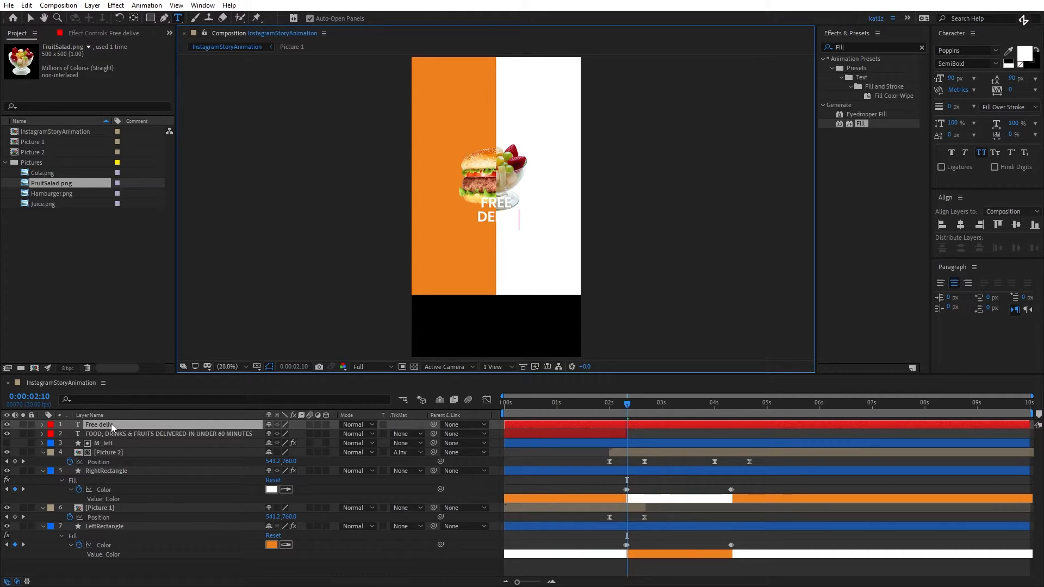
{"action": "left_click", "coordinate": [29, 18]}
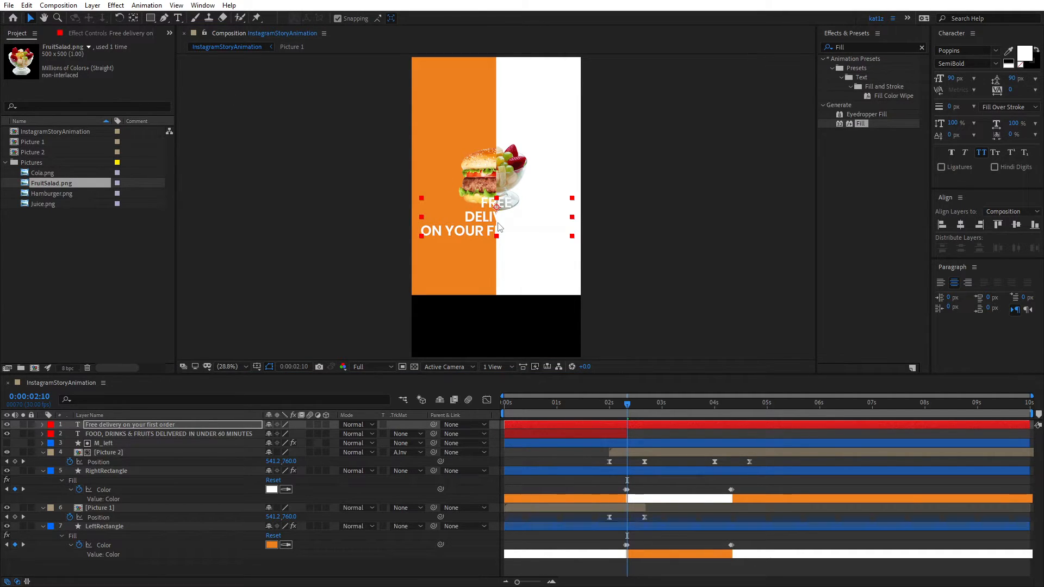
{"action": "left_click_drag", "start_coordinate": [498, 224], "coordinate": [443, 178]}
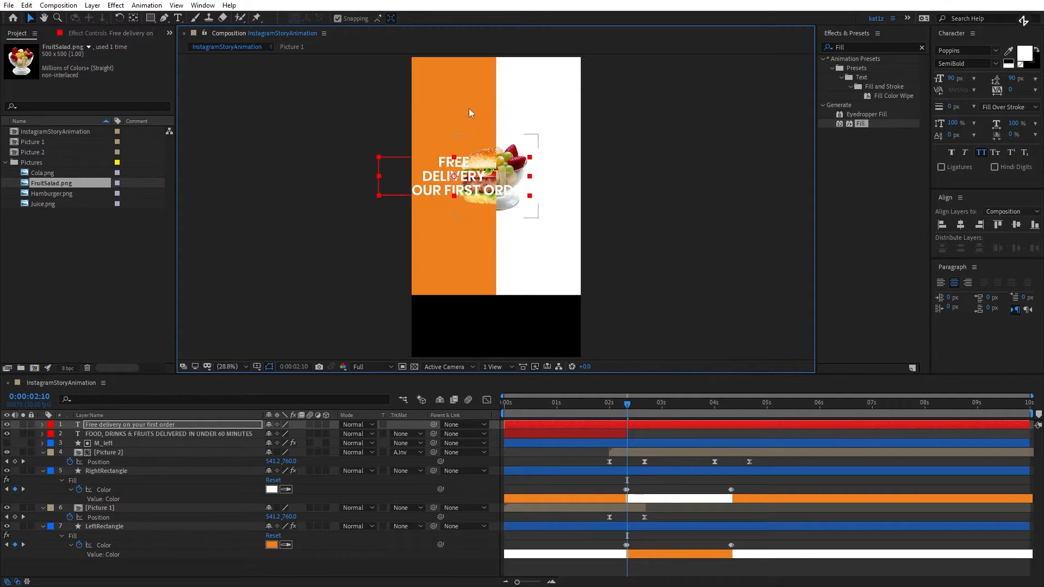
- Set the font size of the text line "on your first order" to 40 px
{"action": "double_click", "coordinate": [449, 198]}
{"action": "left_click", "coordinate": [419, 193]}
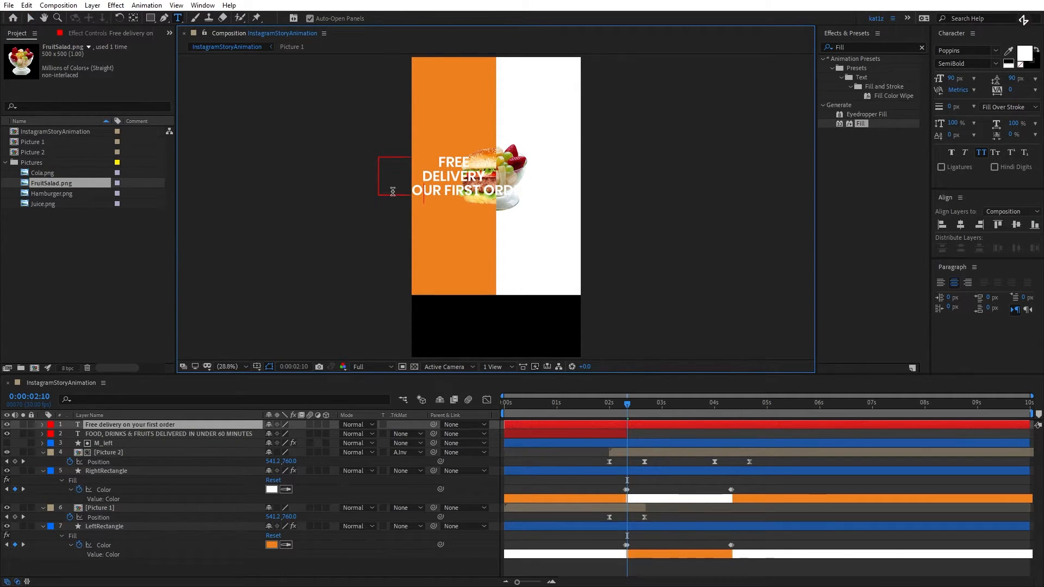
{"action": "left_click_drag", "start_coordinate": [388, 191], "coordinate": [533, 192]}
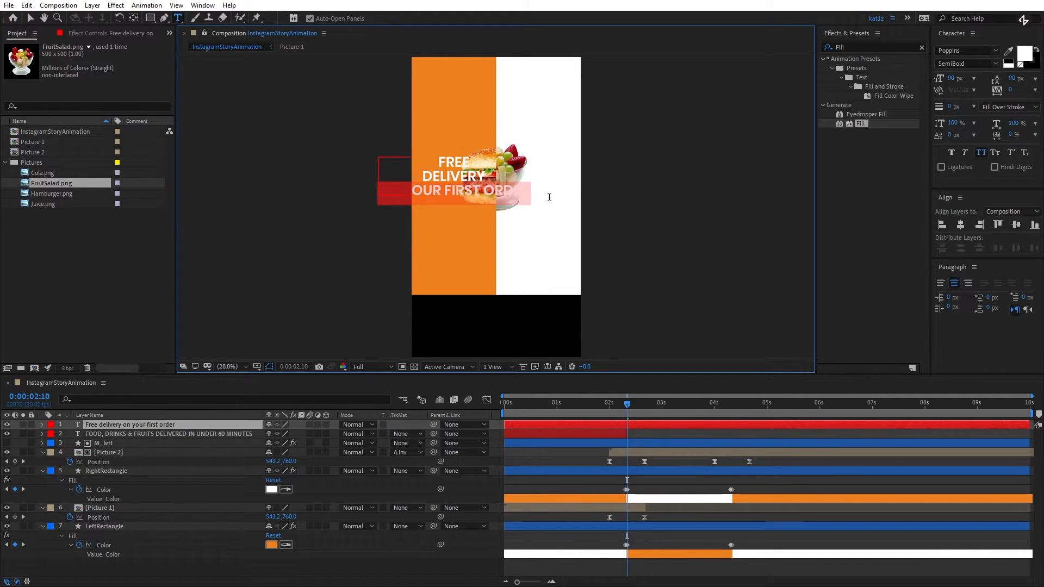
{"action": "left_click", "coordinate": [952, 79]}
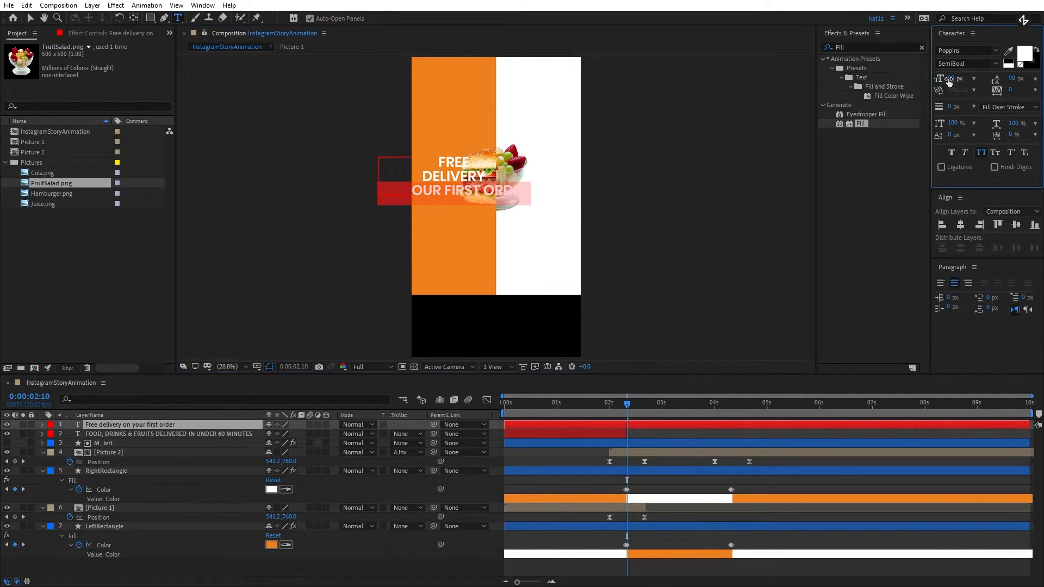
{"action": "type", "text": "40"}
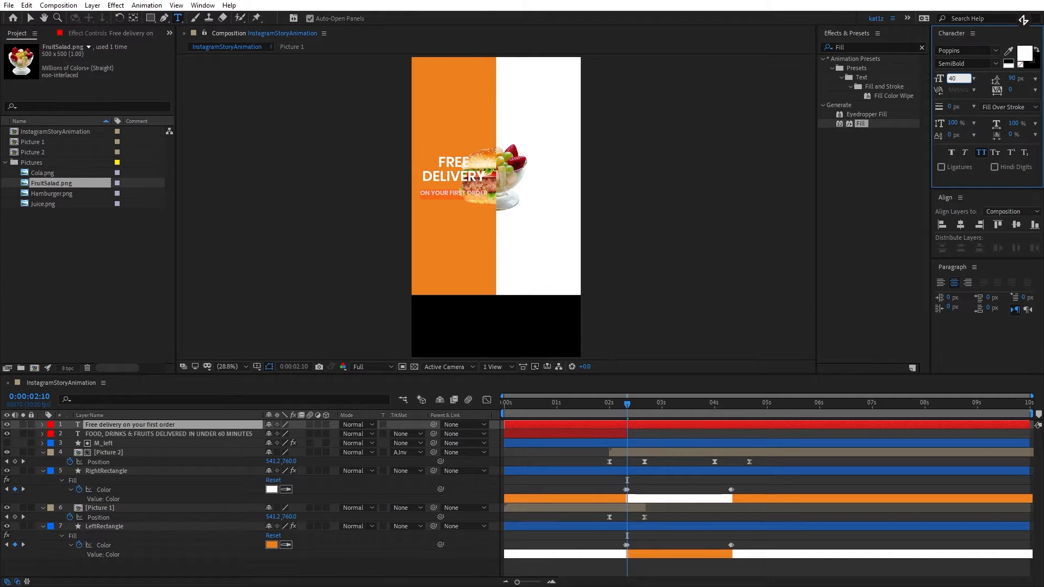
{"action": "type", "text": "44"}
- Set the font size of the line "on your first order" to 44 px and its leading to 58 px
{"action": "key", "text": "Return"}
{"action": "left_click_drag", "start_coordinate": [1014, 81], "coordinate": [991, 74]}
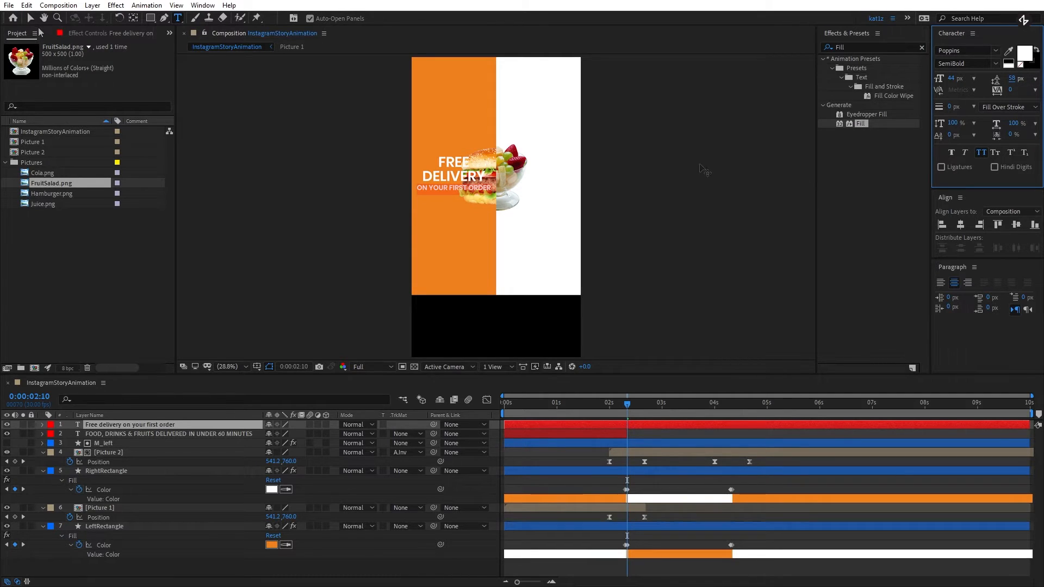
- Center the anchor point of the free delivery text layer and position the text in the middle of the orange rectangle
{"action": "left_click", "coordinate": [31, 19]}
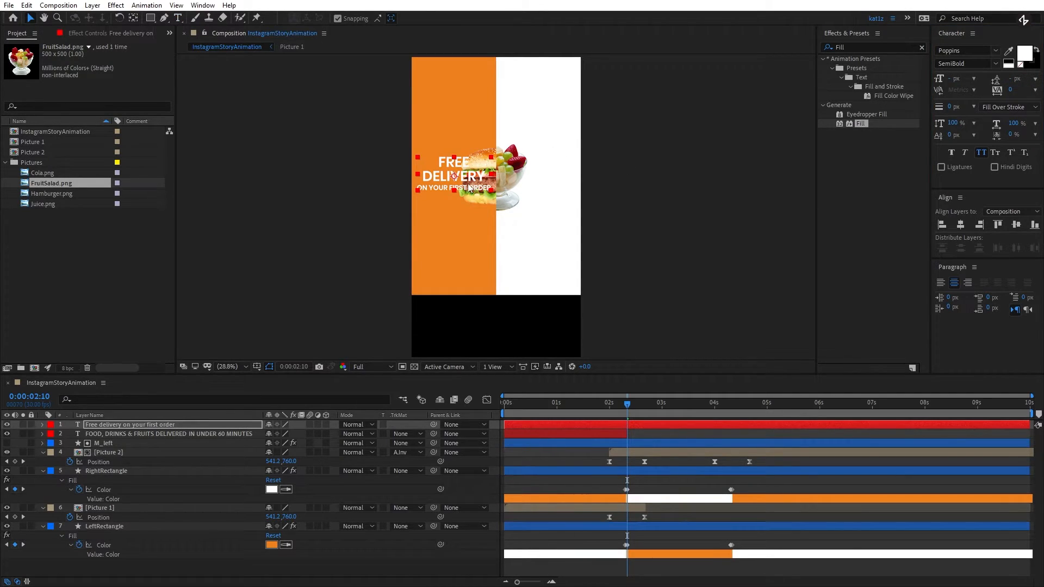
{"action": "key", "text": "ctrl+alt+Home"}
{"action": "left_click_drag", "start_coordinate": [466, 174], "coordinate": [467, 172]}
- Move the free delivery text layer below Picture 2 and trim its start to 0:00:02:10
{"action": "left_click", "coordinate": [527, 428]}
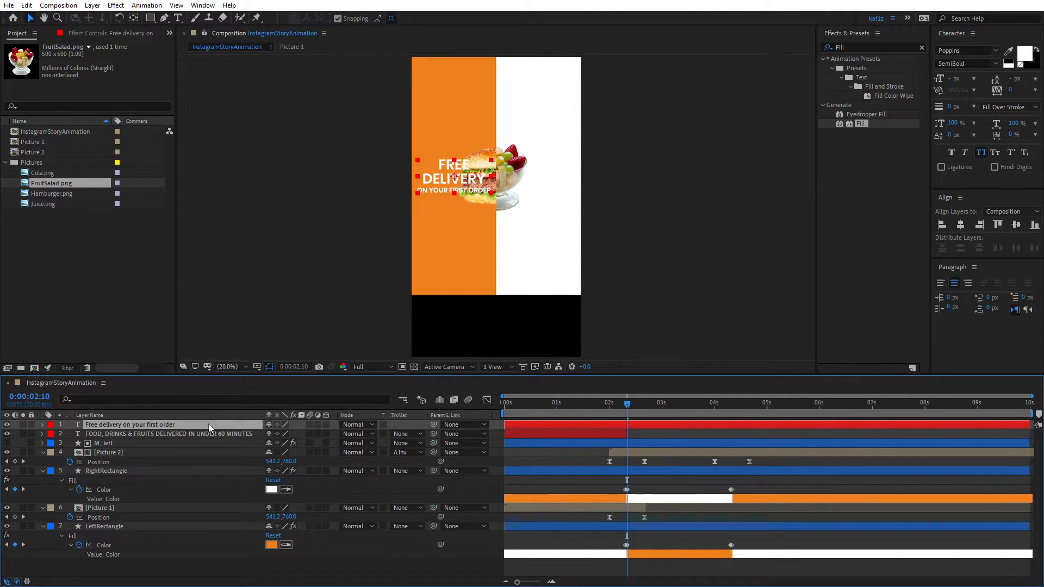
{"action": "left_click_drag", "start_coordinate": [168, 426], "coordinate": [185, 469]}
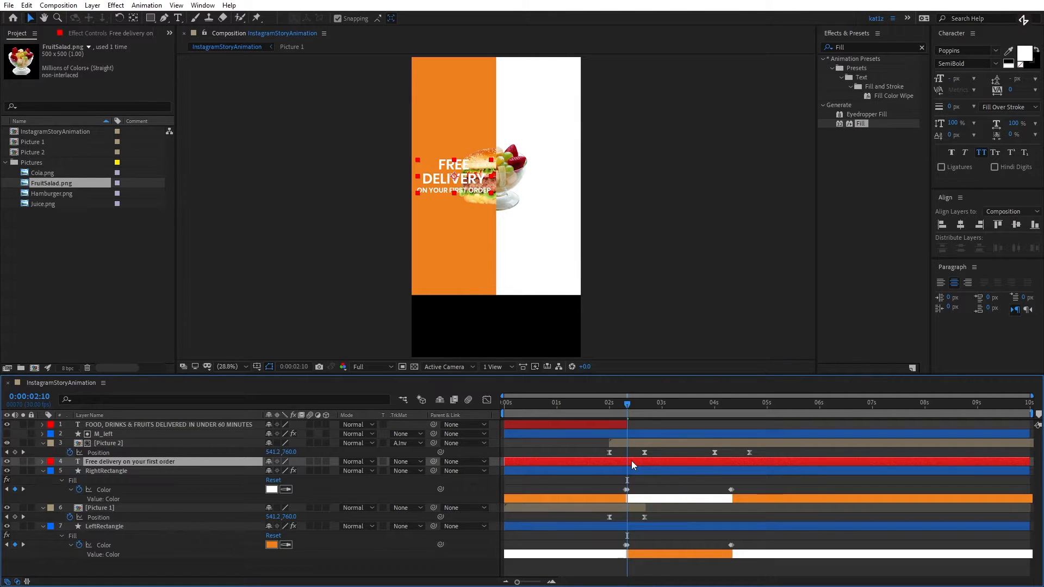
{"action": "key", "text": "alt+bracketleft"}
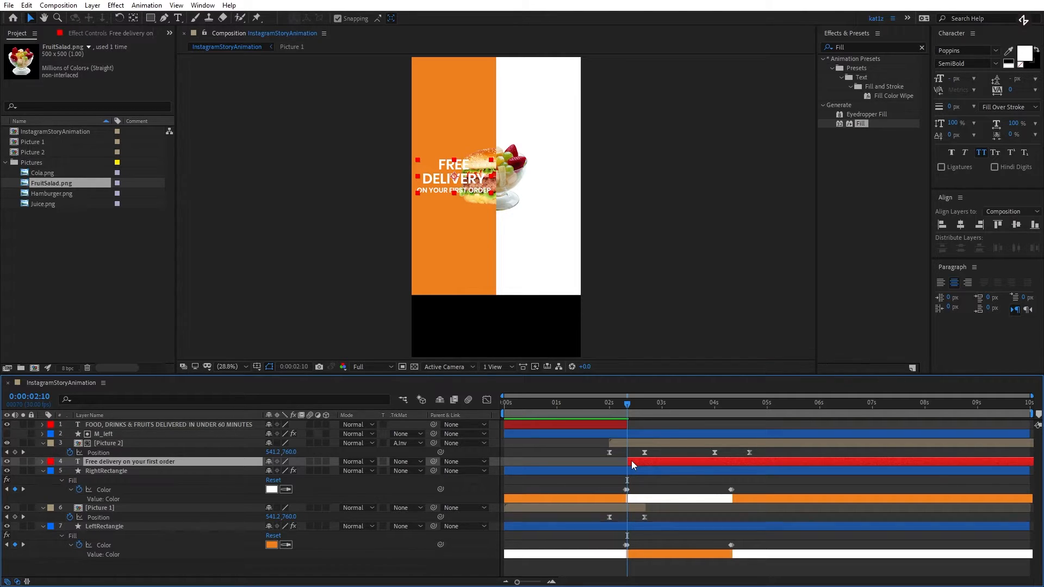
- Give the M_left layer a yellow label and move the free delivery text layer directly above LeftRectangle, below Picture 1
{"action": "left_click", "coordinate": [50, 434]}
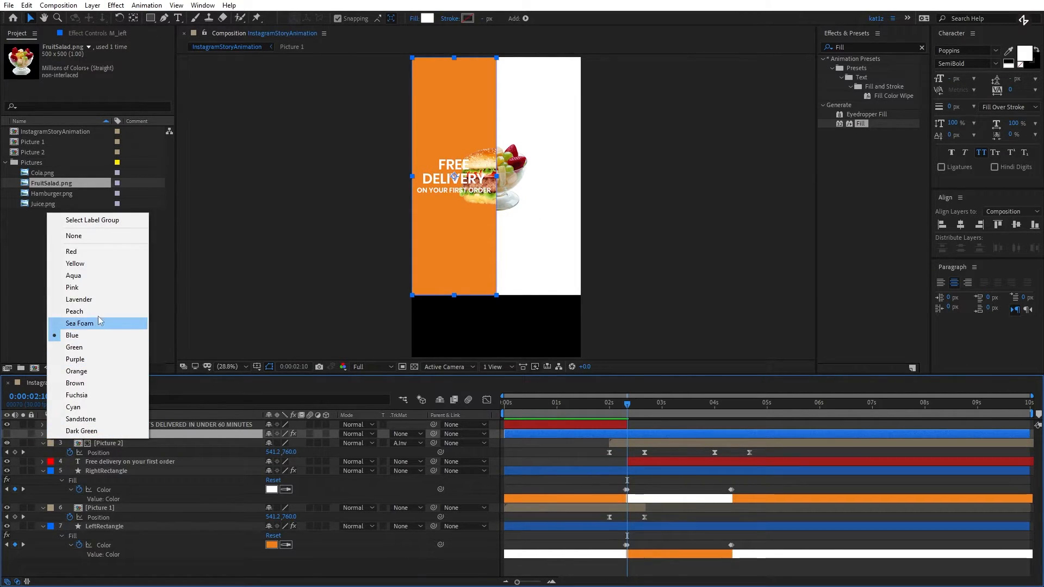
{"action": "left_click", "coordinate": [76, 263]}
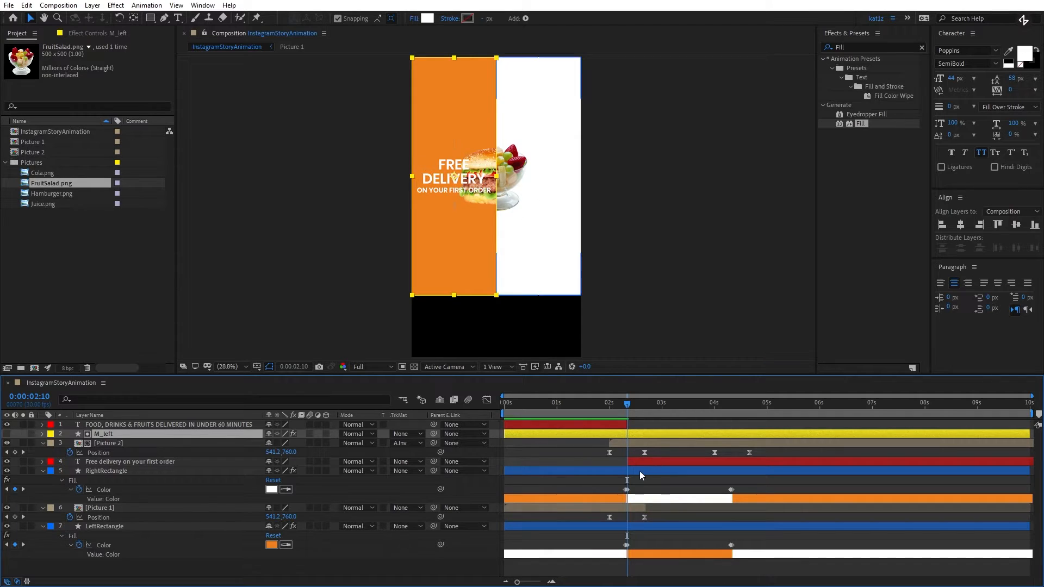
{"action": "left_click", "coordinate": [623, 463]}
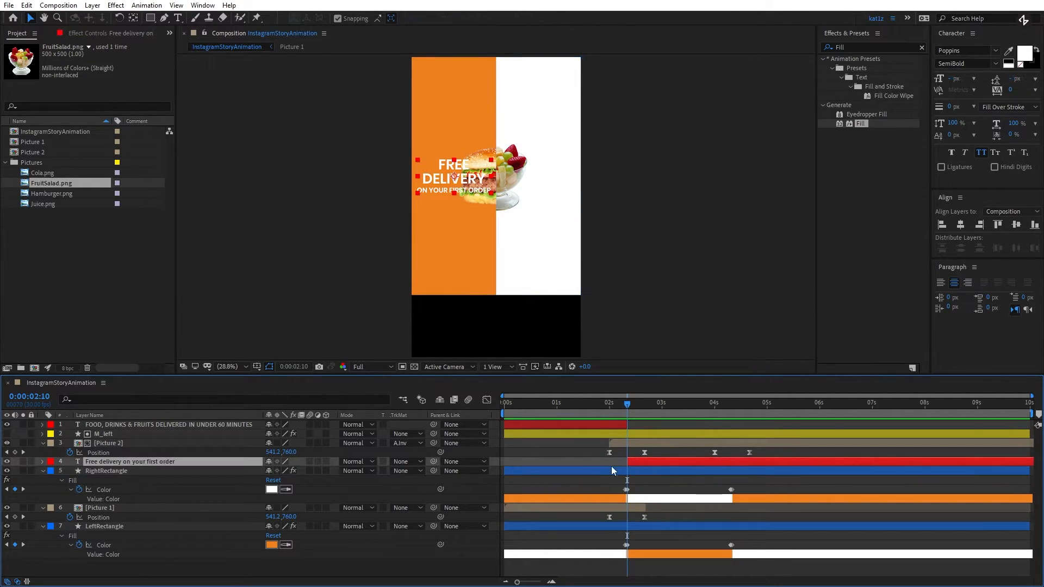
{"action": "left_click_drag", "start_coordinate": [198, 462], "coordinate": [210, 513]}
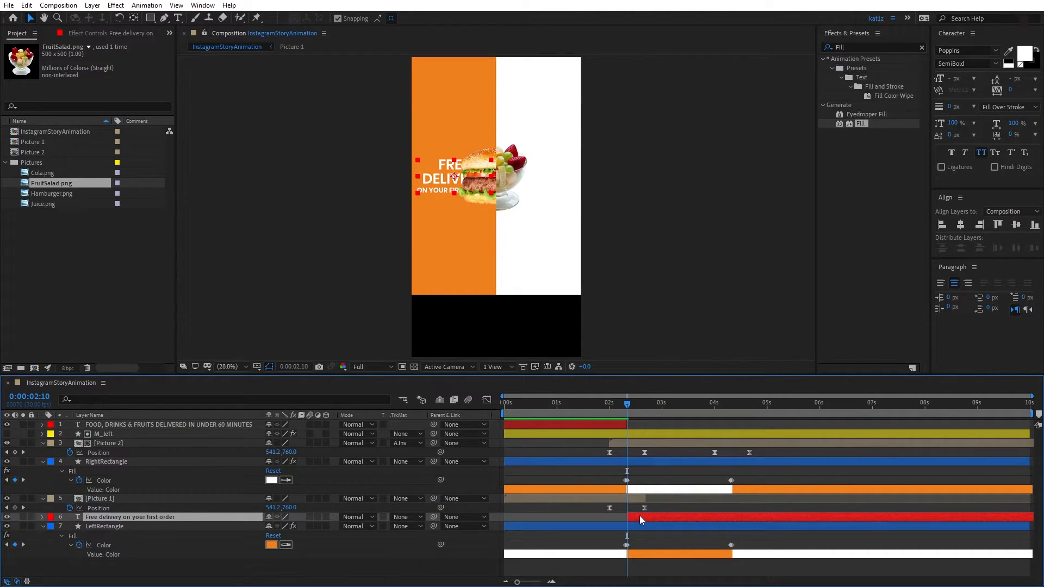
- Add Position and Opacity keyframes to the free delivery text layer at 0:00:02:20
{"action": "key", "text": "p"}
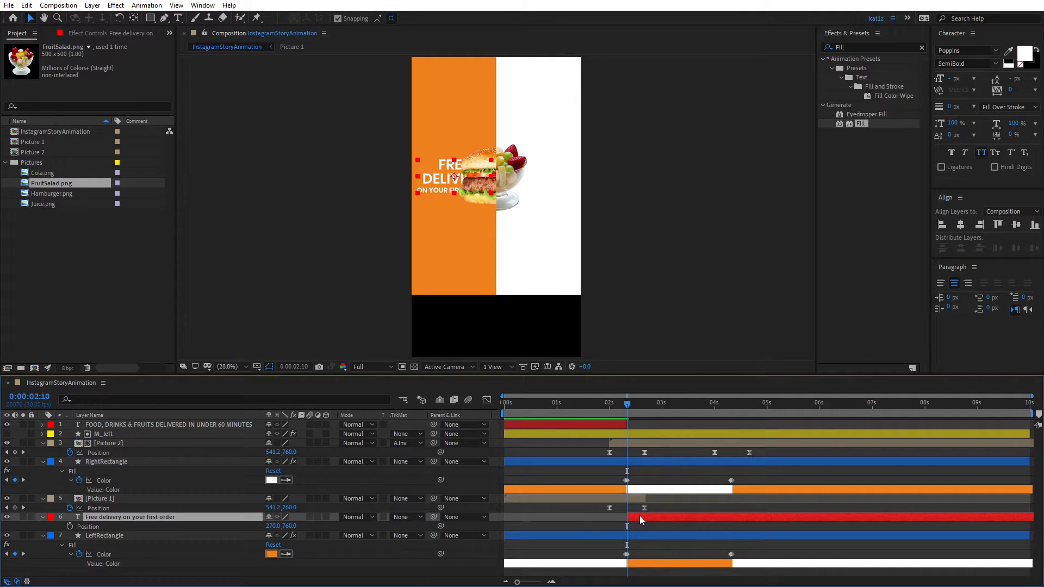
{"action": "key", "text": "shift+t"}
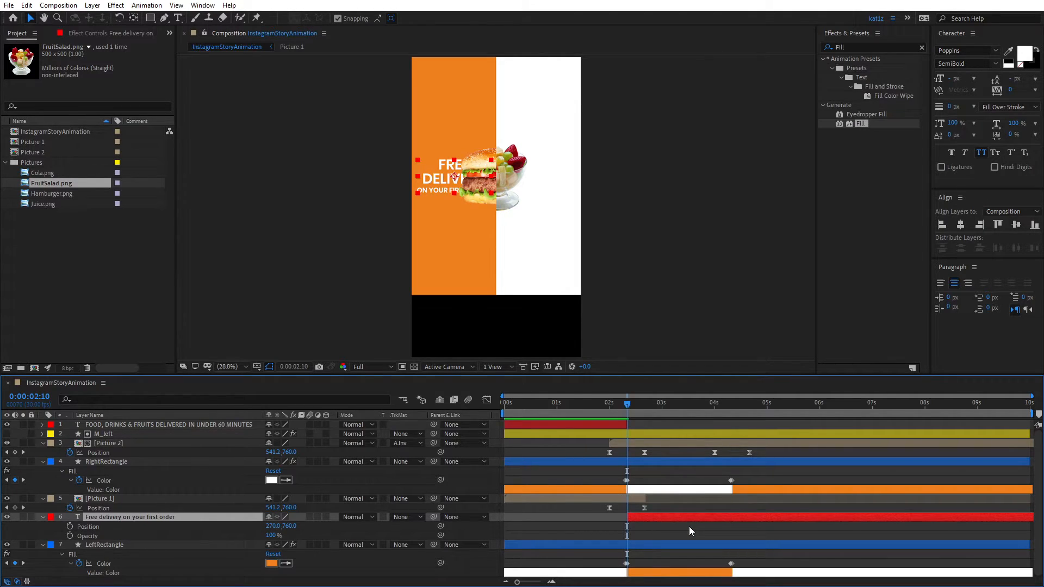
{"action": "key", "text": "shift+Page_Down"}
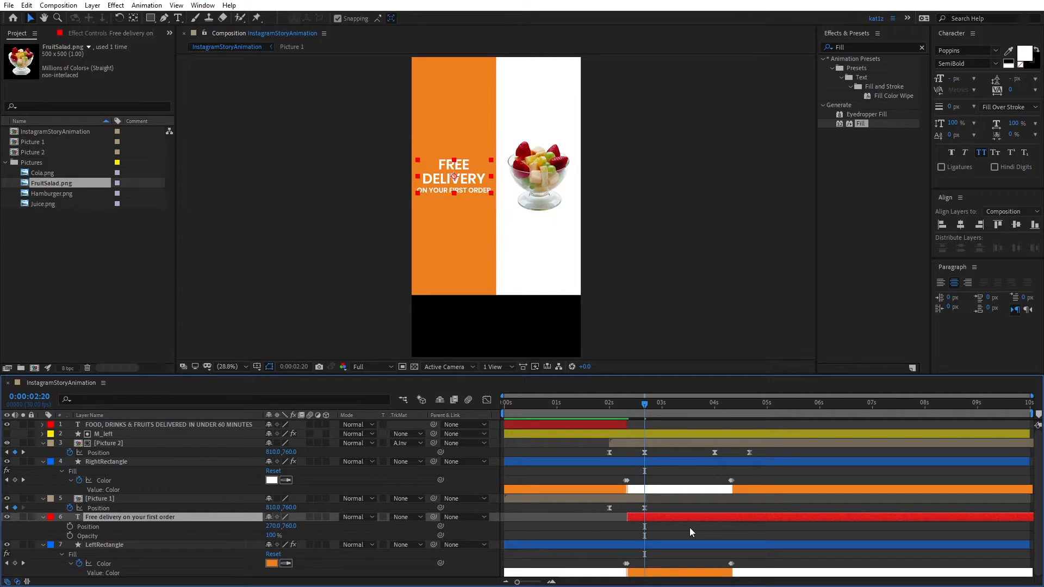
{"action": "left_click", "coordinate": [70, 535]}
{"action": "left_click", "coordinate": [70, 526]}
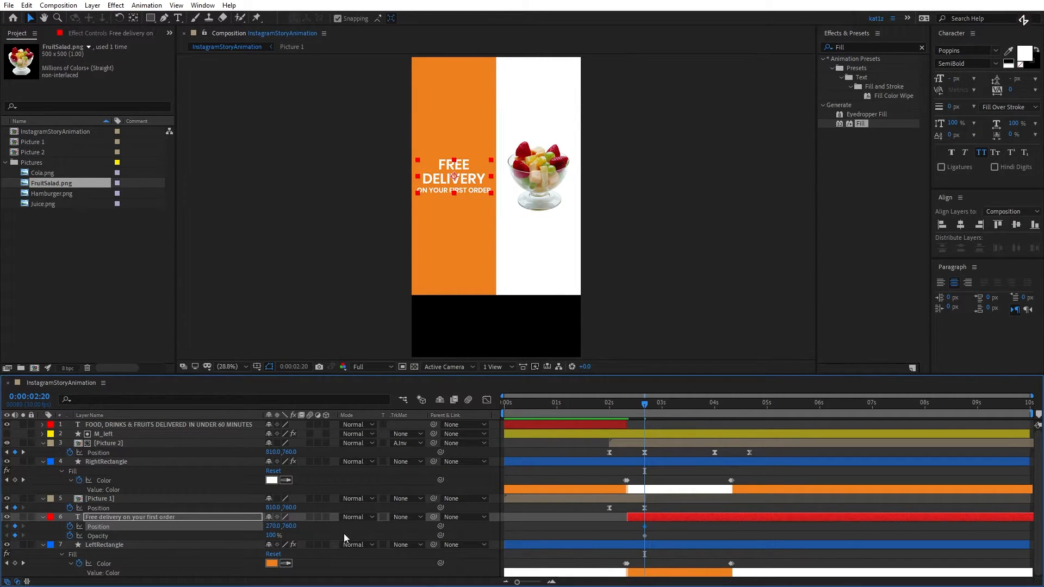
- At 0:00:02:10, set the free delivery text's vertical Position to 810 and its Opacity to 0%
{"action": "key", "text": "shift+Page_Up"}
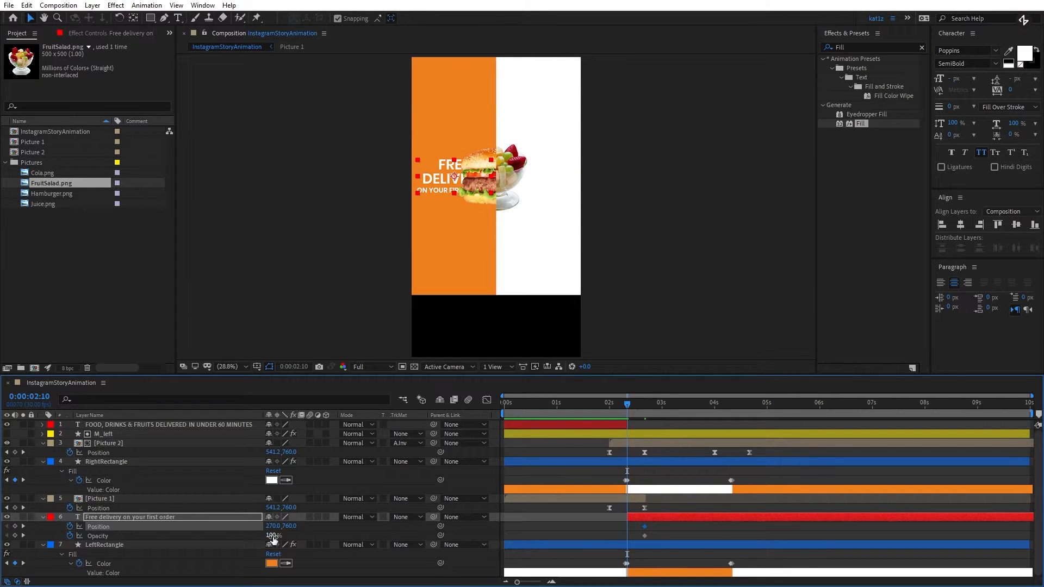
{"action": "left_click_drag", "start_coordinate": [289, 526], "coordinate": [315, 528]}
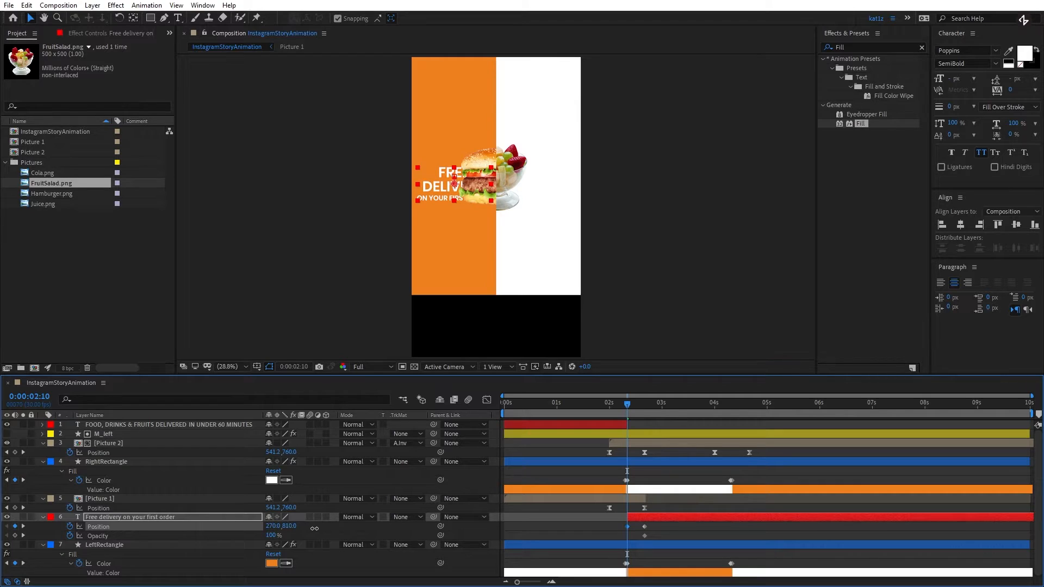
{"action": "left_click", "coordinate": [273, 536]}
{"action": "type", "text": "0"}
{"action": "key", "text": "Return"}
- Easy-ease the text's Position and Opacity keyframes and shape their speed curves to peak early with a long, slow finish
{"action": "left_click_drag", "start_coordinate": [660, 525], "coordinate": [616, 540]}
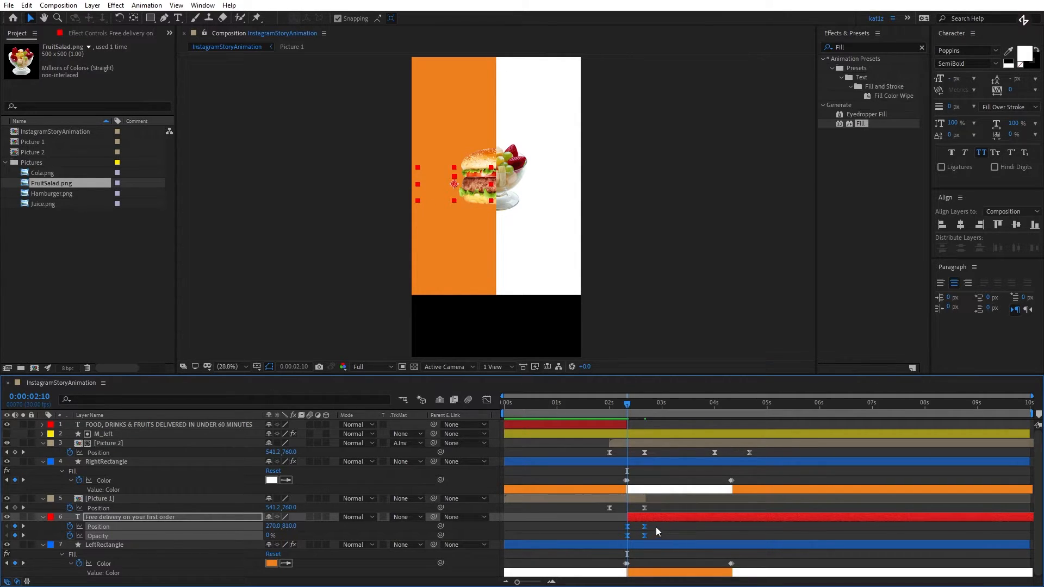
{"action": "left_click", "coordinate": [489, 397]}
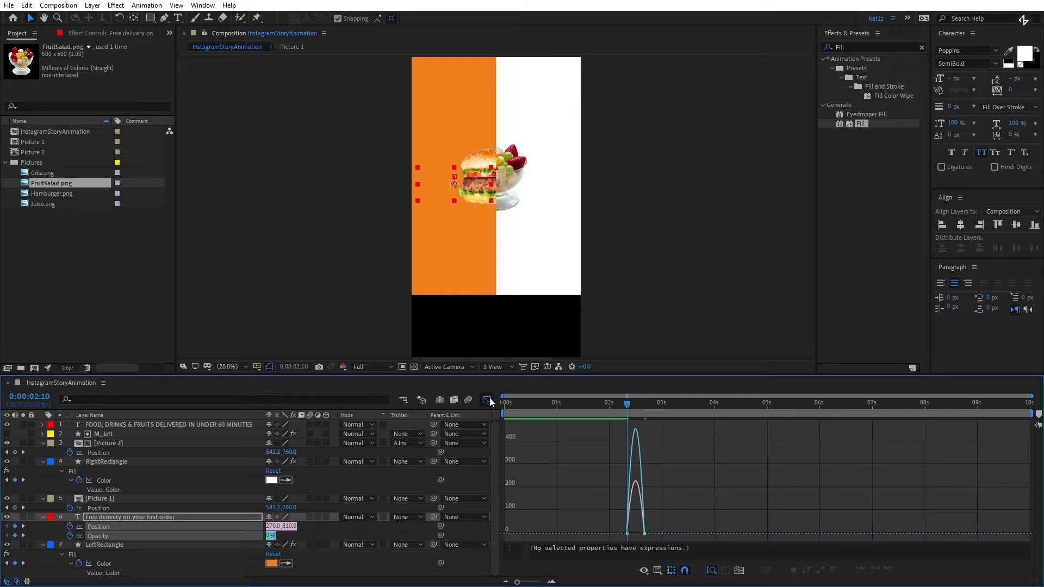
{"action": "scroll", "coordinate": [623, 510], "scroll_direction": "up", "scroll_amount": 5}
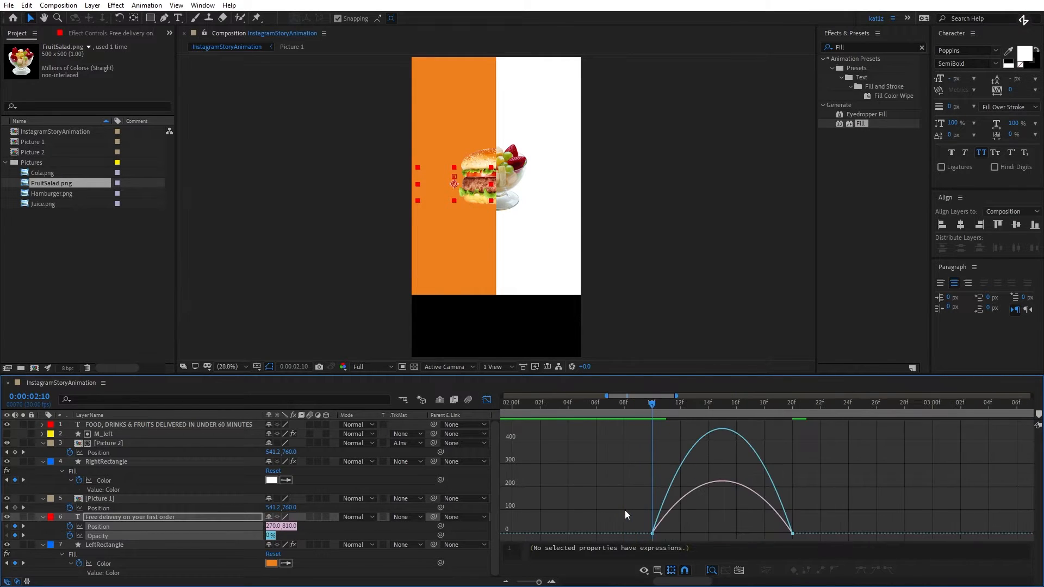
{"action": "right_click", "coordinate": [832, 484]}
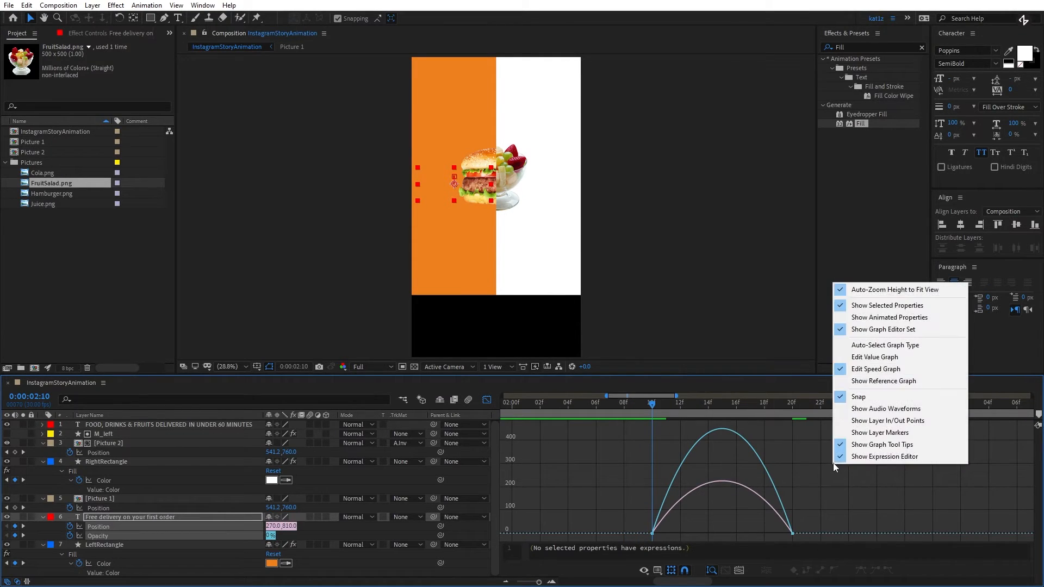
{"action": "left_click", "coordinate": [796, 505]}
{"action": "left_click_drag", "start_coordinate": [828, 517], "coordinate": [706, 532]}
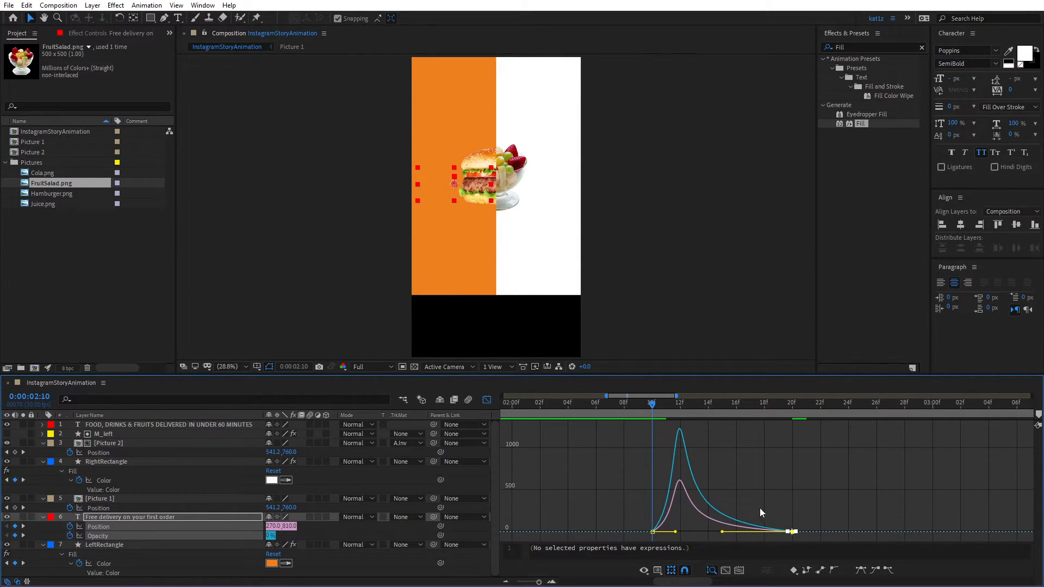
{"action": "left_click", "coordinate": [486, 400]}
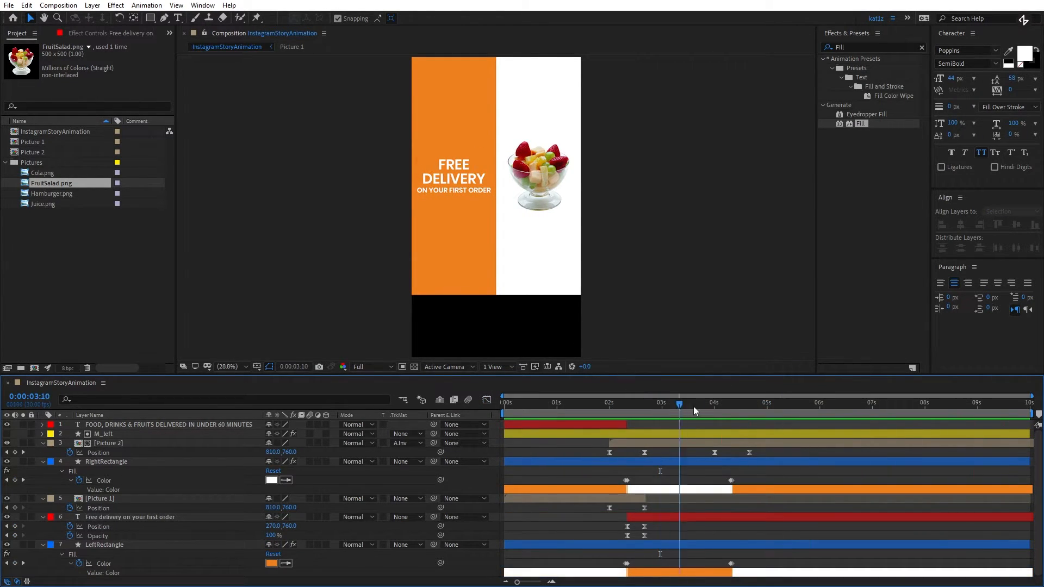
- Split the free delivery text layer at 0:00:04:10 and delete the part after it
{"action": "left_click_drag", "start_coordinate": [694, 407], "coordinate": [736, 416]}
{"action": "left_click", "coordinate": [768, 518]}
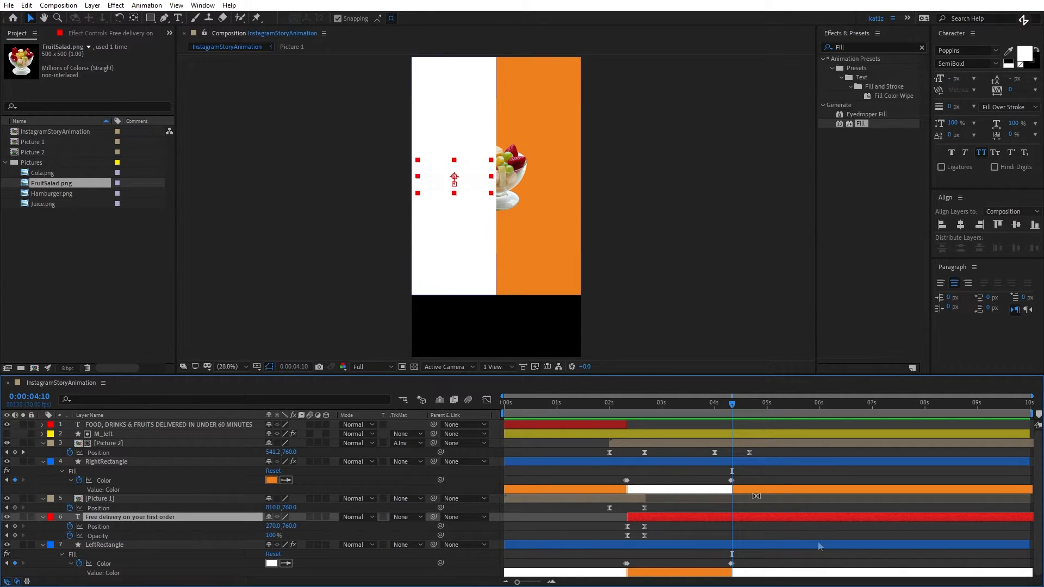
{"action": "key", "text": "ctrl+shift+d"}
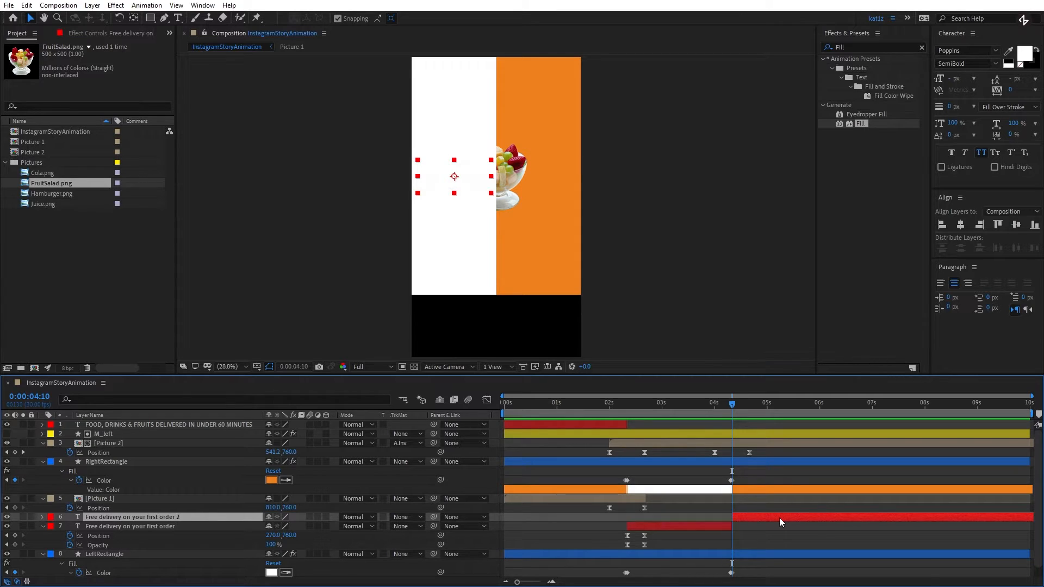
{"action": "key", "text": "Delete"}
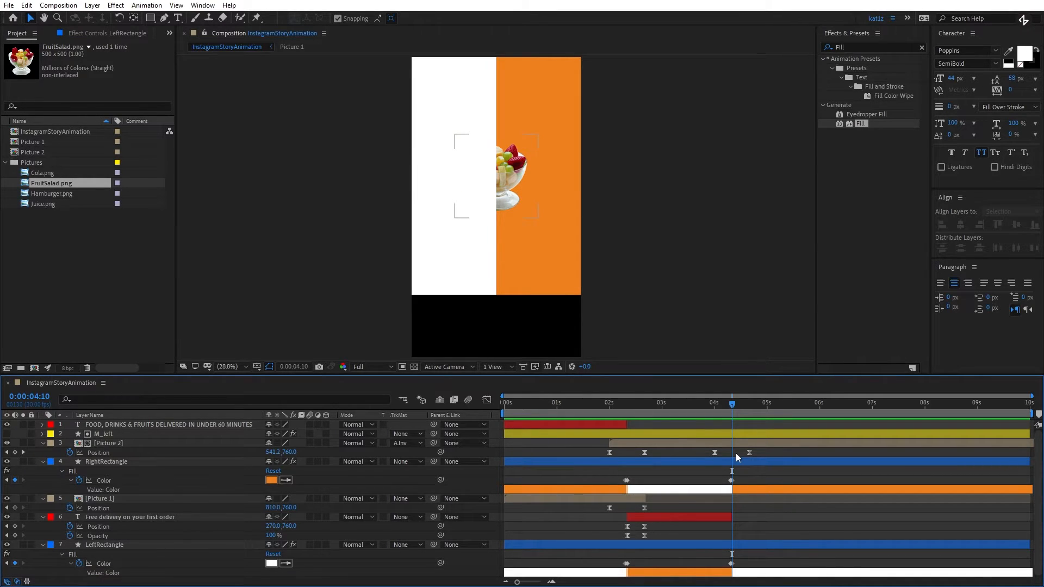
- Collapse the expanded properties of all layers in the timeline and deselect them
{"action": "key", "text": "ctrl+a"}
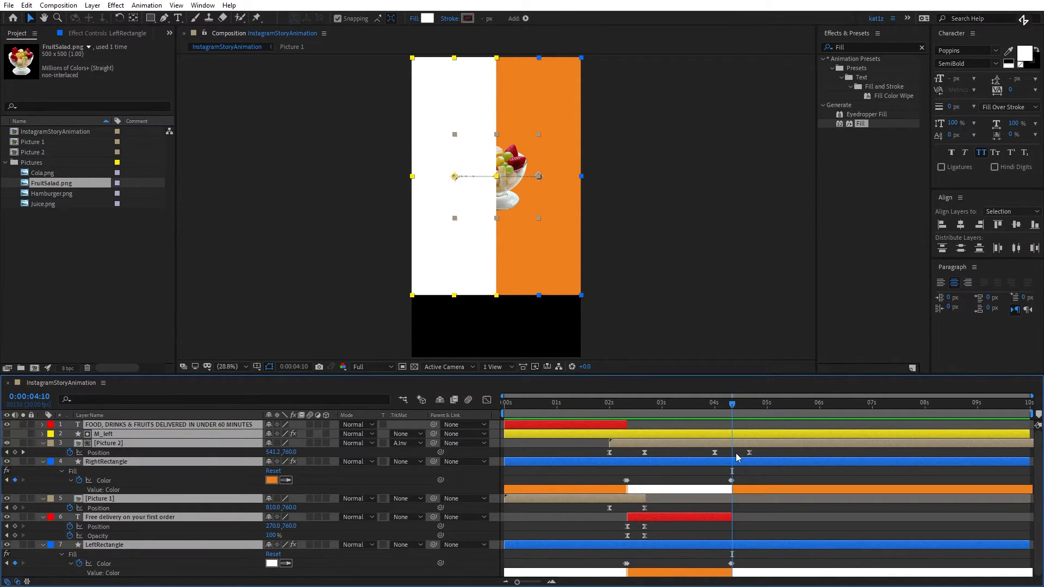
{"action": "key", "text": "u"}
{"action": "key", "text": "u"}
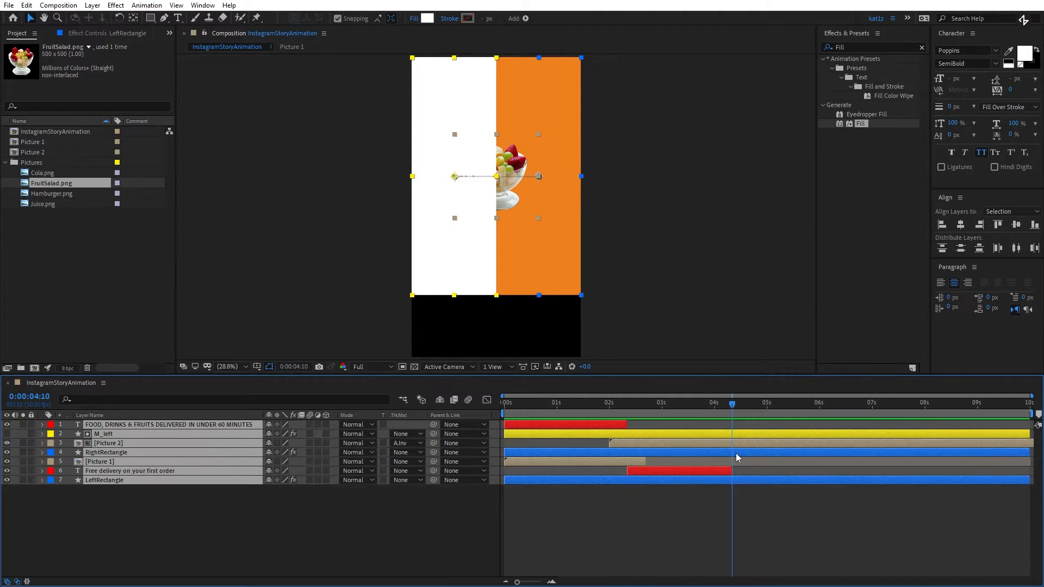
{"action": "left_click", "coordinate": [715, 504]}
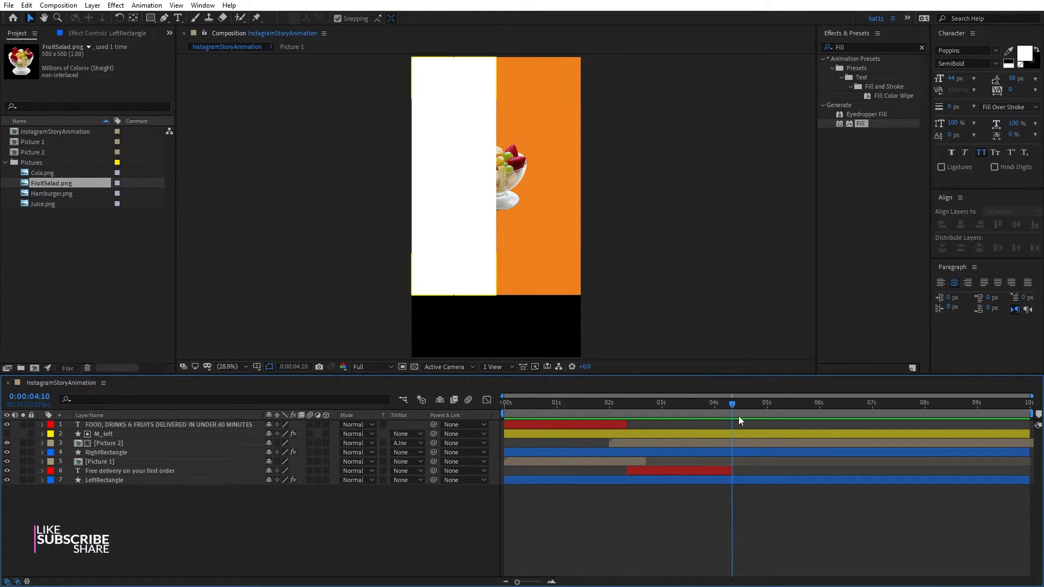
- Reveal the Position keyframes of Picture 2 and move the current time to 0:00:04:00
{"action": "left_click_drag", "start_coordinate": [734, 406], "coordinate": [733, 409]}
{"action": "left_click", "coordinate": [673, 445]}
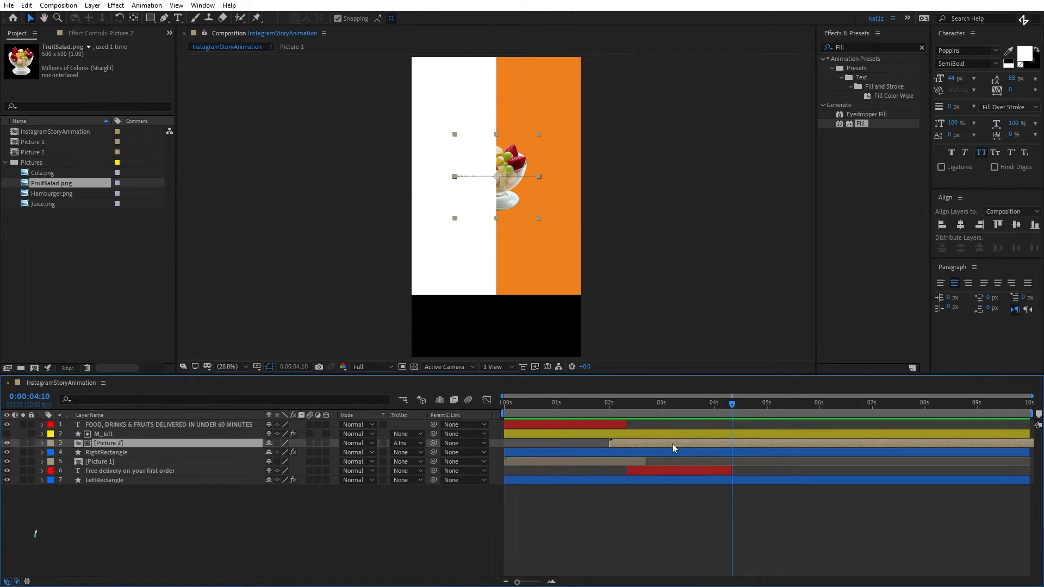
{"action": "key", "text": "p"}
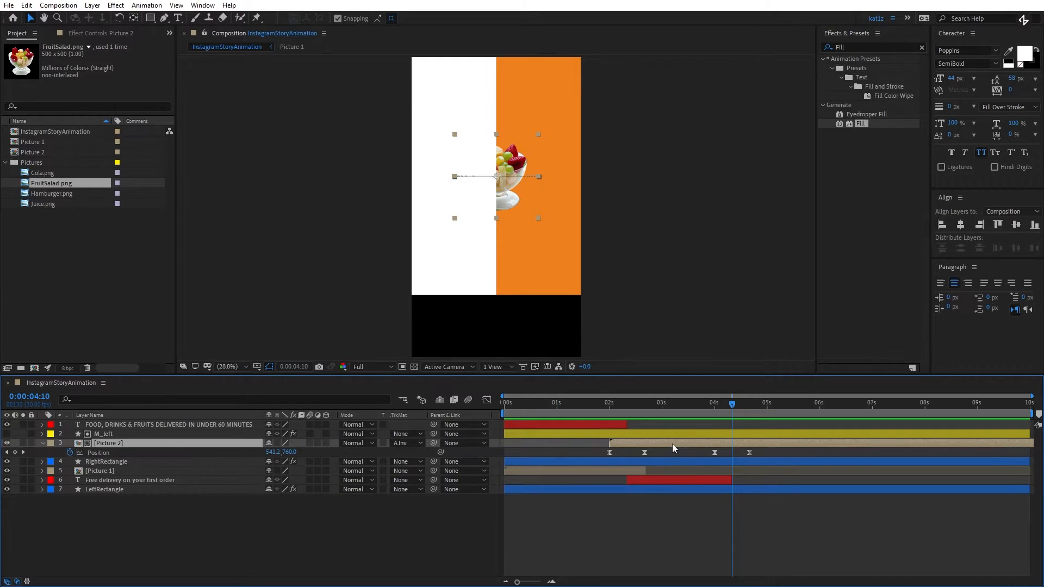
{"action": "left_click_drag", "start_coordinate": [734, 405], "coordinate": [722, 408]}
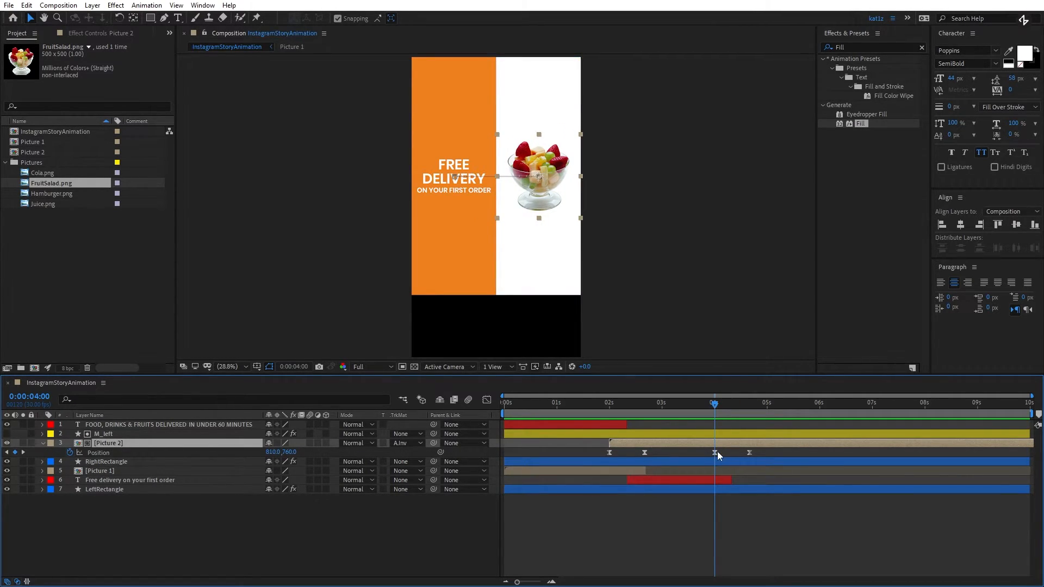
- Place Cola.png above M_left, centered on the white right rectangle, and pre-compose it as "Picture 3"
{"action": "left_click_drag", "start_coordinate": [42, 173], "coordinate": [132, 426]}
{"action": "left_click_drag", "start_coordinate": [496, 191], "coordinate": [539, 160]}
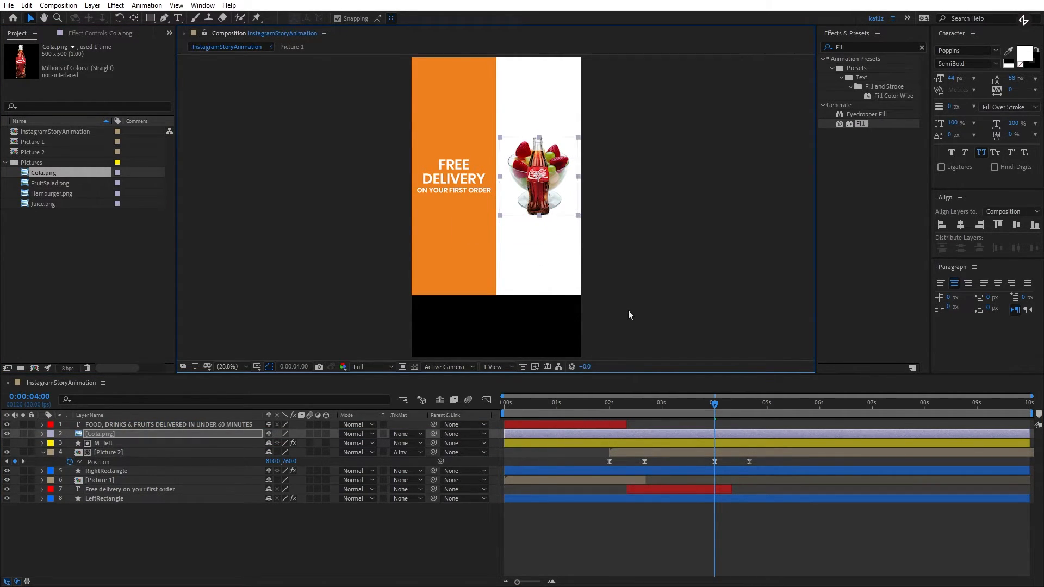
{"action": "left_click", "coordinate": [162, 433]}
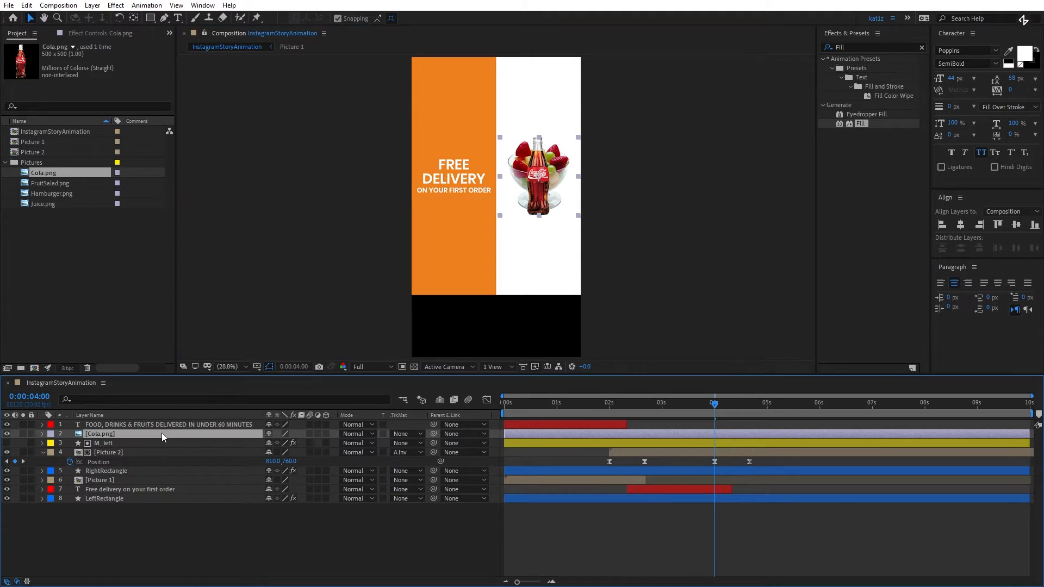
{"action": "key", "text": "ctrl+shift+c"}
{"action": "type", "text": "Pi"}
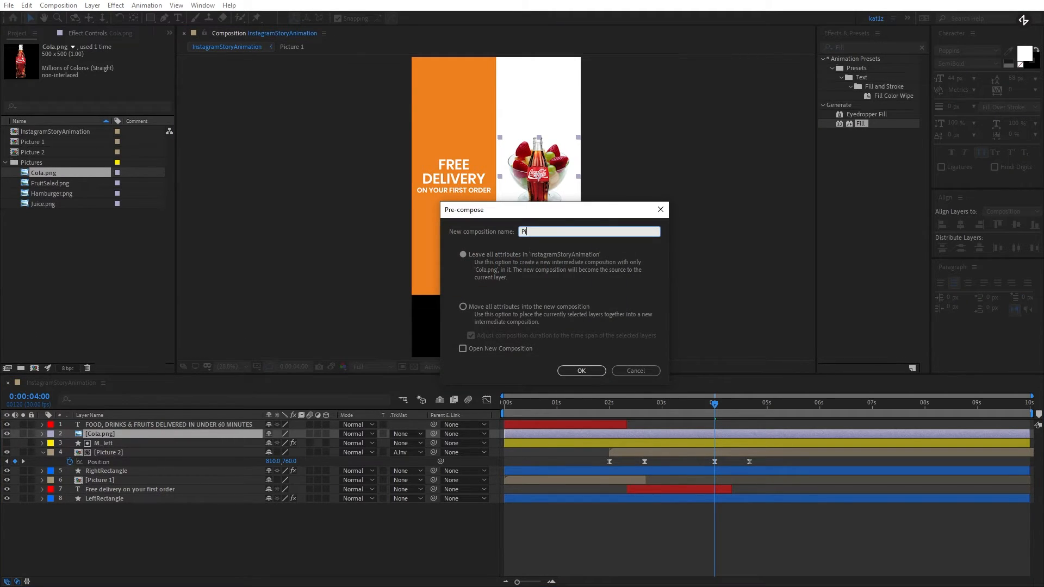
{"action": "type", "text": "cture 3"}
{"action": "key", "text": "Return"}
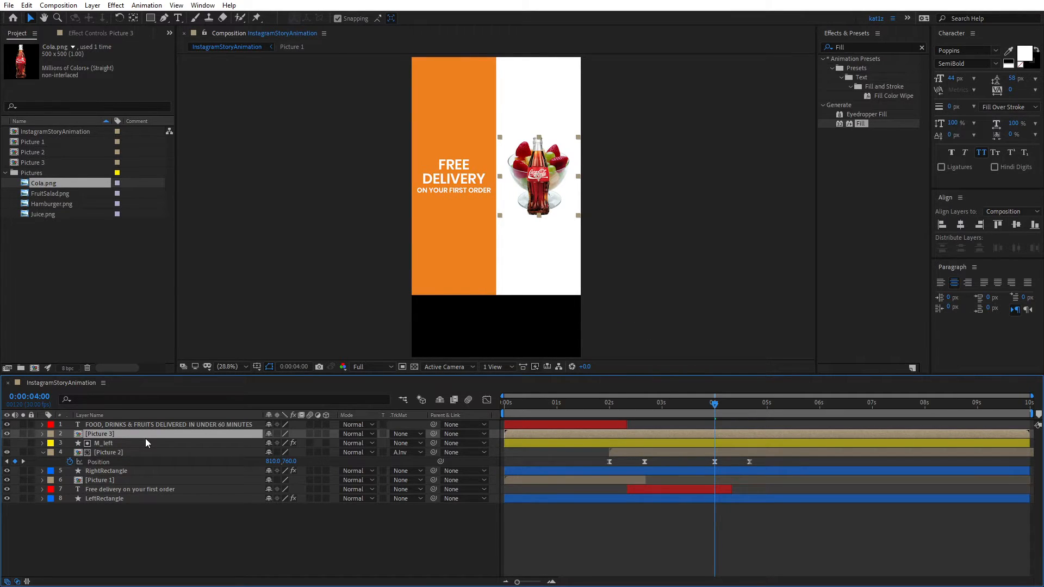
- Set the Scale of Picture 3 to 114%
{"action": "key", "text": "s"}
{"action": "left_click", "coordinate": [281, 444]}
{"action": "type", "text": "114"}
{"action": "key", "text": "Return"}
- Trim the start of Picture 3 to 0:00:04:00 and copy the last two Position keyframes of Picture 2 onto it
{"action": "left_click_drag", "start_coordinate": [772, 466], "coordinate": [710, 472]}
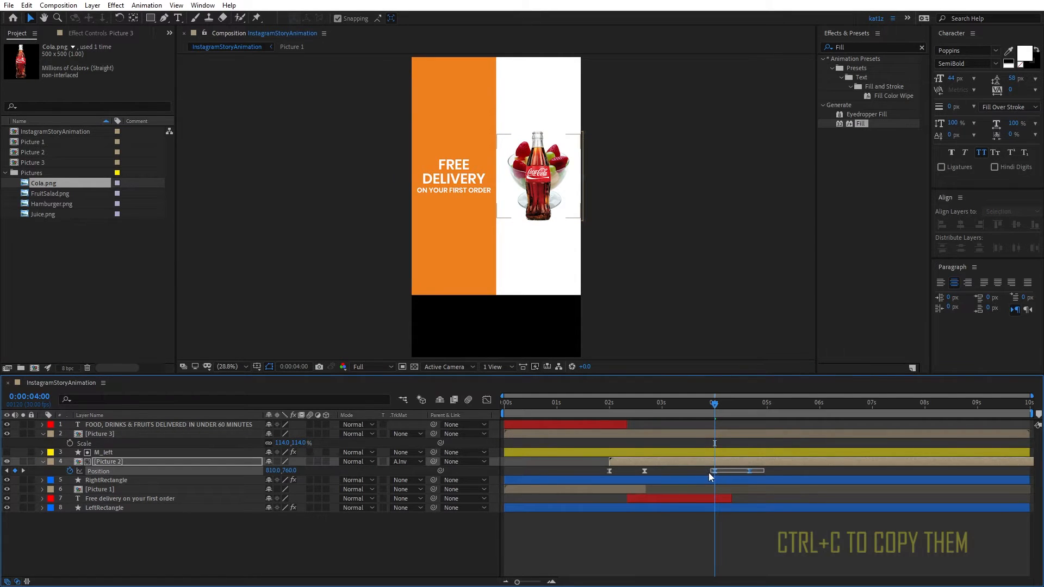
{"action": "left_click", "coordinate": [728, 434]}
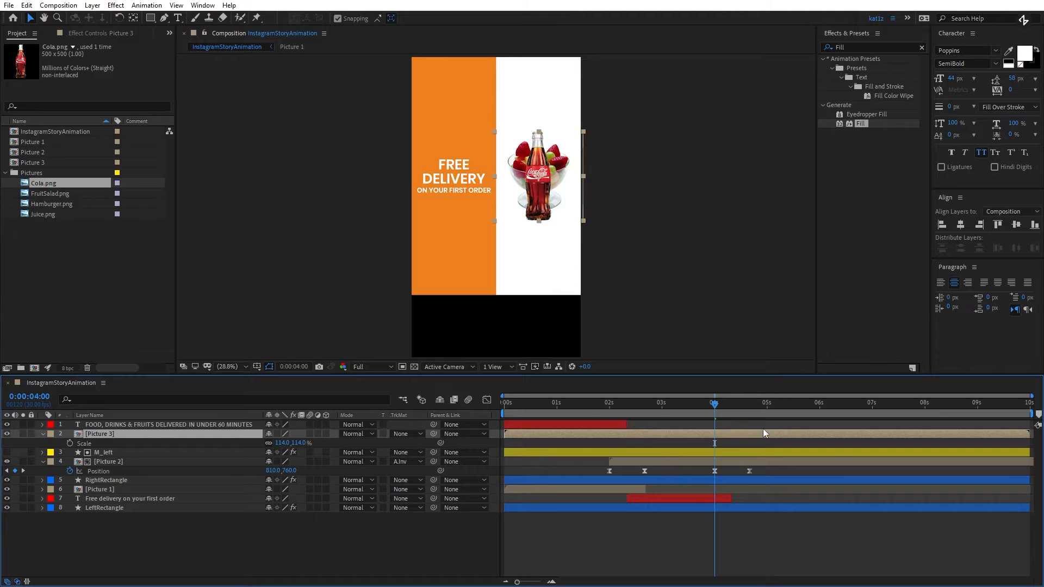
{"action": "key", "text": "alt+bracketleft"}
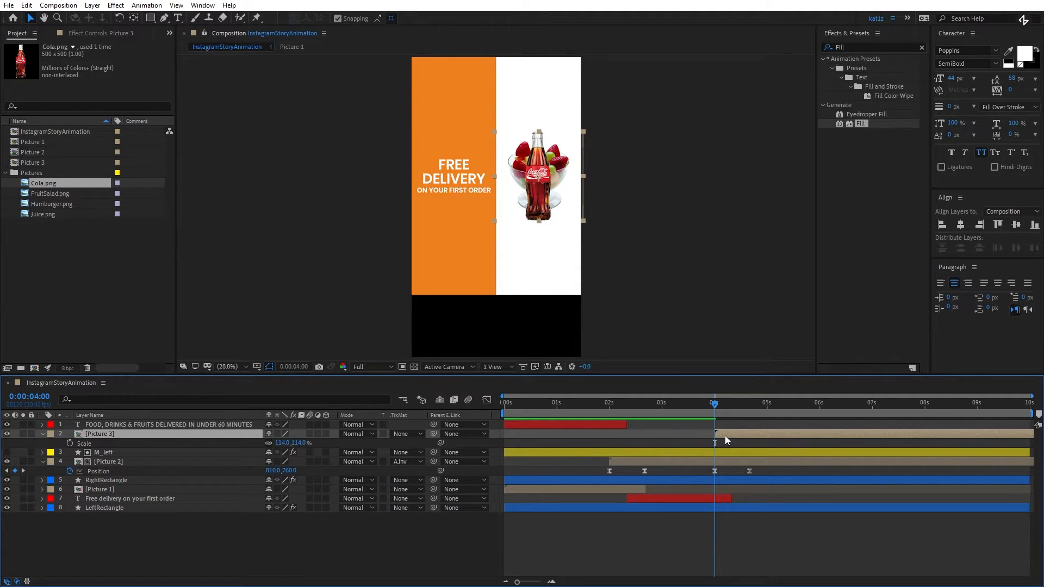
{"action": "key", "text": "ctrl+v"}
{"action": "left_click", "coordinate": [731, 435]}
{"action": "key", "text": "u"}
- Duplicate M_left, place the copy directly above Picture 3, and set it as the Alpha Matte of Picture 3
{"action": "left_click", "coordinate": [743, 451]}
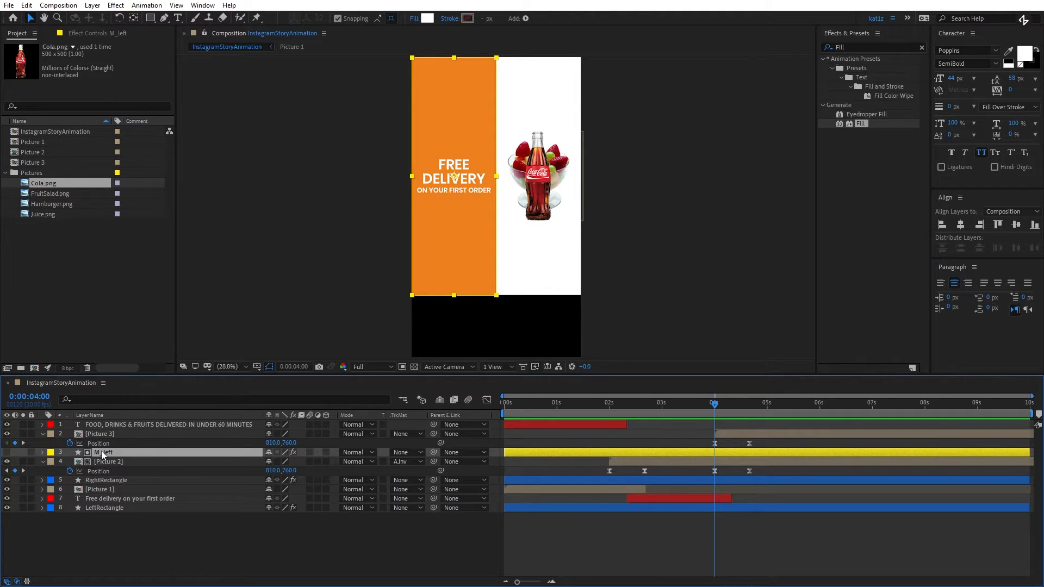
{"action": "key", "text": "ctrl+d"}
{"action": "left_click_drag", "start_coordinate": [106, 452], "coordinate": [114, 432]}
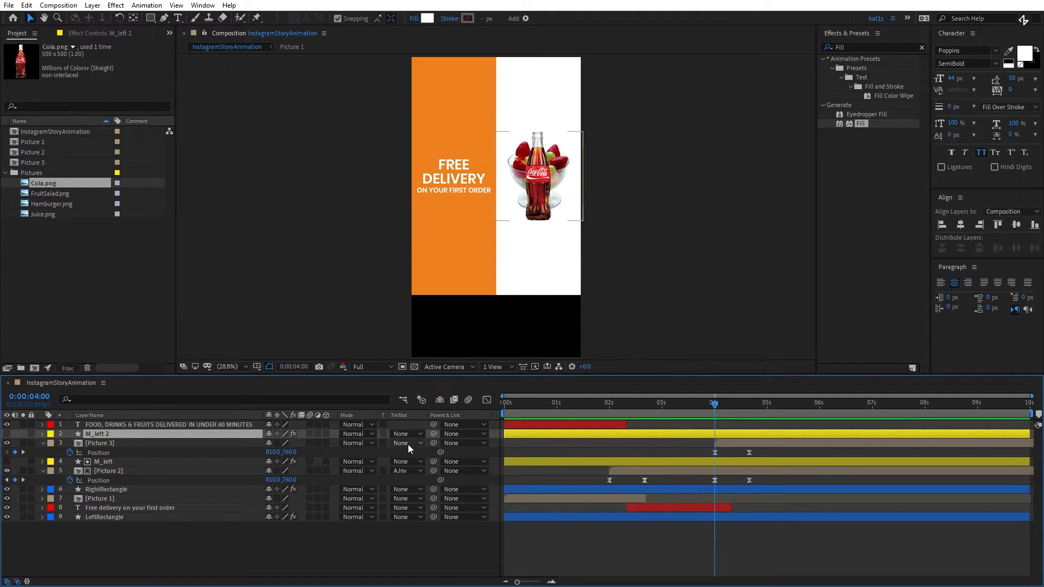
{"action": "left_click", "coordinate": [250, 443]}
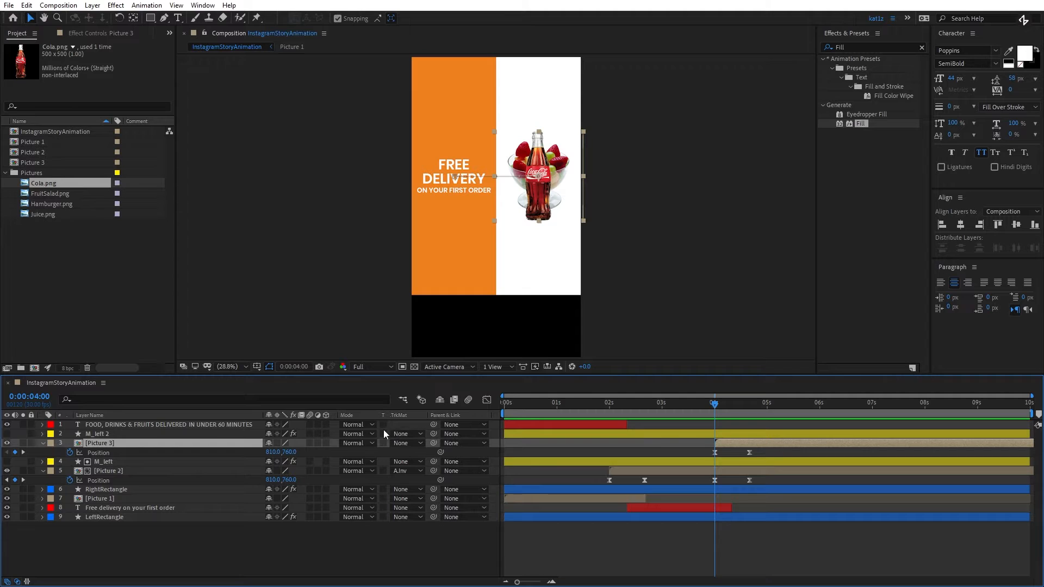
{"action": "left_click", "coordinate": [406, 442]}
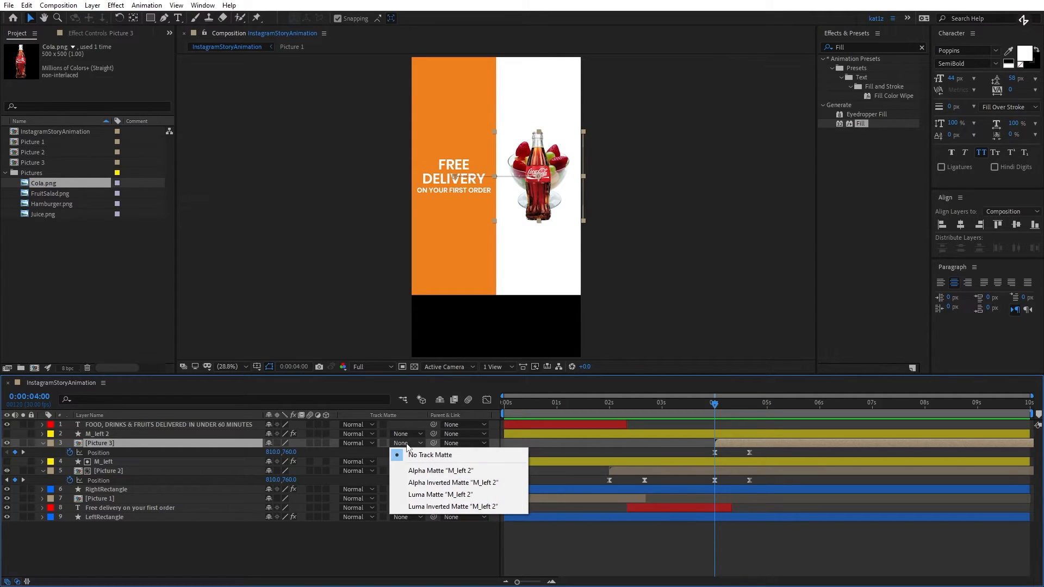
{"action": "left_click", "coordinate": [419, 472]}
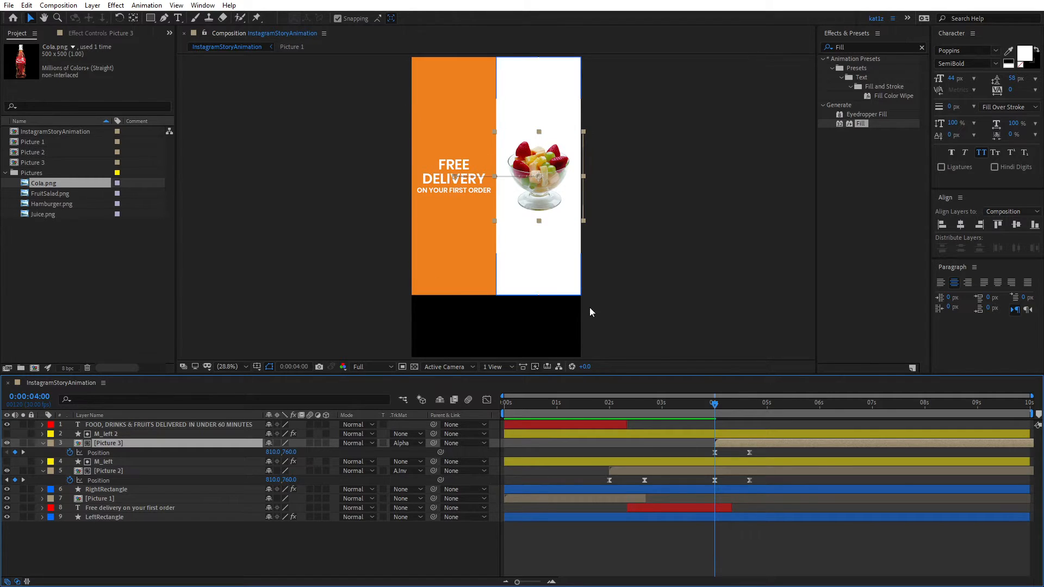
- Duplicate the "FOOD, DRINKS & FRUITS DELIVERED IN UNDER 60 MINUTES" text layer, placing the copy below Picture 2 with its start at 0:00:04:10
{"action": "mouse_move", "coordinate": [714, 403]}
{"action": "left_mouse_down"}
{"action": "mouse_move", "coordinate": [745, 404]}
{"action": "mouse_move", "coordinate": [732, 405]}
{"action": "left_mouse_up"}
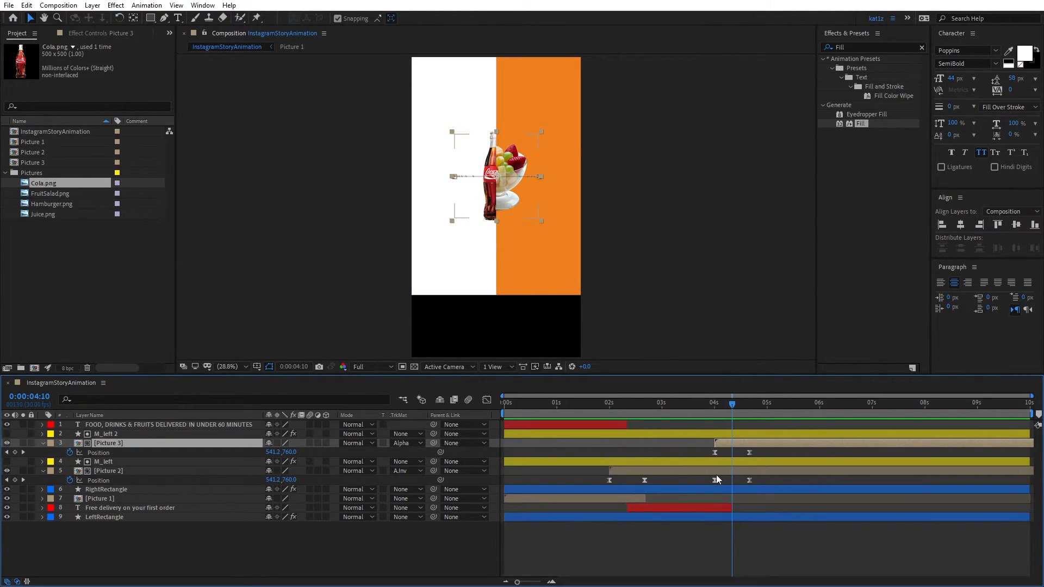
{"action": "left_click", "coordinate": [140, 425]}
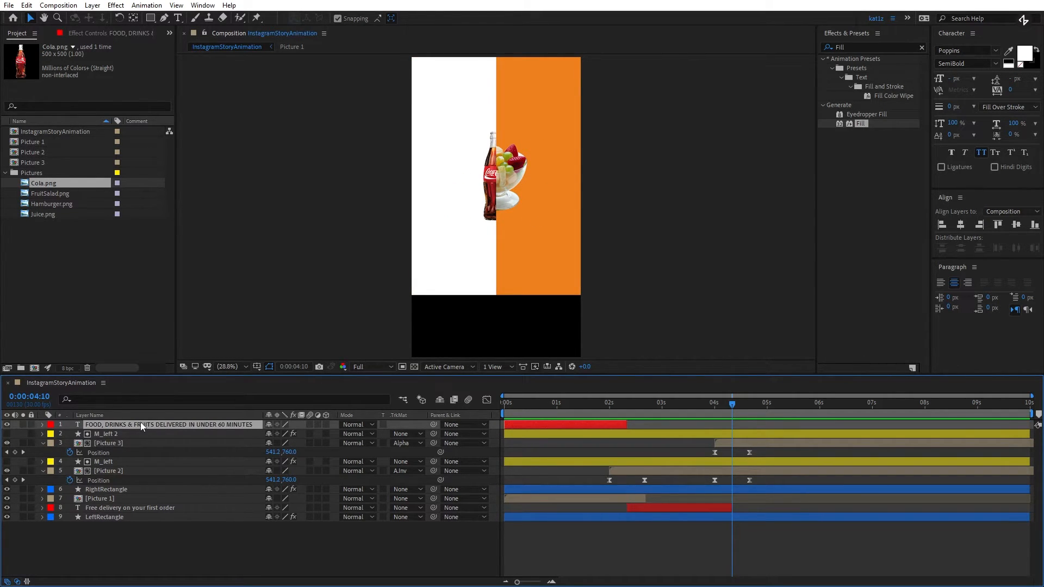
{"action": "key", "text": "ctrl+d"}
{"action": "left_click_drag", "start_coordinate": [113, 423], "coordinate": [118, 484]}
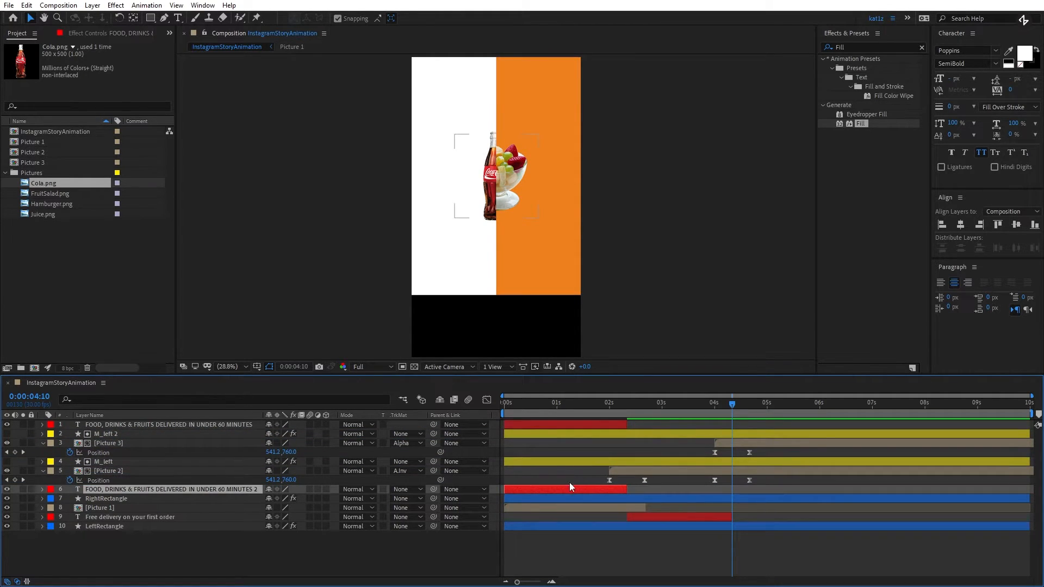
{"action": "key", "text": "bracketleft"}
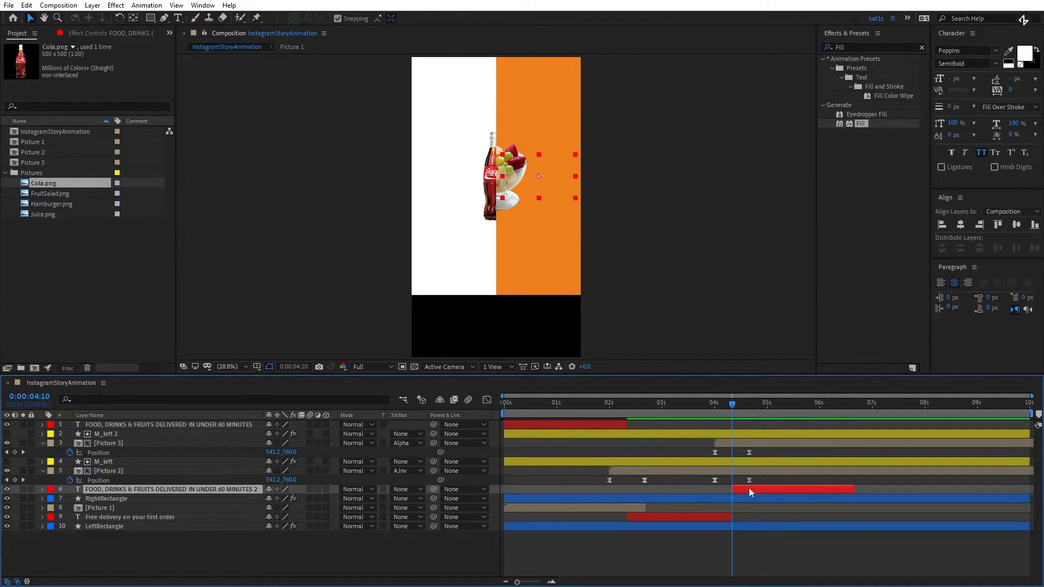
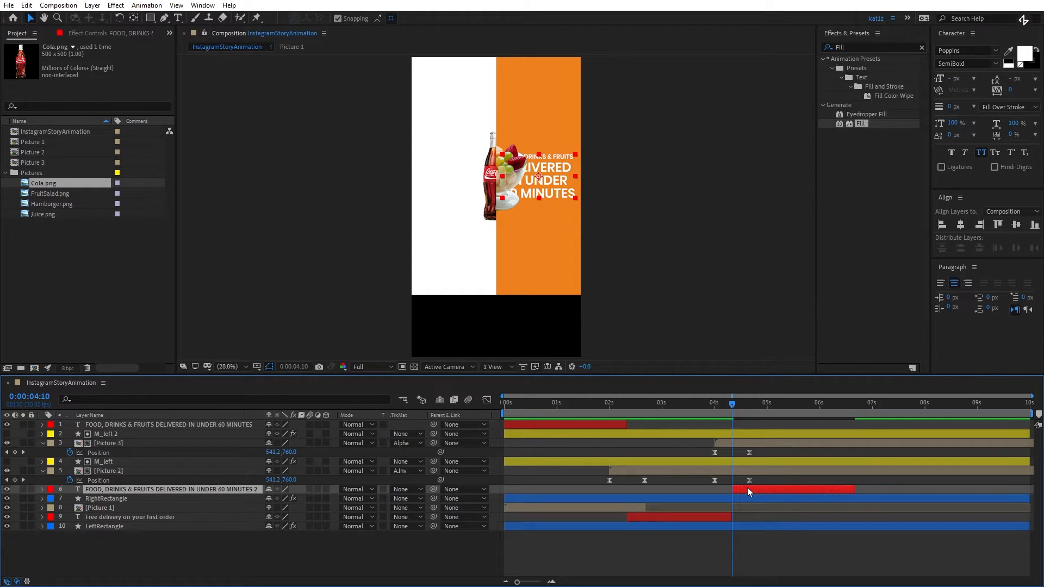
- Add Position and Opacity keyframes at 0:00:04:20 to the copied "FOOD, DRINKS & FRUITS DELIVERED IN UNDER 60 MINUTES 2" text layer
{"action": "key", "text": "alt+shift+p"}
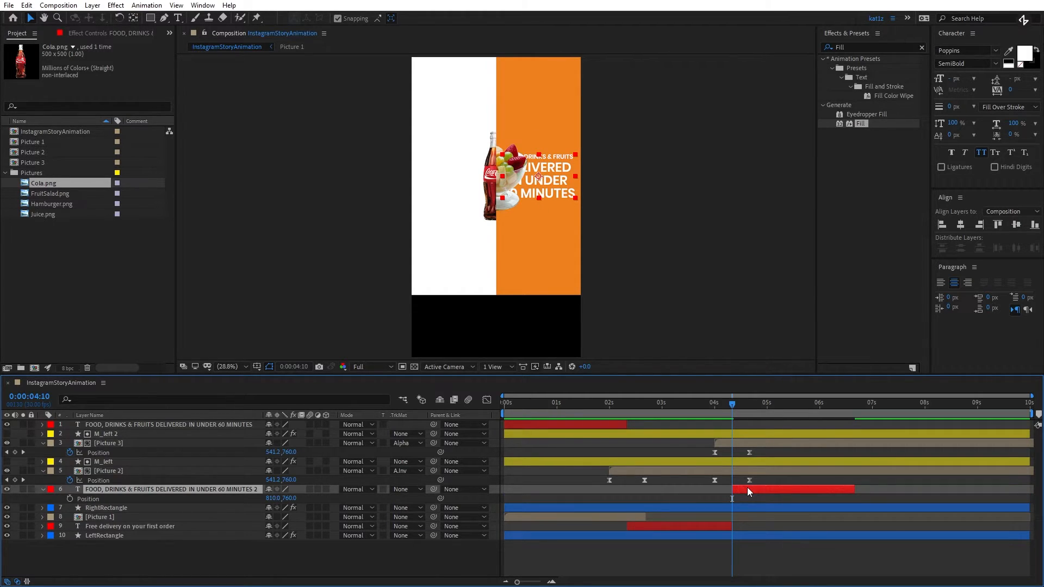
{"action": "key", "text": "alt+shift+t"}
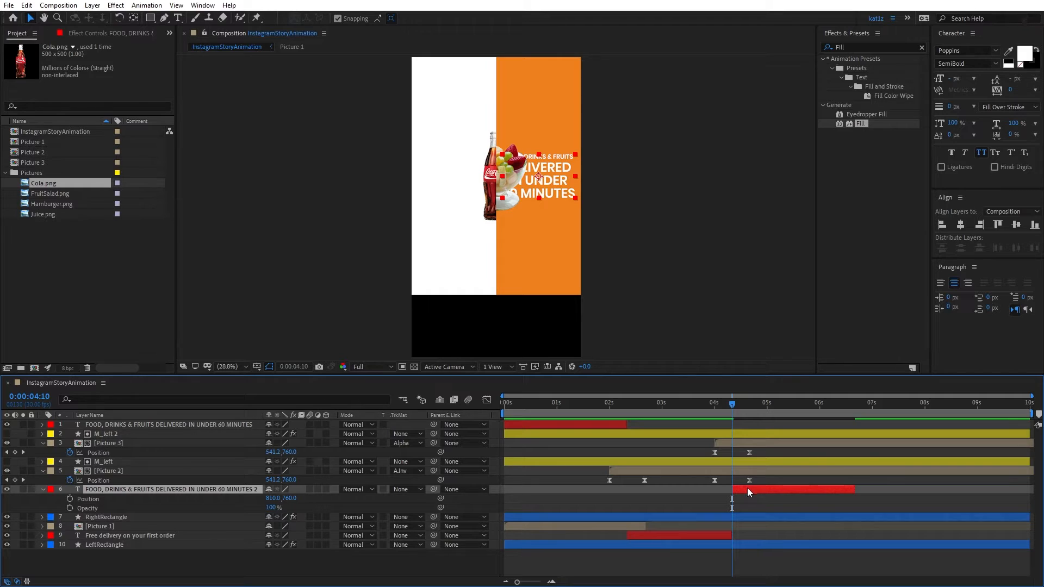
{"action": "key", "text": "shift+Page_Down"}
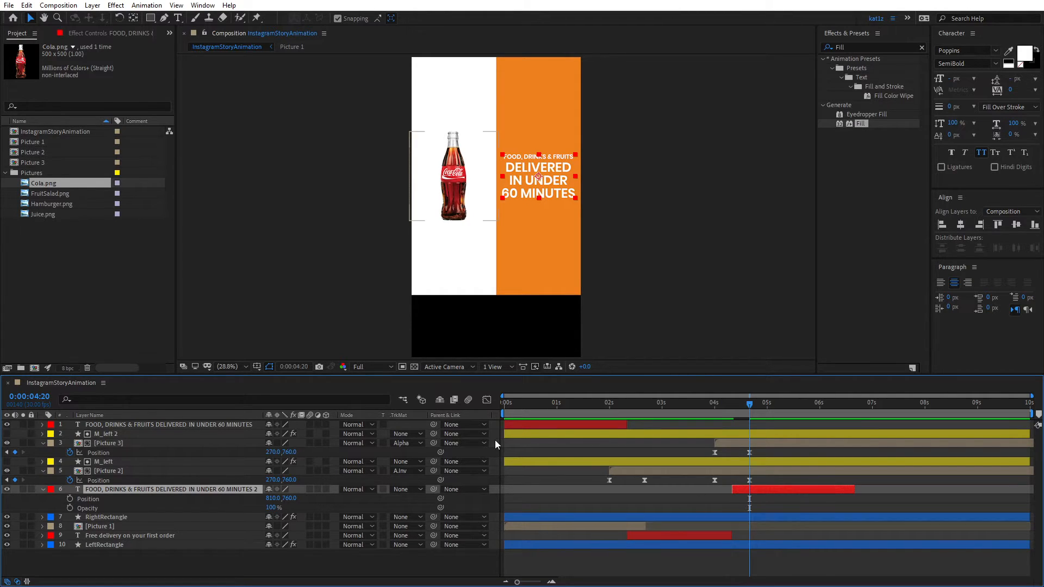
{"action": "left_click", "coordinate": [68, 505]}
{"action": "left_click", "coordinate": [71, 497]}
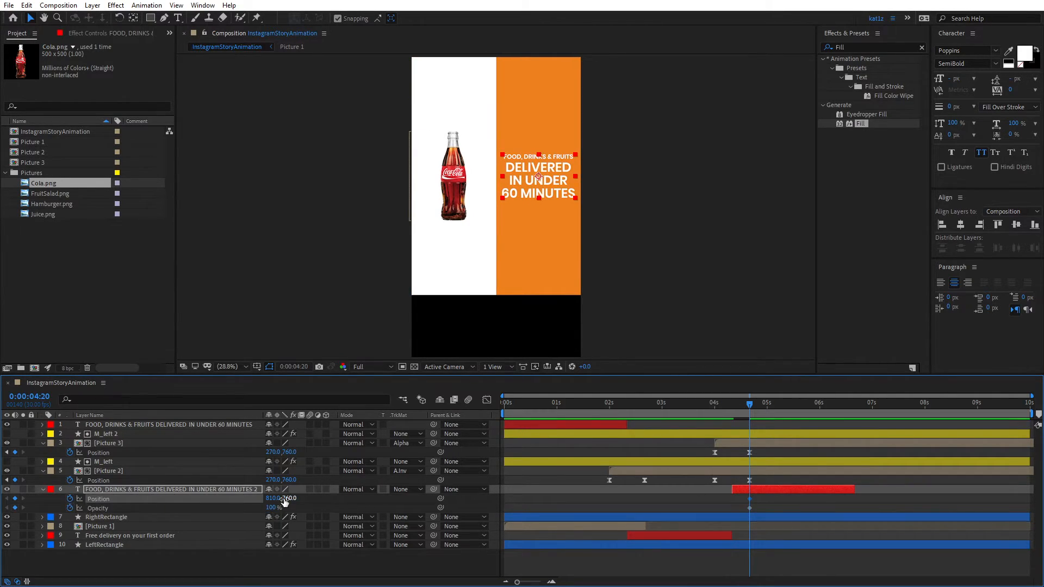
- At 0:00:04:10, set the copied text layer's Opacity to 0% and its vertical Position to 810
{"action": "key", "text": "shift+Page_Up"}
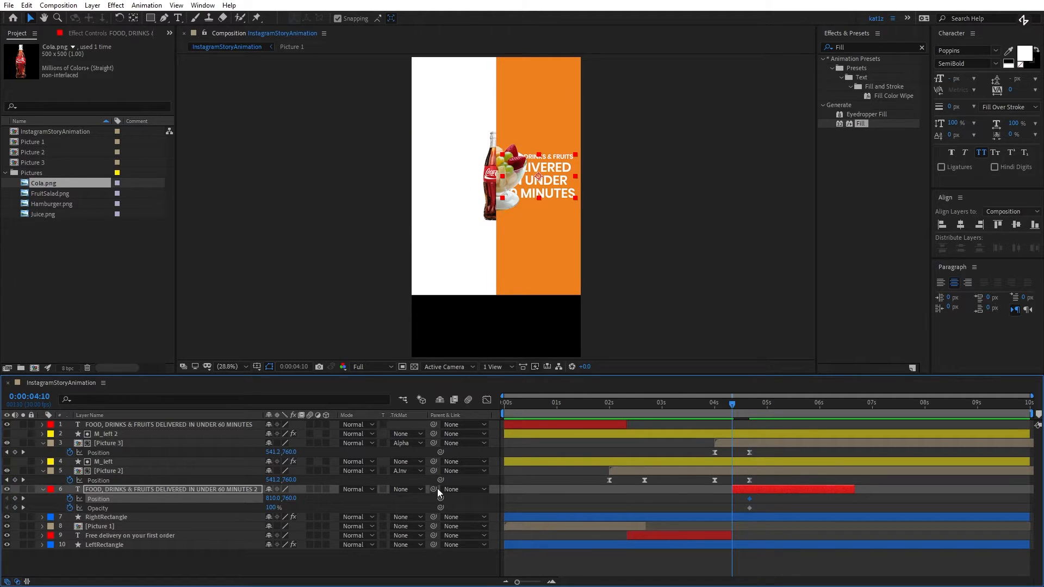
{"action": "left_click", "coordinate": [275, 508]}
{"action": "type", "text": "0"}
{"action": "key", "text": "Return"}
{"action": "left_click", "coordinate": [290, 499]}
{"action": "type", "text": "810"}
{"action": "key", "text": "Return"}
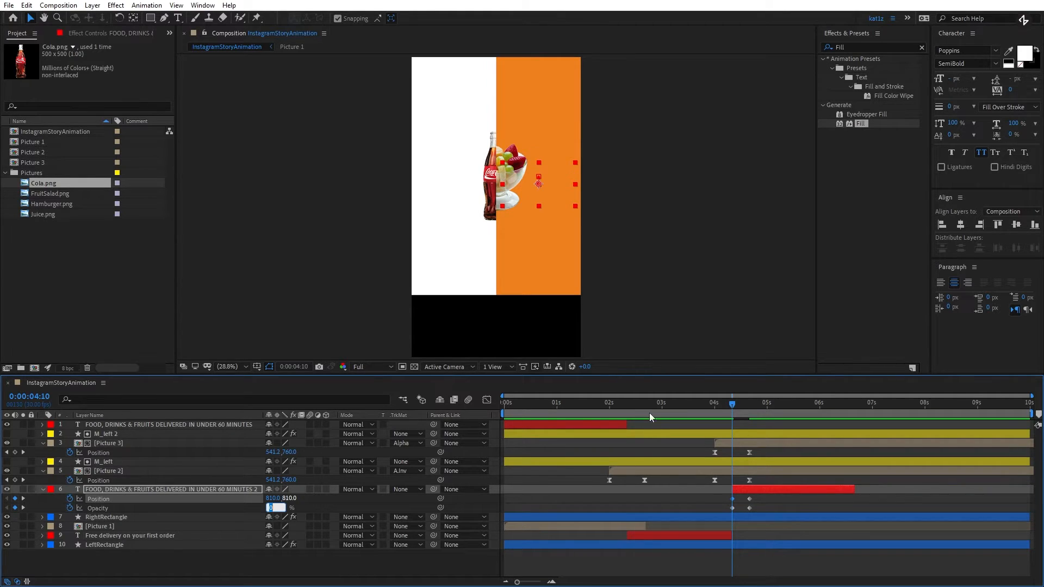
- Easy-ease the copied text layer's Position and Opacity keyframes and lengthen the ending ease so the speed curves peak early
{"action": "left_click_drag", "start_coordinate": [768, 497], "coordinate": [724, 512]}
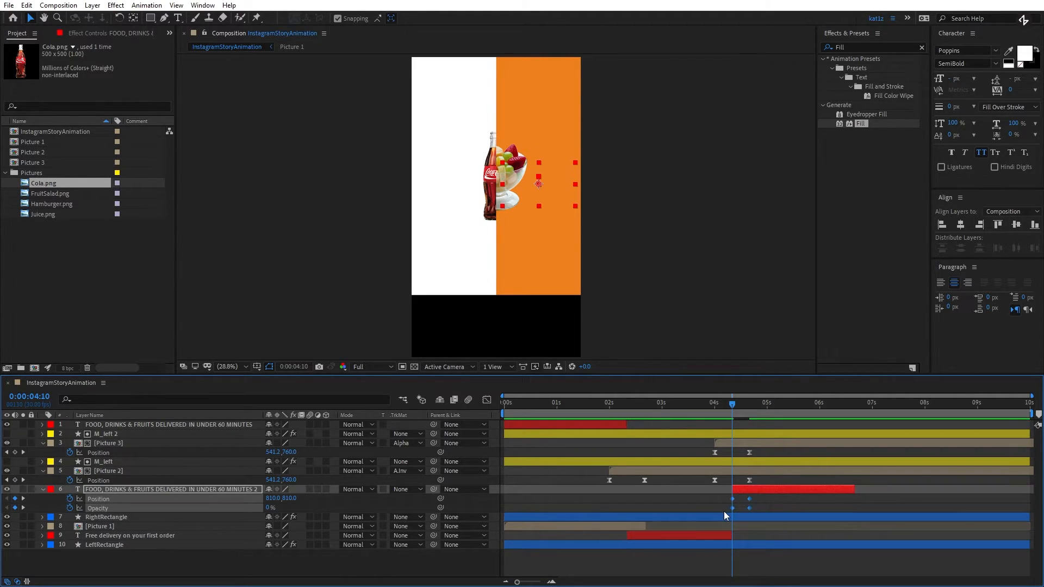
{"action": "left_click", "coordinate": [488, 401]}
{"action": "scroll", "coordinate": [741, 492], "scroll_direction": "up", "scroll_amount": 4}
{"action": "right_click", "coordinate": [826, 468]}
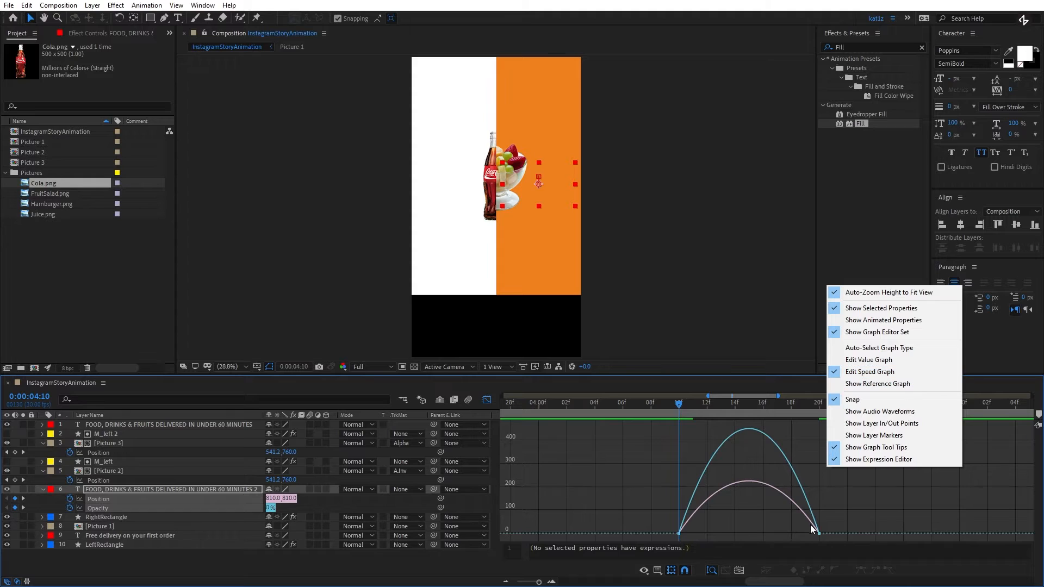
{"action": "left_click", "coordinate": [850, 520]}
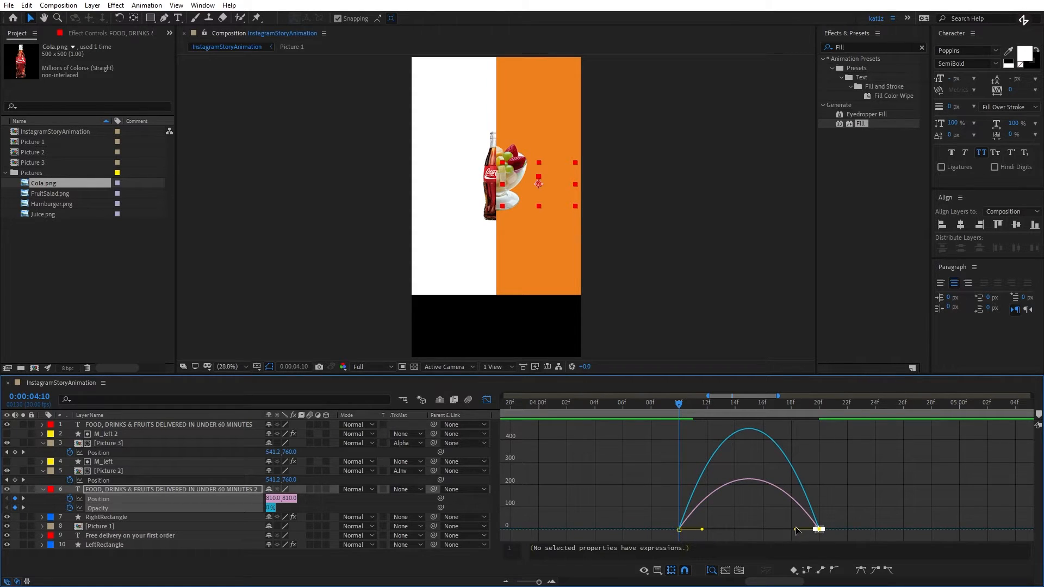
{"action": "left_click_drag", "start_coordinate": [797, 532], "coordinate": [741, 531]}
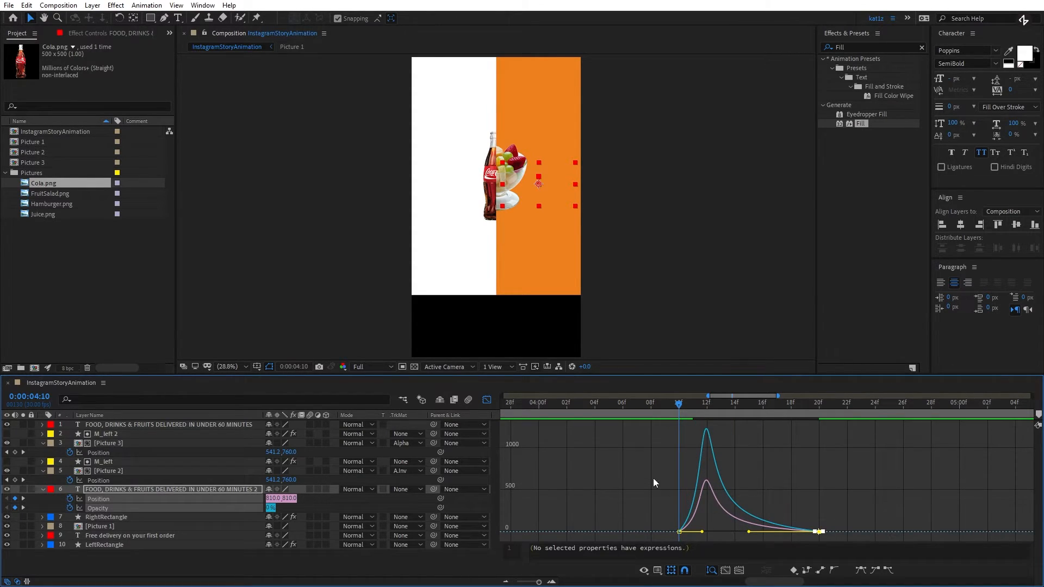
{"action": "left_click", "coordinate": [487, 401]}
- Play back the text's fade-and-rise animation from just before 0:00:04:10, together with the surrounding transition
{"action": "left_click", "coordinate": [668, 406]}
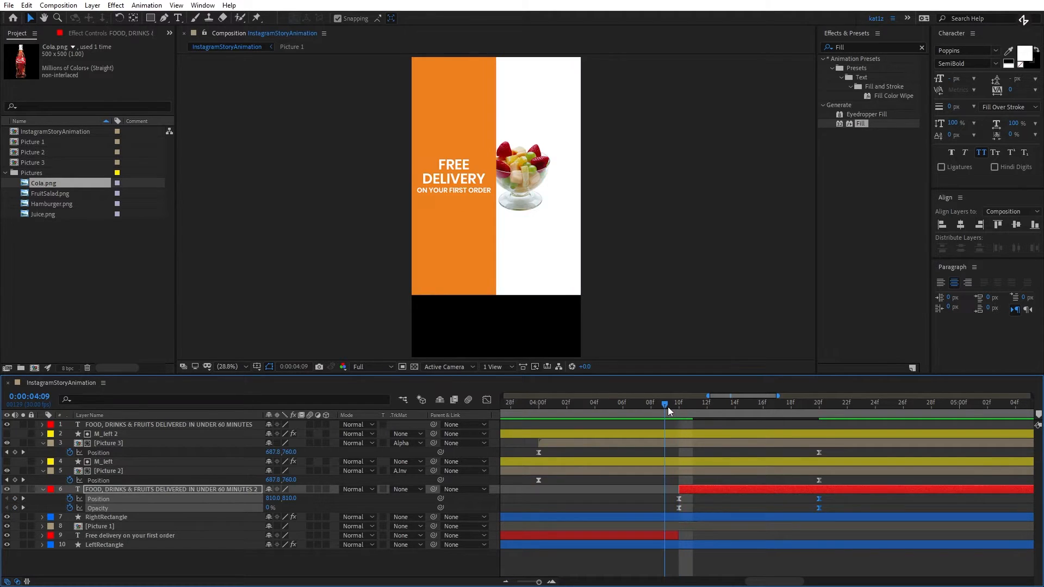
{"action": "key", "text": "space"}
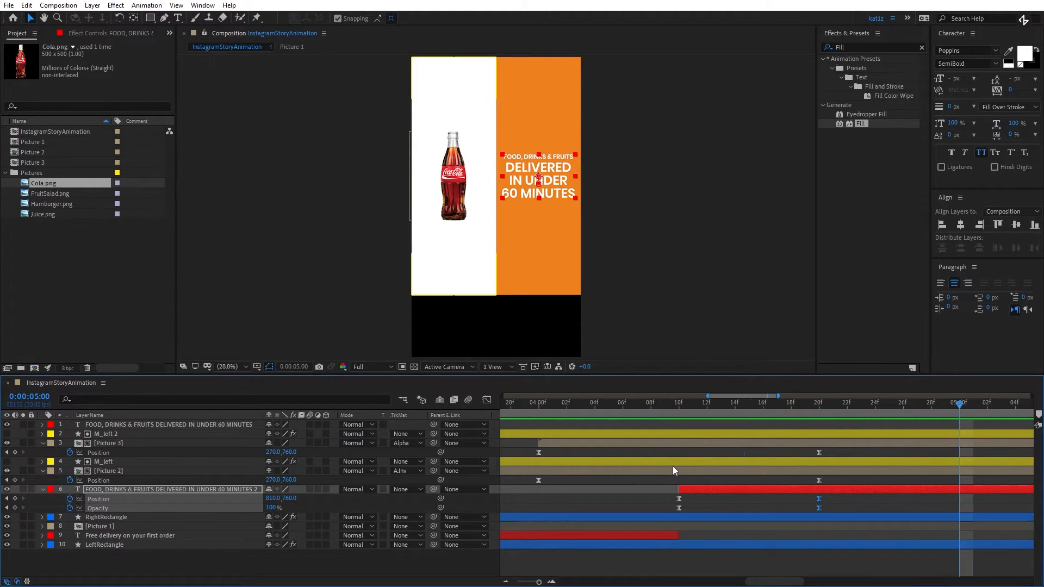
{"action": "scroll", "coordinate": [673, 465], "scroll_direction": "down", "scroll_amount": 2}
{"action": "left_click", "coordinate": [658, 406]}
{"action": "key", "text": "space"}
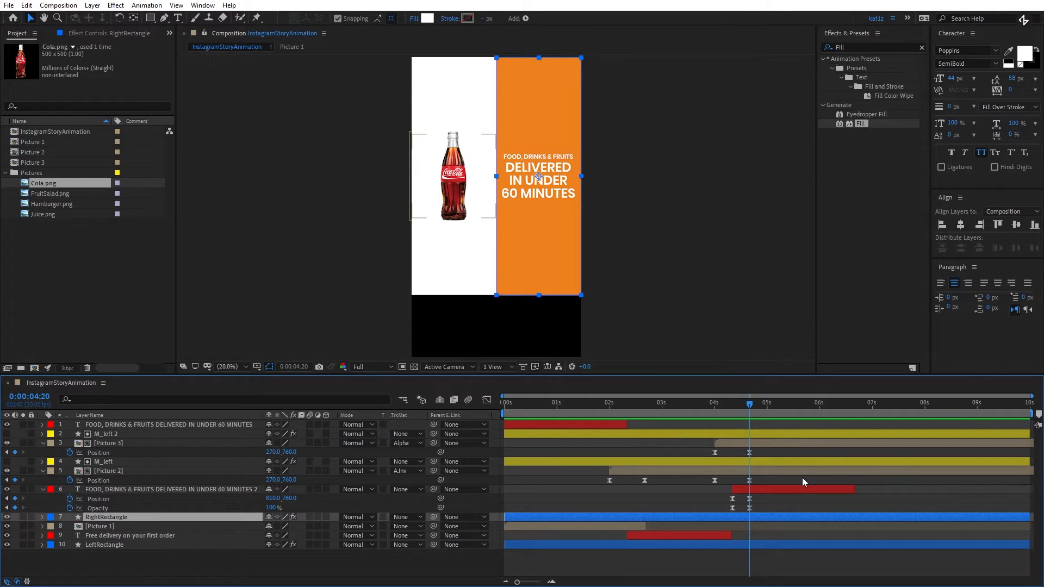
- Copy the first pair of Fill Color keyframes of RightRectangle and of LeftRectangle to 0:00:06:09 on each layer
{"action": "left_click", "coordinate": [123, 544], "text": "ctrl"}
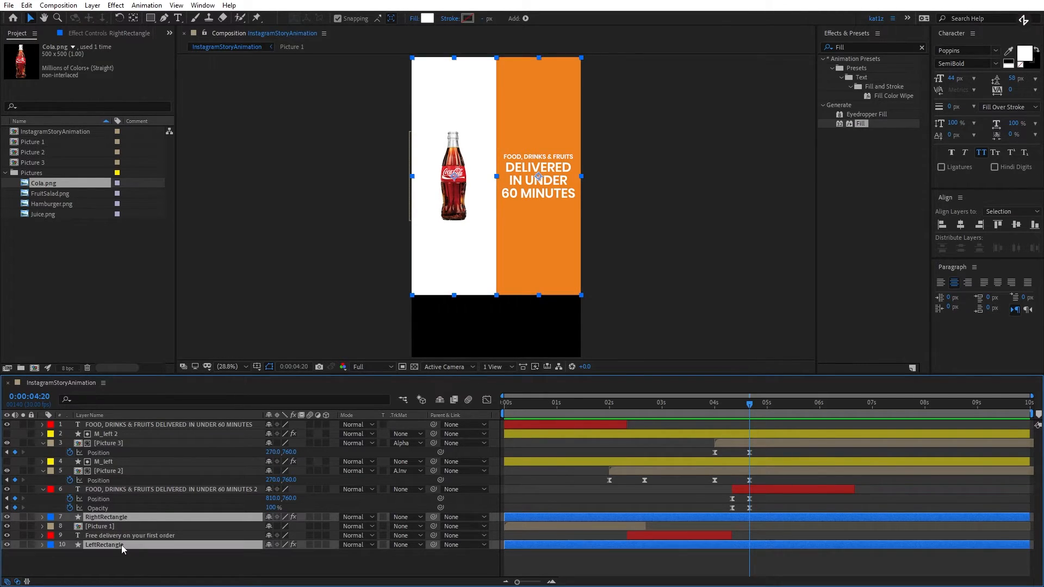
{"action": "key", "text": "u"}
{"action": "scroll", "coordinate": [663, 539], "scroll_direction": "down", "scroll_amount": 2}
{"action": "left_click_drag", "start_coordinate": [740, 408], "coordinate": [734, 412]}
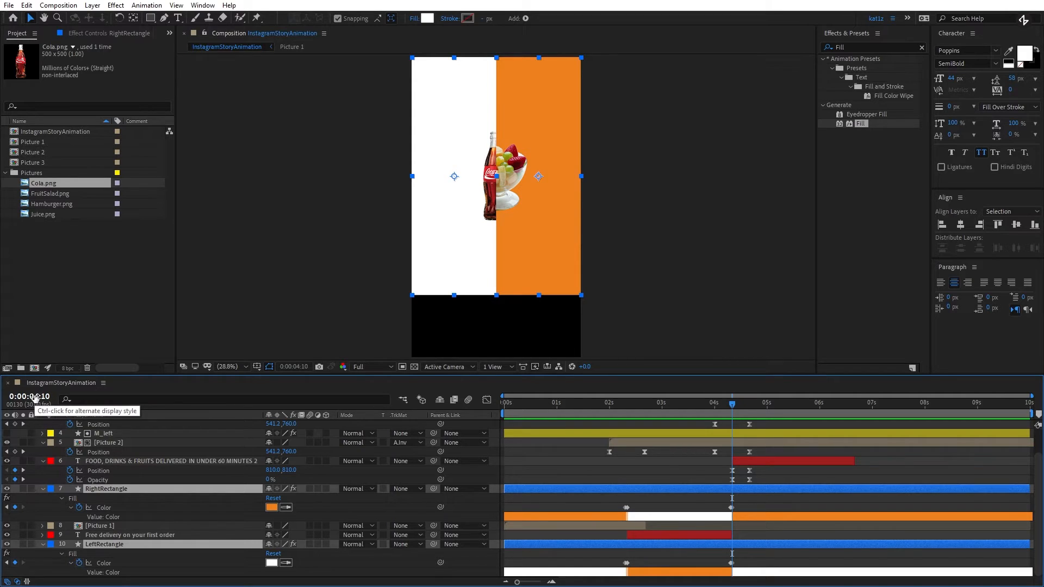
{"action": "left_click_drag", "start_coordinate": [820, 409], "coordinate": [835, 408]}
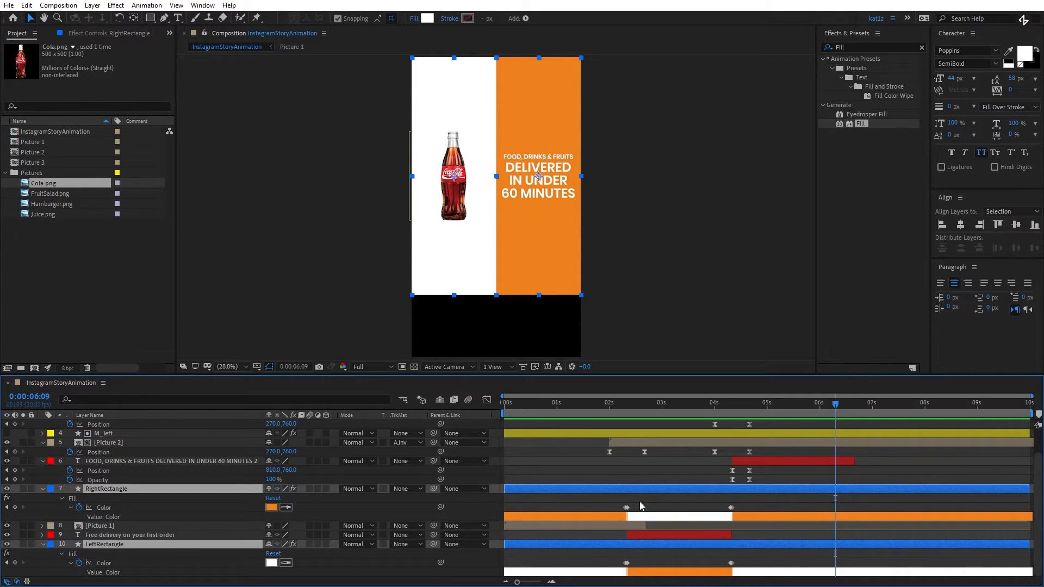
{"action": "left_click_drag", "start_coordinate": [640, 501], "coordinate": [621, 510]}
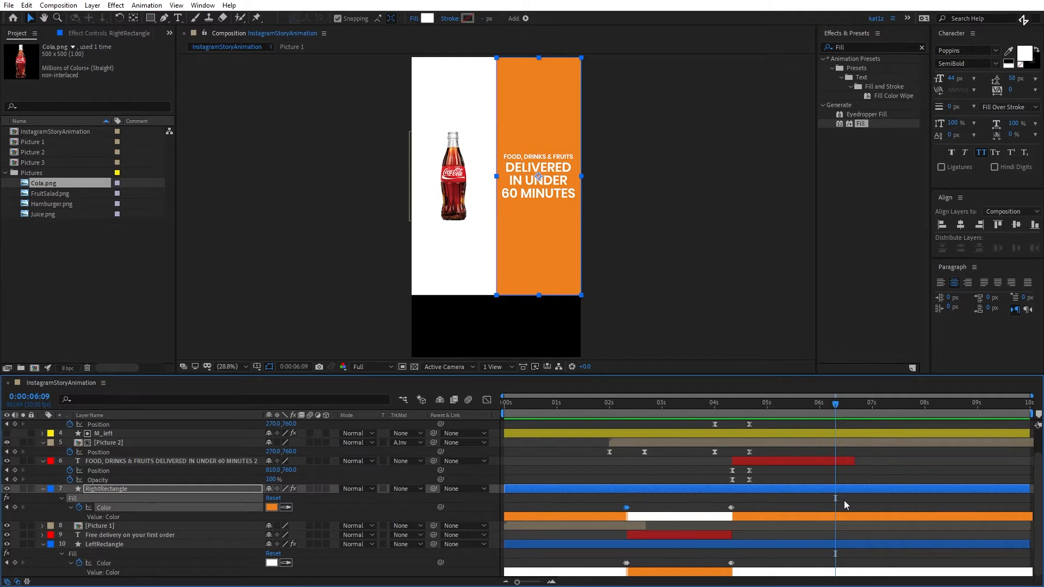
{"action": "key", "text": "ctrl+v"}
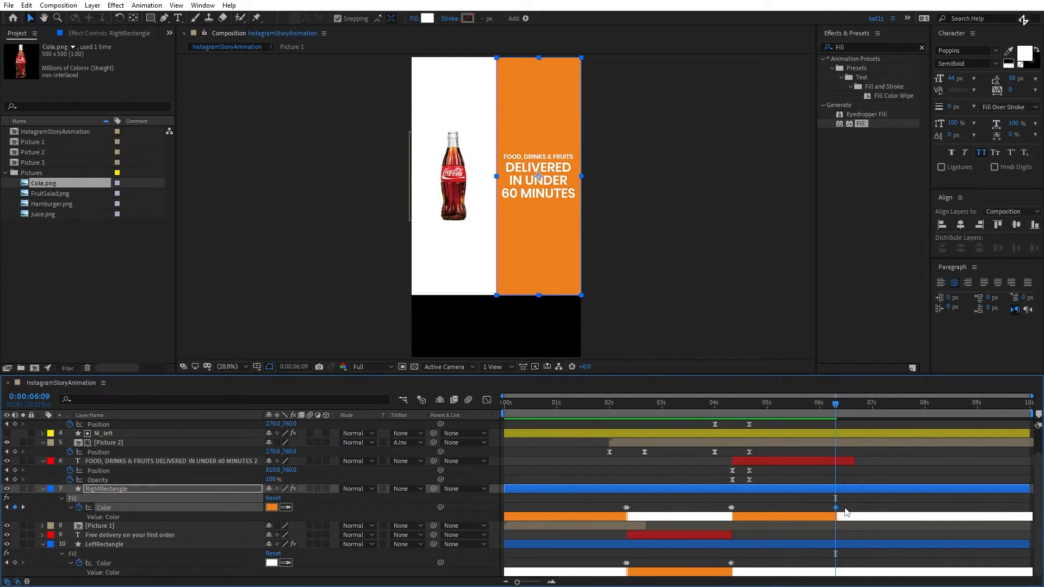
{"action": "left_click_drag", "start_coordinate": [671, 559], "coordinate": [623, 568]}
{"action": "key", "text": "ctrl+v"}
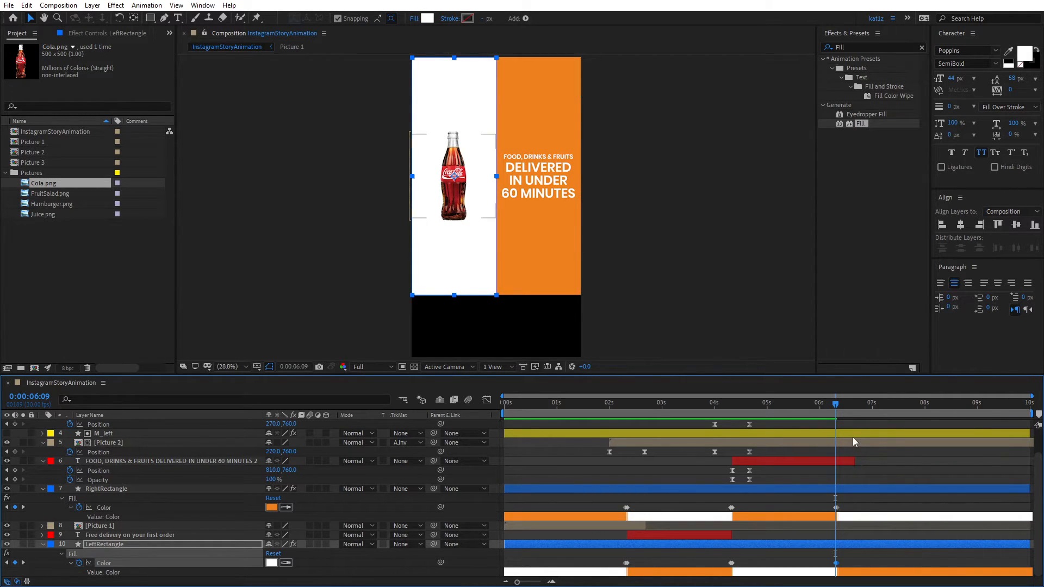
- Preview the last colour swap and trim the end of the "DELIVERED IN UNDER 60 MINUTES 2" text layer to 0:00:06:10
{"action": "left_click", "coordinate": [829, 407]}
{"action": "key", "text": "space"}
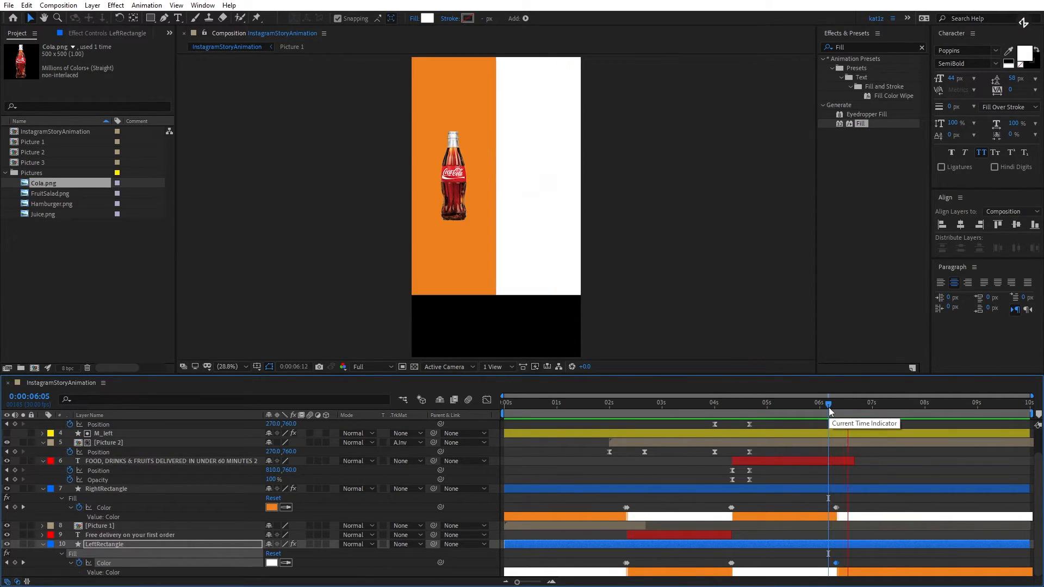
{"action": "key", "text": "space"}
{"action": "left_click_drag", "start_coordinate": [829, 407], "coordinate": [837, 407]}
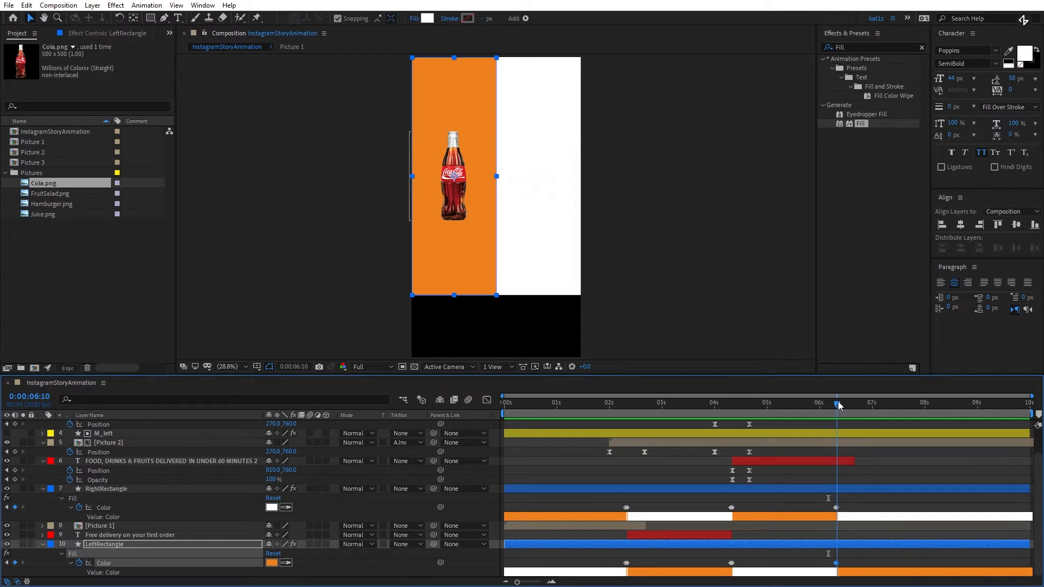
{"action": "left_click_drag", "start_coordinate": [854, 459], "coordinate": [843, 461]}
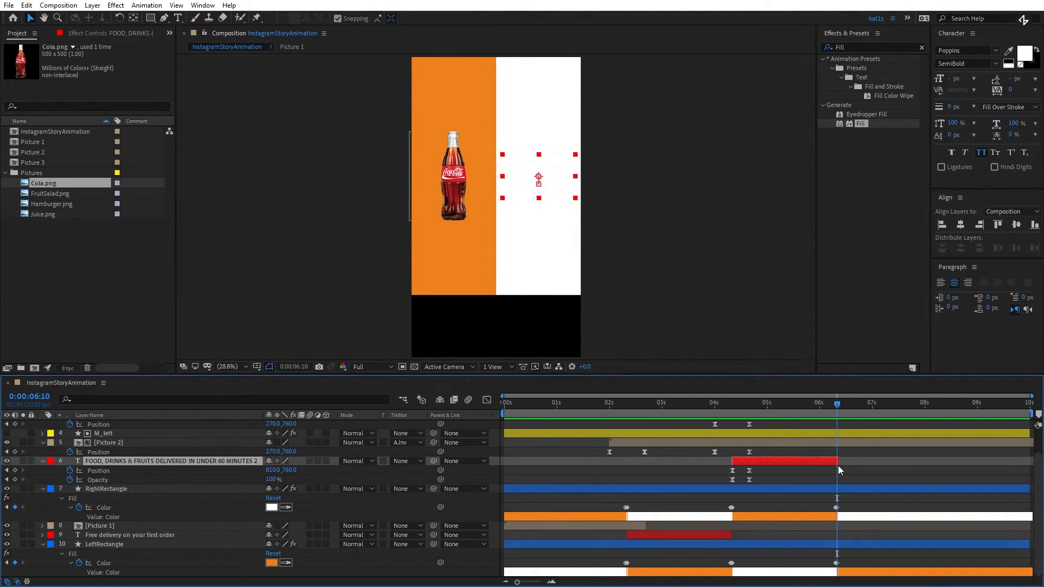
- Copy the two Position keyframes of Picture 3 and paste them on the same layer at 0:00:06:00
{"action": "scroll", "coordinate": [844, 466], "scroll_direction": "up", "scroll_amount": 3}
{"action": "left_click", "coordinate": [664, 452]}
{"action": "left_click", "coordinate": [665, 440]}
{"action": "left_click", "coordinate": [645, 453]}
{"action": "left_click_drag", "start_coordinate": [646, 455], "coordinate": [567, 459]}
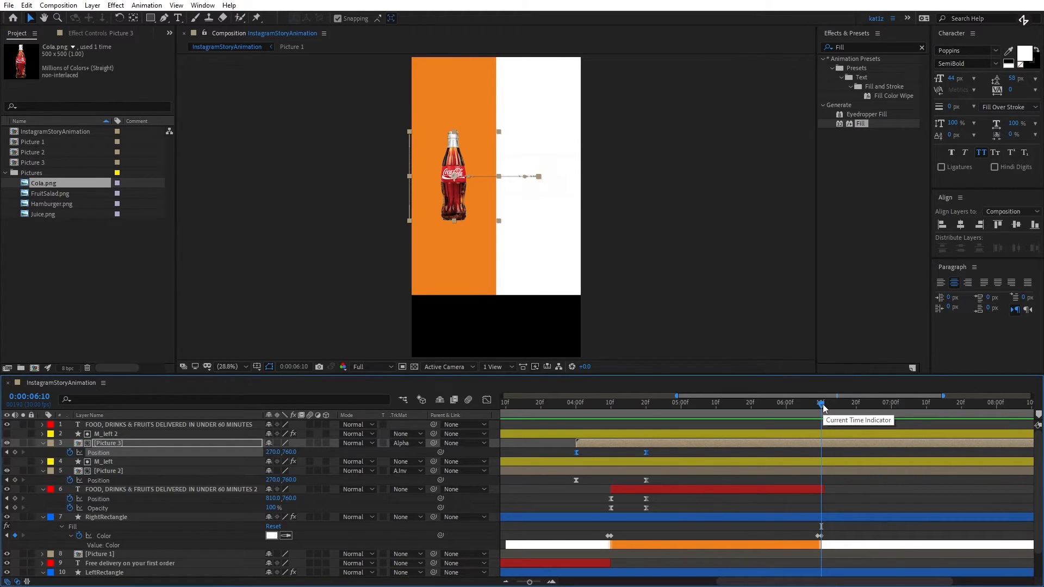
{"action": "key", "text": "shift+Page_Up"}
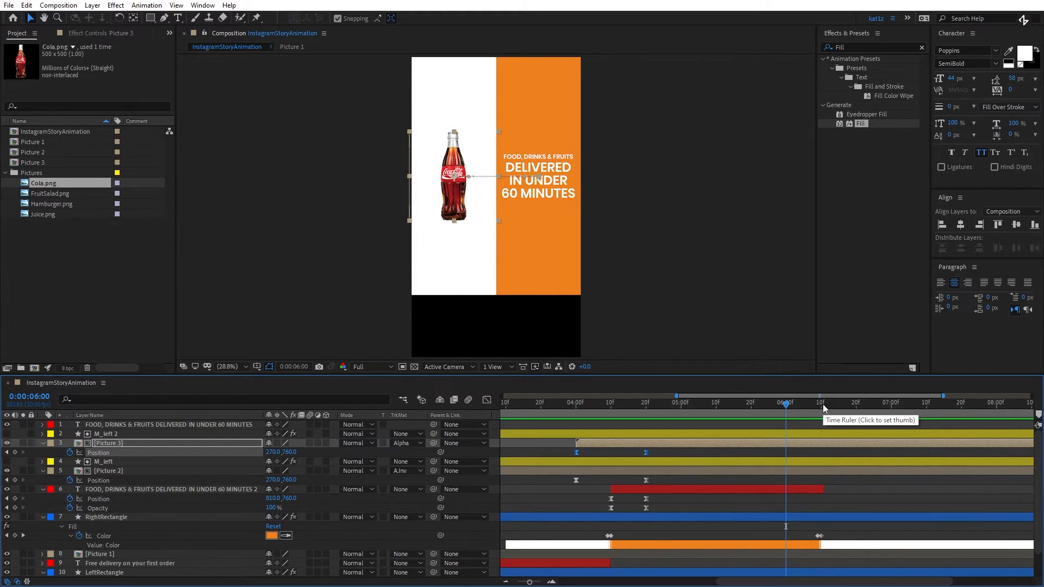
{"action": "key", "text": "ctrl+v"}
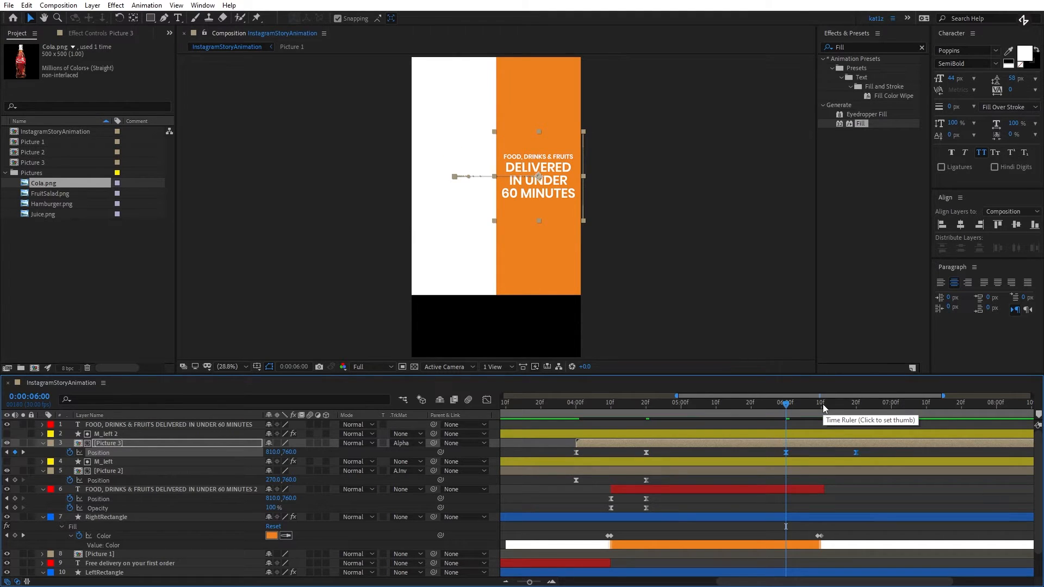
- Time-reverse the two pasted Position keyframes of Picture 3 and check the frames around 0:00:06:00
{"action": "right_click", "coordinate": [786, 452]}
{"action": "mouse_move", "coordinate": [837, 444]}
{"action": "left_click", "coordinate": [661, 551]}
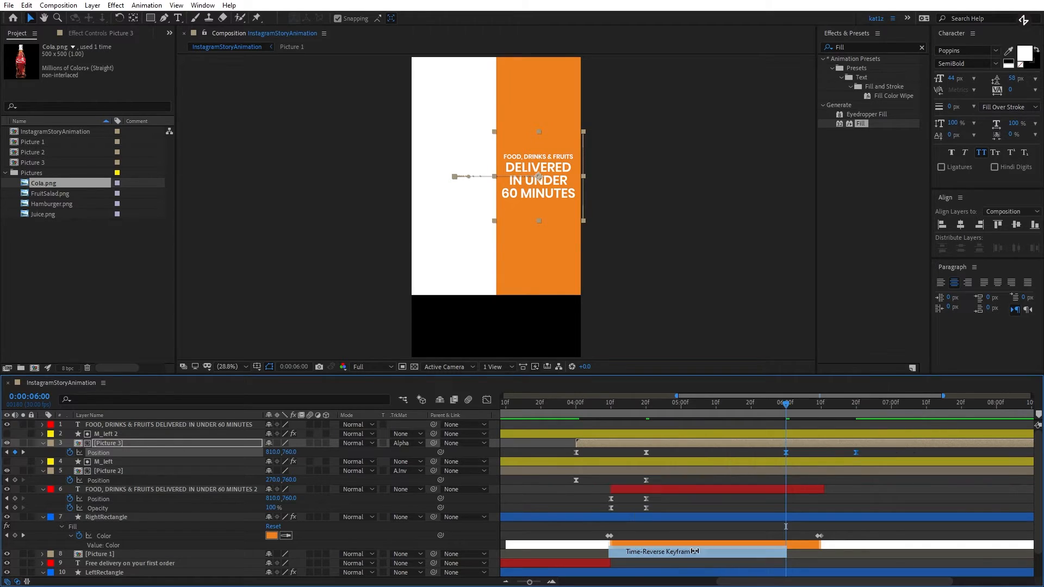
{"action": "left_click", "coordinate": [784, 406]}
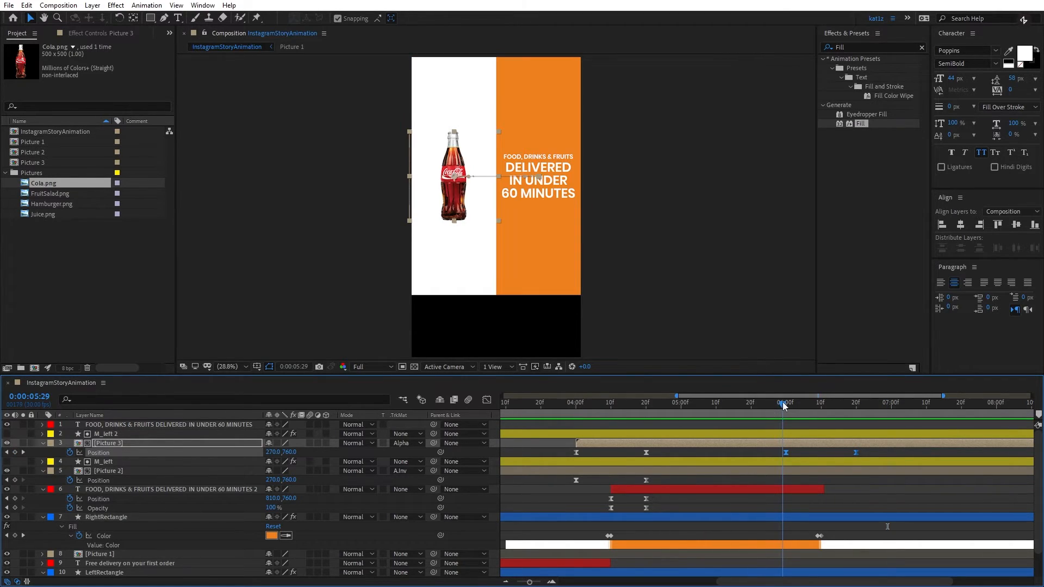
{"action": "left_click", "coordinate": [786, 405]}
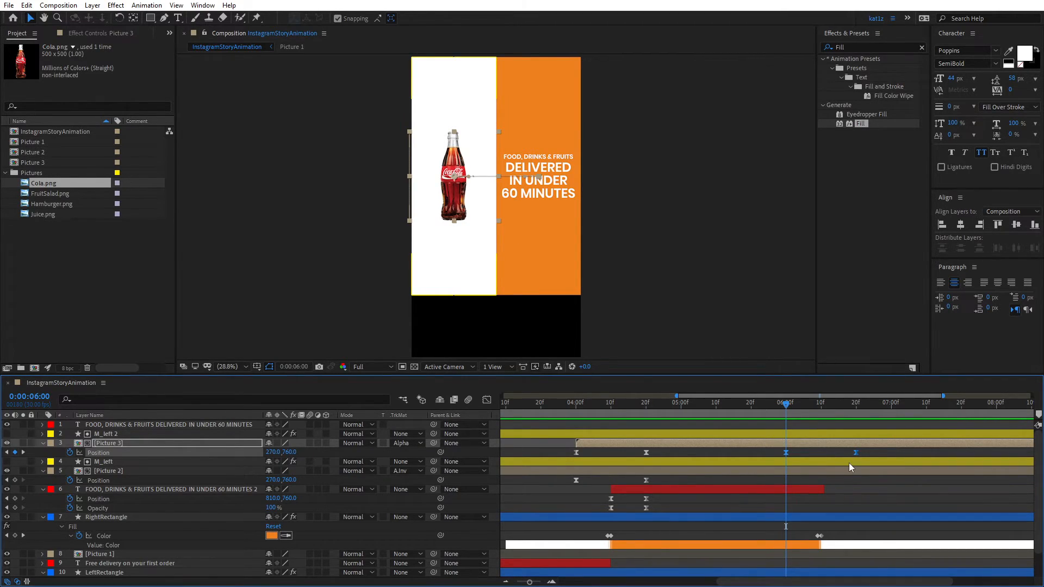
- Add Juice.png to the composition directly above M_left 2 and pre-compose it as "Picture 4", leaving all attributes in place
{"action": "scroll", "coordinate": [851, 465], "scroll_direction": "down", "scroll_amount": 1}
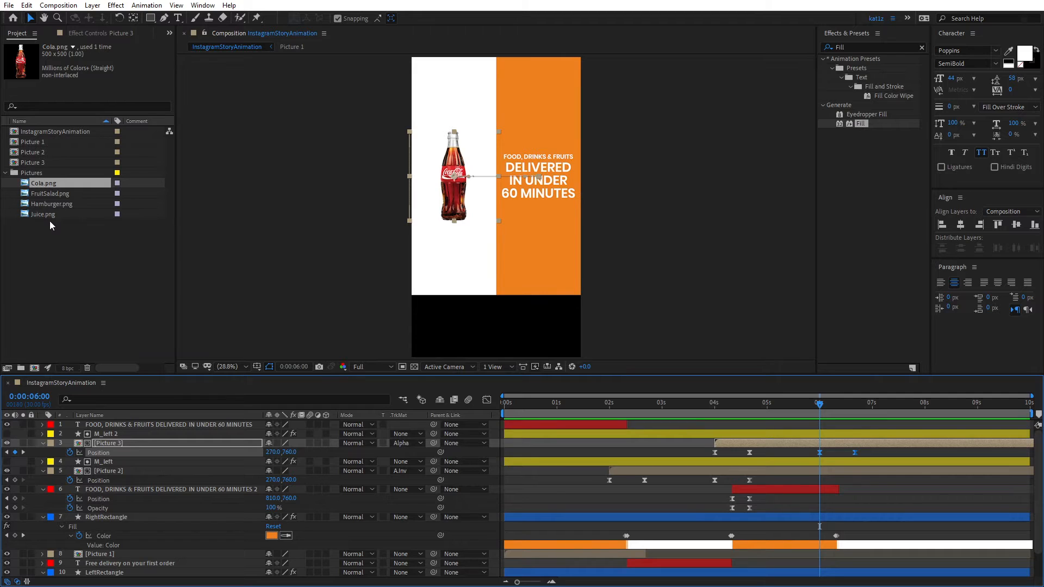
{"action": "left_click_drag", "start_coordinate": [43, 214], "coordinate": [125, 438]}
{"action": "left_click", "coordinate": [152, 433]}
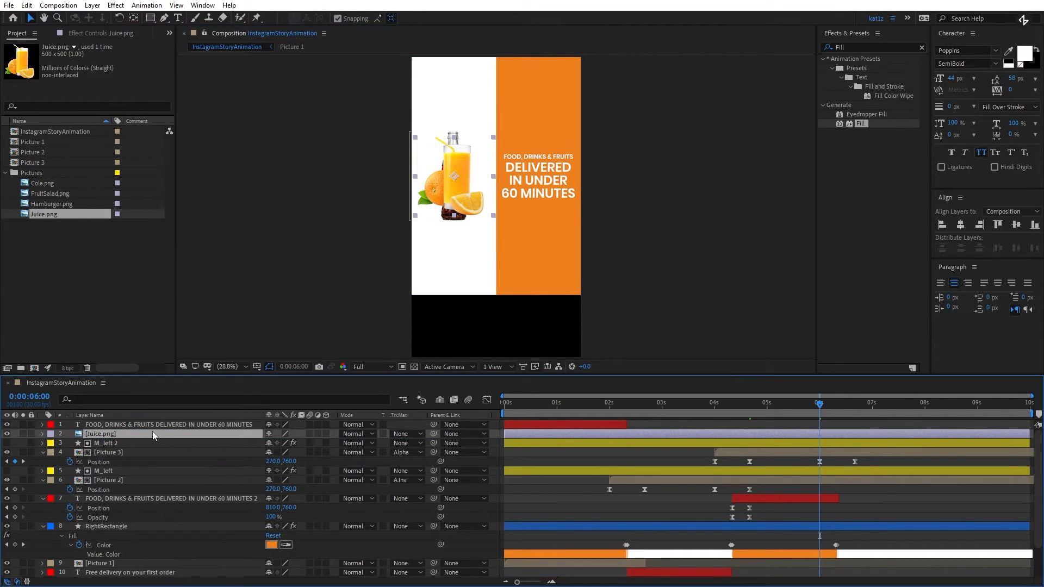
{"action": "key", "text": "ctrl+shift+c"}
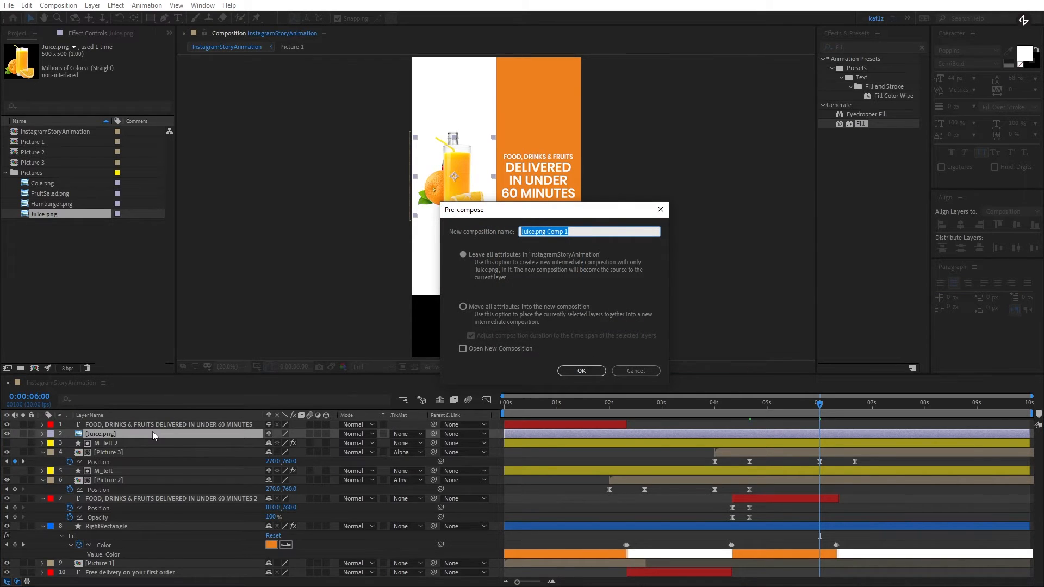
{"action": "type", "text": "Picture 4"}
{"action": "left_click", "coordinate": [581, 371]}
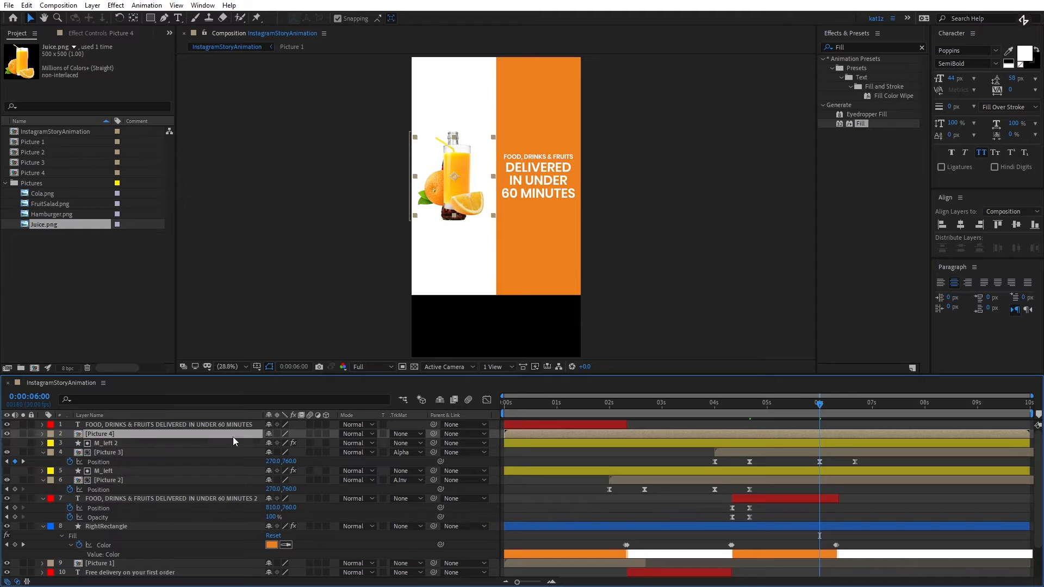
- Set the Scale of Picture 4 to 110%
{"action": "key", "text": "s"}
{"action": "left_click", "coordinate": [284, 443]}
{"action": "type", "text": "1"}
{"action": "key", "text": "Tab"}
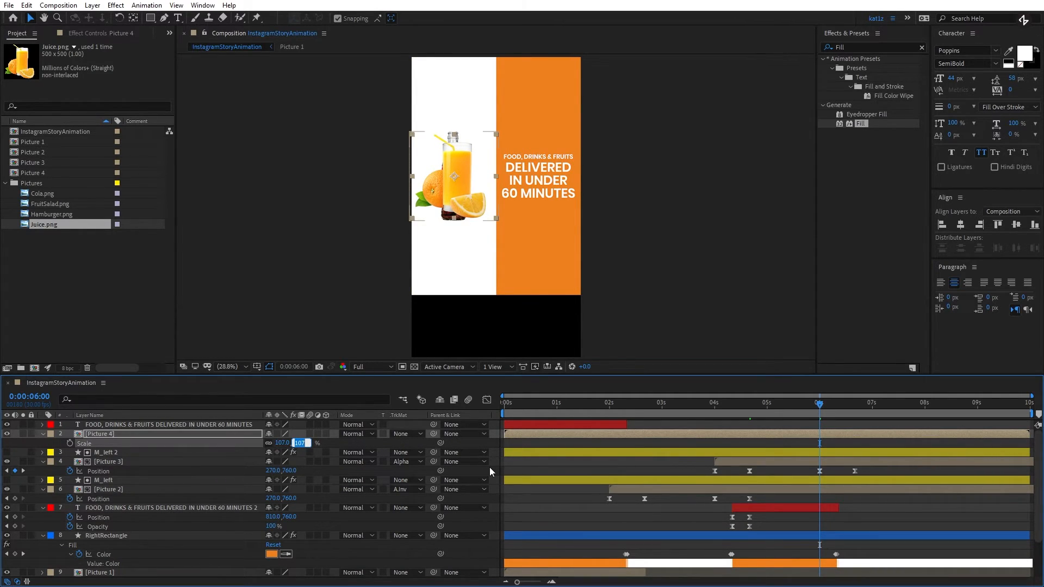
{"action": "key", "text": "shift+Tab"}
{"action": "type", "text": "110"}
{"action": "key", "text": "Return"}
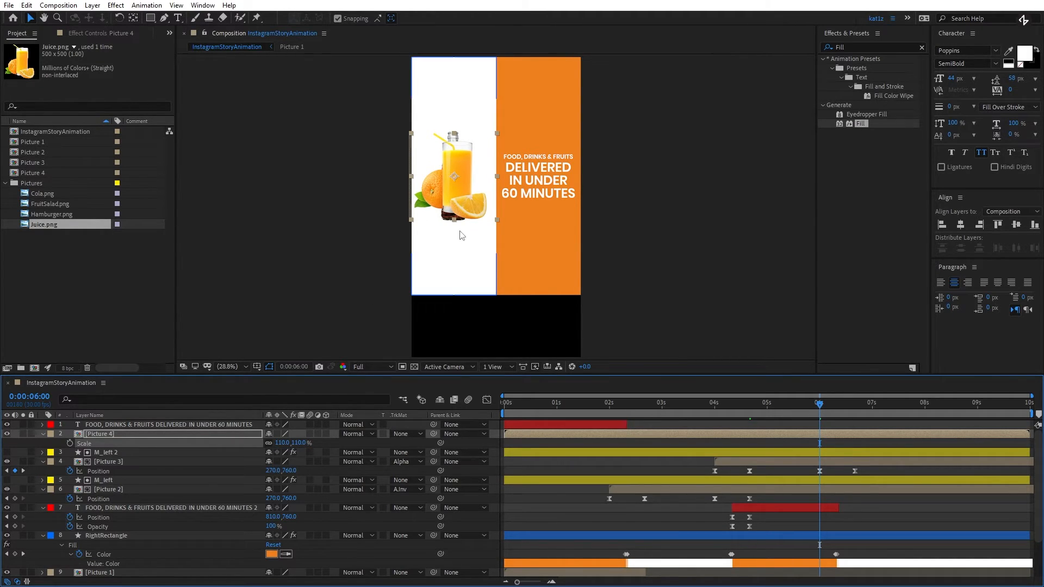
{"action": "left_click", "coordinate": [468, 208]}
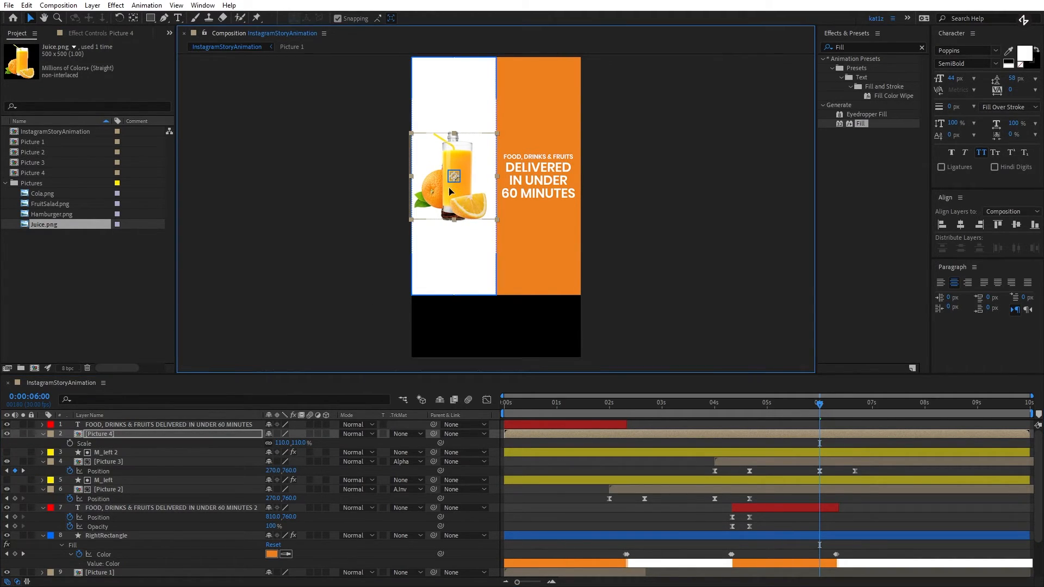
- Trim Picture 4 to start at 0:00:06:00 and paste Picture 3's last two Position keyframes onto it at that time
{"action": "left_click", "coordinate": [822, 435]}
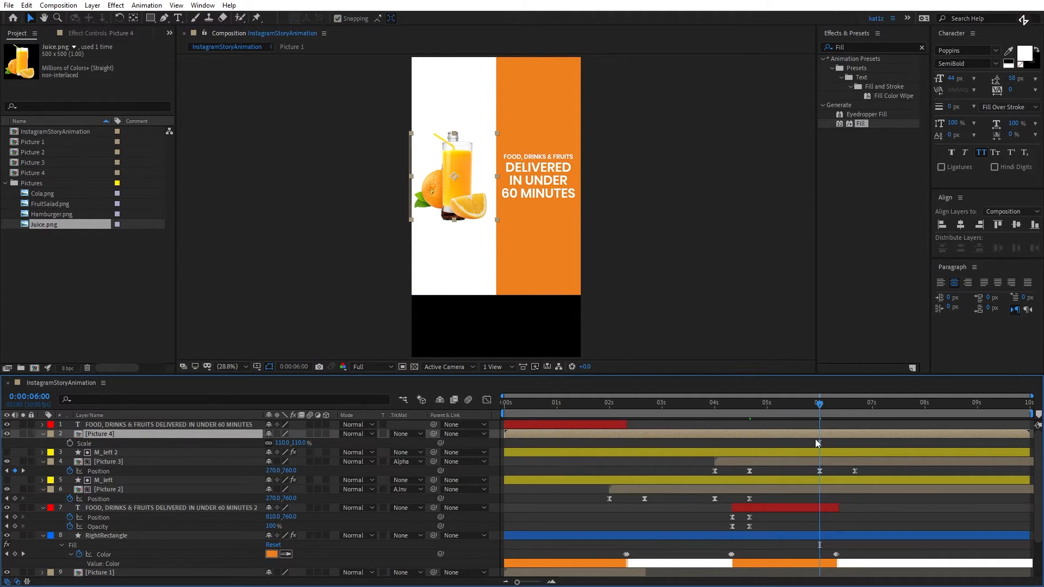
{"action": "key", "text": "alt+bracketleft"}
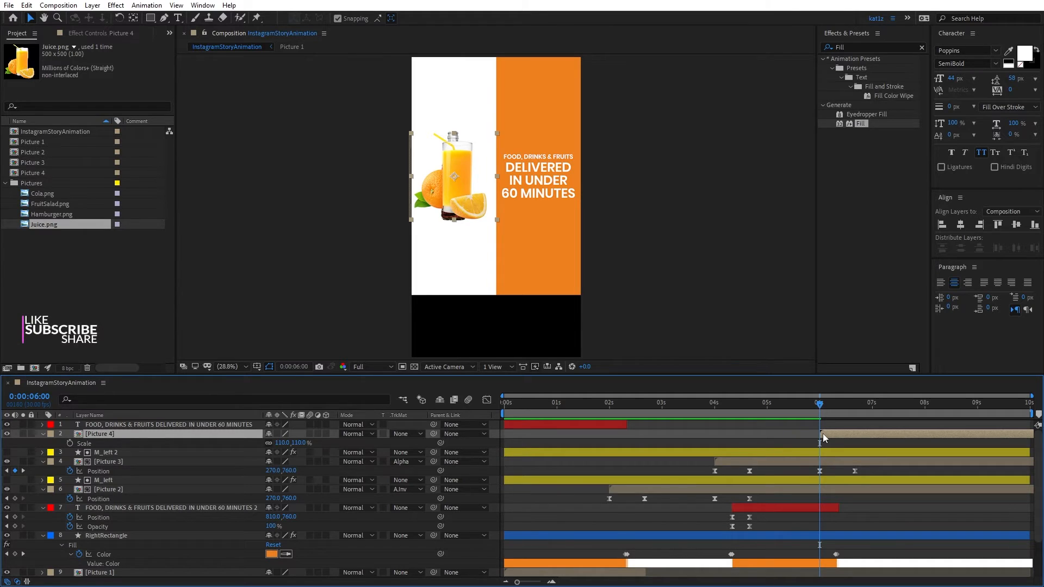
{"action": "left_click_drag", "start_coordinate": [865, 468], "coordinate": [815, 474]}
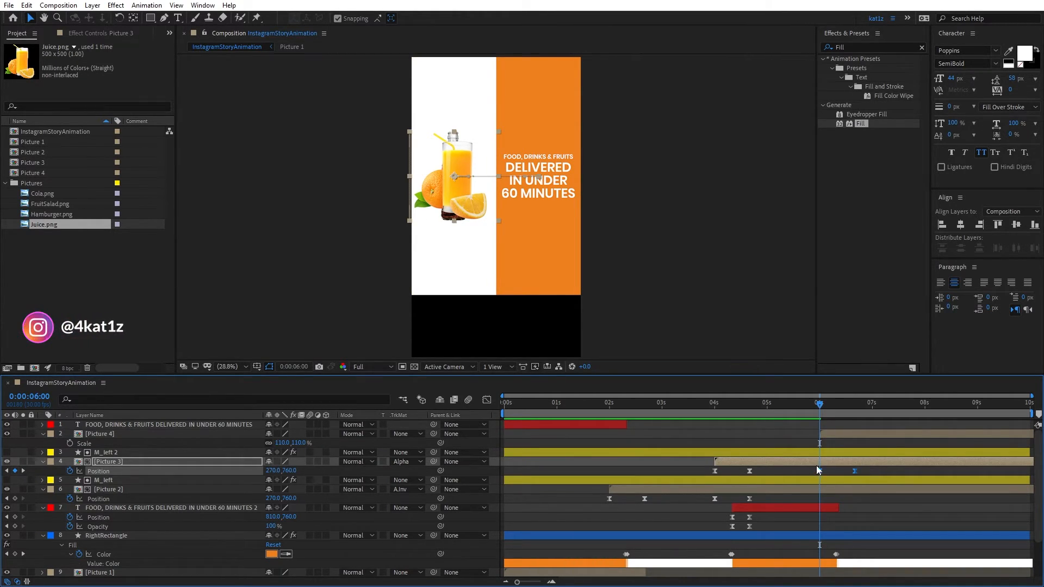
{"action": "left_click", "coordinate": [832, 432]}
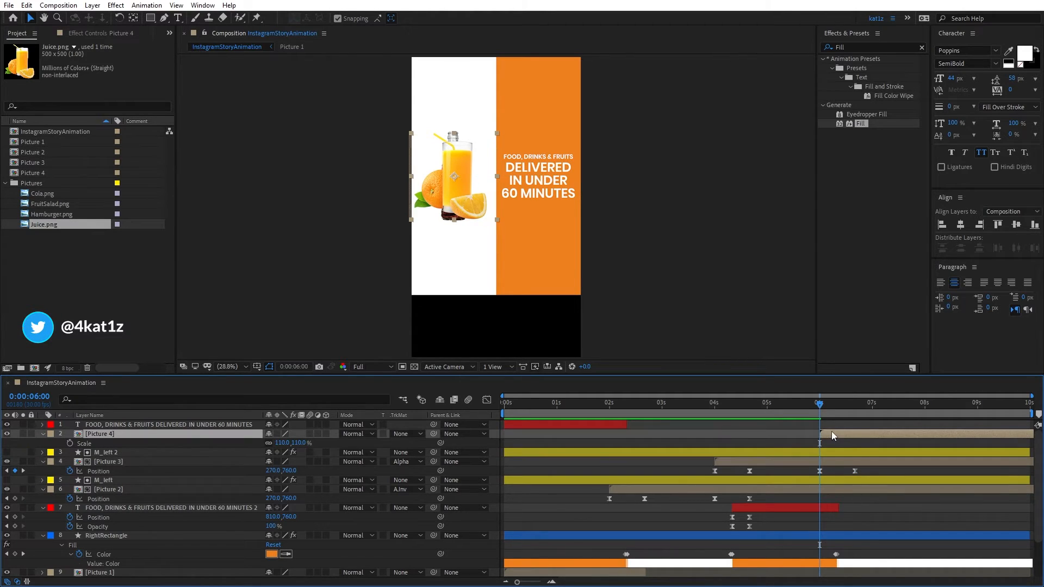
{"action": "key", "text": "ctrl+v"}
{"action": "left_click_drag", "start_coordinate": [822, 409], "coordinate": [856, 406]}
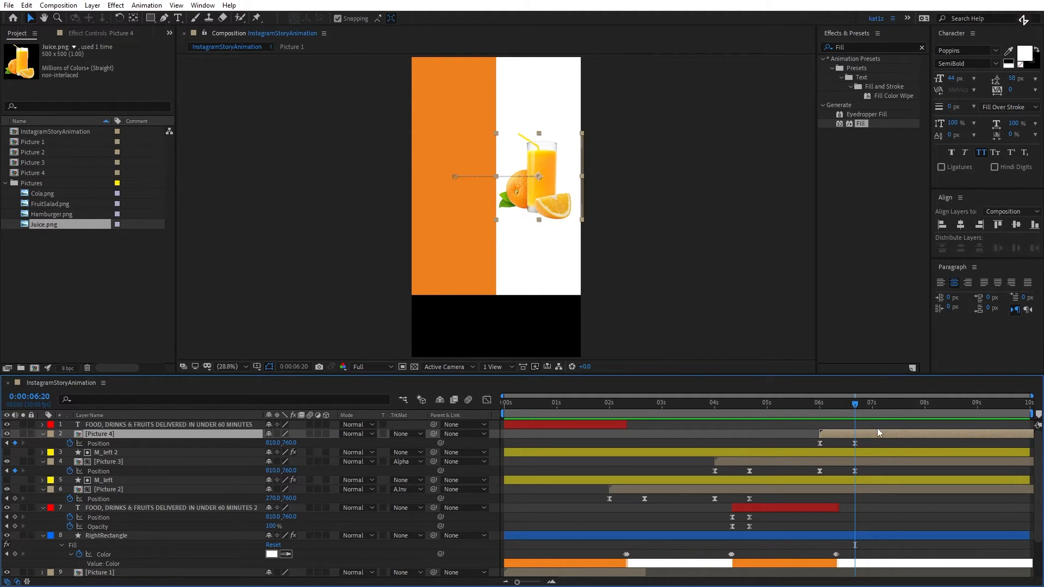
- Nudge Picture 4 slightly to the right at its Position keyframe at 0:00:06:20
{"action": "left_click", "coordinate": [855, 443]}
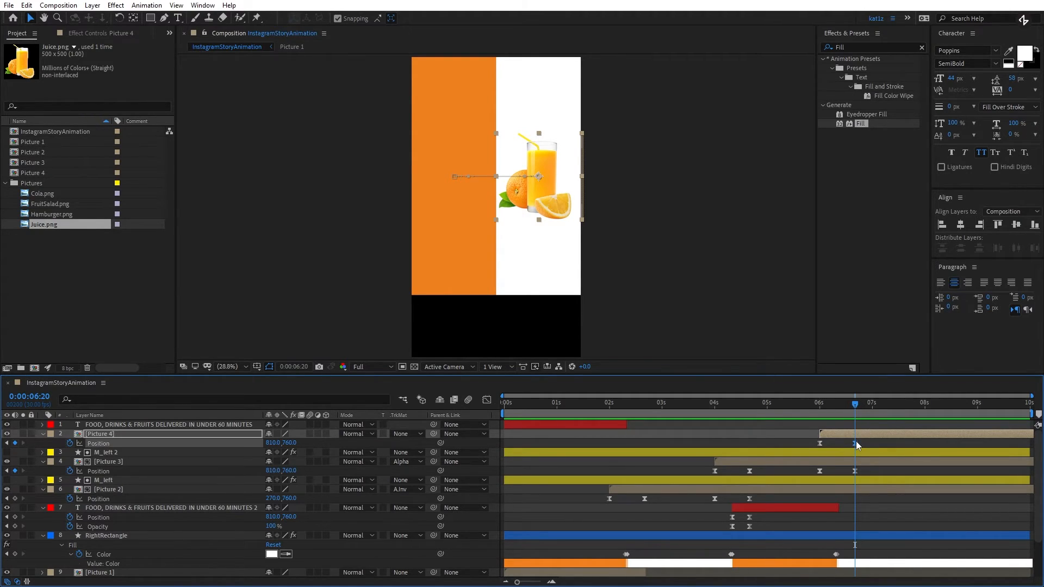
{"action": "left_click", "coordinate": [536, 189]}
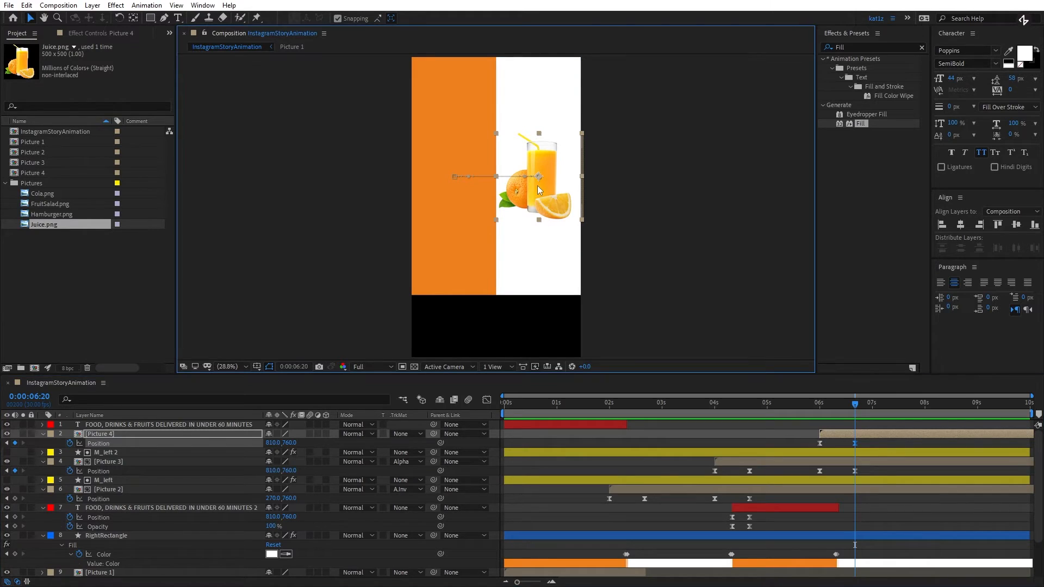
{"action": "key", "text": "Right"}
{"action": "key", "text": "Right"}
{"action": "key", "text": "Right"}
{"action": "key", "text": "Right"}
{"action": "key", "text": "Right"}
{"action": "key", "text": "Right"}
{"action": "key", "text": "Right"}
{"action": "key", "text": "Right"}
{"action": "key", "text": "Right"}
{"action": "key", "text": "Right"}
{"action": "key", "text": "Right"}
{"action": "key", "text": "Right"}
{"action": "key", "text": "Right"}
{"action": "key", "text": "Right"}
{"action": "key", "text": "Right"}
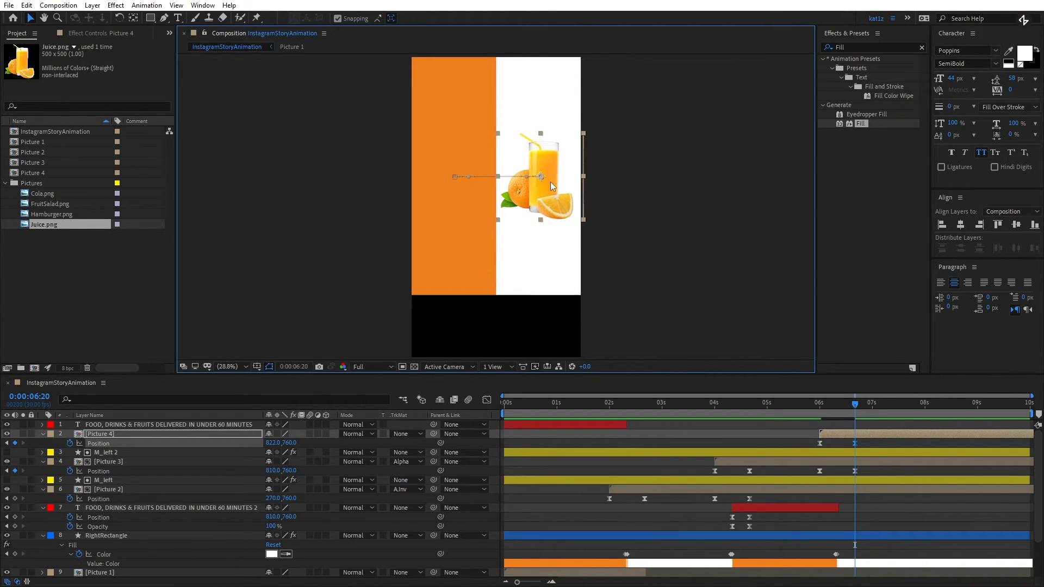
{"action": "key", "text": "Right"}
{"action": "key", "text": "Right"}
{"action": "key", "text": "Right"}
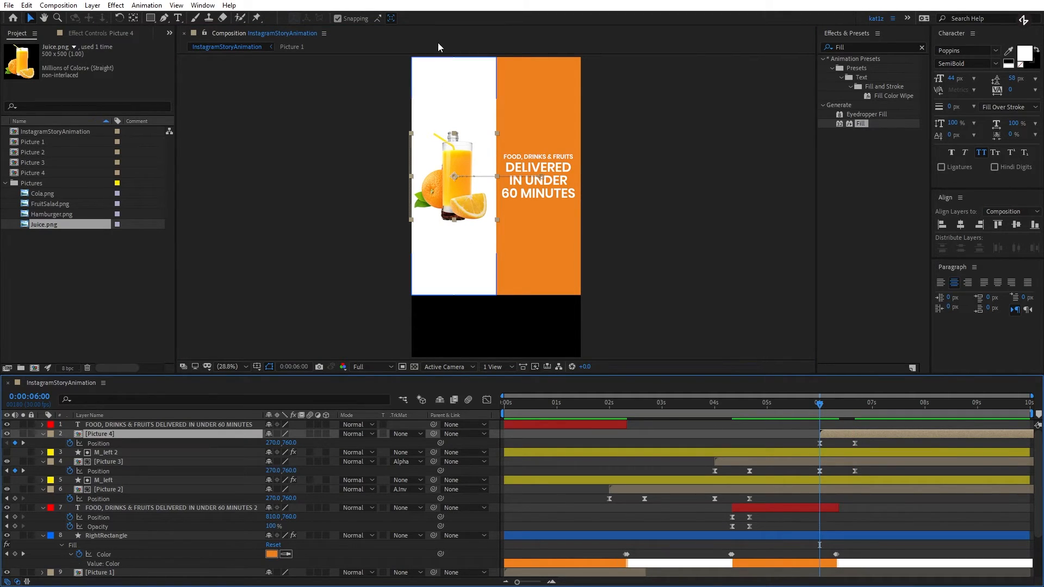
- Duplicate M_left 2, place the copy directly above Picture 4 and use it as Picture 4's Alpha Inverted track matte
{"action": "left_click", "coordinate": [547, 453]}
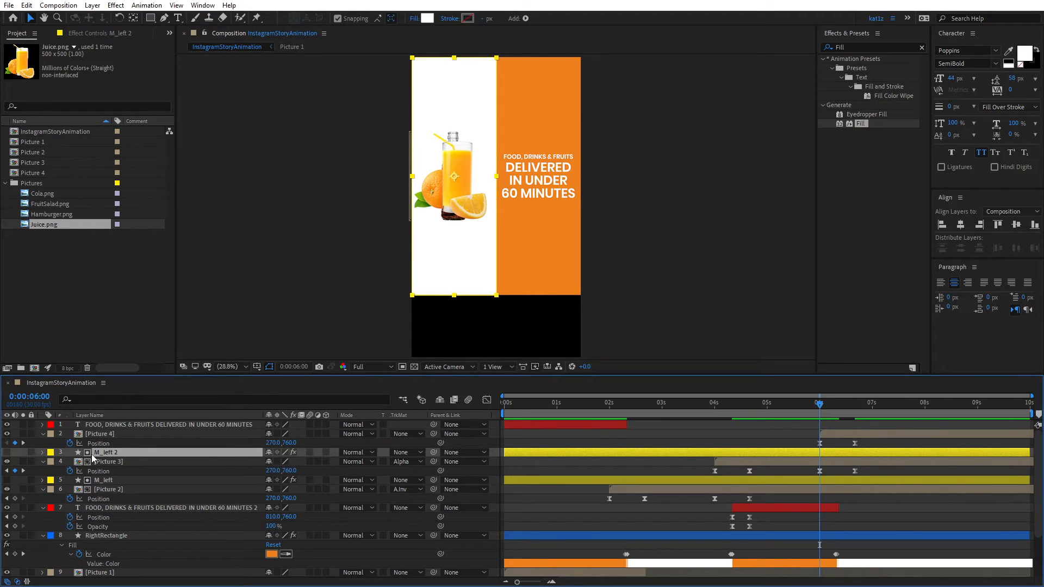
{"action": "key", "text": "ctrl+d"}
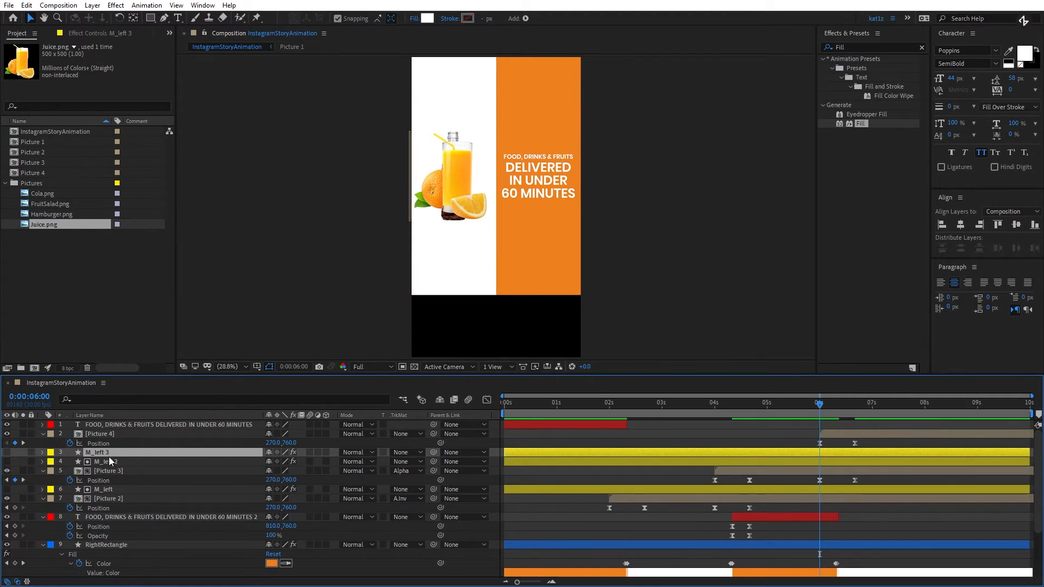
{"action": "left_click_drag", "start_coordinate": [106, 452], "coordinate": [113, 430]}
{"action": "left_click", "coordinate": [400, 444]}
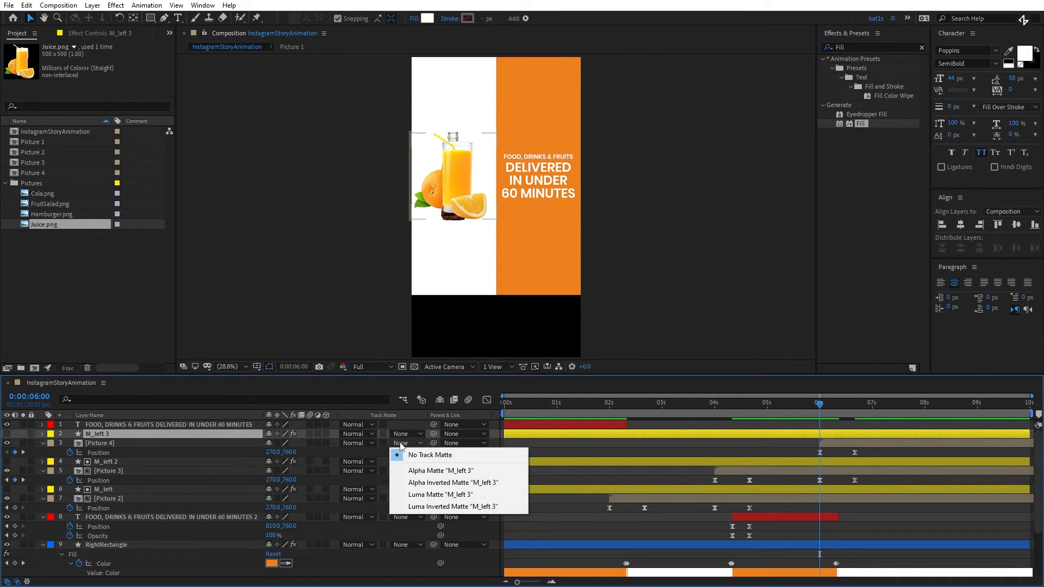
{"action": "left_click", "coordinate": [416, 483]}
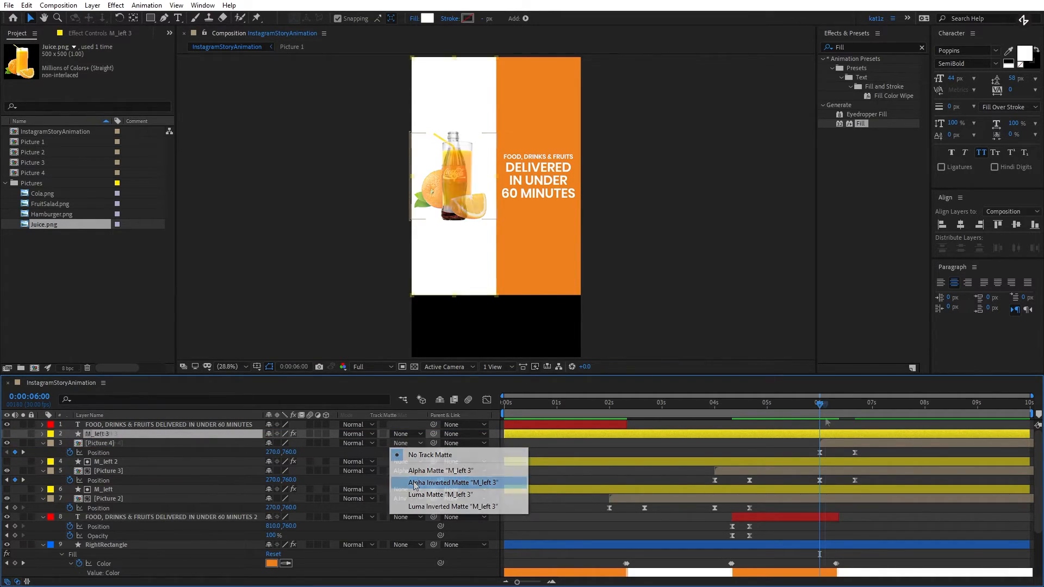
- Go to 0:00:06:10 and collapse the properties of all layers, with the whole composition duration in view
{"action": "left_click", "coordinate": [821, 417]}
{"action": "mouse_move", "coordinate": [821, 418]}
{"action": "left_mouse_down"}
{"action": "mouse_move", "coordinate": [855, 414]}
{"action": "mouse_move", "coordinate": [839, 418]}
{"action": "left_mouse_up"}
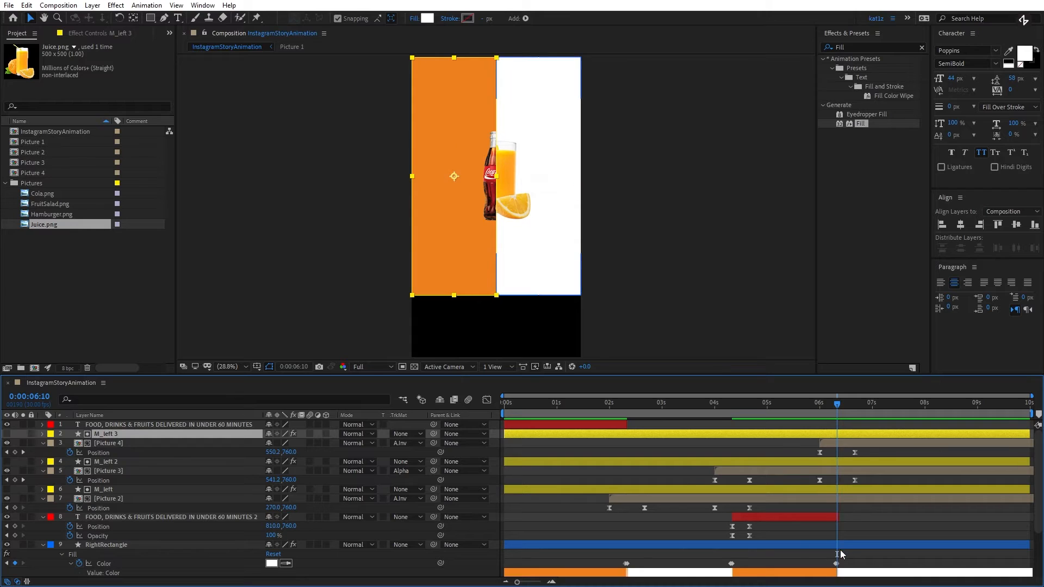
{"action": "scroll", "coordinate": [840, 553], "scroll_direction": "up", "scroll_amount": 2}
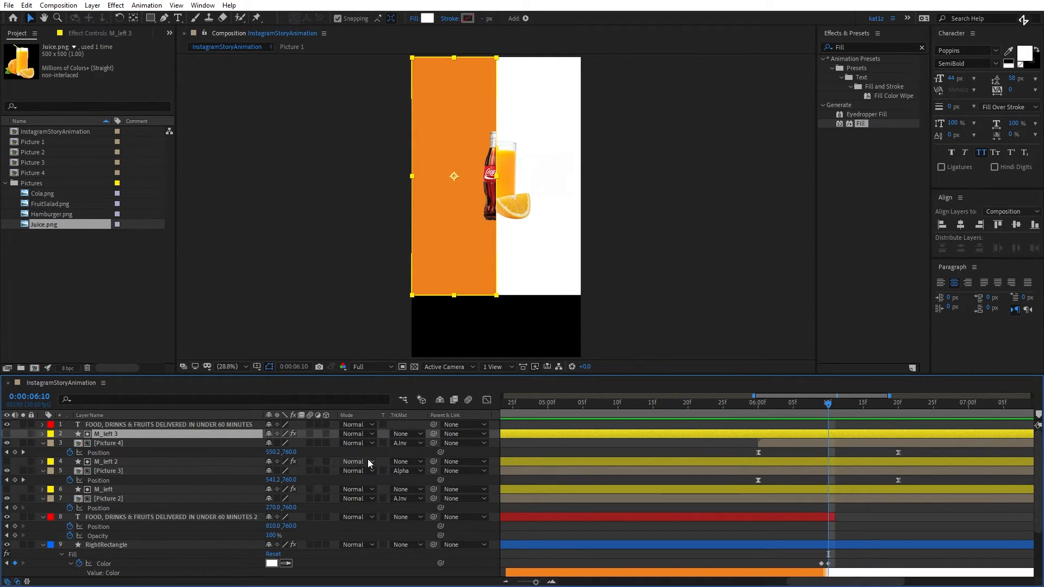
{"action": "key", "text": "ctrl+a"}
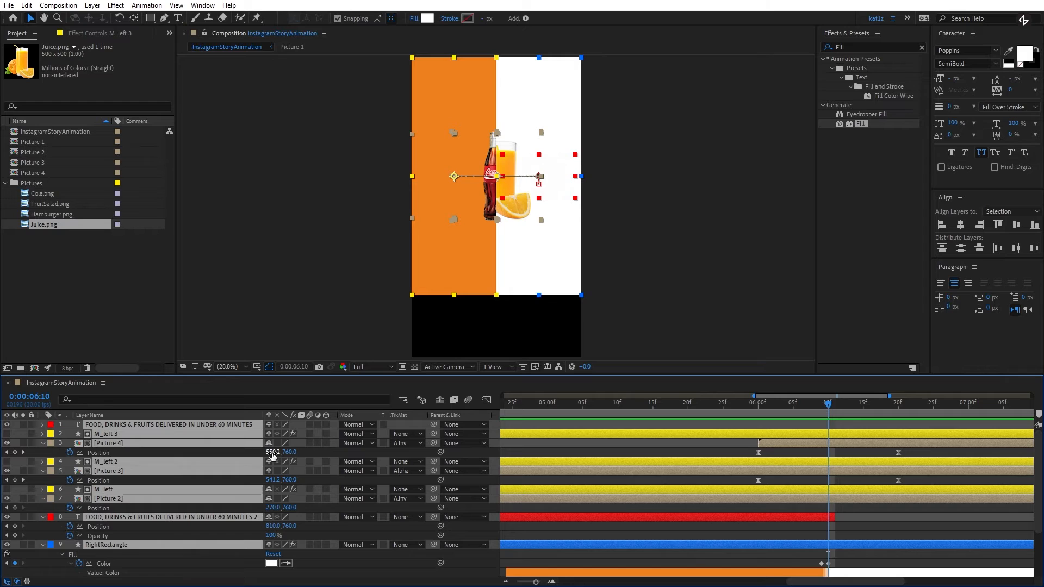
{"action": "key", "text": "u"}
{"action": "key", "text": "u"}
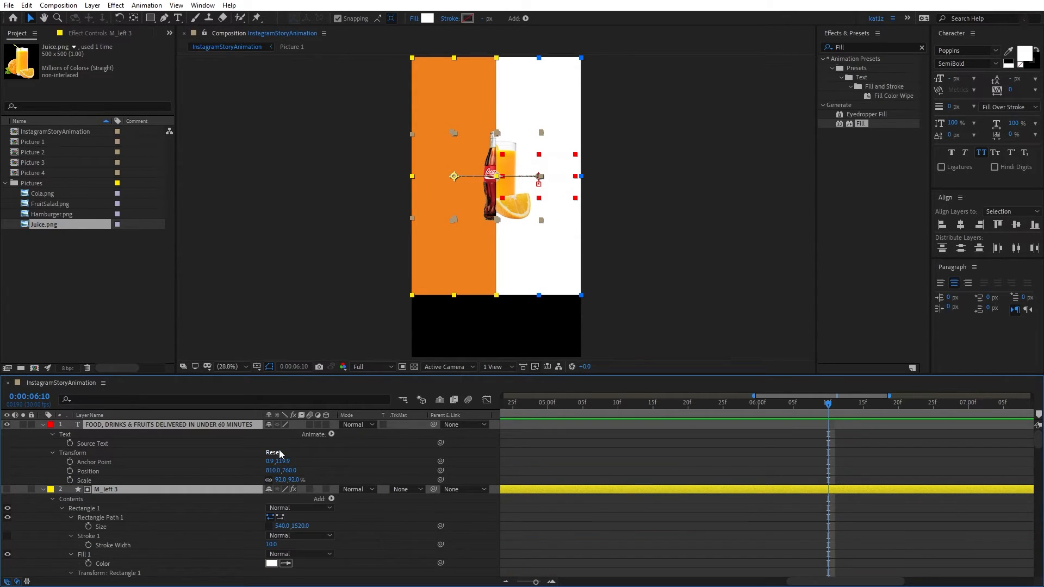
{"action": "key", "text": "u"}
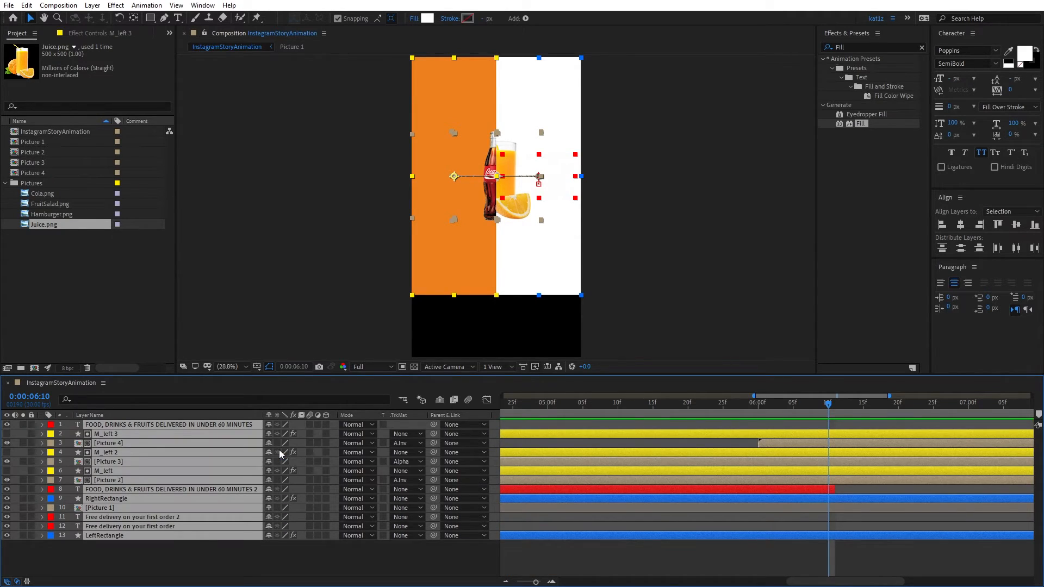
{"action": "left_click", "coordinate": [772, 547]}
{"action": "key", "text": ";"}
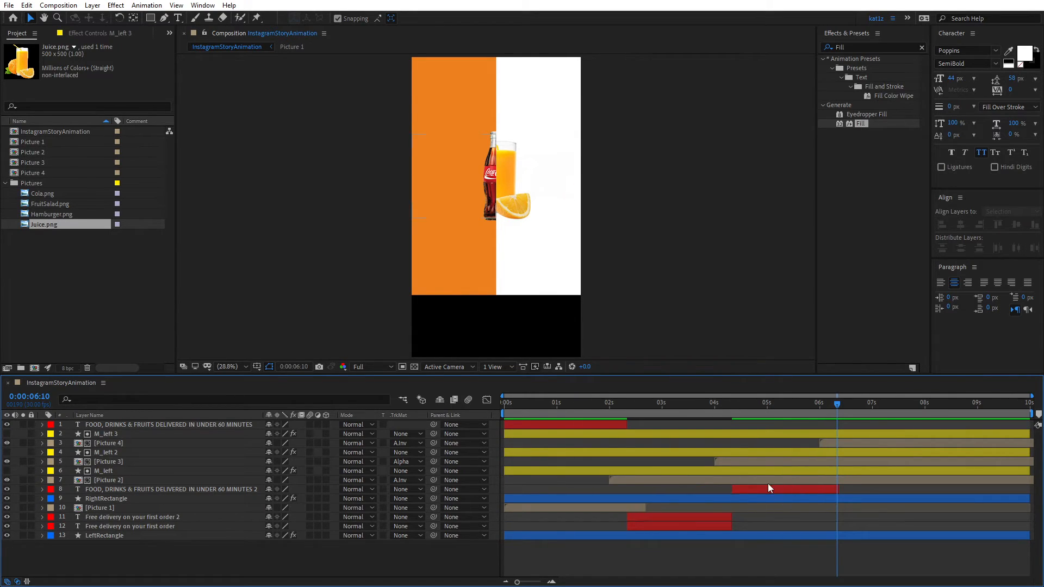
- Move the layer "Free delivery on your first order 2" directly below Picture 4 and make it start at 0:00:06:10
{"action": "left_click", "coordinate": [135, 518]}
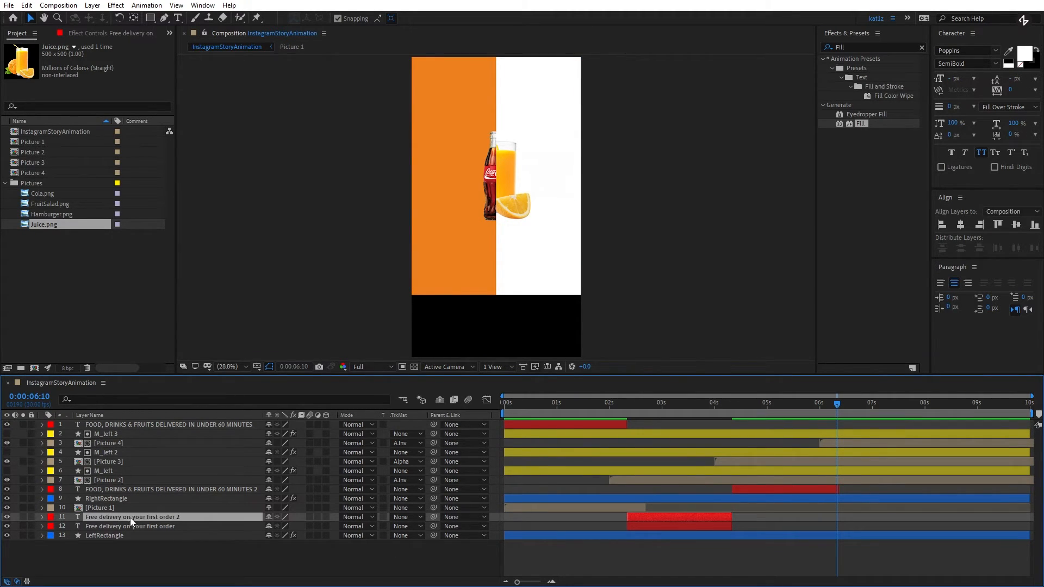
{"action": "left_click", "coordinate": [661, 525]}
{"action": "left_click", "coordinate": [636, 519]}
{"action": "left_click_drag", "start_coordinate": [161, 515], "coordinate": [202, 445]}
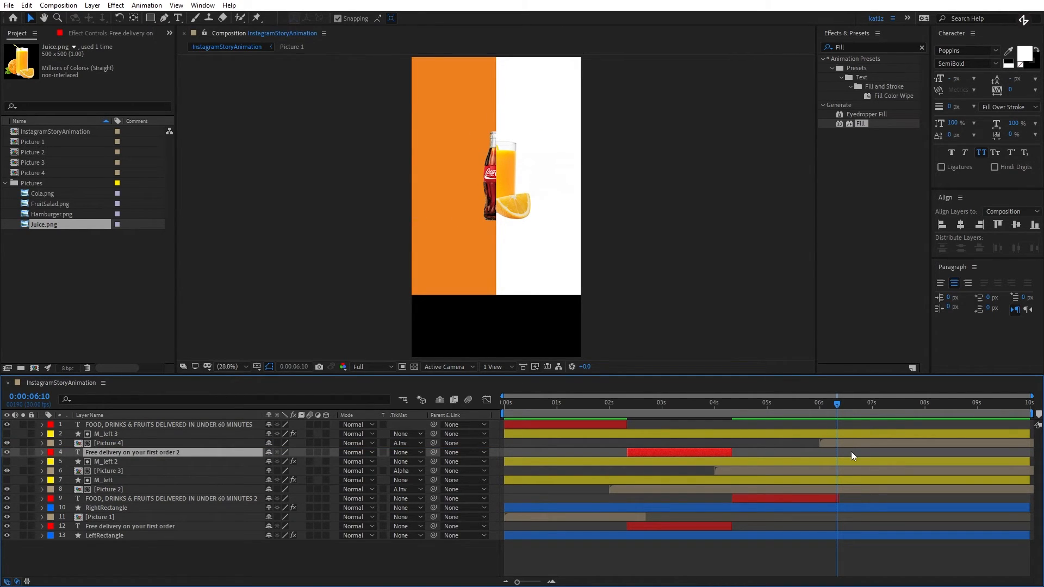
{"action": "key", "text": "bracketleft"}
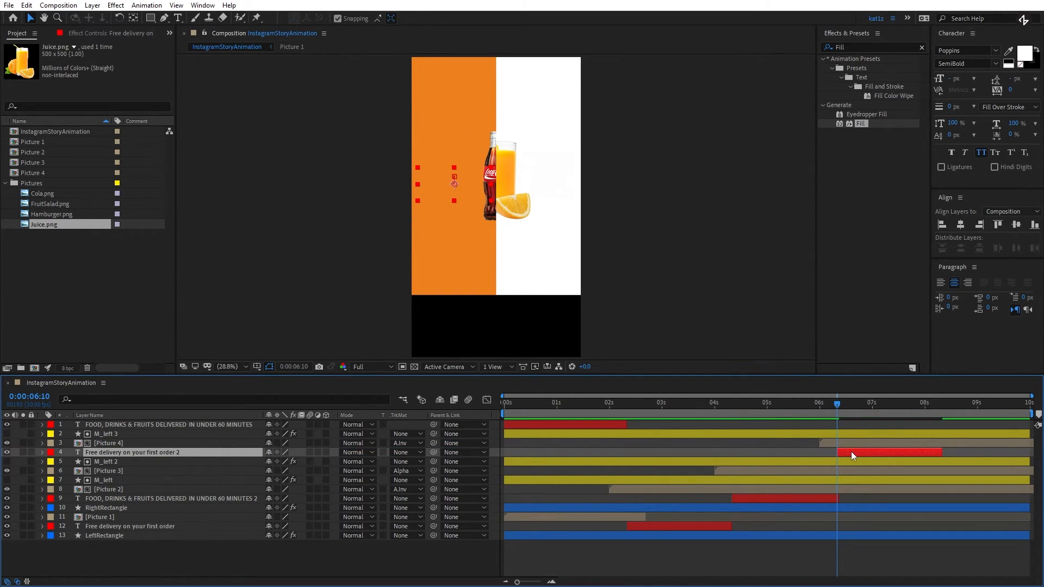
- Extend "Free delivery on your first order 2" to the end of the composition and preview the animation from the start
{"action": "key", "text": "space"}
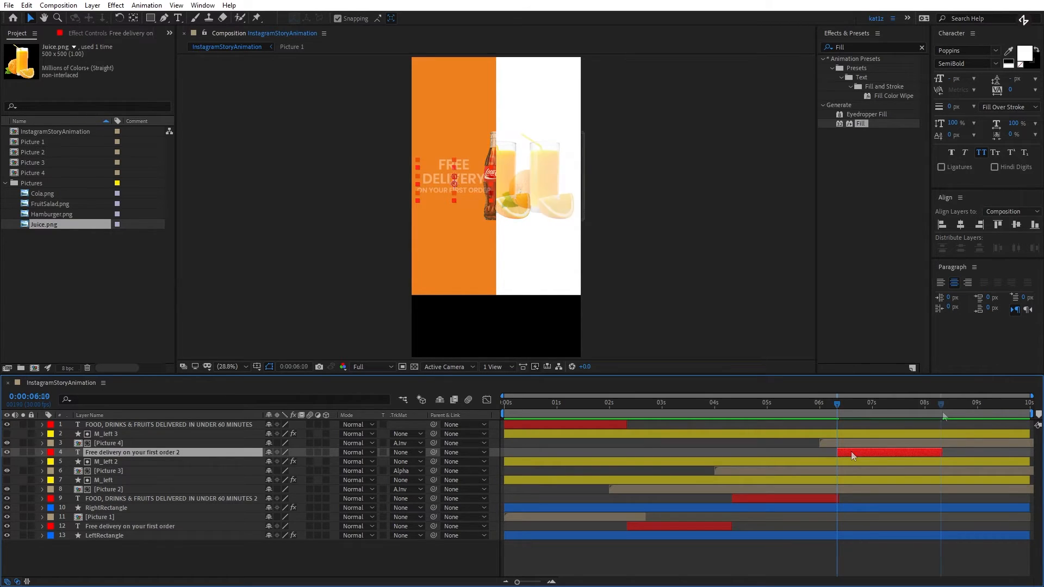
{"action": "left_click_drag", "start_coordinate": [942, 451], "coordinate": [1031, 458]}
{"action": "left_click_drag", "start_coordinate": [942, 407], "coordinate": [506, 412]}
{"action": "key", "text": "space"}
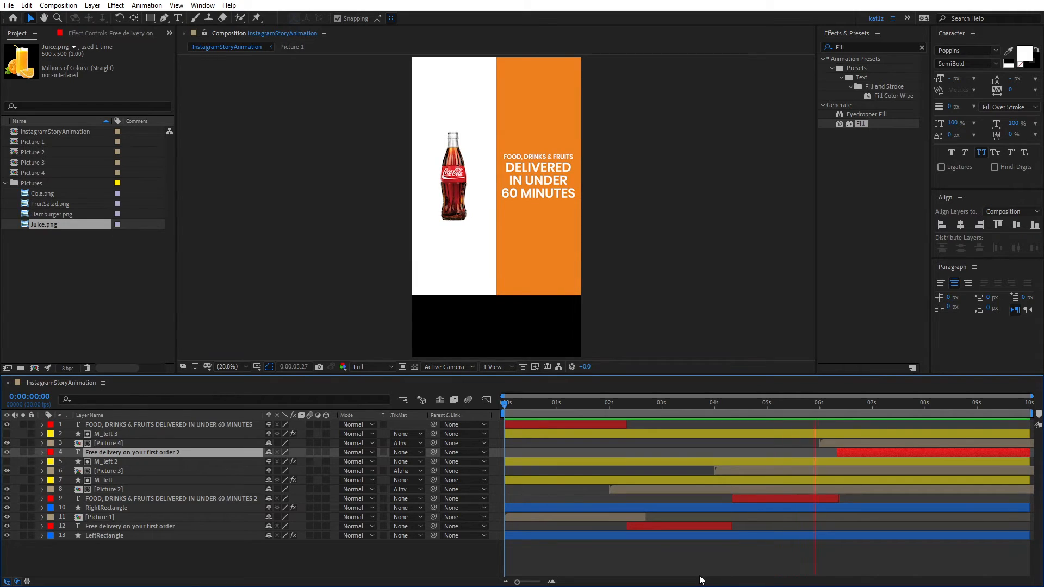
{"action": "key", "text": "space"}
{"action": "left_click", "coordinate": [680, 329]}
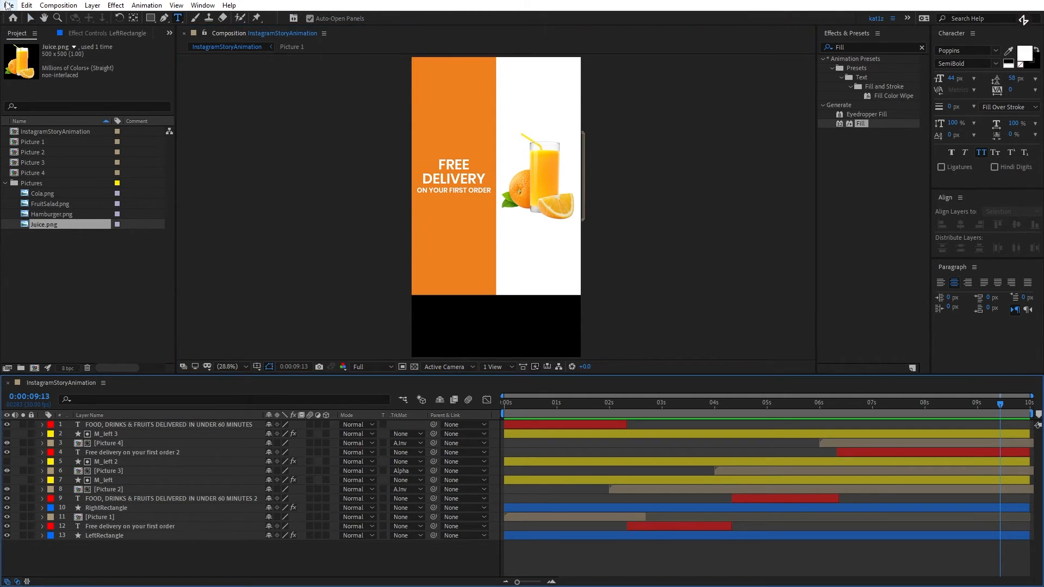
- Show the rulers and add a horizontal guide across about the middle of the black area below the rectangles
{"action": "left_click", "coordinate": [34, 16]}
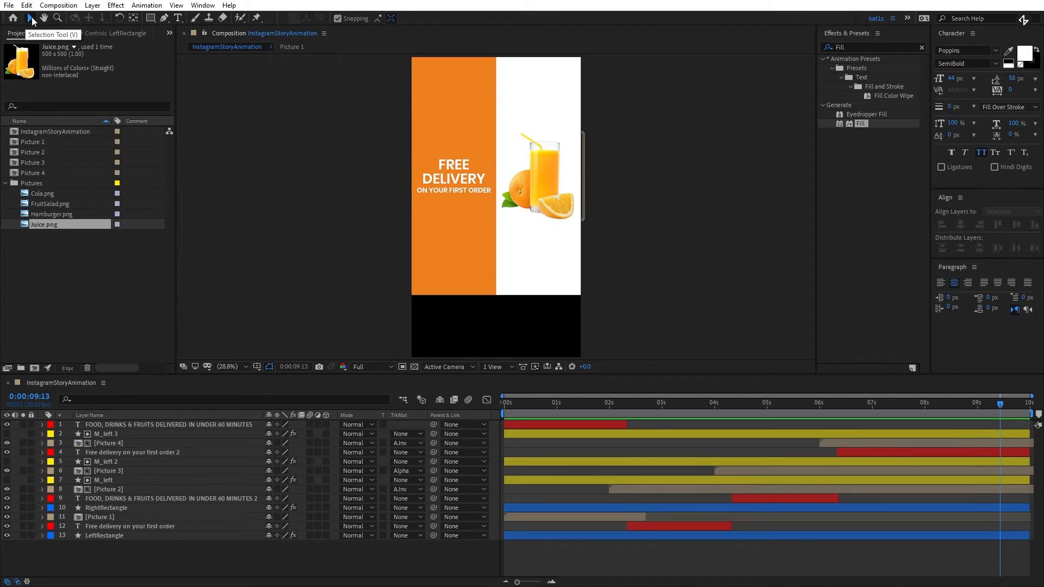
{"action": "scroll", "coordinate": [483, 326], "scroll_direction": "up", "scroll_amount": 4}
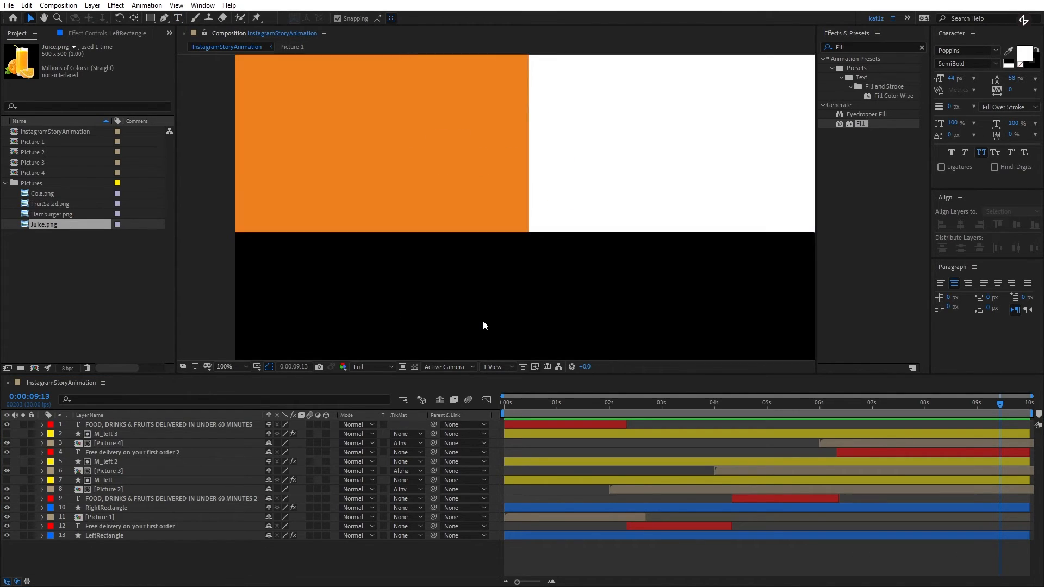
{"action": "left_click_drag", "start_coordinate": [521, 303], "coordinate": [530, 194]}
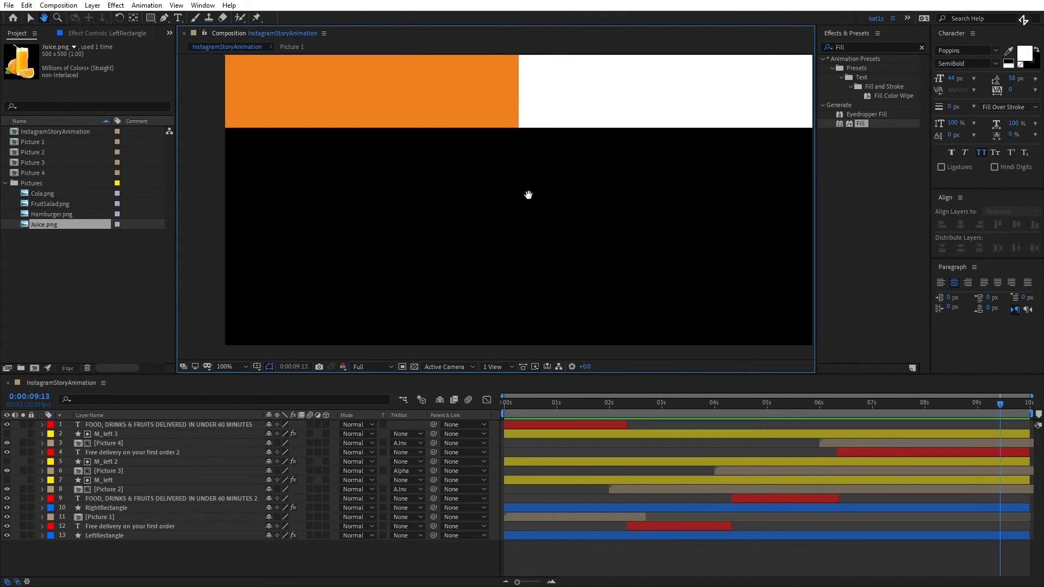
{"action": "key", "text": "ctrl+r"}
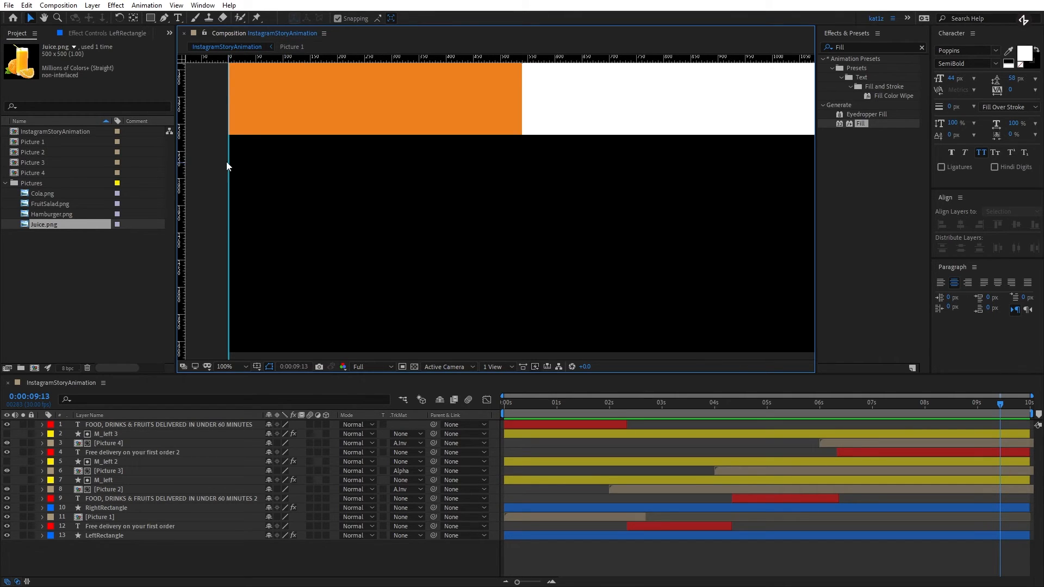
{"action": "left_click", "coordinate": [176, 5]}
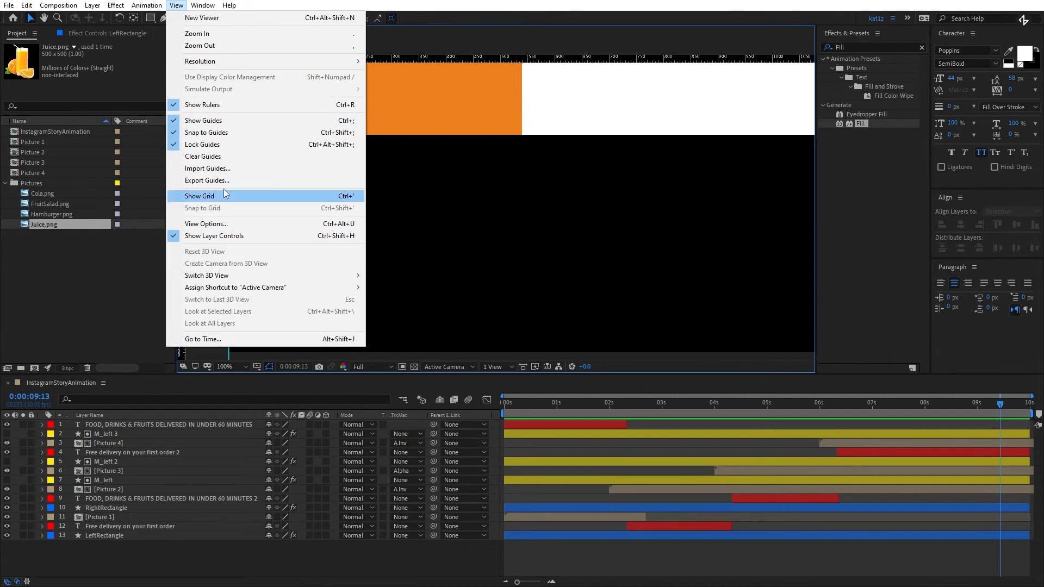
{"action": "left_click", "coordinate": [413, 186]}
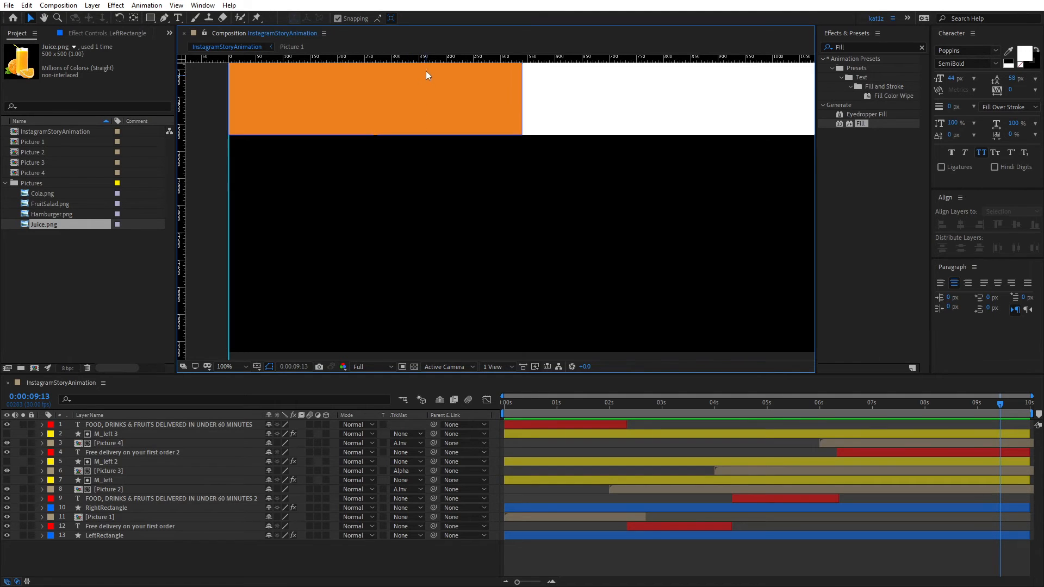
{"action": "left_click_drag", "start_coordinate": [426, 58], "coordinate": [462, 248]}
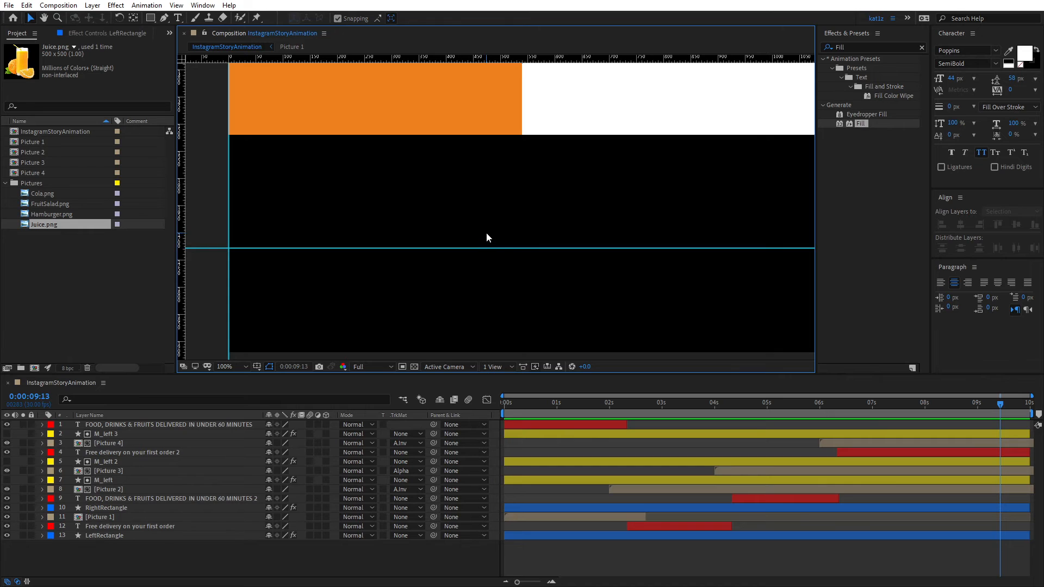
- Draw a white upward-pointing triangle about 64 px wide and 32 px high with the Pen tool, its base corners on the horizontal guide
{"action": "left_click", "coordinate": [163, 19]}
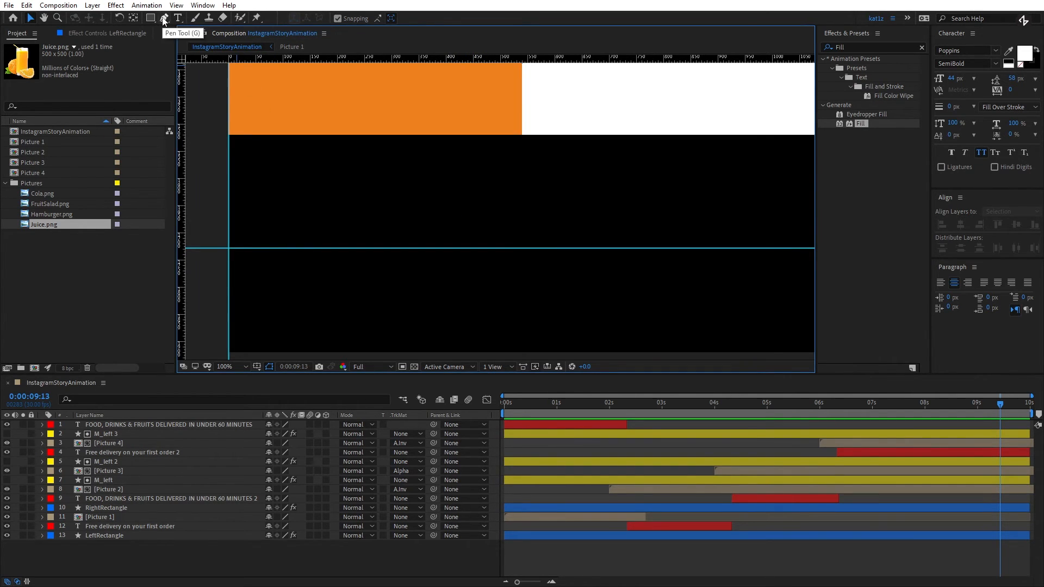
{"action": "left_click", "coordinate": [428, 269]}
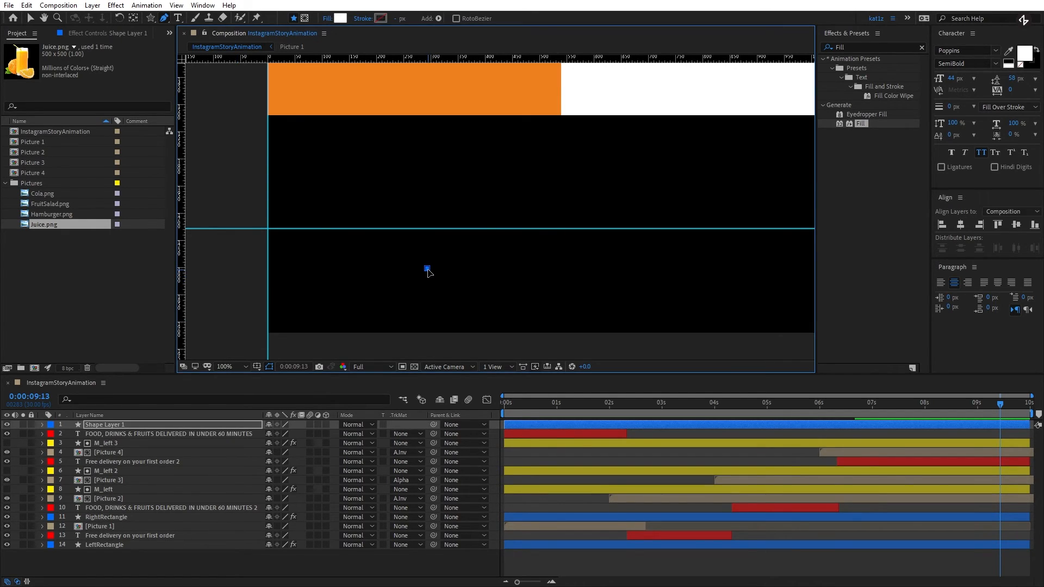
{"action": "left_click_drag", "start_coordinate": [420, 237], "coordinate": [417, 234]}
{"action": "left_click", "coordinate": [433, 211]}
{"action": "key", "text": "ctrl+z"}
{"action": "left_click", "coordinate": [450, 229]}
{"action": "key", "text": "ctrl+z"}
{"action": "left_click", "coordinate": [451, 229]}
{"action": "scroll", "coordinate": [453, 234], "scroll_direction": "up", "scroll_amount": 5}
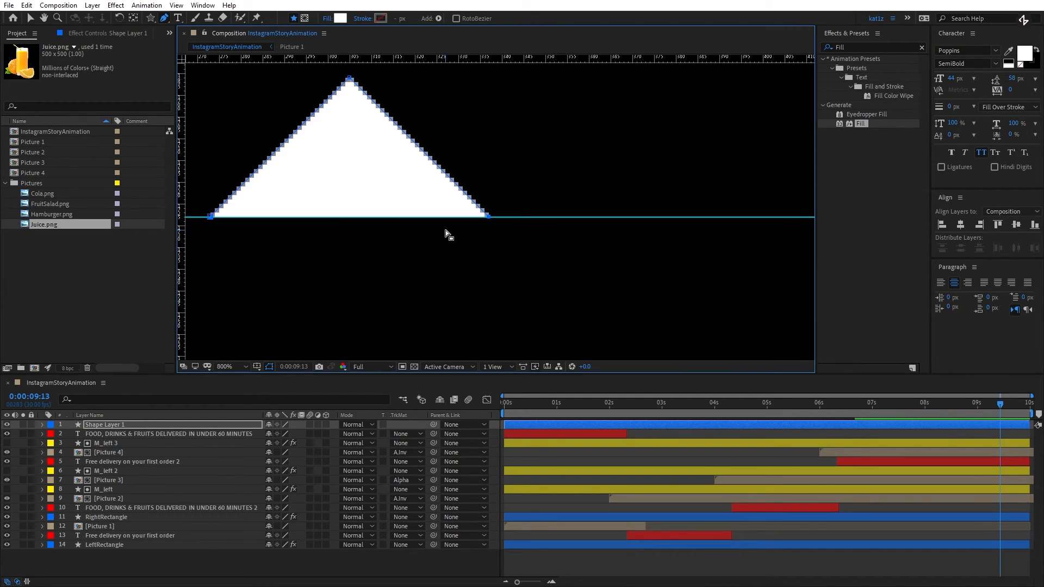
- Turn the white triangle into an open arrow outline by setting its fill to None and its stroke to Solid Color
{"action": "left_click_drag", "start_coordinate": [433, 226], "coordinate": [492, 247]}
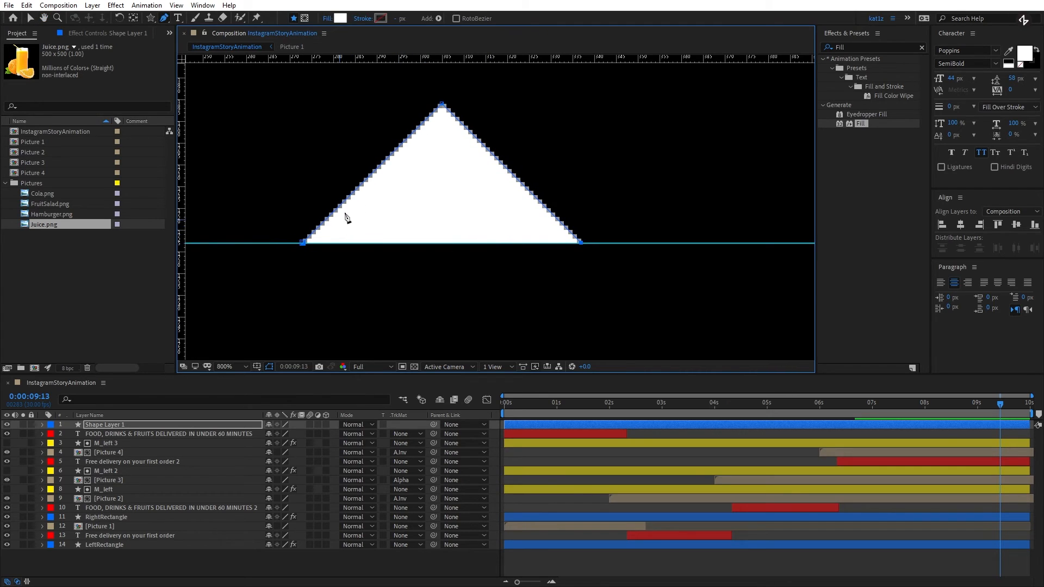
{"action": "scroll", "coordinate": [565, 279], "scroll_direction": "down", "scroll_amount": 2}
{"action": "left_click_drag", "start_coordinate": [560, 273], "coordinate": [525, 241]}
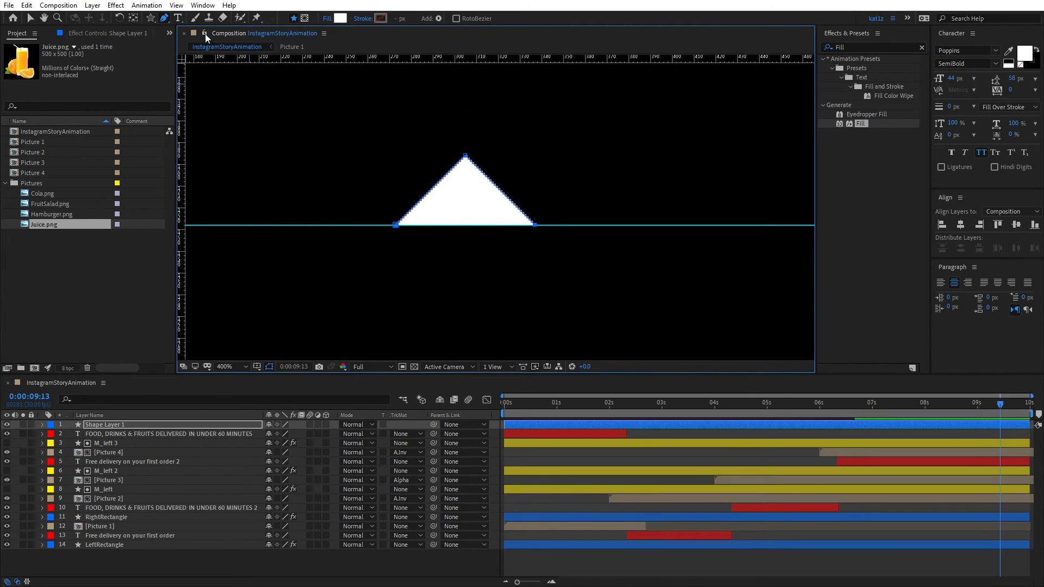
{"action": "left_click", "coordinate": [129, 425]}
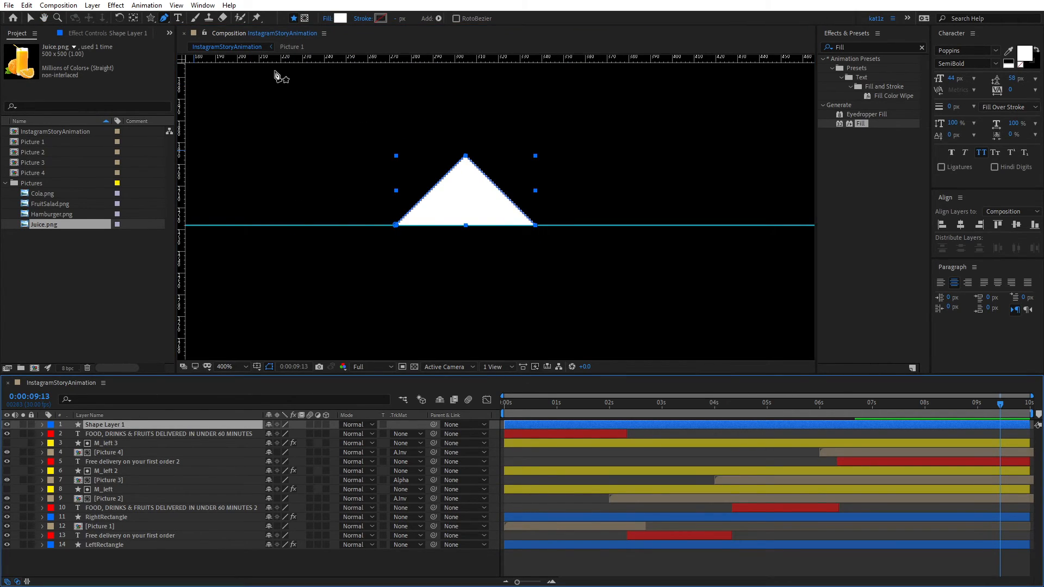
{"action": "left_click", "coordinate": [328, 18]}
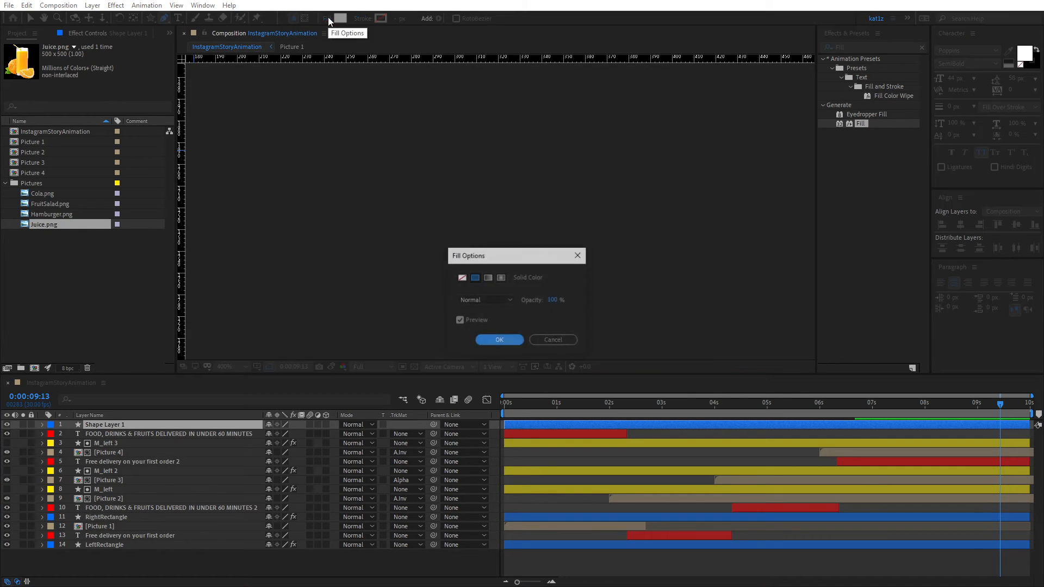
{"action": "left_click", "coordinate": [462, 278]}
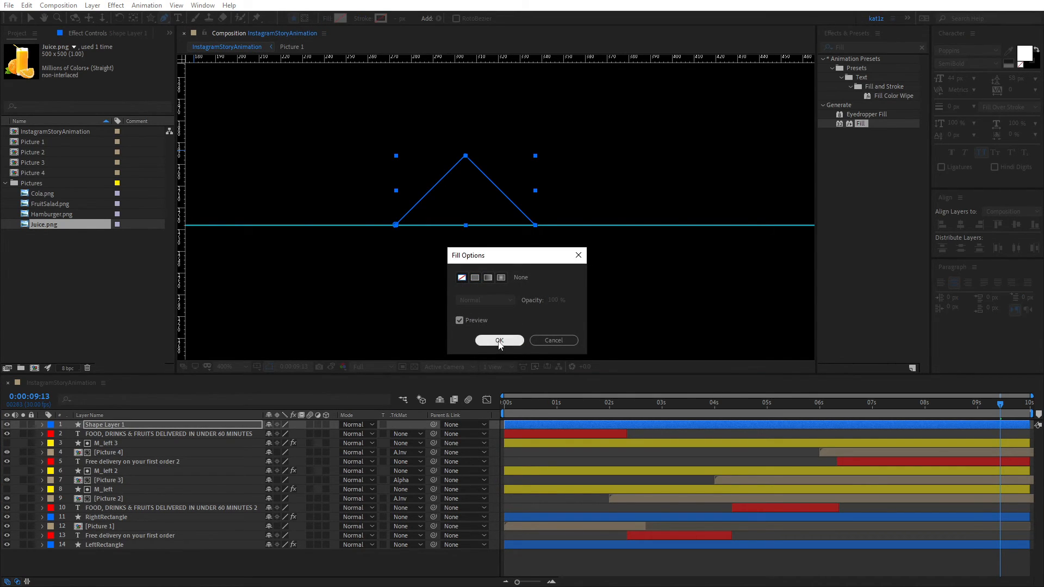
{"action": "left_click", "coordinate": [499, 341]}
{"action": "left_click", "coordinate": [363, 19]}
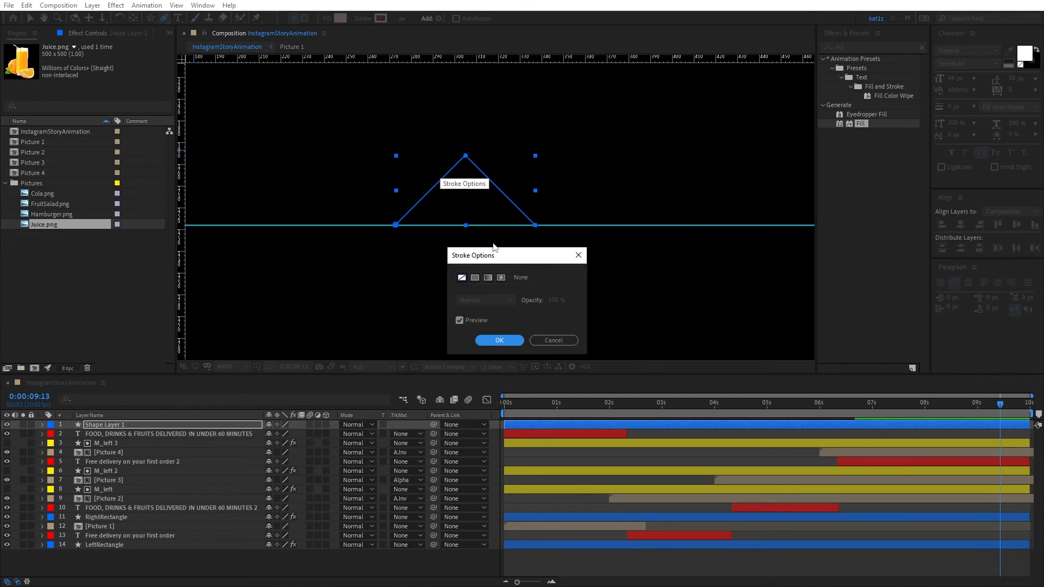
{"action": "left_click", "coordinate": [475, 278]}
{"action": "left_click", "coordinate": [508, 341]}
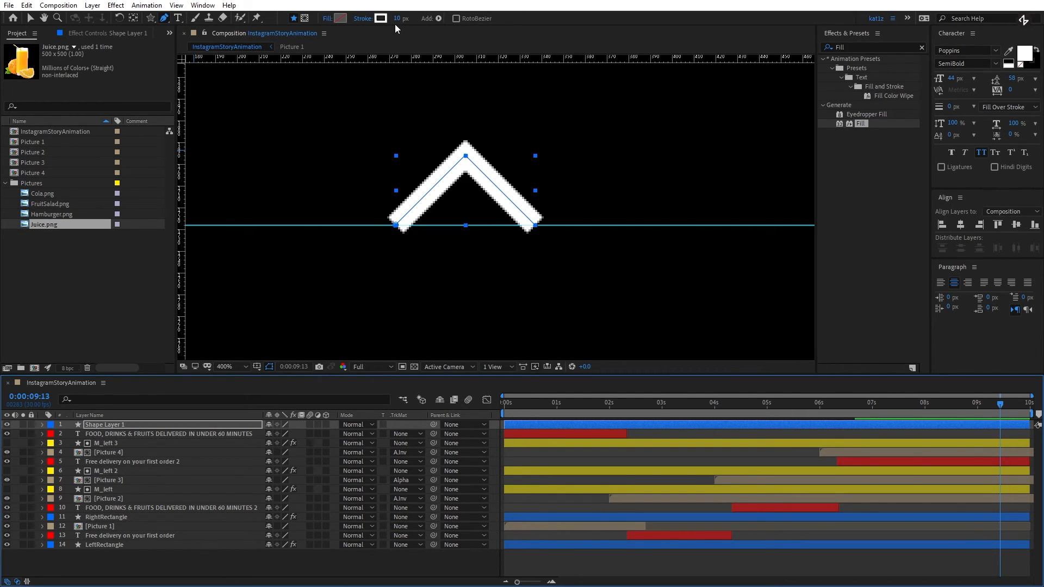
- Set the arrow outline's stroke width to 8 px
{"action": "scroll", "coordinate": [466, 156], "scroll_direction": "down", "scroll_amount": 4}
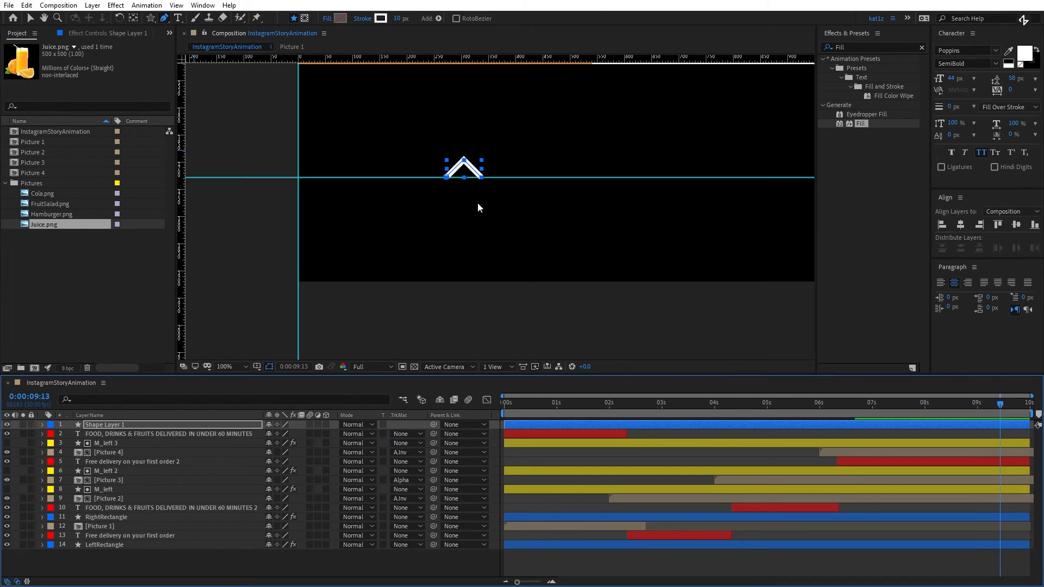
{"action": "left_click", "coordinate": [397, 21]}
{"action": "type", "text": "8"}
{"action": "key", "text": "Tab"}
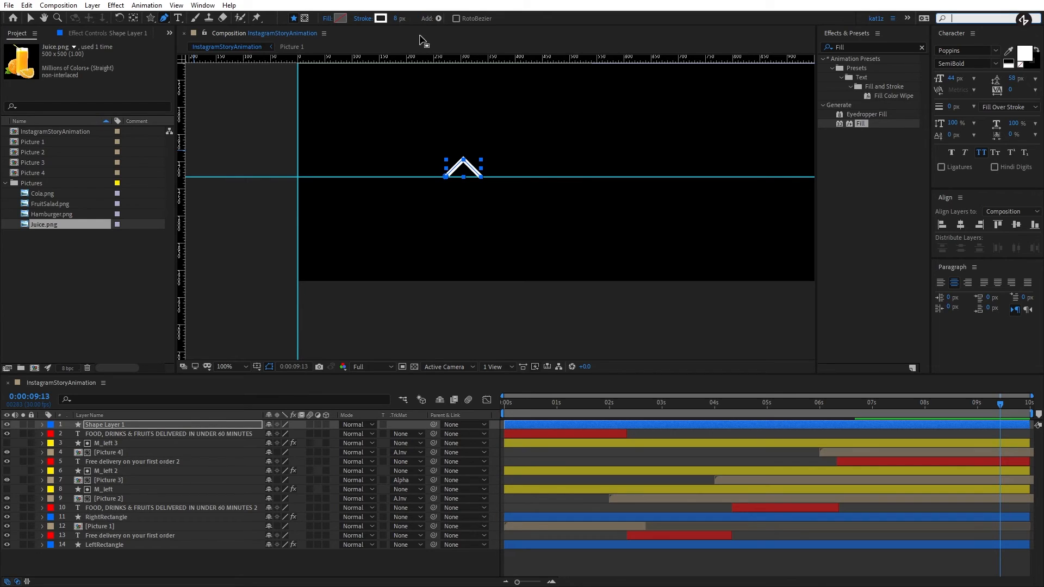
- Set the arrow outline's stroke width to 6 px
{"action": "mouse_move", "coordinate": [400, 21]}
{"action": "left_mouse_down"}
{"action": "mouse_move", "coordinate": [389, 21]}
{"action": "mouse_move", "coordinate": [399, 21]}
{"action": "left_mouse_up"}
{"action": "left_click", "coordinate": [399, 20]}
{"action": "type", "text": "6"}
{"action": "key", "text": "Return"}
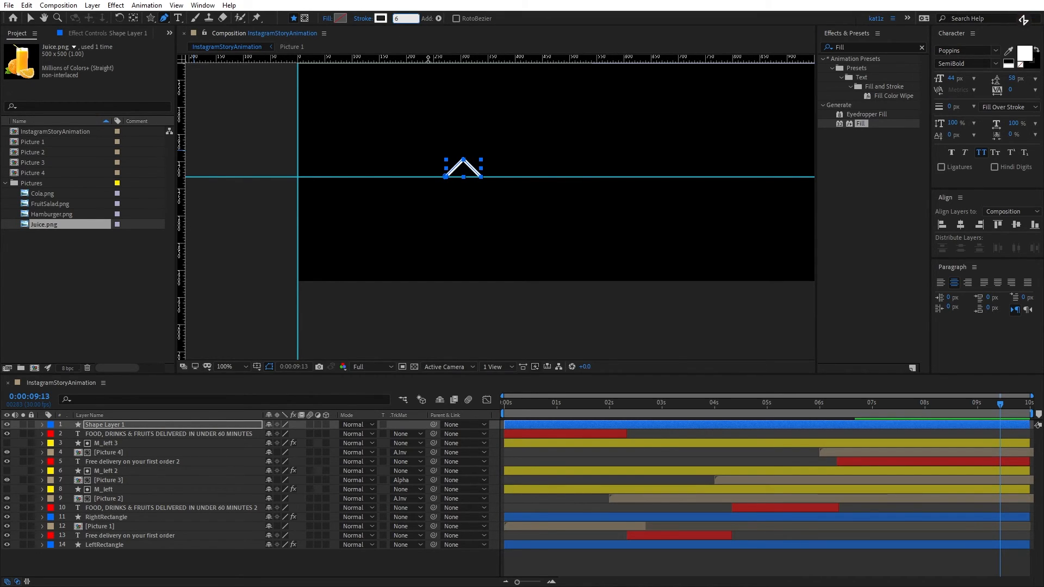
- Hide the rulers and the guides in the composition view
{"action": "scroll", "coordinate": [525, 163], "scroll_direction": "down", "scroll_amount": 2}
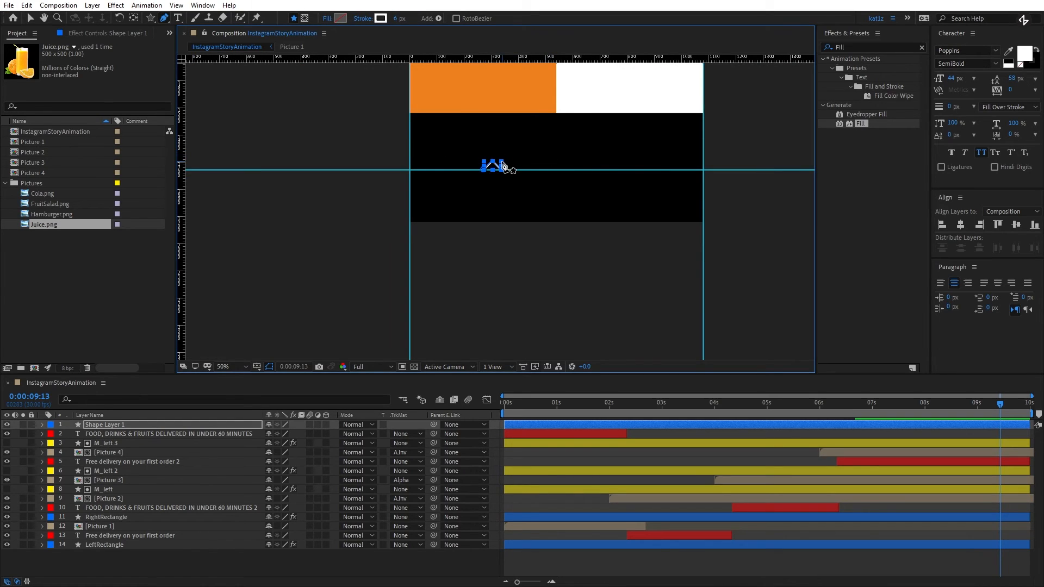
{"action": "key", "text": "ctrl+r"}
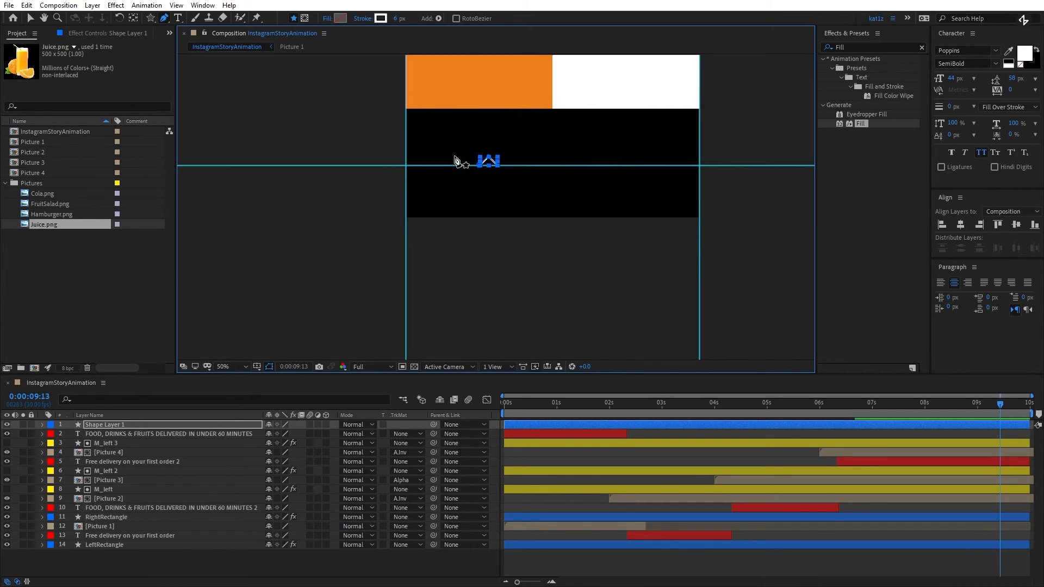
{"action": "key", "text": "ctrl+semicolon"}
{"action": "left_click_drag", "start_coordinate": [558, 131], "coordinate": [535, 171]}
- Center the arrow layer's anchor point on the arrow and align the layer to the horizontal center of the composition
{"action": "left_click", "coordinate": [31, 18]}
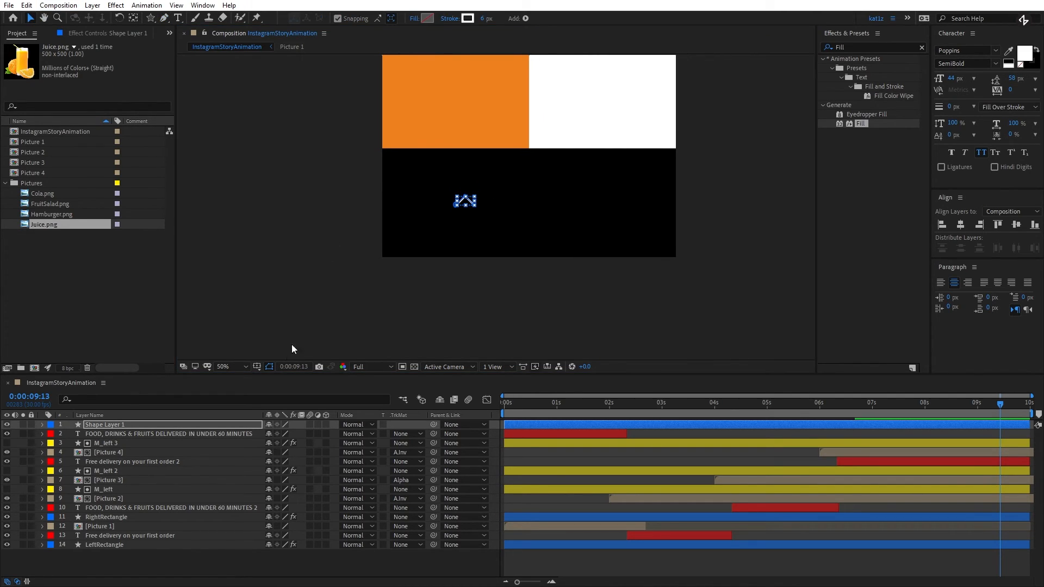
{"action": "left_click", "coordinate": [235, 368]}
{"action": "left_click", "coordinate": [247, 390]}
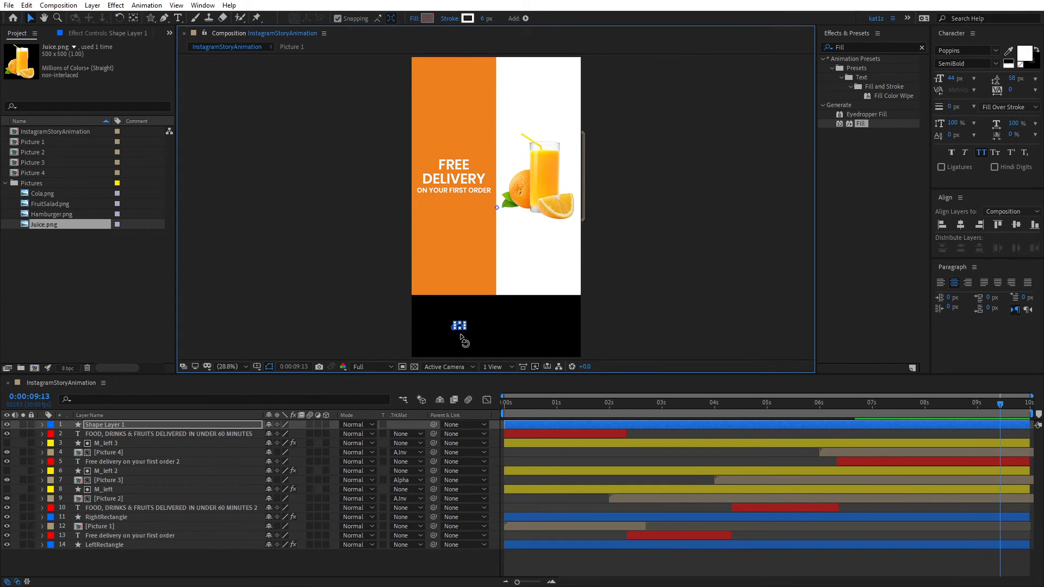
{"action": "scroll", "coordinate": [458, 337], "scroll_direction": "up", "scroll_amount": 4}
{"action": "scroll", "coordinate": [571, 255], "scroll_direction": "down", "scroll_amount": 3}
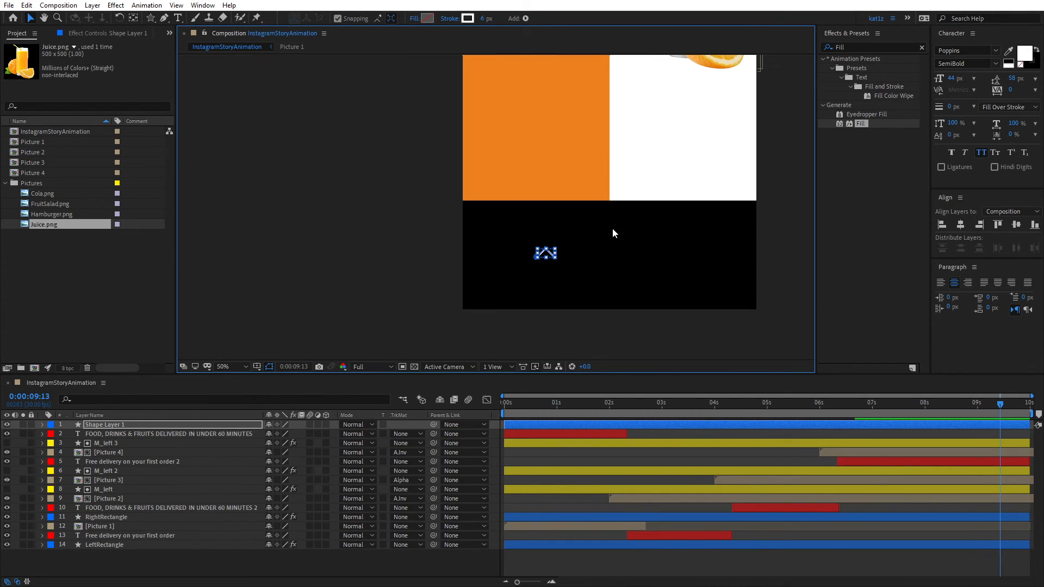
{"action": "left_click", "coordinate": [471, 283]}
{"action": "left_click", "coordinate": [457, 292]}
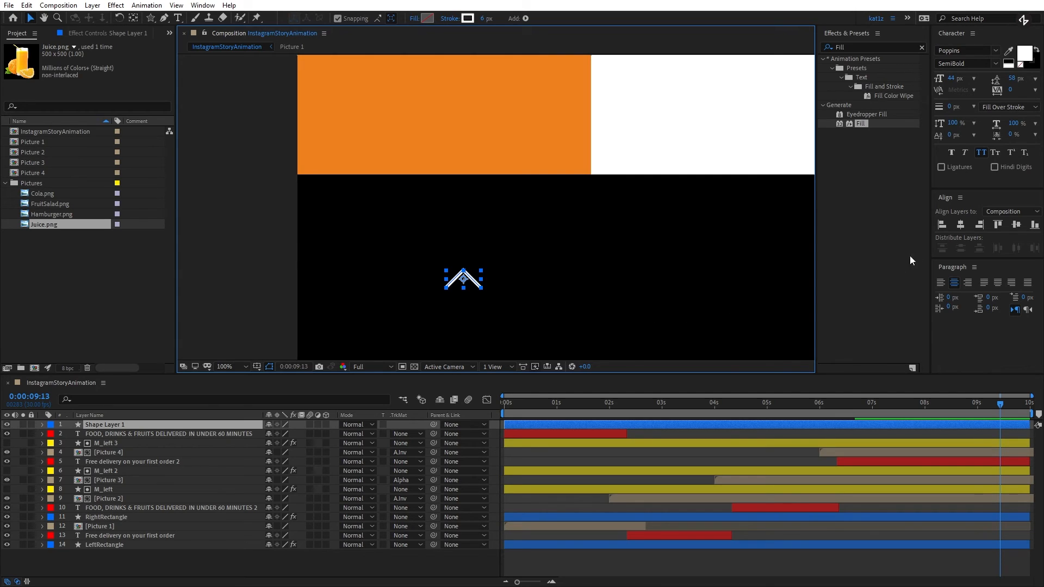
{"action": "left_click", "coordinate": [961, 225]}
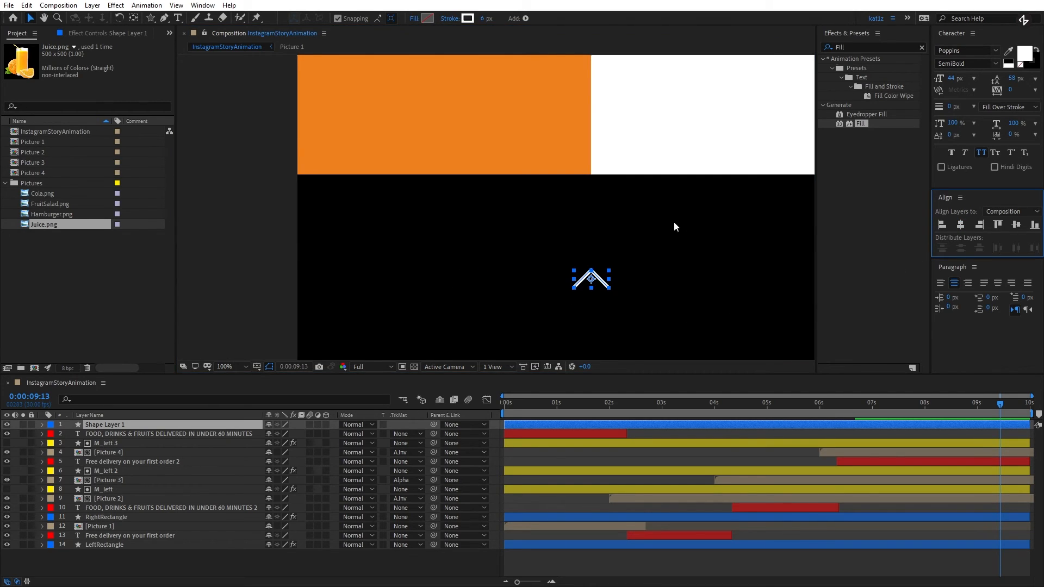
- Move the arrow straight up so it sits just below the lower edge of the rectangles, and deselect it
{"action": "mouse_move", "coordinate": [596, 282]}
{"action": "left_mouse_down"}
{"action": "mouse_move", "coordinate": [606, 222]}
{"action": "mouse_move", "coordinate": [620, 234]}
{"action": "mouse_move", "coordinate": [583, 275]}
{"action": "left_mouse_up"}
{"action": "scroll", "coordinate": [607, 223], "scroll_direction": "down", "scroll_amount": 2}
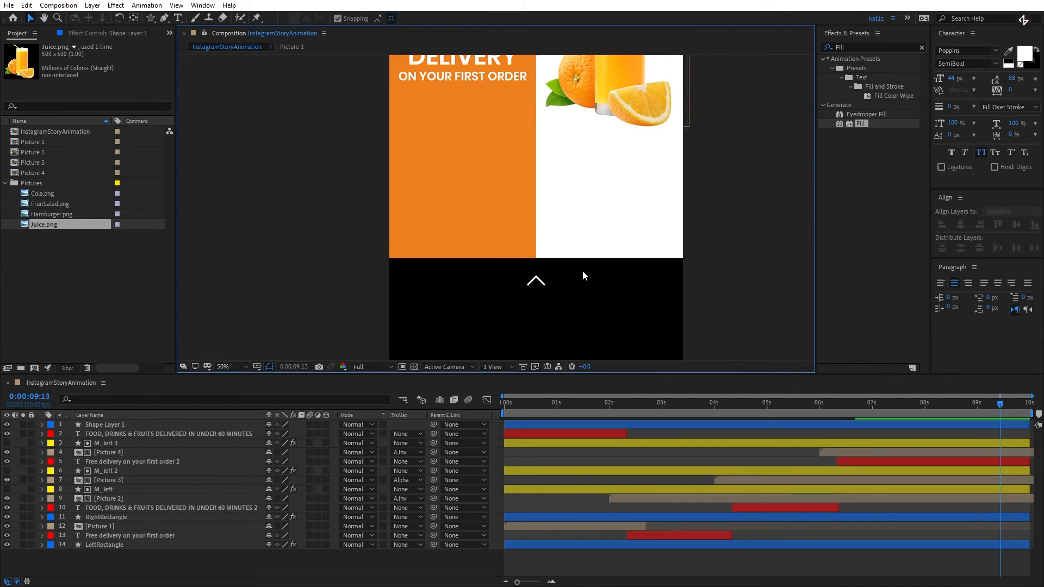
{"action": "scroll", "coordinate": [583, 272], "scroll_direction": "down", "scroll_amount": 2}
{"action": "scroll", "coordinate": [583, 272], "scroll_direction": "up", "scroll_amount": 2}
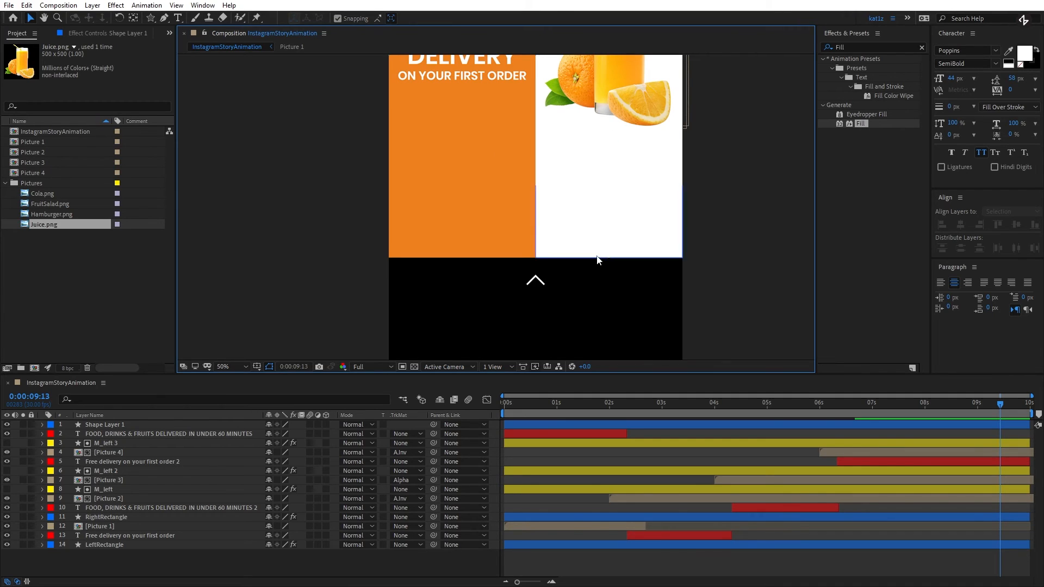
{"action": "left_click_drag", "start_coordinate": [611, 315], "coordinate": [616, 276]}
{"action": "key", "text": "v"}
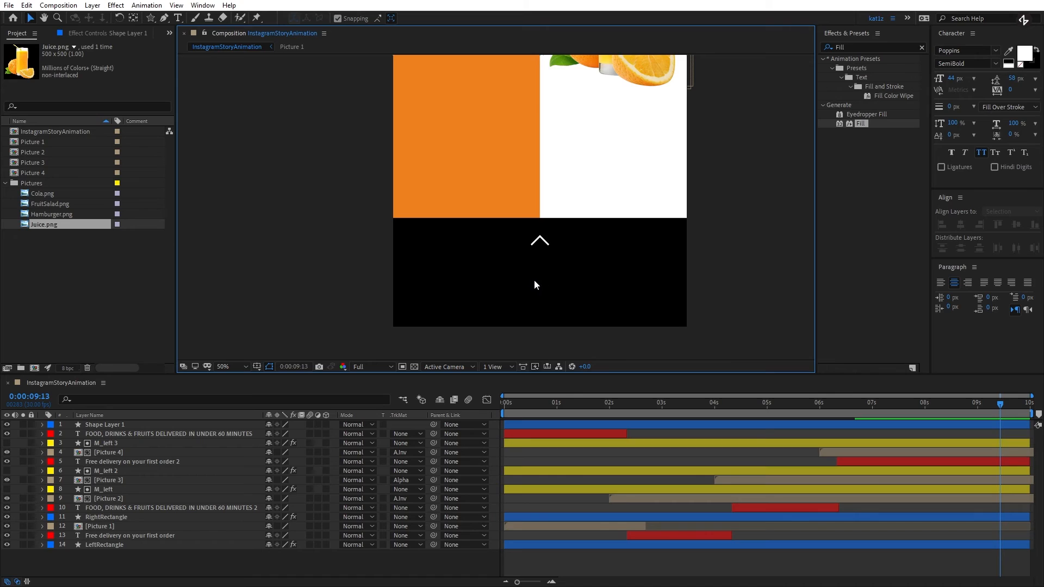
- Rename the arrow's shape layer "carrot"
{"action": "left_click", "coordinate": [108, 426]}
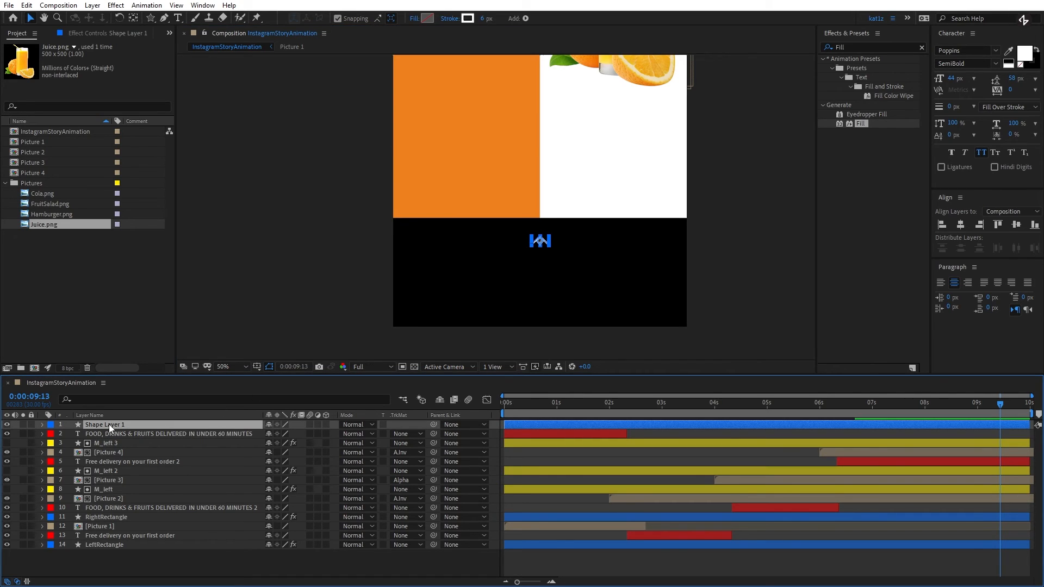
{"action": "key", "text": "Return"}
{"action": "type", "text": "carrot"}
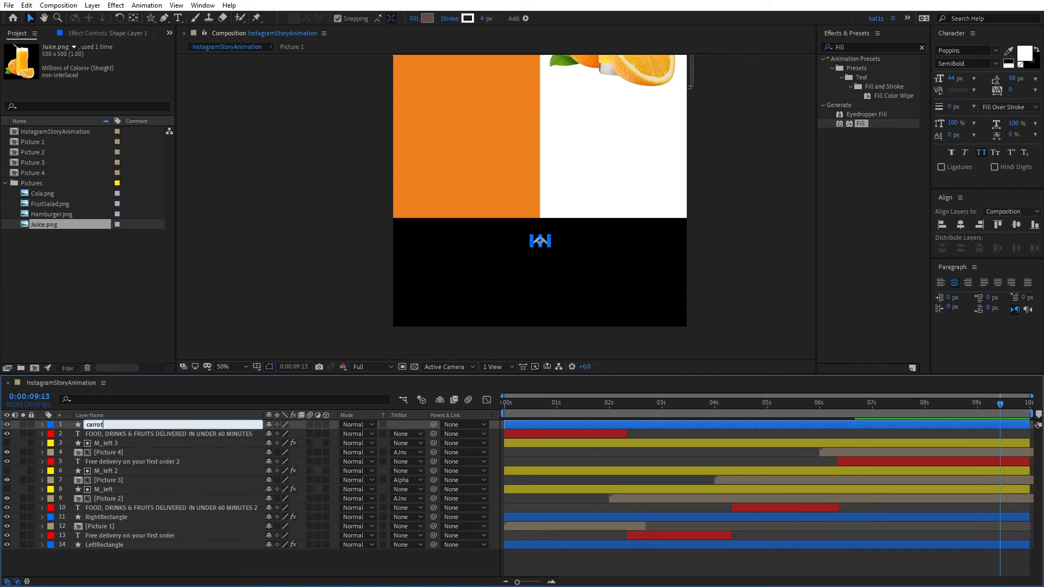
{"action": "key", "text": "Return"}
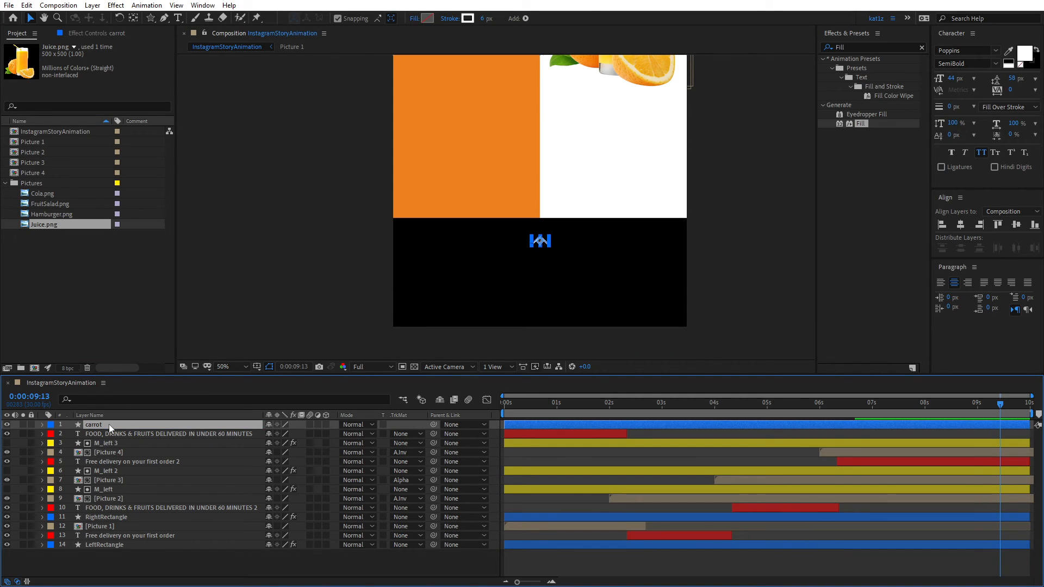
- With no layer selected, draw a rounded rectangle about 306 px wide and 124 px high in the black area below the arrow
{"action": "left_click", "coordinate": [152, 18]}
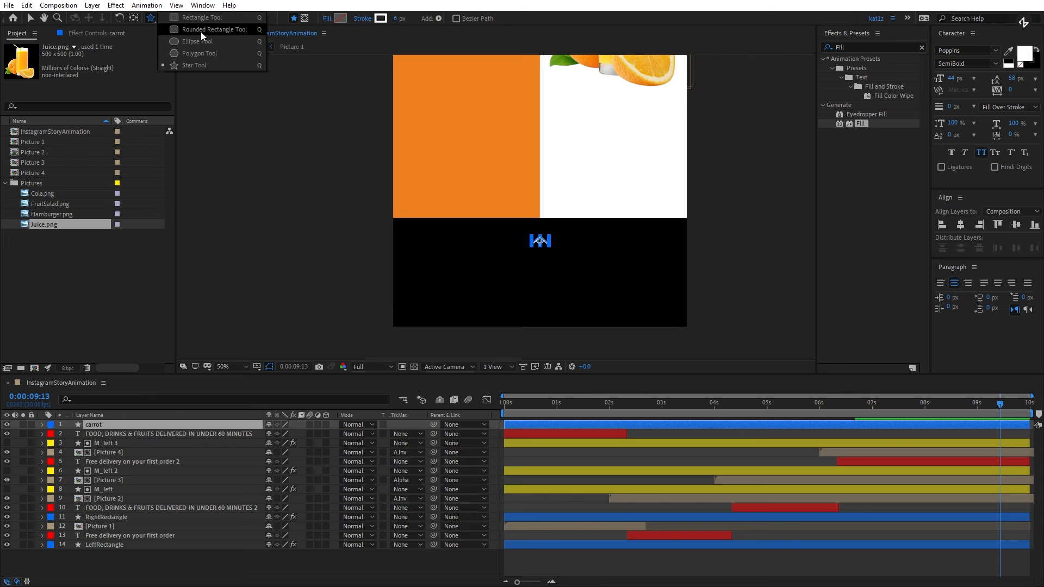
{"action": "left_click", "coordinate": [201, 30]}
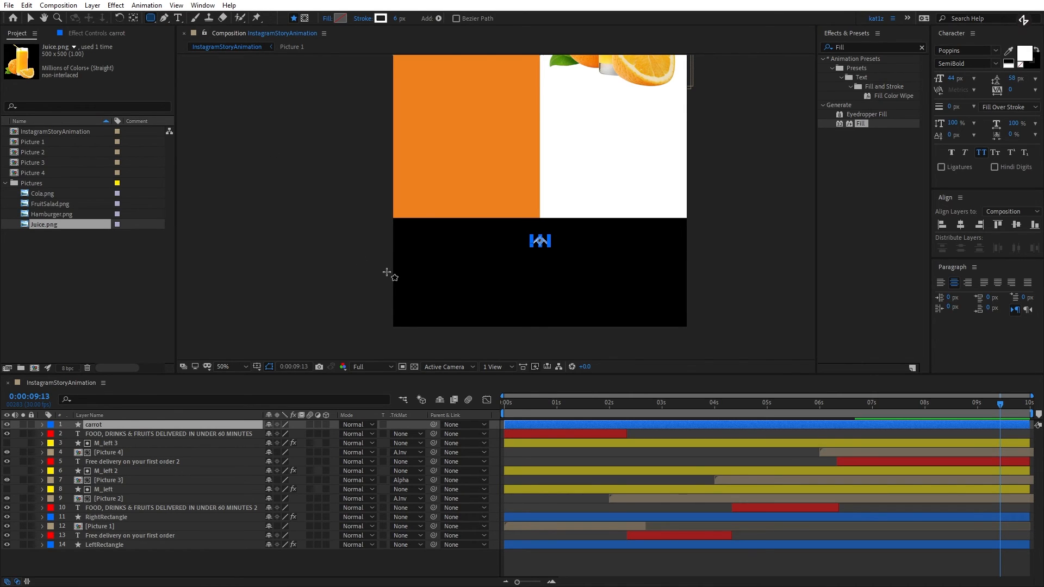
{"action": "left_click", "coordinate": [42, 425]}
{"action": "left_click", "coordinate": [403, 442]}
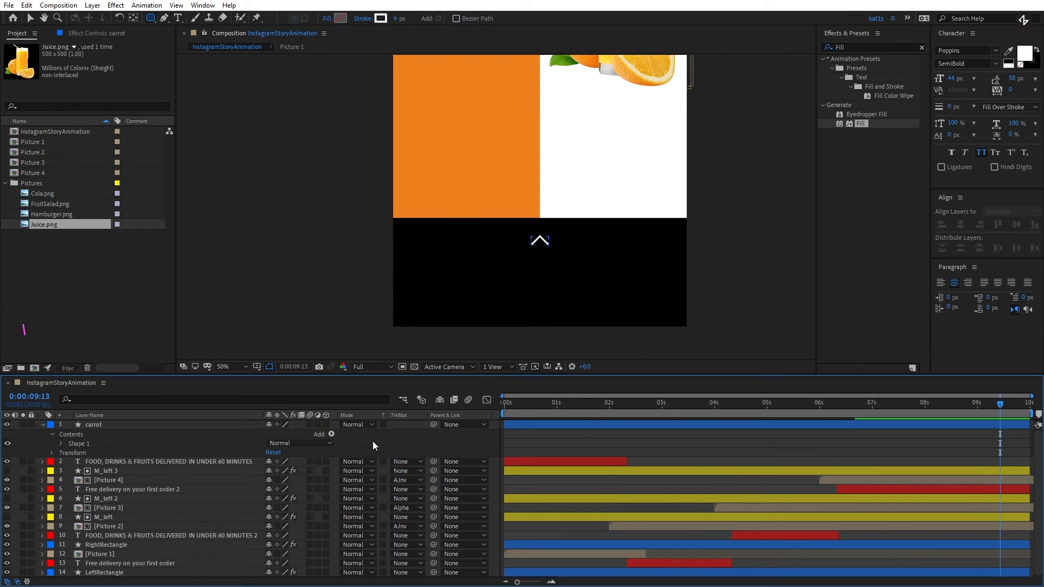
{"action": "mouse_move", "coordinate": [483, 266]}
{"action": "left_mouse_down"}
{"action": "mouse_move", "coordinate": [601, 305]}
{"action": "mouse_move", "coordinate": [631, 299]}
{"action": "mouse_move", "coordinate": [567, 301]}
{"action": "left_mouse_up"}
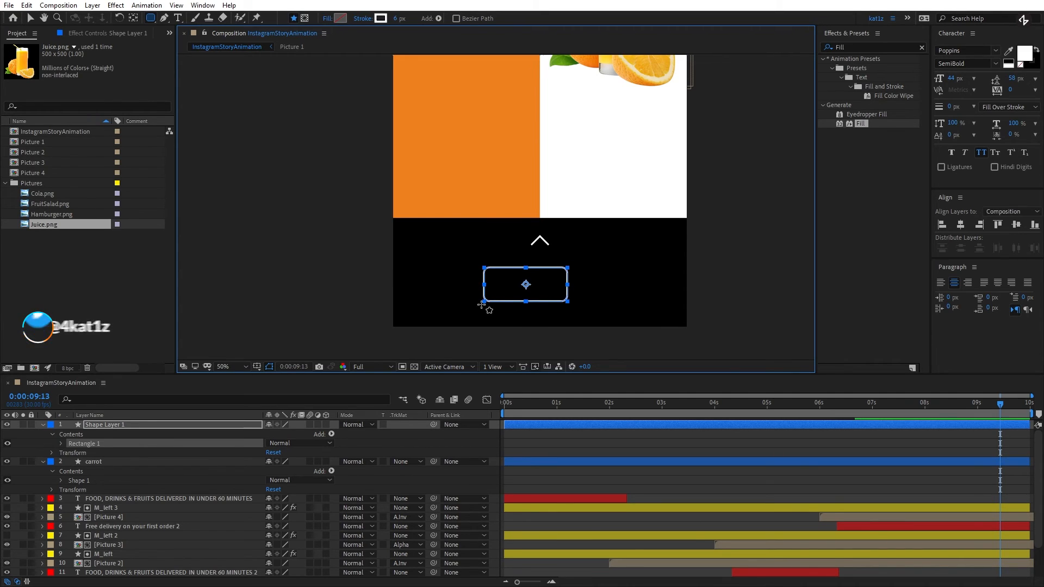
- Set the Roundness of the new rectangle's path to 241 so that its ends form a pill shape
{"action": "left_click", "coordinate": [61, 443]}
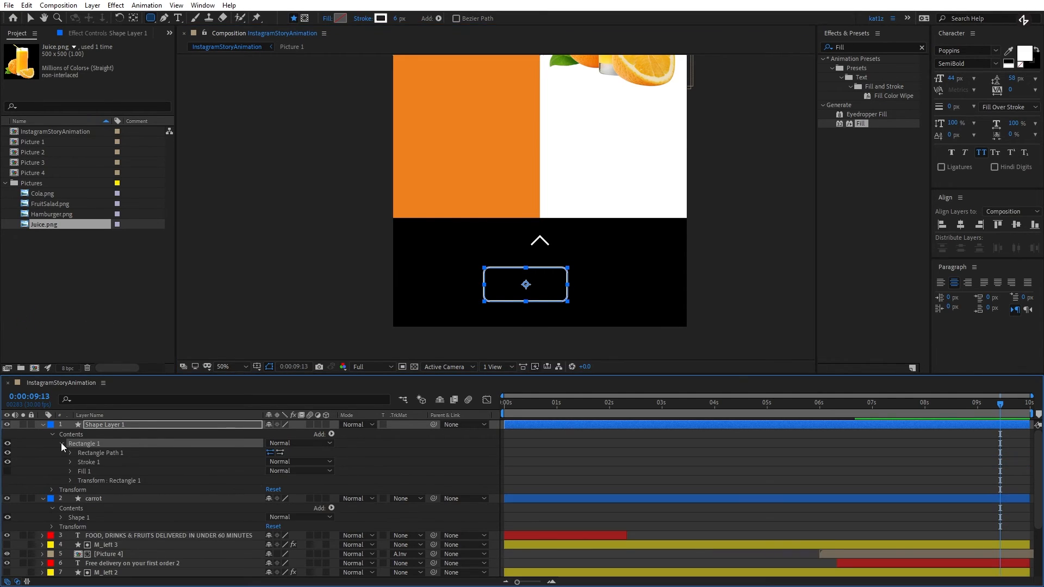
{"action": "left_click", "coordinate": [70, 454]}
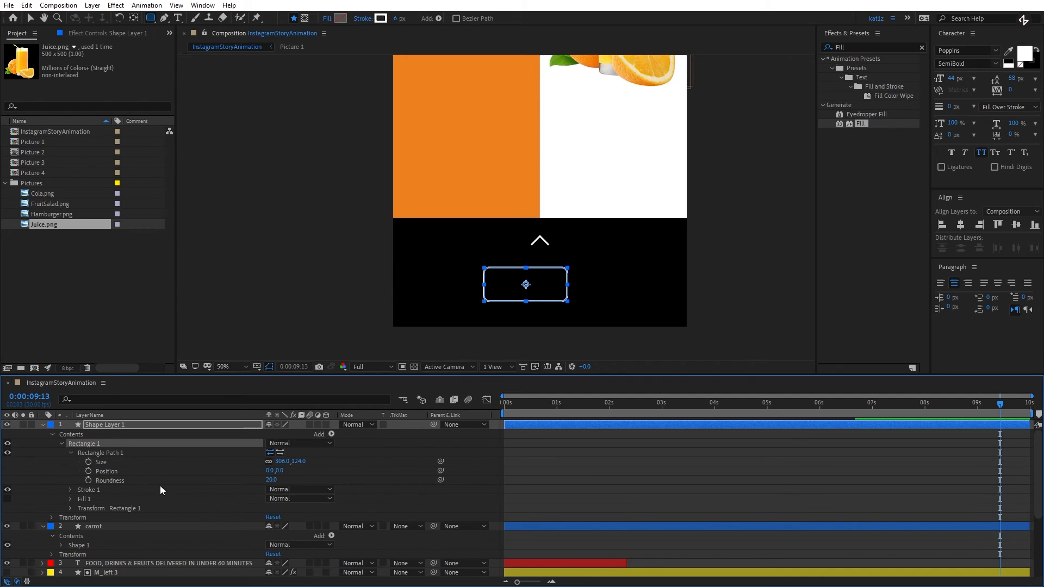
{"action": "left_click_drag", "start_coordinate": [270, 480], "coordinate": [355, 496]}
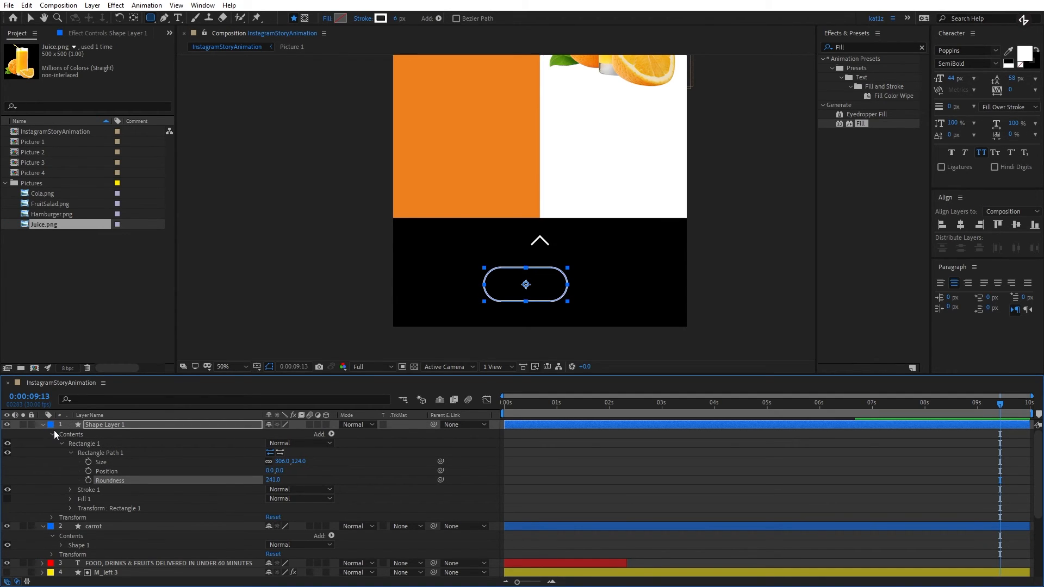
- Remove the pill shape's stroke and give it a solid white fill
{"action": "left_click", "coordinate": [366, 21]}
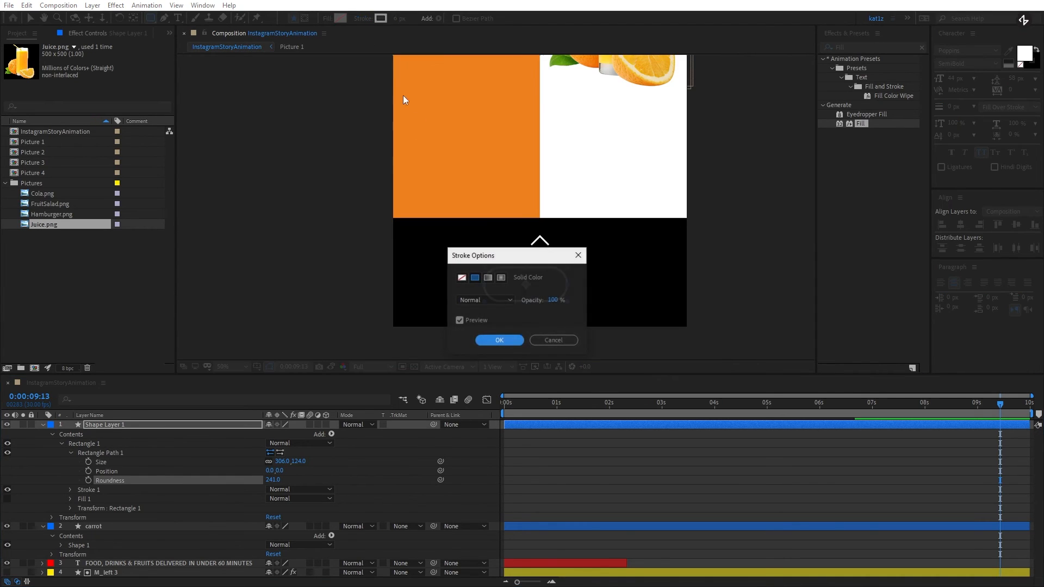
{"action": "left_click", "coordinate": [463, 279]}
{"action": "left_click", "coordinate": [494, 341]}
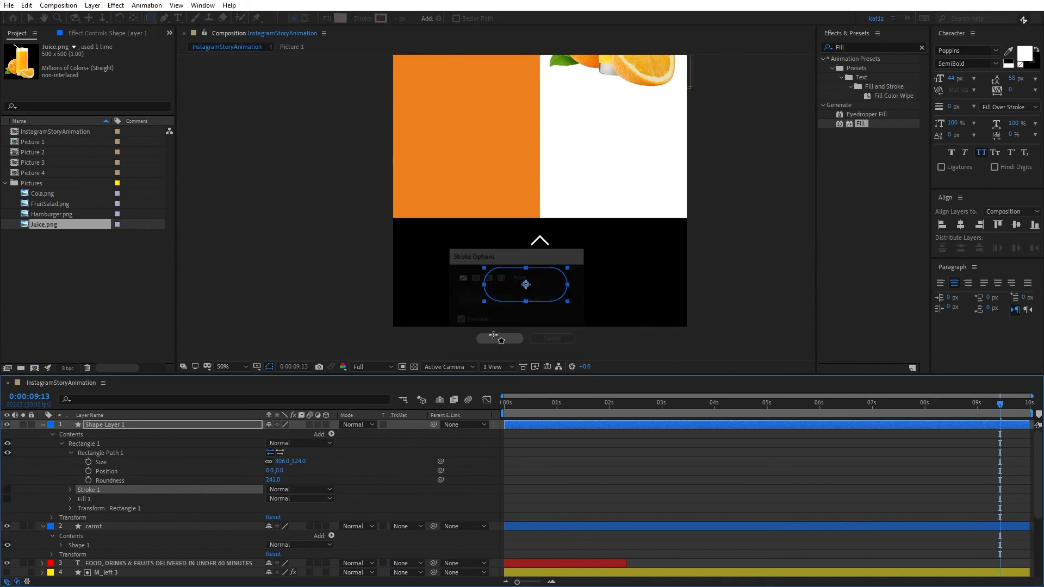
{"action": "left_click", "coordinate": [325, 21]}
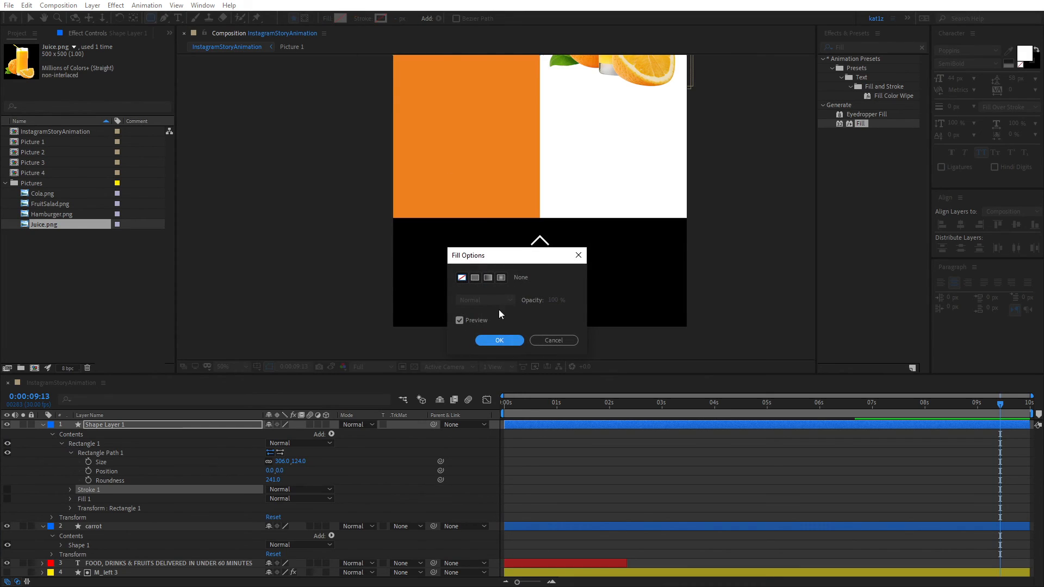
{"action": "left_click", "coordinate": [475, 278]}
{"action": "left_click", "coordinate": [499, 341]}
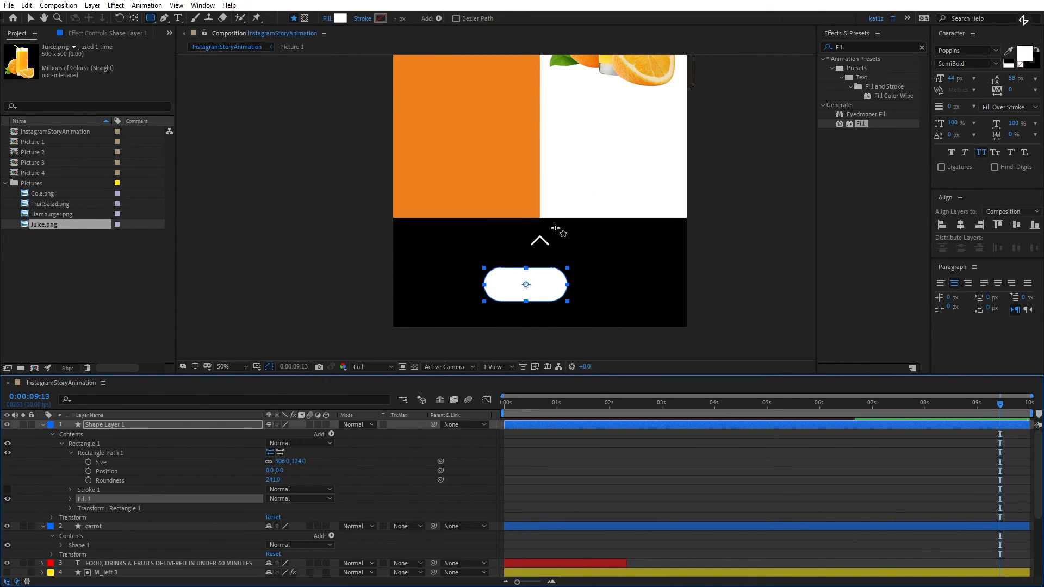
- Rename the pill shape's layer "button"
{"action": "left_click", "coordinate": [112, 426]}
{"action": "key", "text": "Return"}
{"action": "type", "text": "button"}
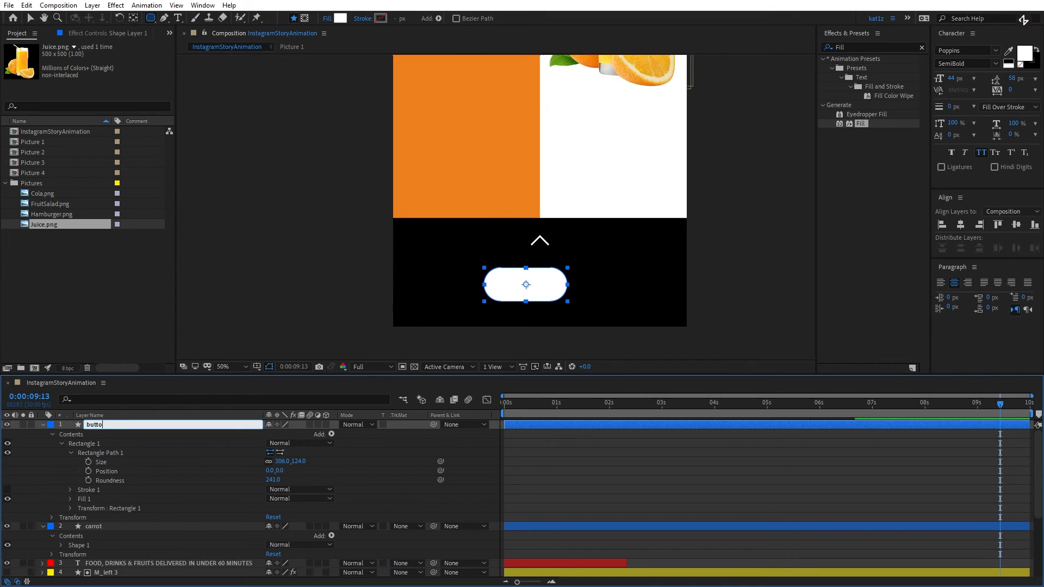
{"action": "key", "text": "Return"}
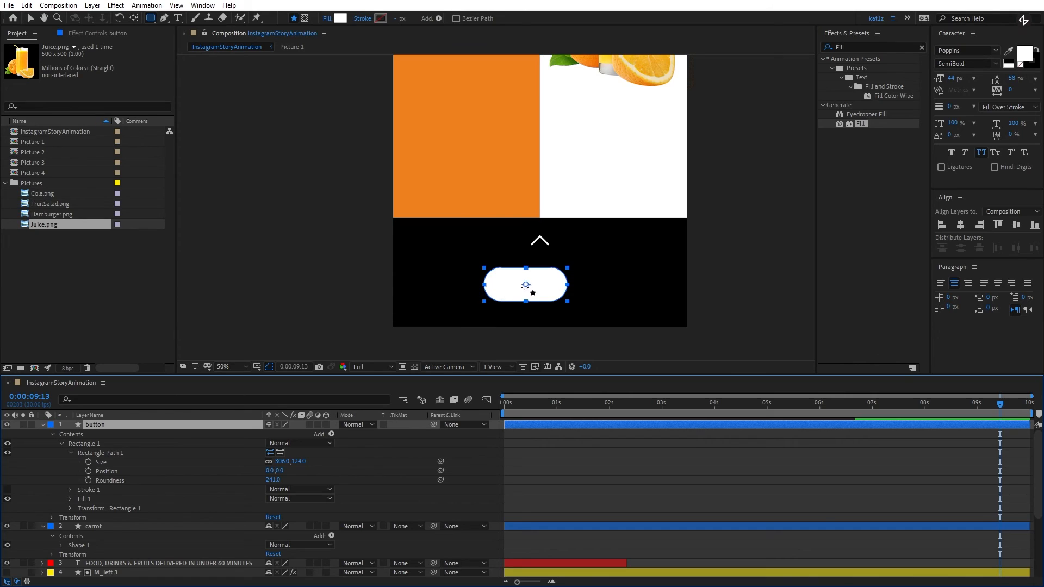
- Center the button shape horizontally in the composition and move it slightly up toward the arrow
{"action": "left_click", "coordinate": [30, 18]}
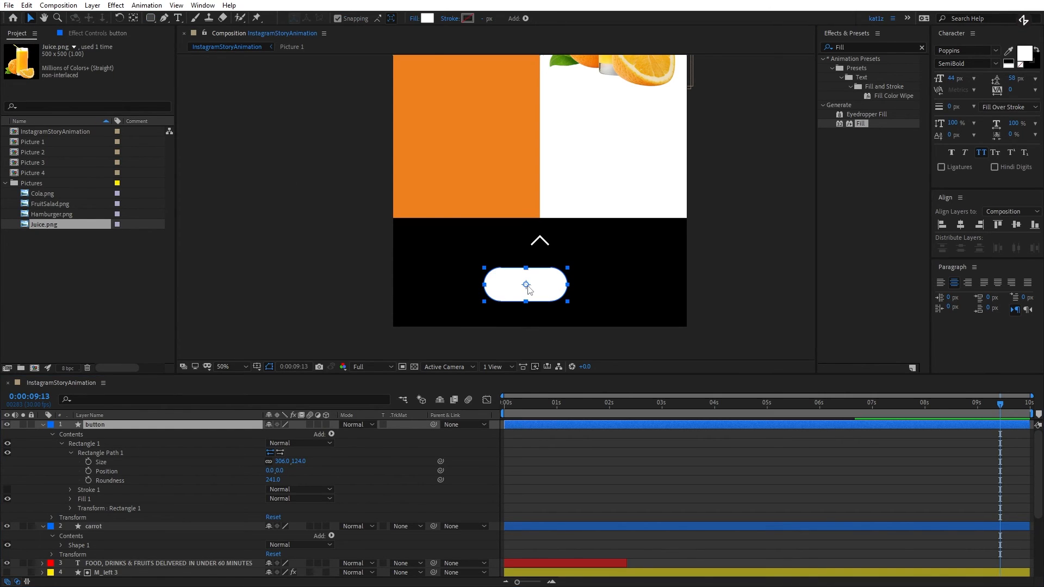
{"action": "left_click", "coordinate": [964, 224]}
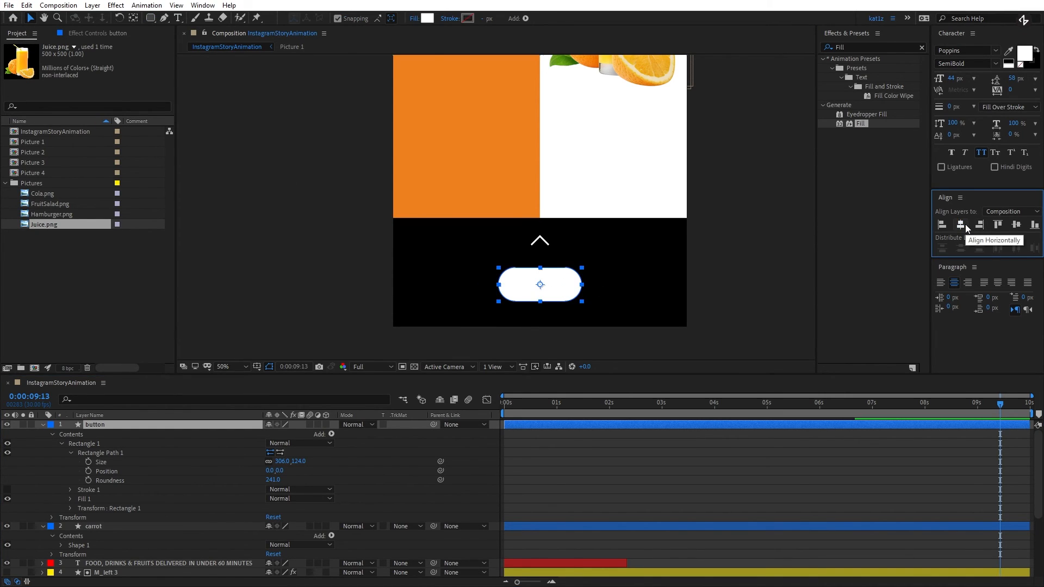
{"action": "left_click_drag", "start_coordinate": [550, 289], "coordinate": [554, 282]}
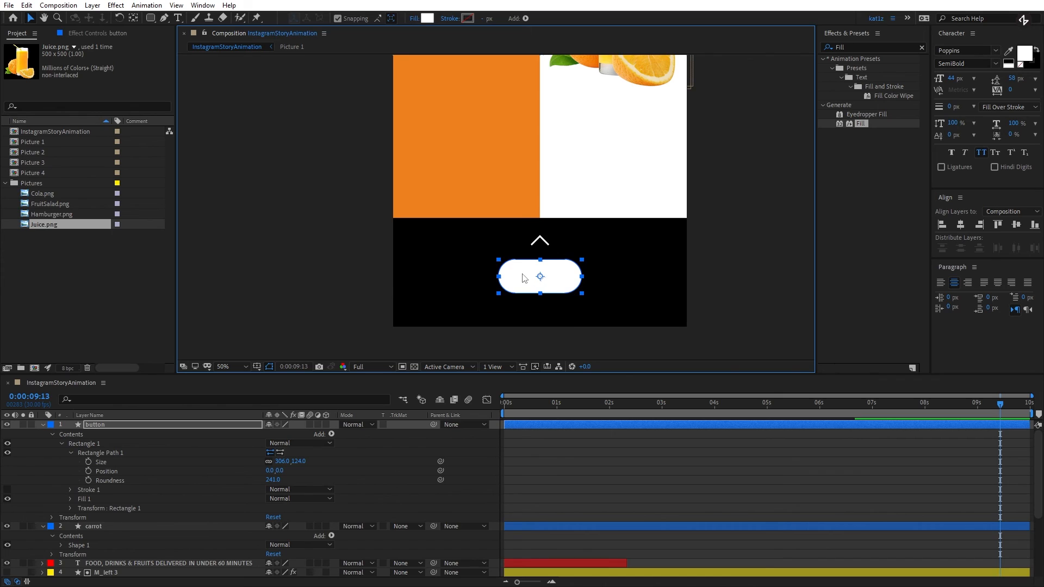
- Collapse the expanded properties of all layers in the timeline and leave no layer selected
{"action": "left_click", "coordinate": [194, 425]}
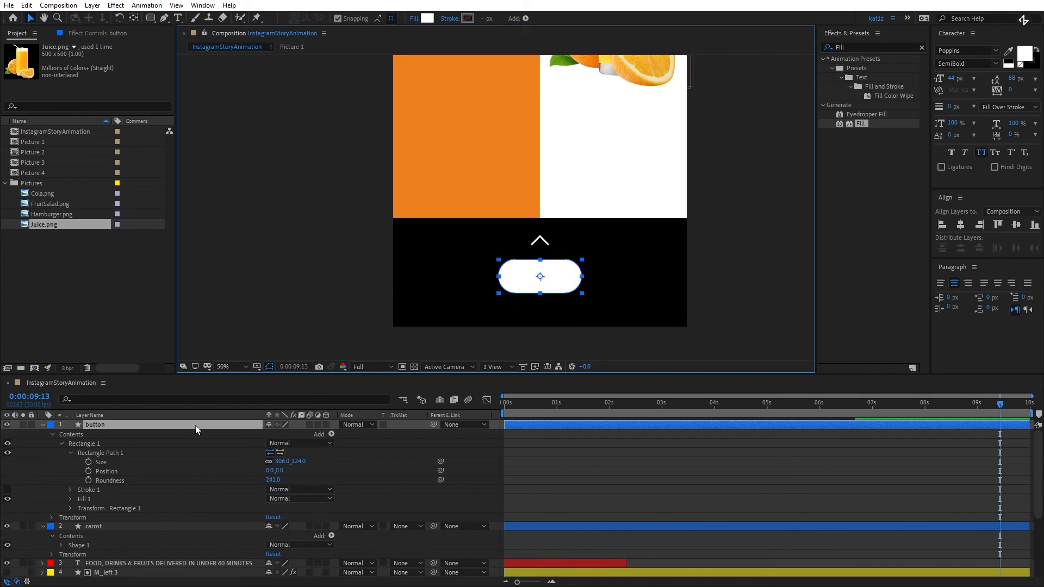
{"action": "key", "text": "ctrl+a"}
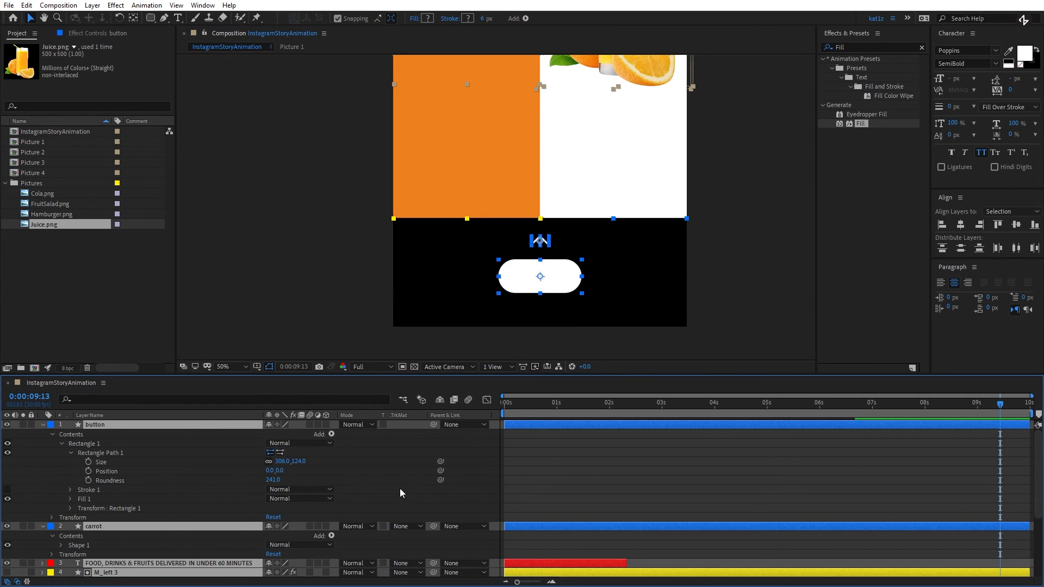
{"action": "key", "text": "u"}
{"action": "key", "text": "u"}
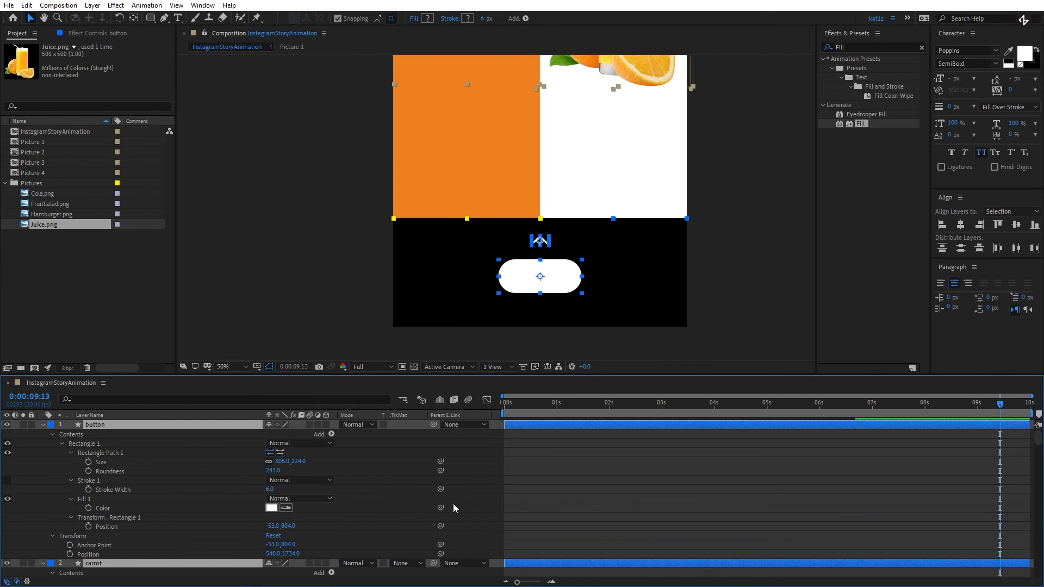
{"action": "key", "text": "u"}
{"action": "left_click", "coordinate": [350, 567]}
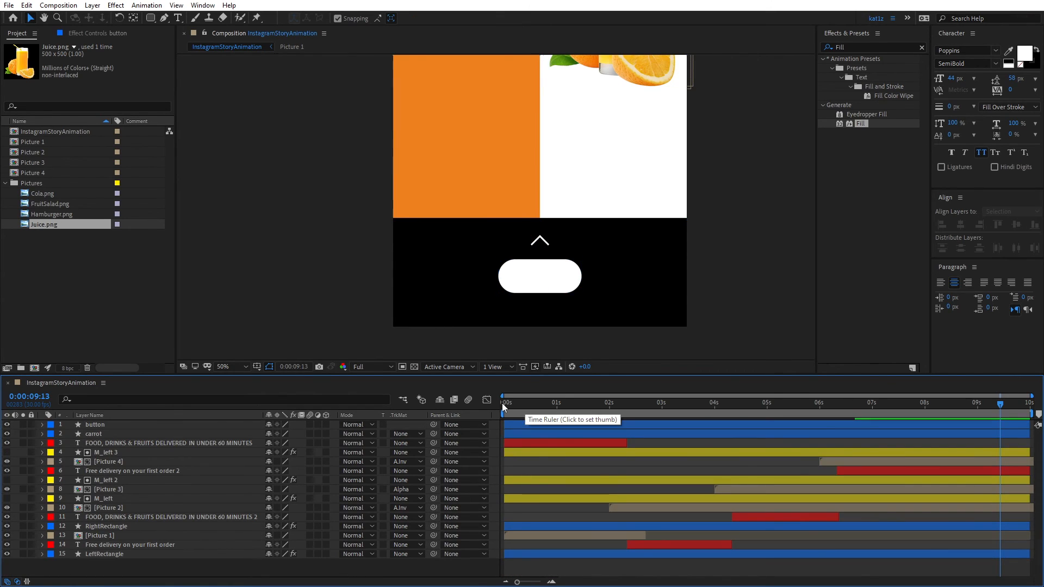
- Create a new text layer reading "SHOP NOW"
{"action": "right_click", "coordinate": [125, 566]}
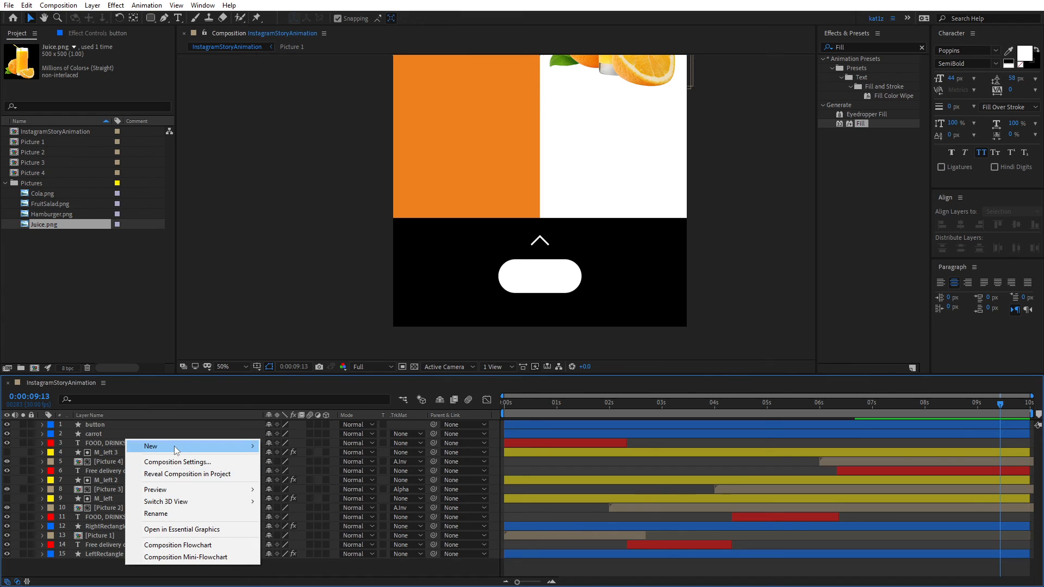
{"action": "mouse_move", "coordinate": [174, 447]}
{"action": "left_click", "coordinate": [325, 463]}
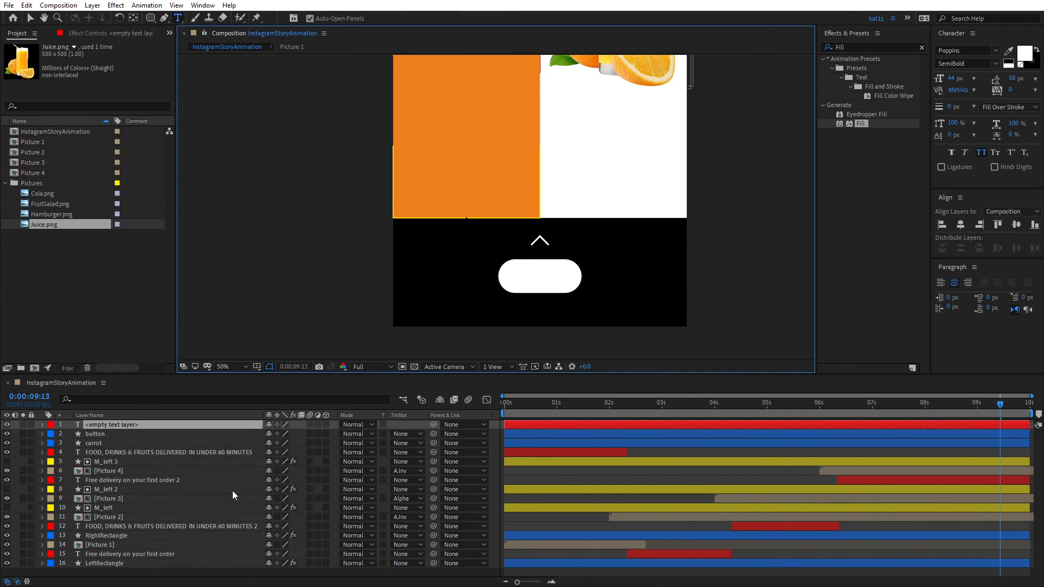
{"action": "type", "text": "SHOP NOW"}
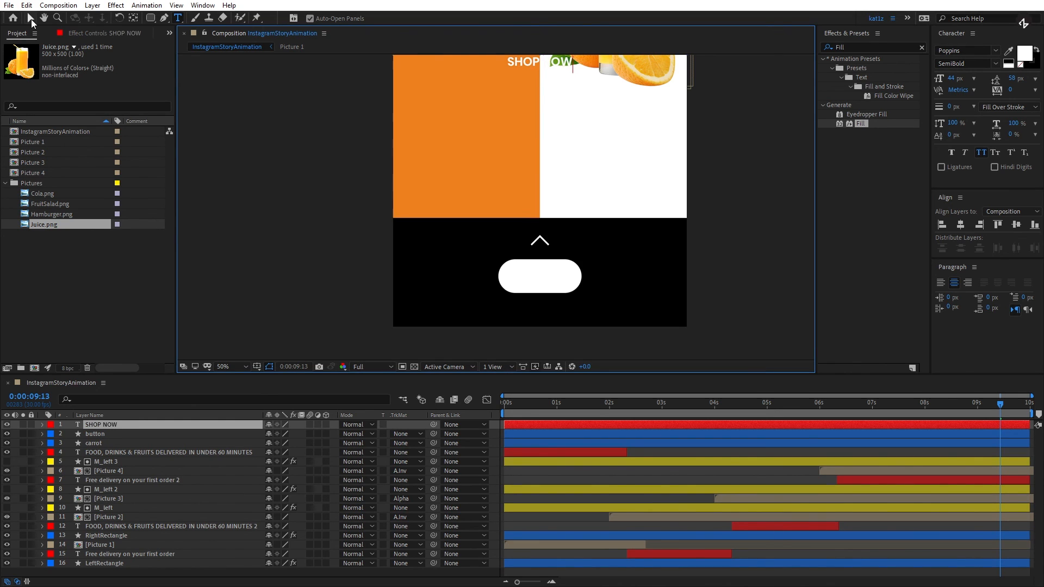
- Move the SHOP NOW text onto the white button and center the text layer's anchor point in its content
{"action": "left_click", "coordinate": [31, 18]}
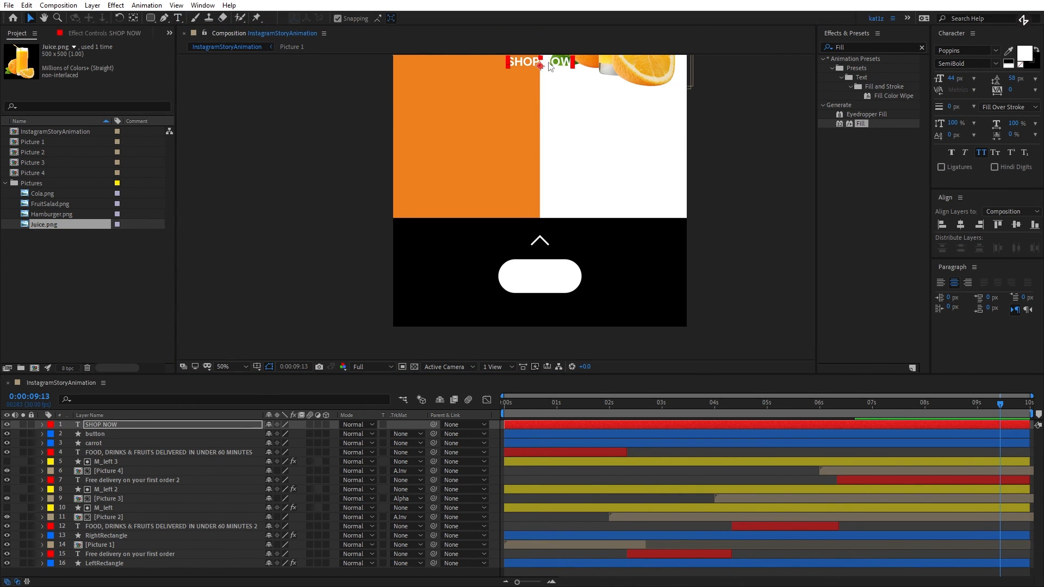
{"action": "left_click_drag", "start_coordinate": [550, 65], "coordinate": [547, 279]}
{"action": "key", "text": "ctrl+alt+Home"}
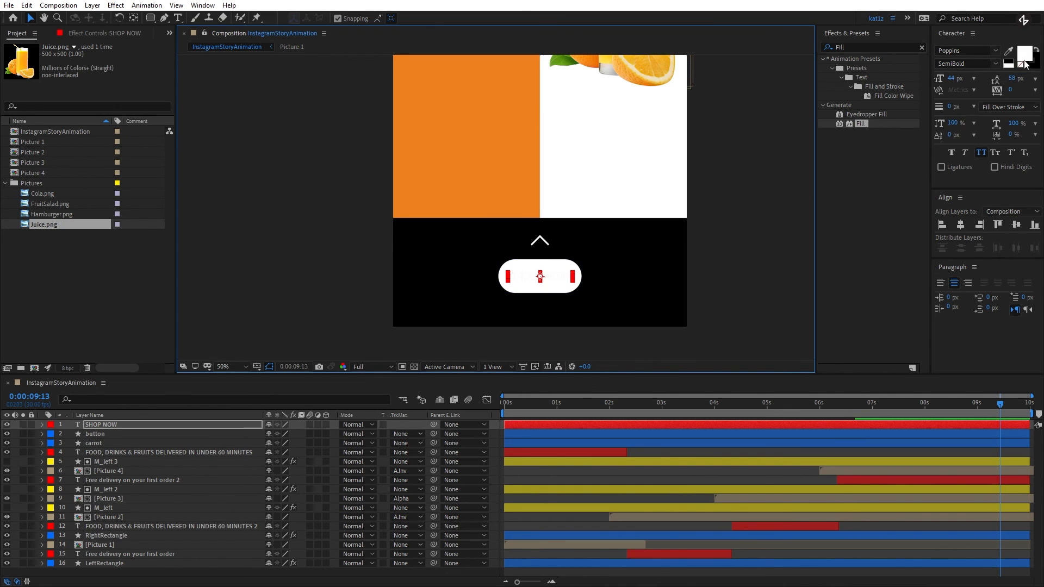
- Fill the SHOP NOW text with the orange sampled from the rectangle and set its font size to 40 px
{"action": "left_click", "coordinate": [1009, 51]}
{"action": "left_click", "coordinate": [468, 163]}
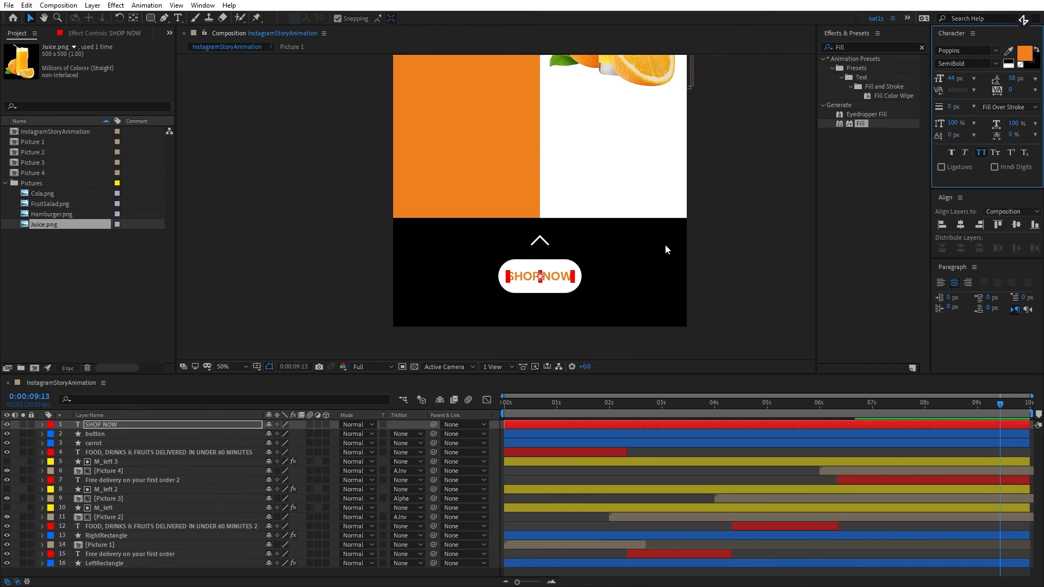
{"action": "left_click", "coordinate": [952, 80]}
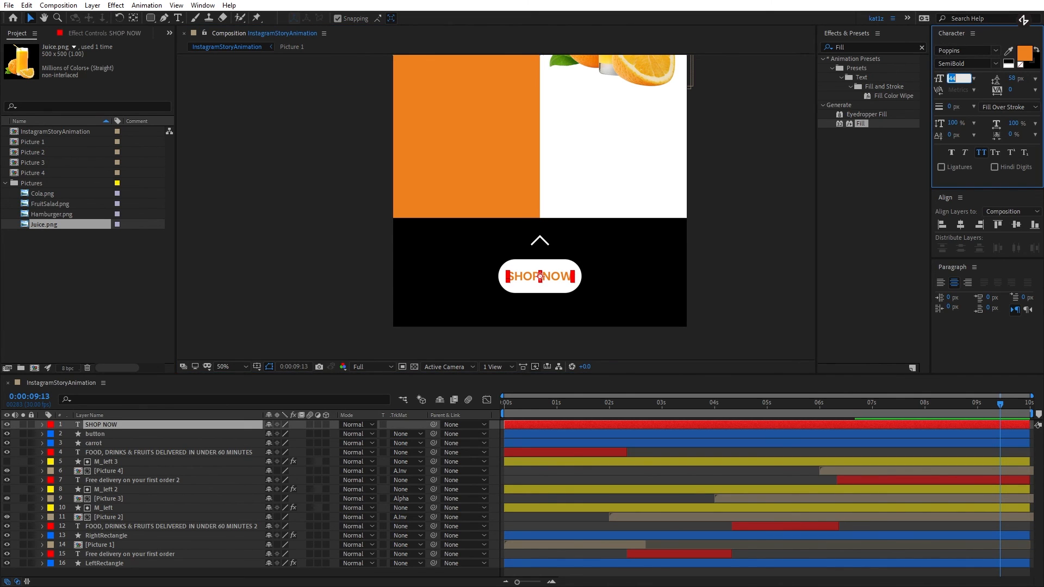
{"action": "type", "text": "40"}
{"action": "key", "text": "Return"}
{"action": "left_click", "coordinate": [735, 249]}
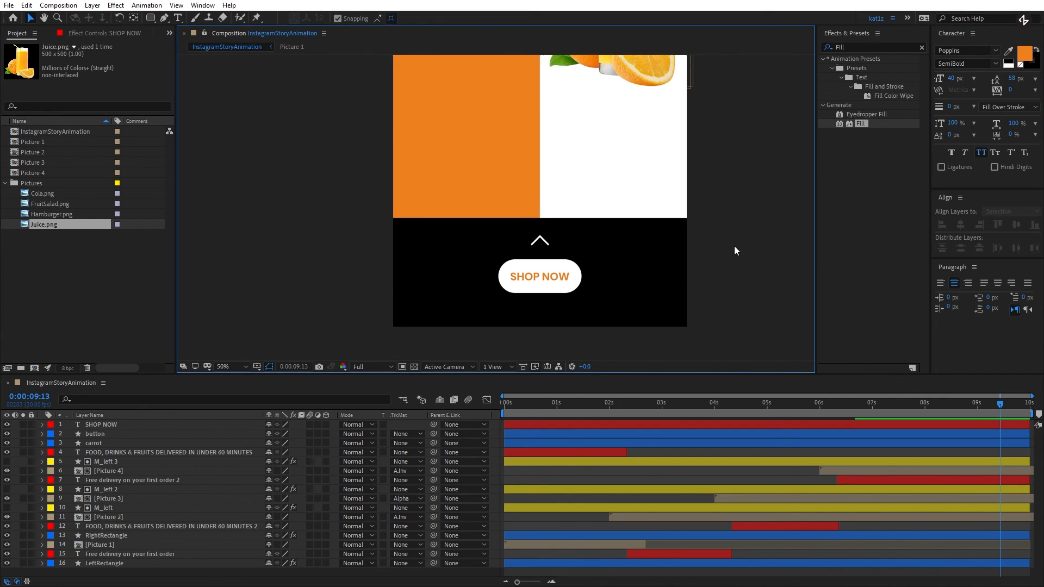
- Fit the whole composition in the viewer at up to 100% and return the playhead to 0:00:00:00
{"action": "left_click", "coordinate": [243, 366]}
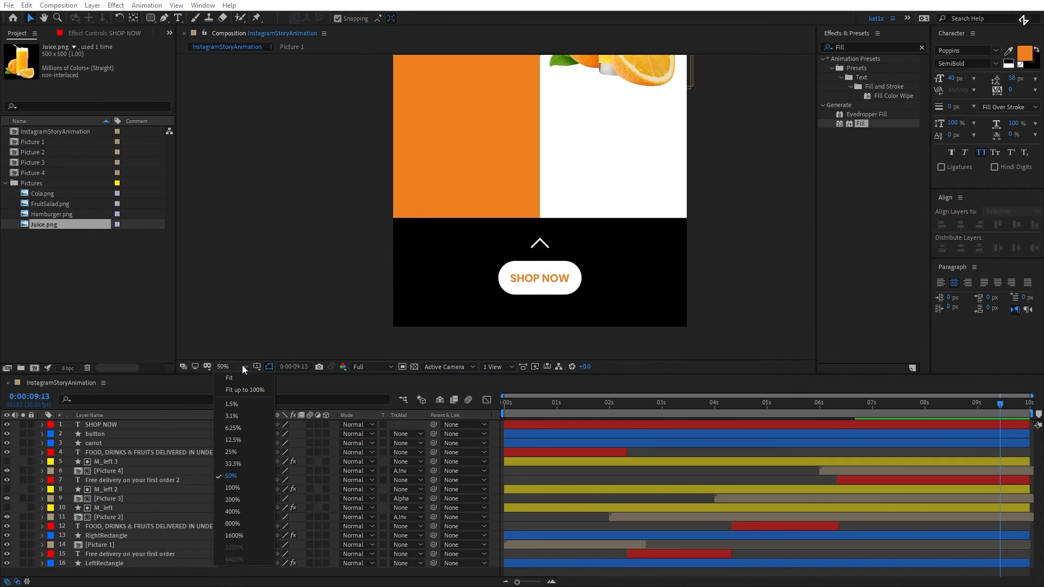
{"action": "left_click", "coordinate": [251, 391]}
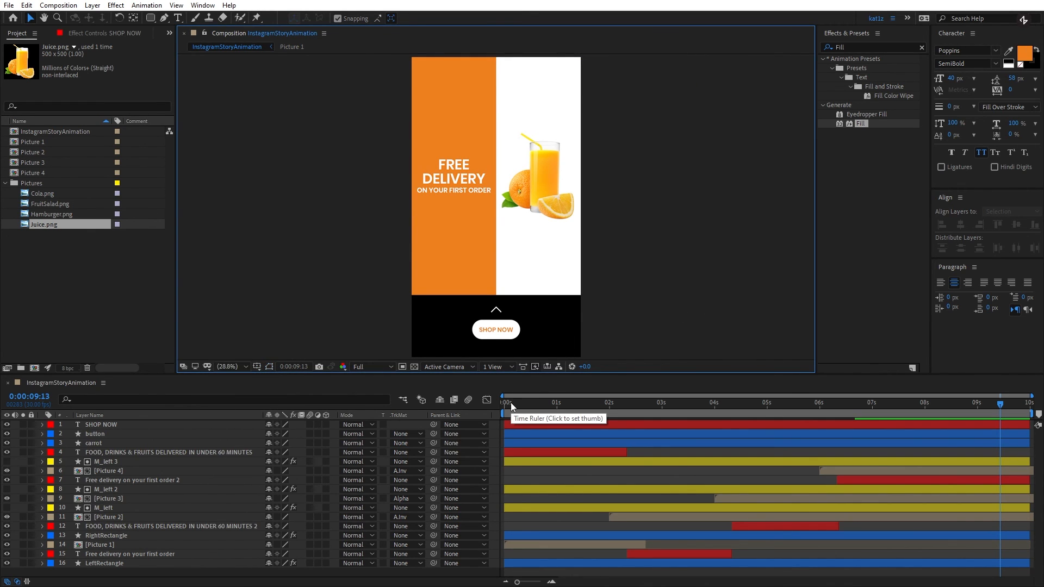
{"action": "left_click_drag", "start_coordinate": [510, 402], "coordinate": [508, 404]}
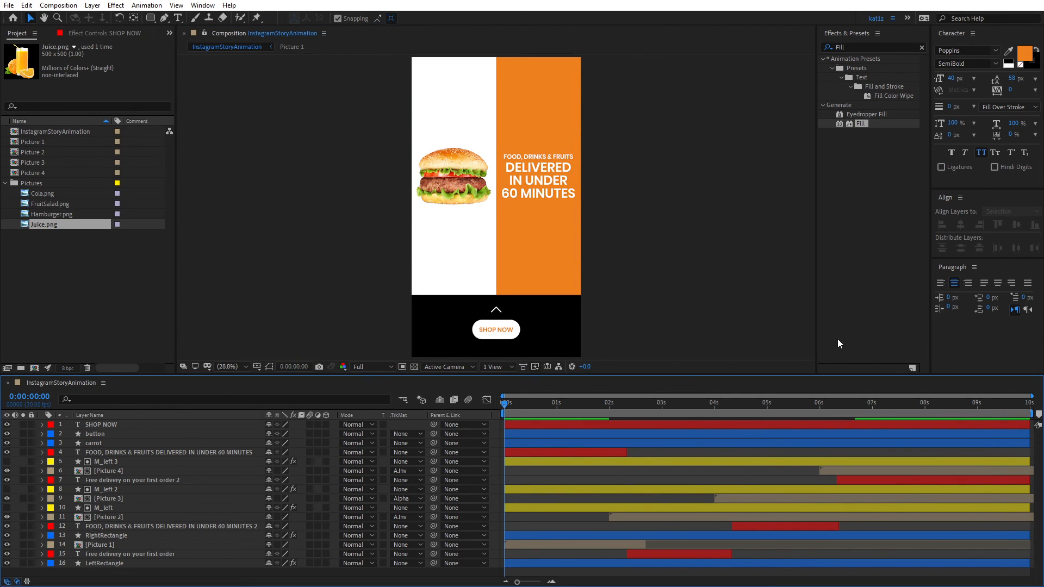